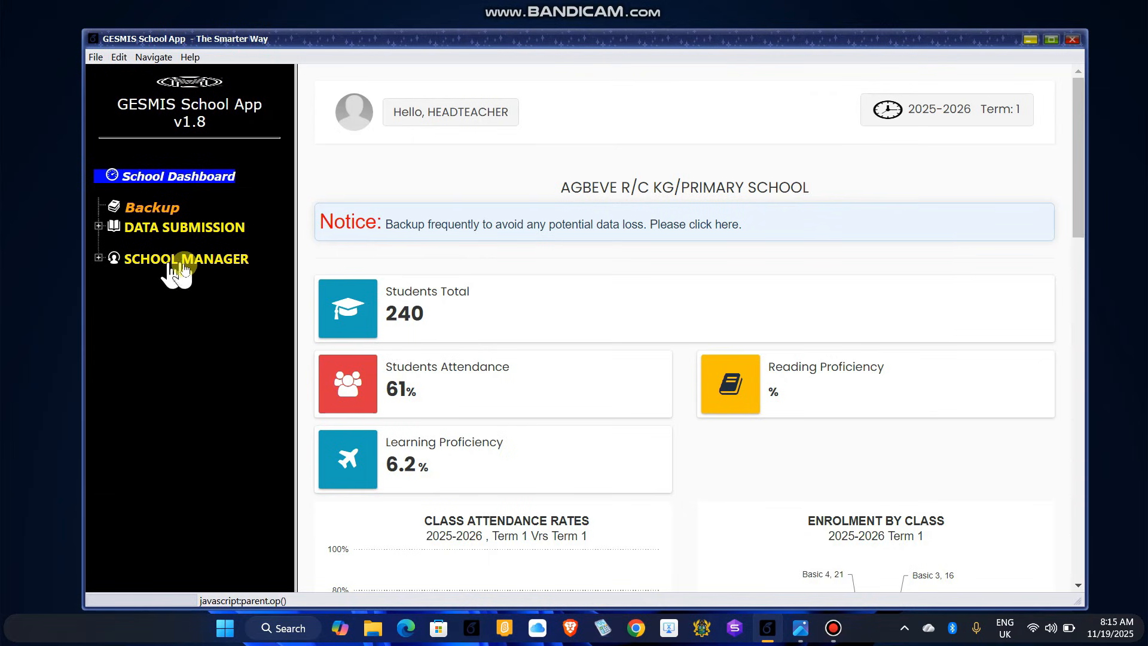
# Step: Expand SCHOOL MANAGER and School Set-up to list School Details, School Crest, Head Signature and Water Mark
pyautogui.click(149, 263)
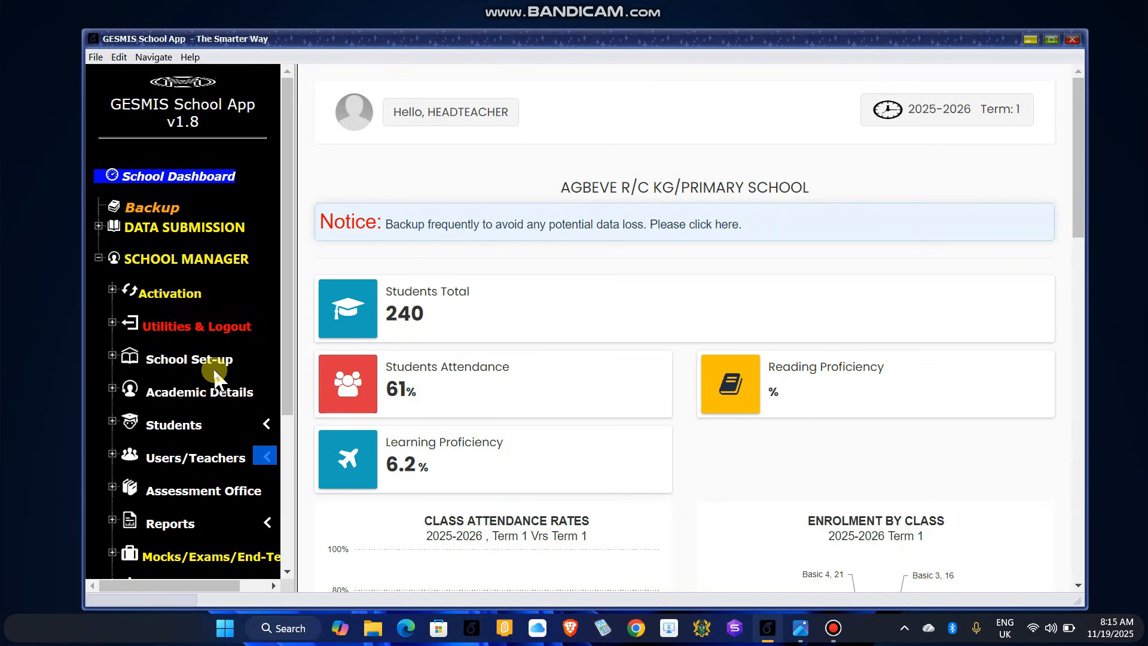
pyautogui.click(173, 366)
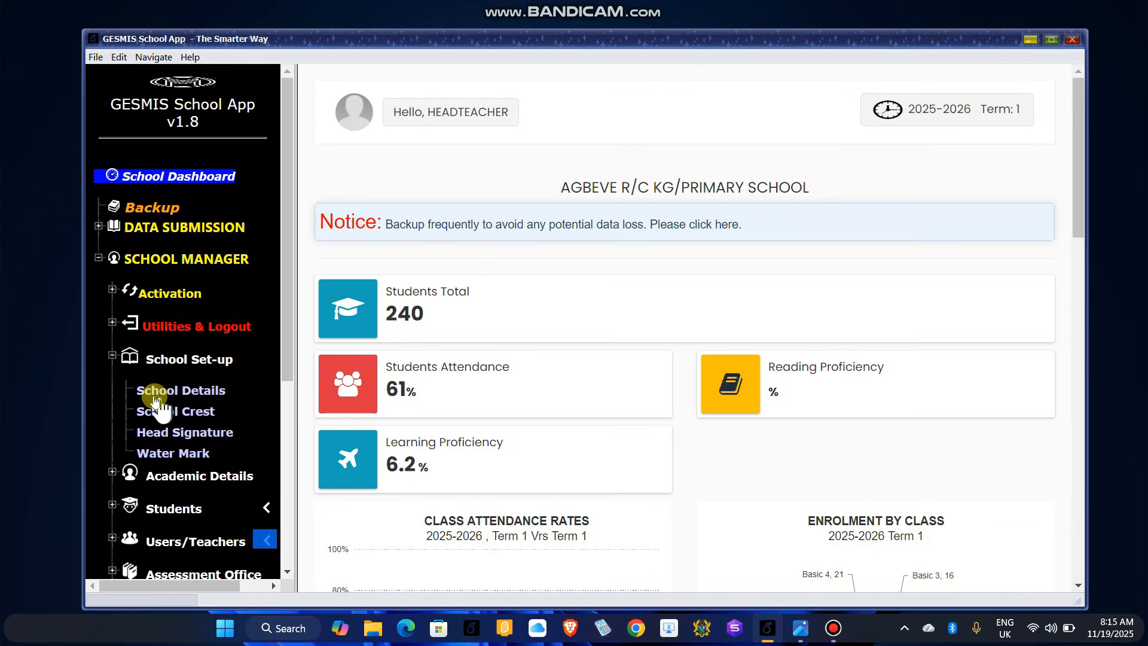
# Step: Open the School Details form showing the school's circuit, district, term dates, academic system and motto
pyautogui.click(209, 392)
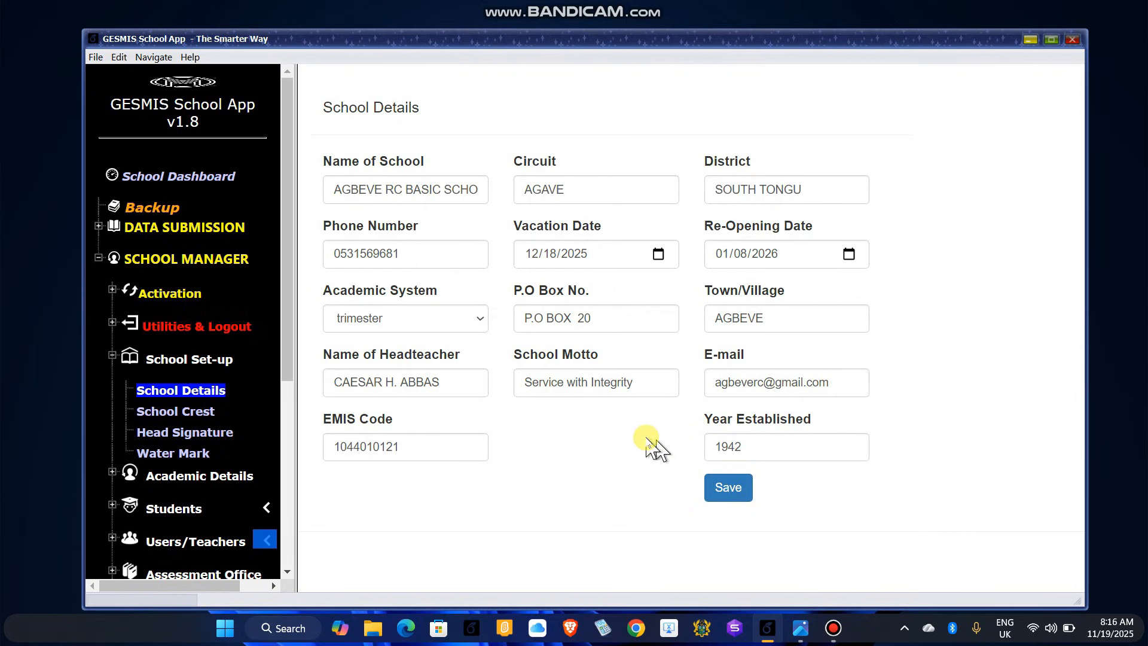
# Step: Go to the School Crest page and bring up the file dialog to pick a crest image
pyautogui.click(192, 412)
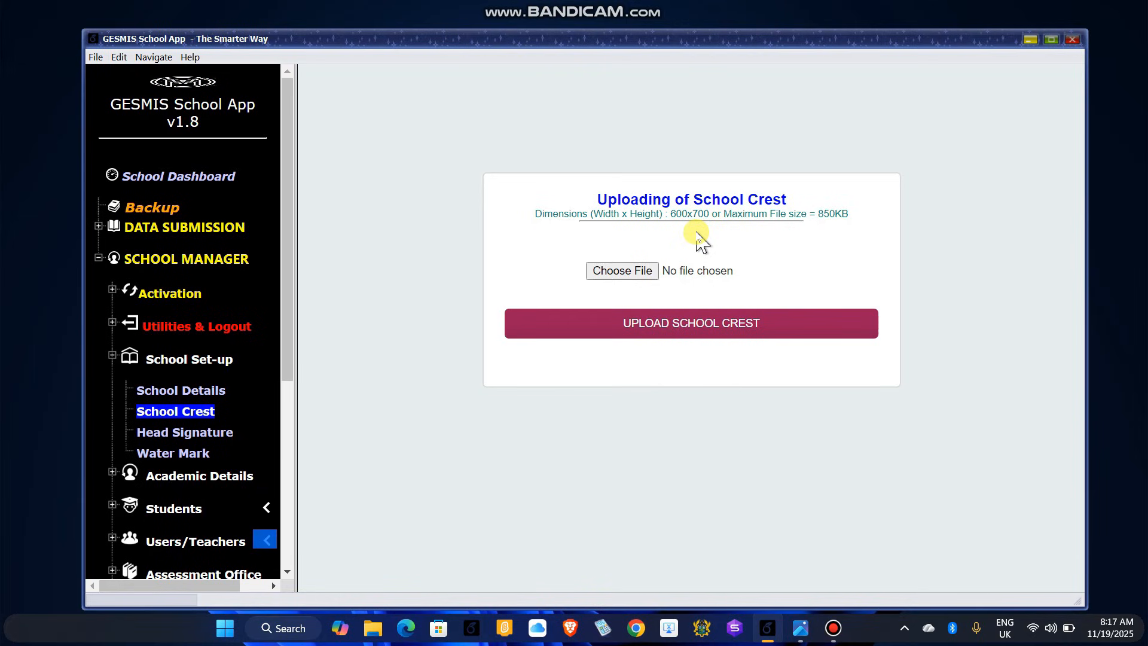
pyautogui.click(637, 280)
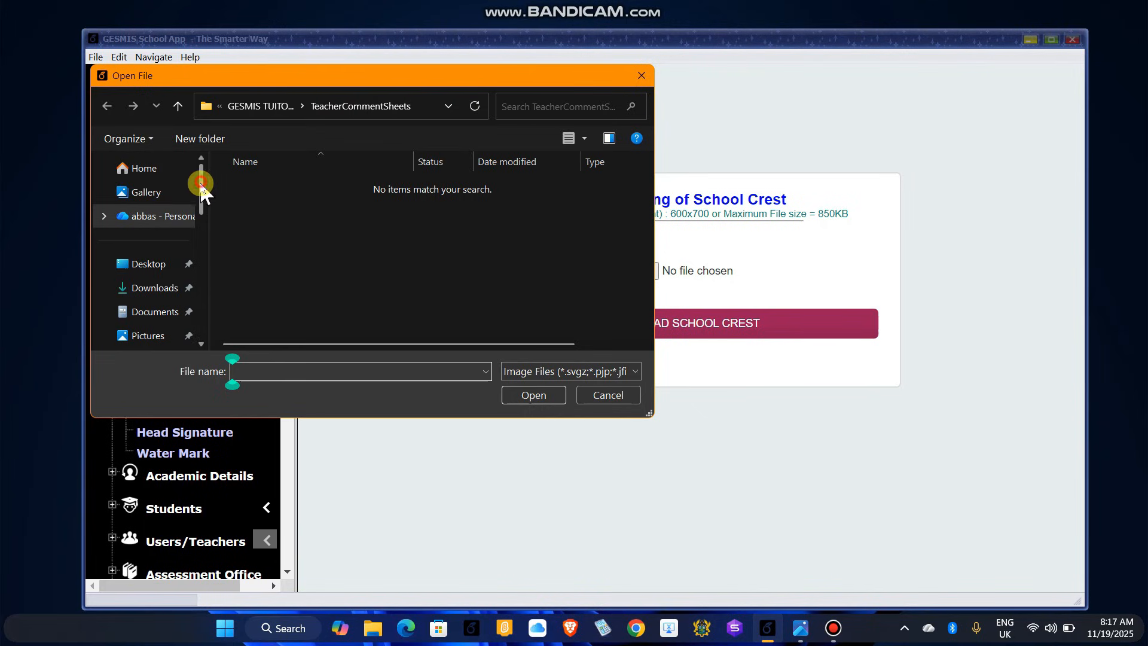
# Step: Upload School_Crest1.jpg from Desktop > GESMIS TUTORIAL as the school crest
pyautogui.moveTo(202, 188)
pyautogui.mouseDown()
pyautogui.moveTo(197, 224)
pyautogui.moveTo(203, 184)
pyautogui.mouseUp()
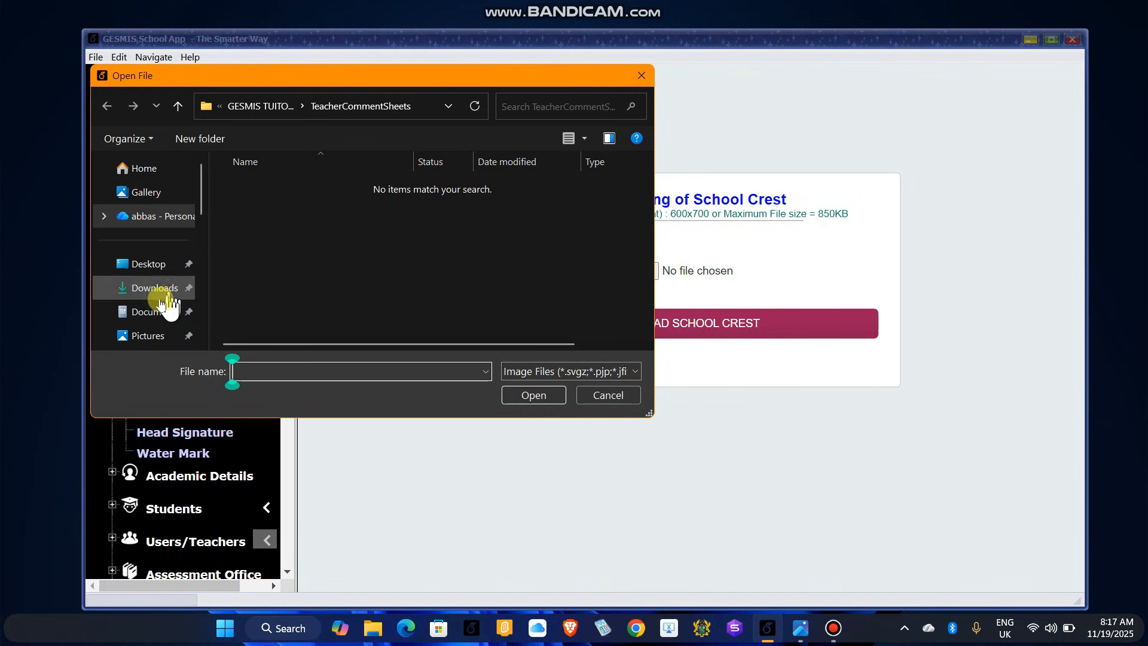
pyautogui.click(141, 266)
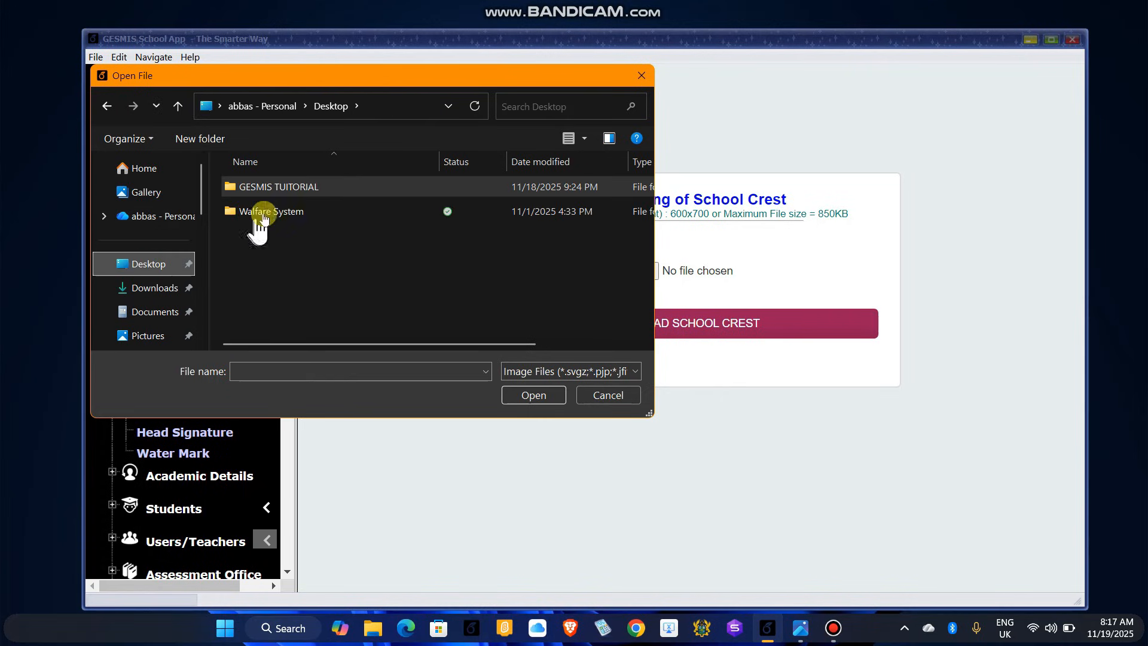
pyautogui.click(296, 194)
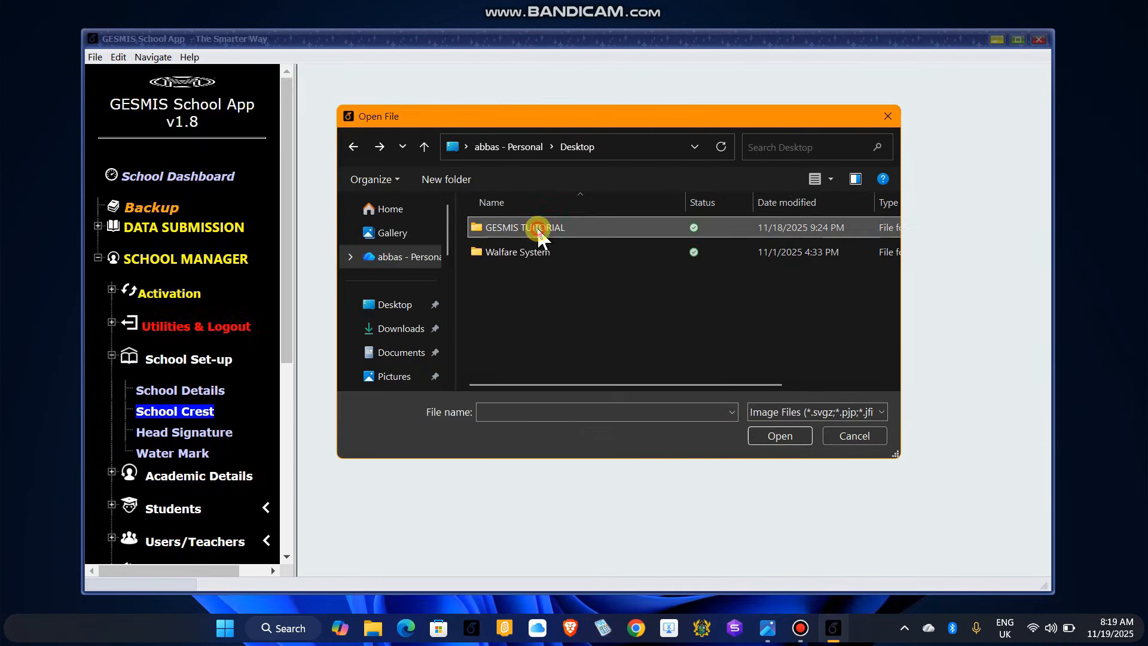
pyautogui.doubleClick(514, 227)
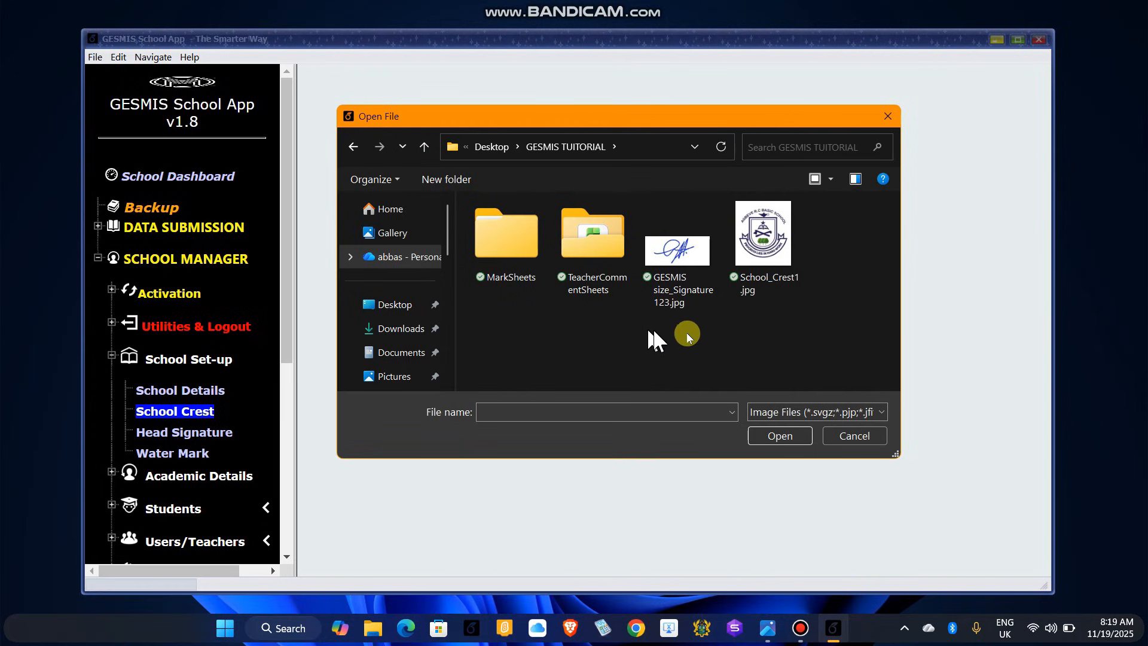
pyautogui.doubleClick(764, 248)
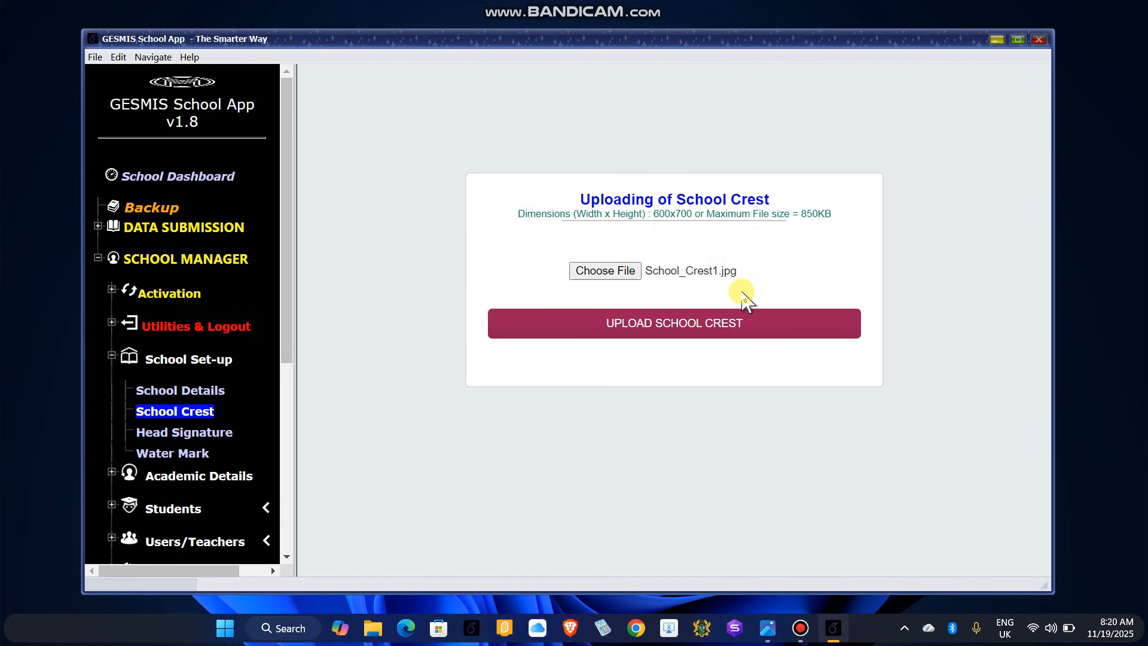
pyautogui.click(661, 330)
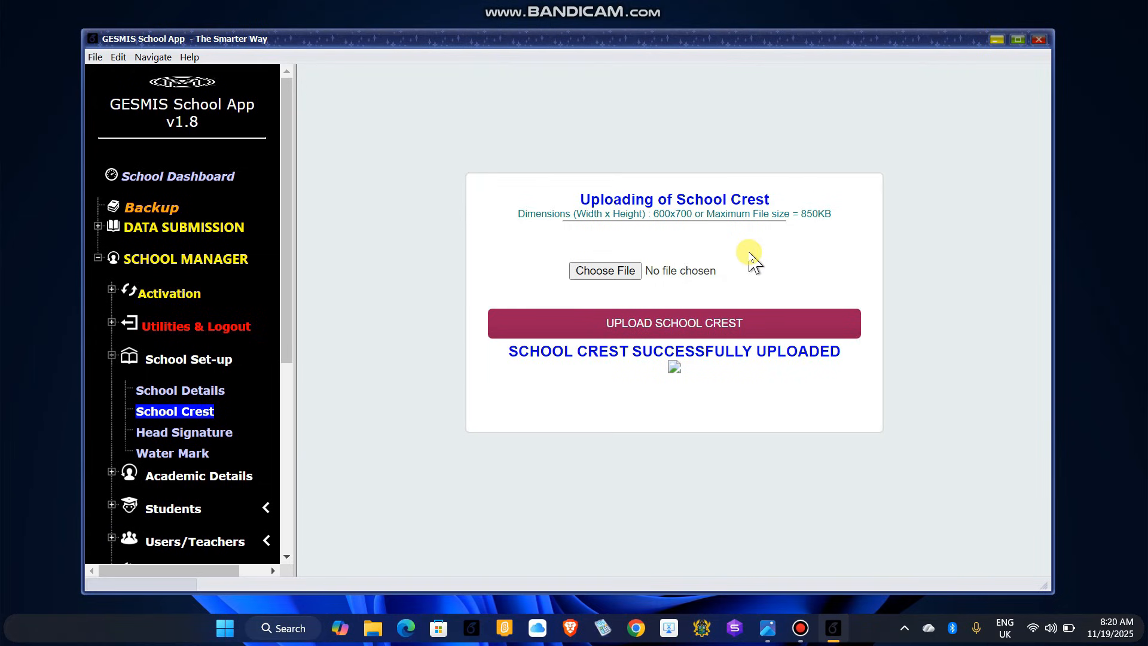
# Step: Open the Headteacher's Signature upload page, which requires 200x90 or at most 100KB
pyautogui.click(185, 435)
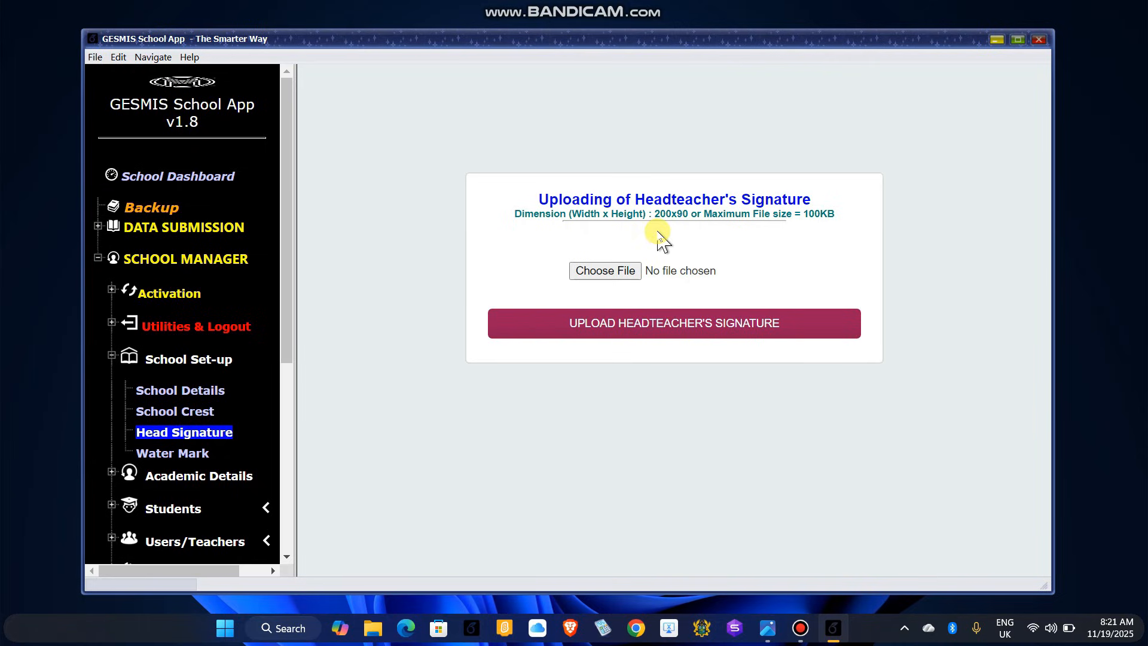
# Step: Choose the signature jpg from GESMIS TUTORIAL and upload it as the headteacher's signature
pyautogui.click(605, 271)
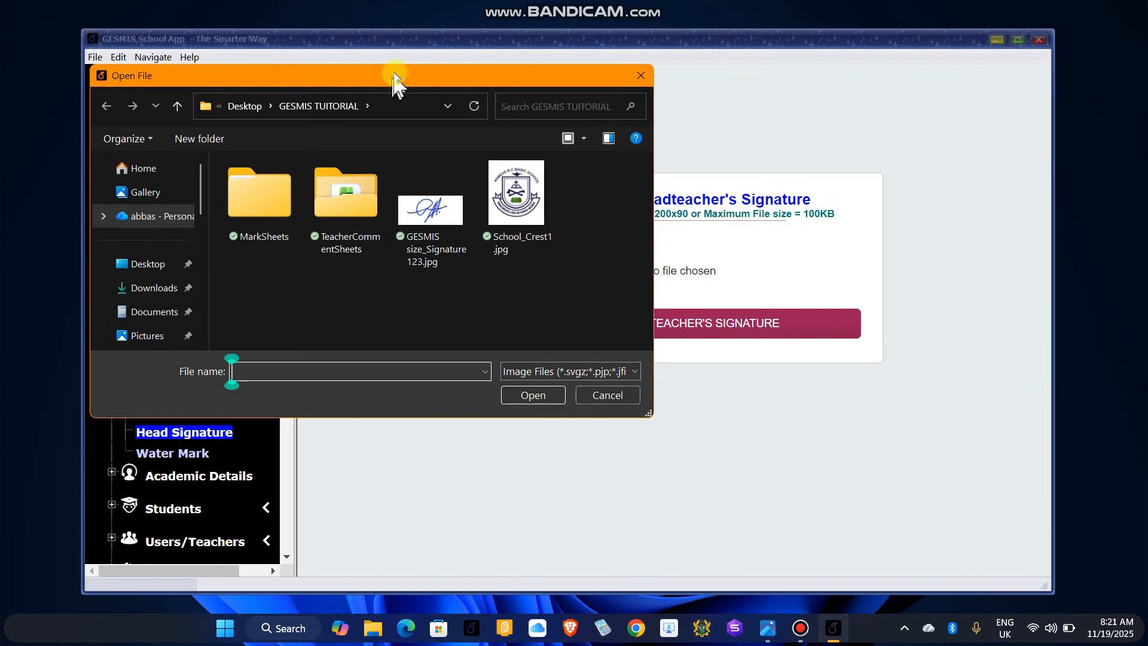
pyautogui.moveTo(394, 72); pyautogui.dragTo(604, 123)
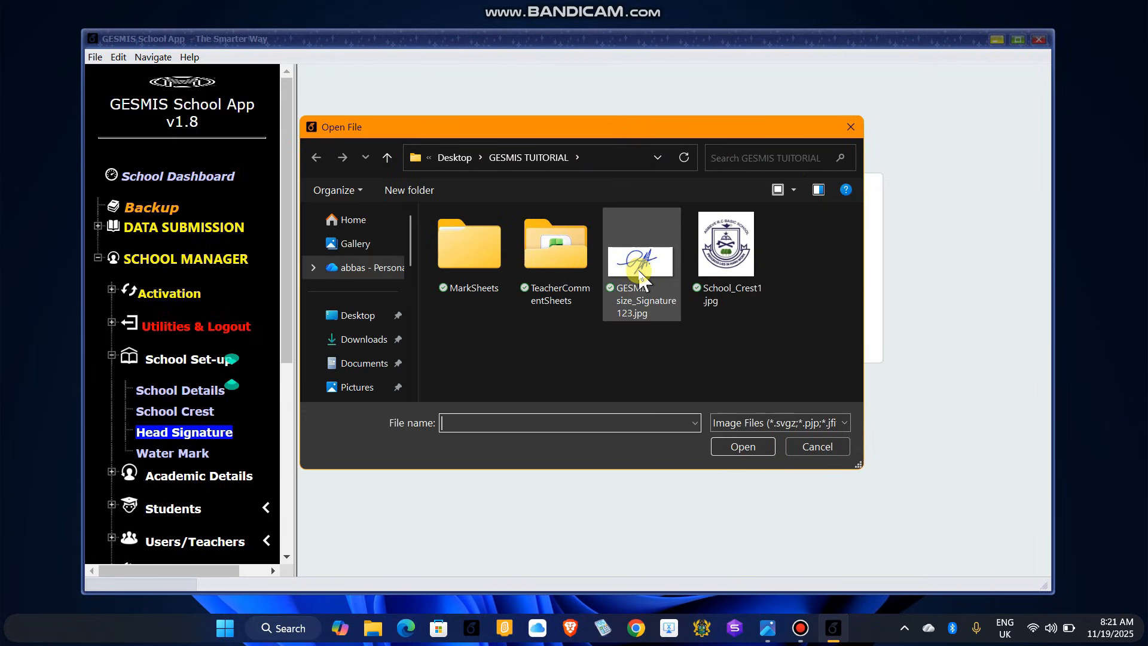
pyautogui.doubleClick(637, 269)
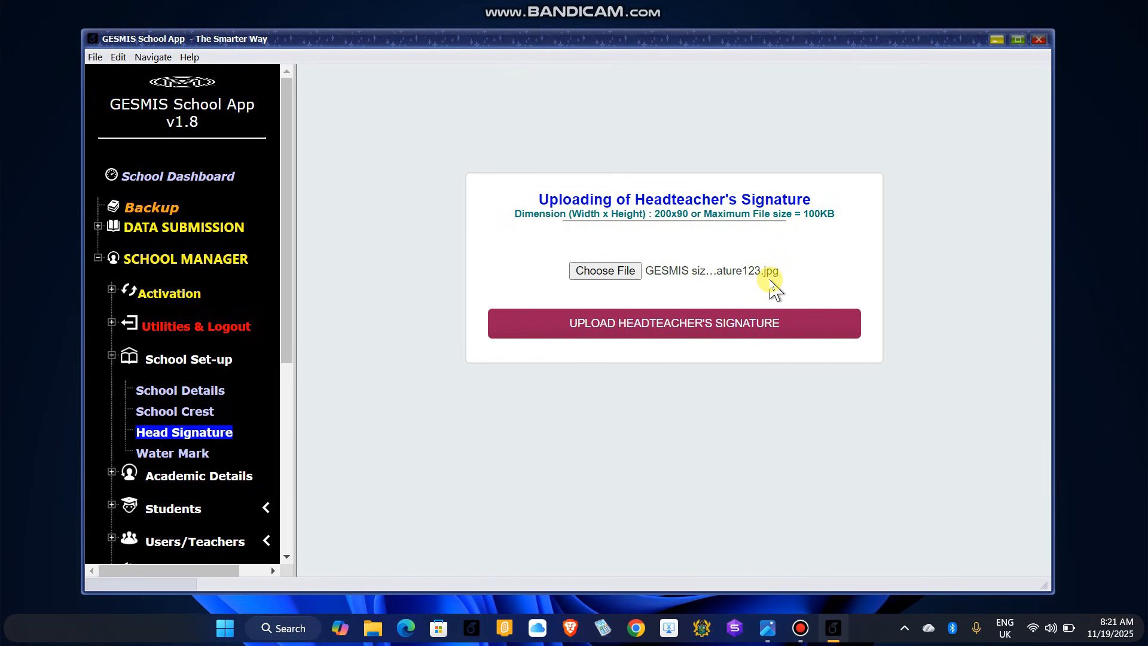
pyautogui.click(662, 325)
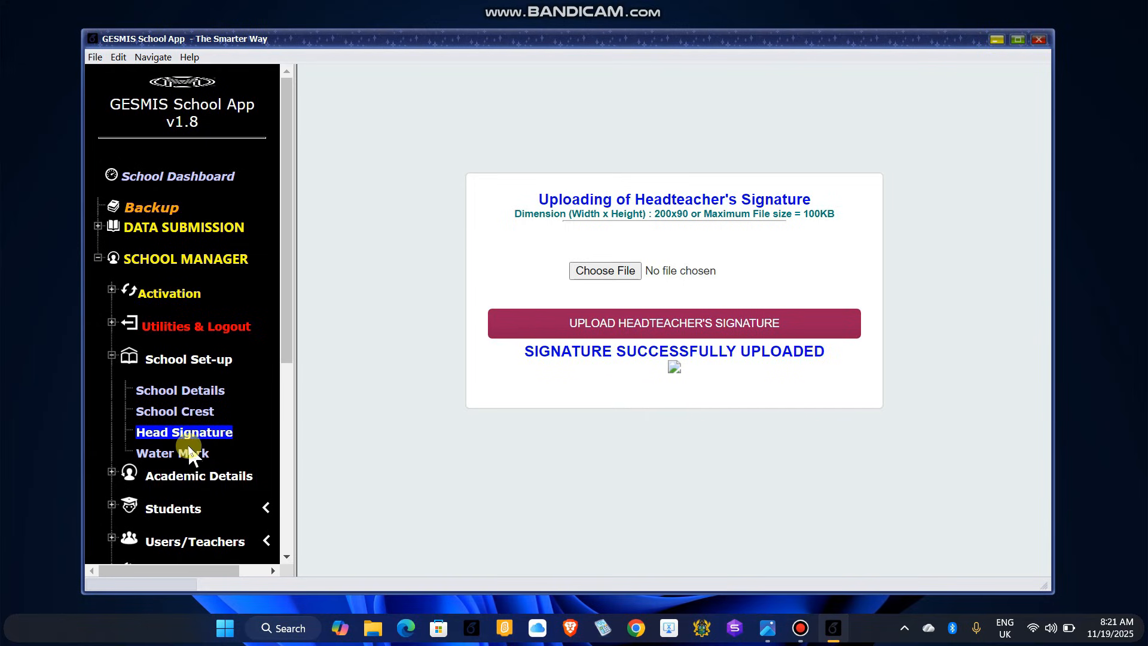
# Step: Collapse School Set-up and expand Academic Details to list Change Term, Set Vacation Date and Add Academic Year
pyautogui.scroll(-2, 190, 436)
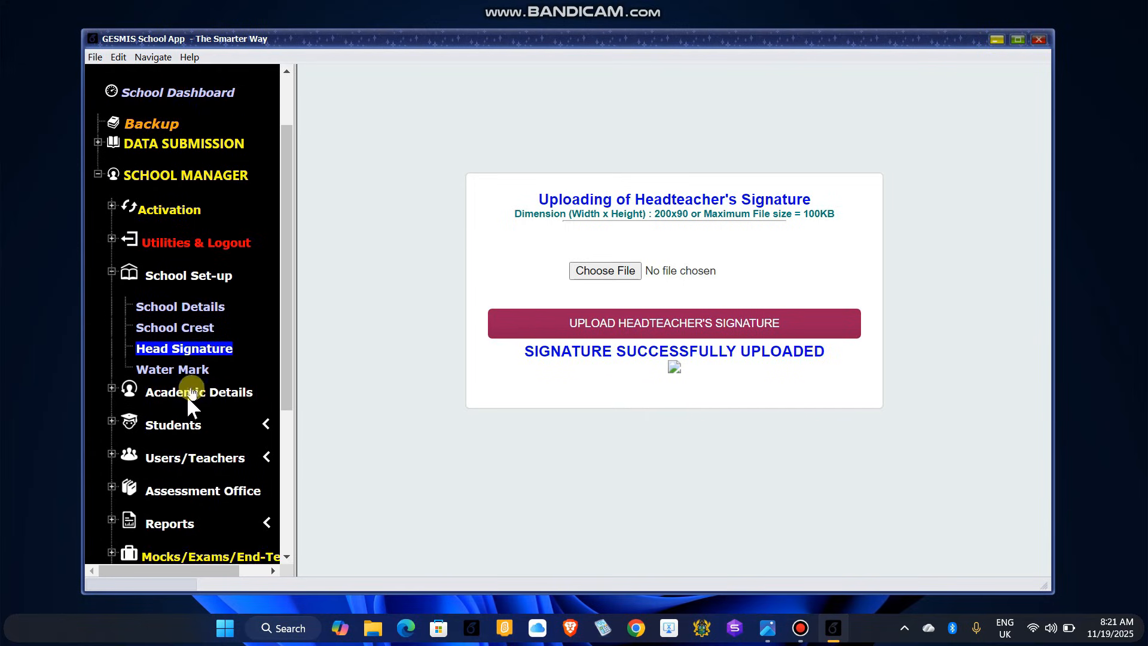
pyautogui.click(111, 272)
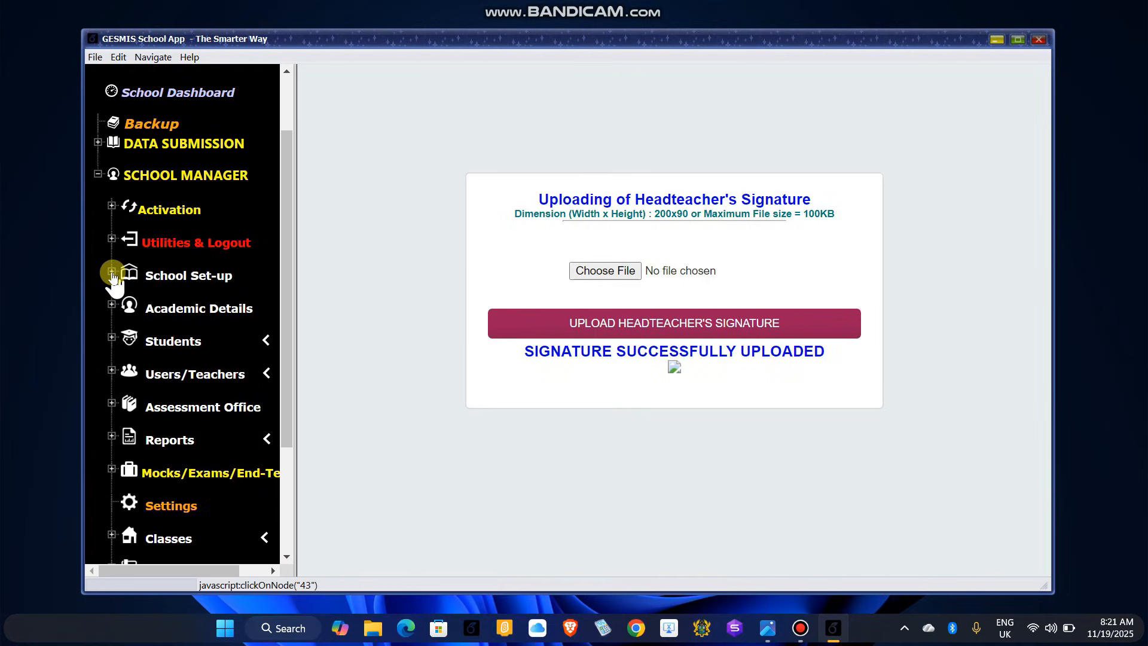
pyautogui.click(164, 312)
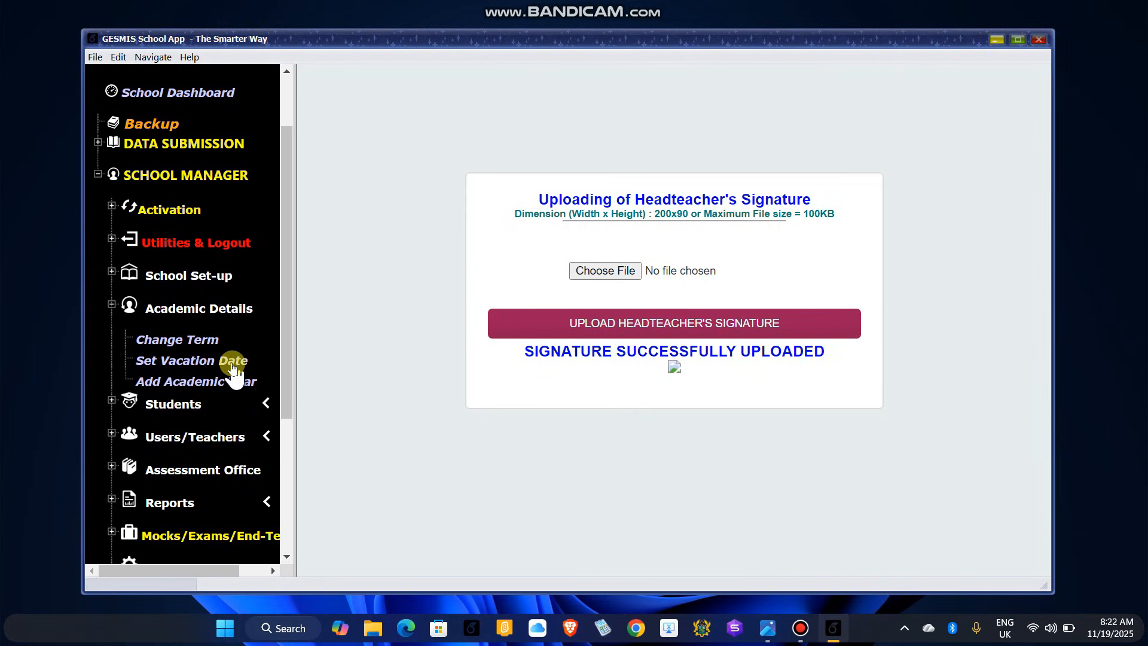
# Step: Open the vacation date form and select academic year 2025-2026, Term 1
pyautogui.click(180, 363)
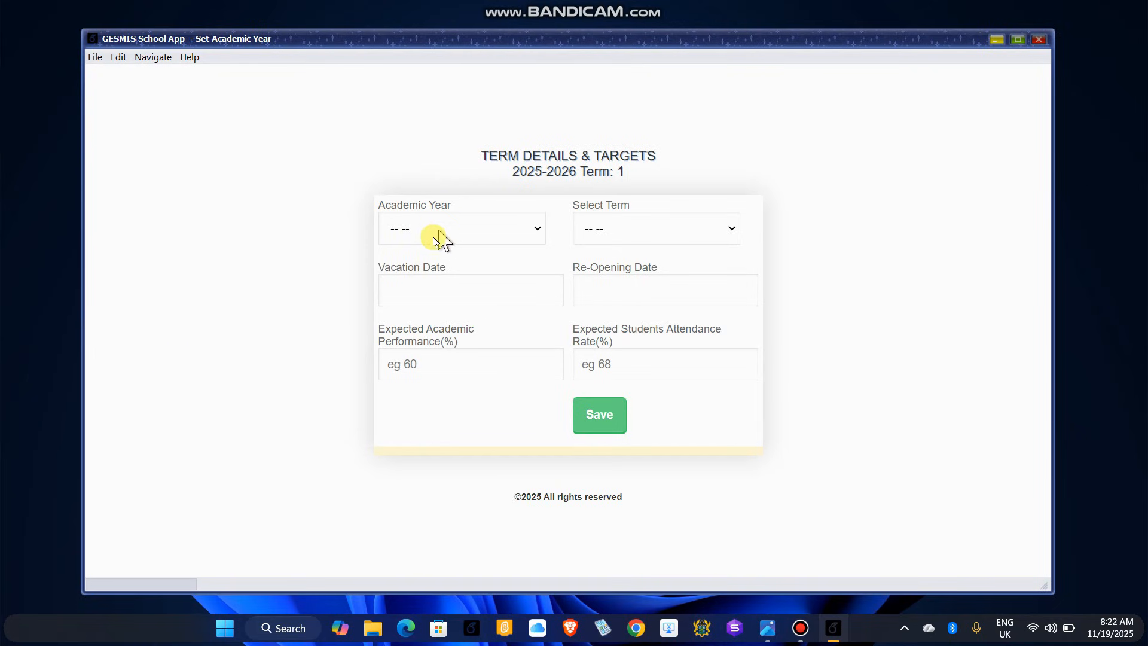
pyautogui.click(531, 230)
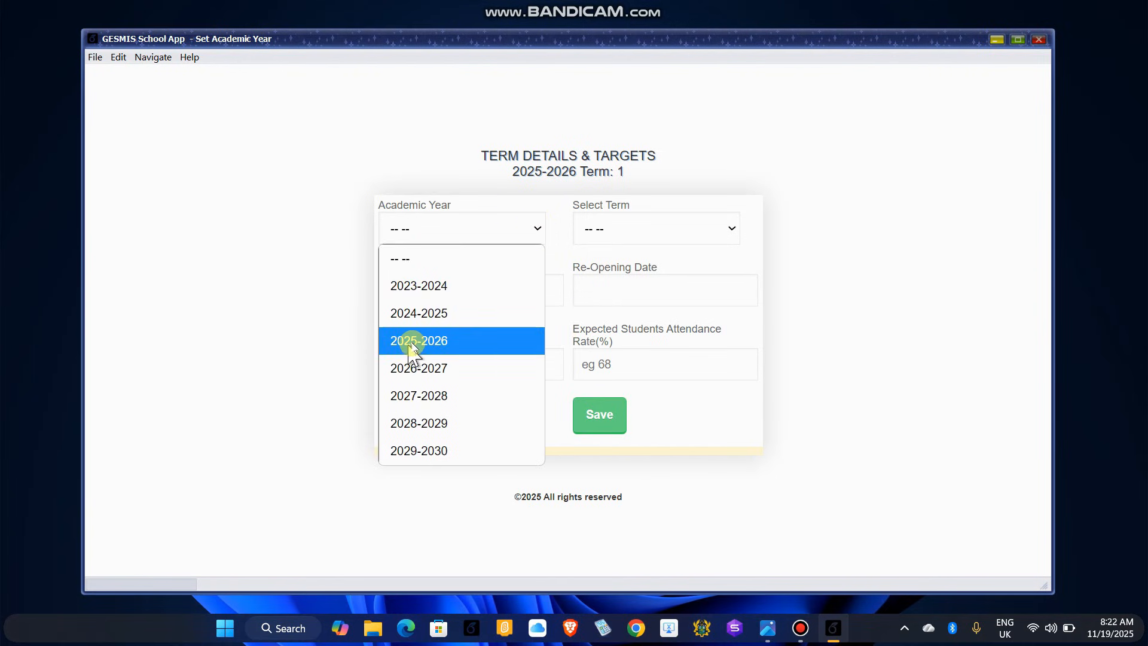
pyautogui.click(448, 344)
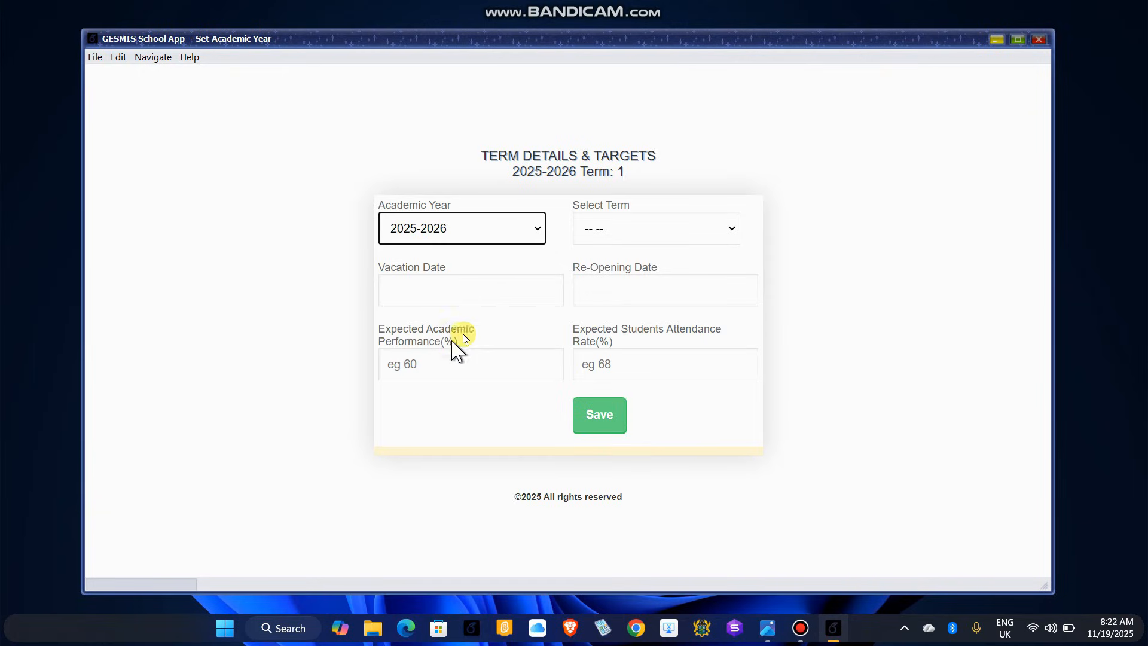
pyautogui.click(650, 233)
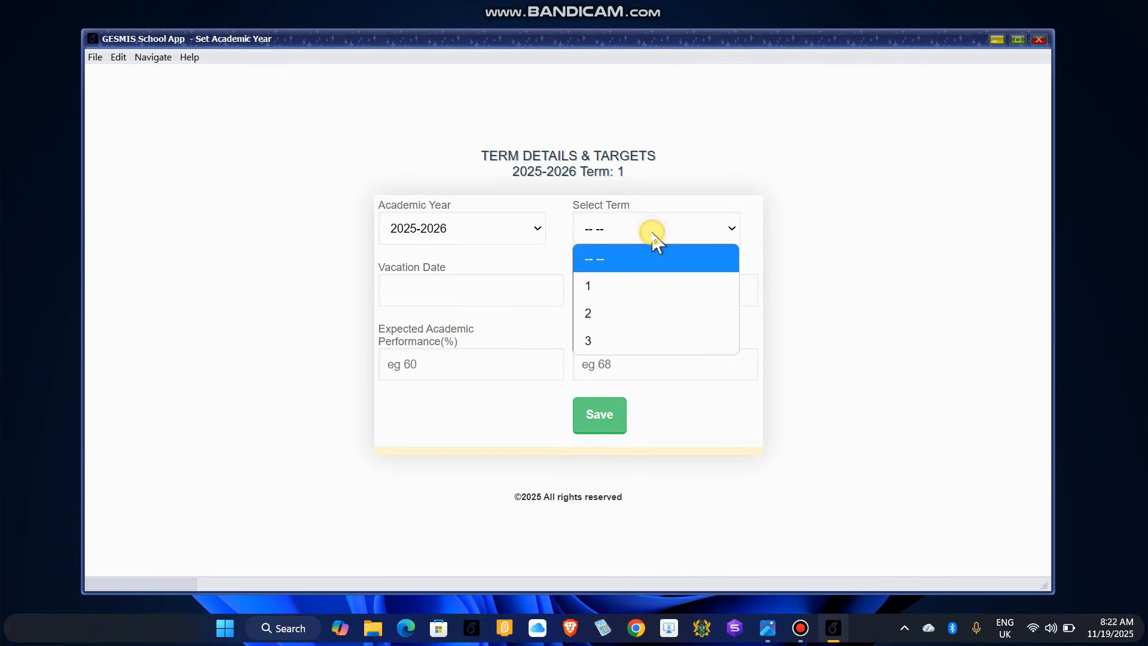
pyautogui.click(600, 293)
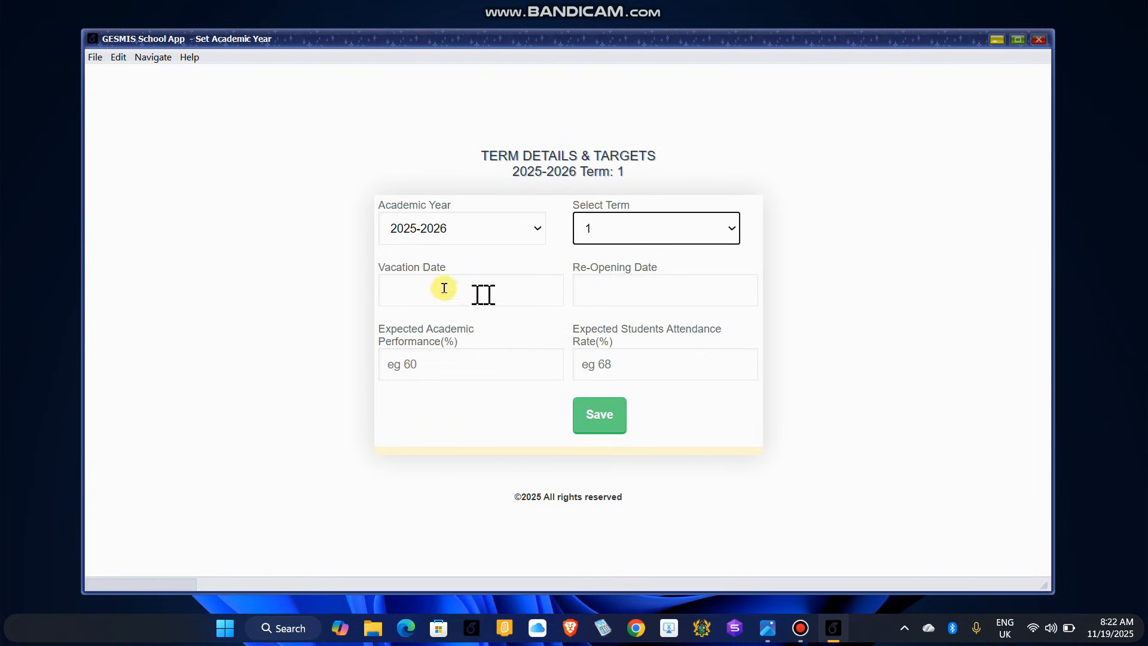
# Step: Set the vacation date to 2025-12-18
pyautogui.click(409, 291)
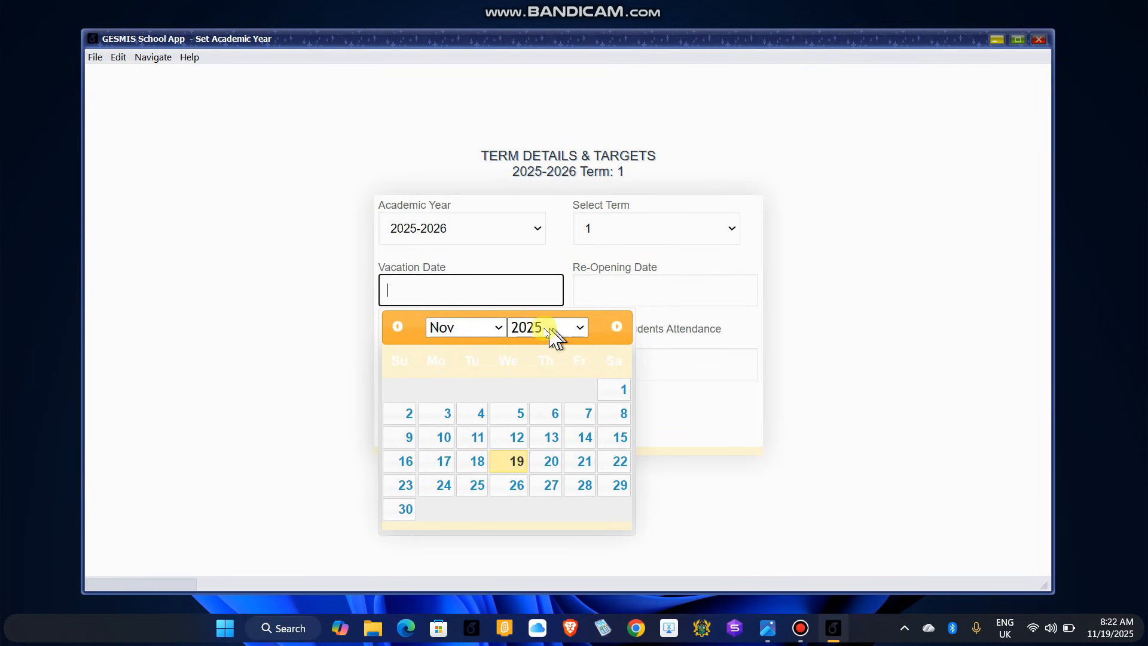
pyautogui.click(499, 328)
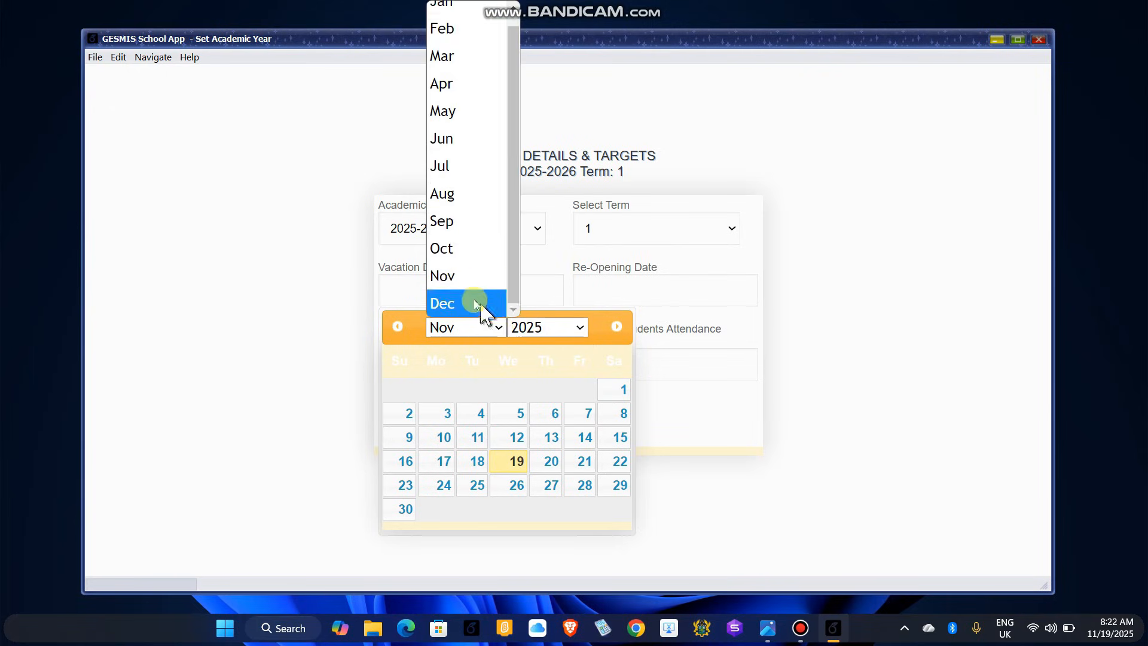
pyautogui.click(472, 304)
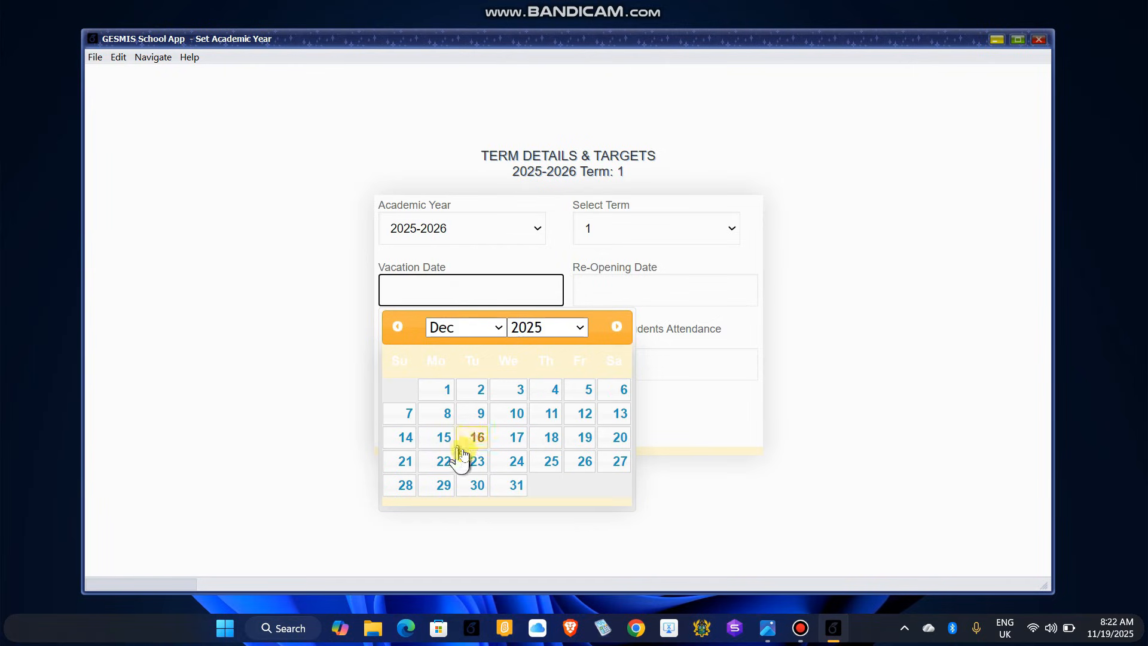
pyautogui.click(549, 438)
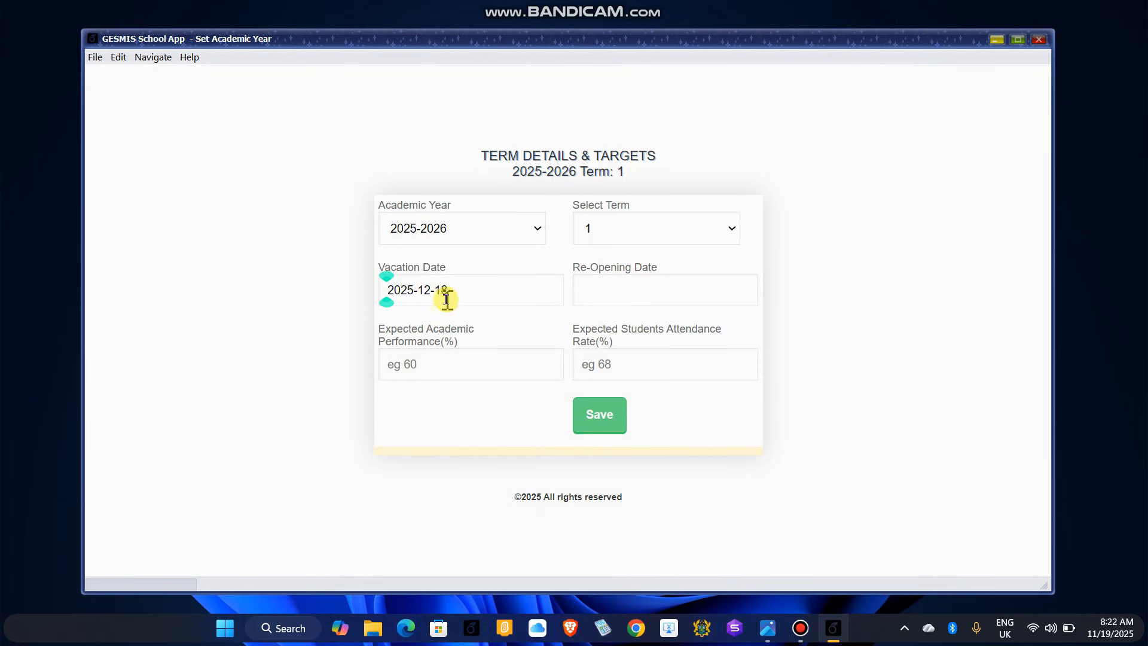
# Step: Set the re-opening date to 2026-01-08
pyautogui.click(623, 288)
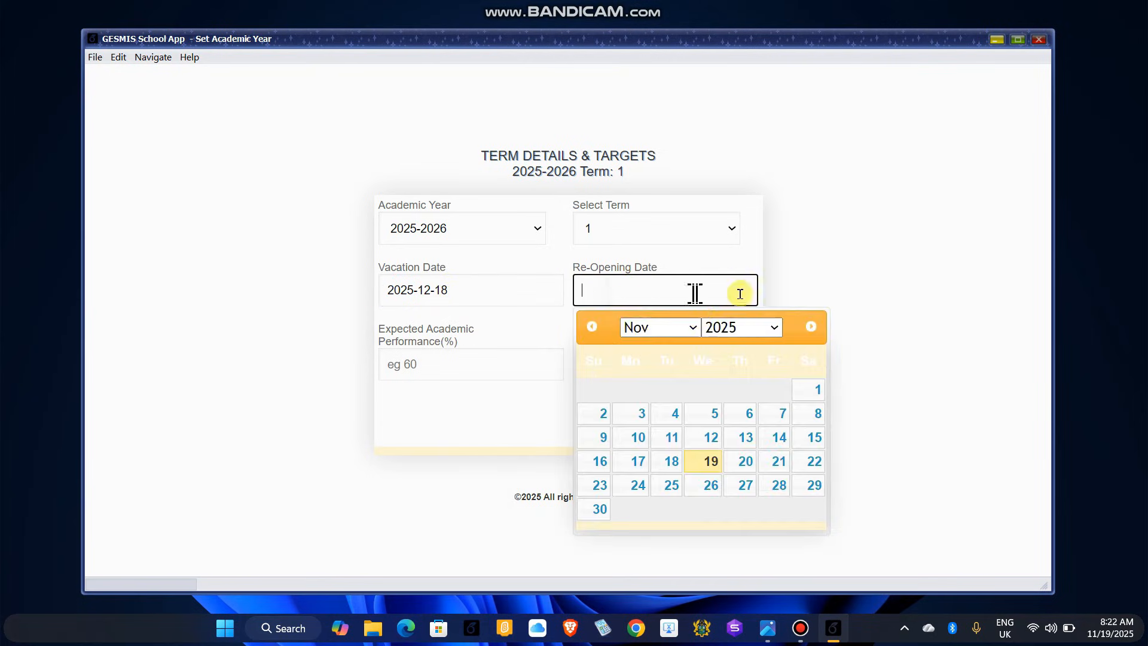
pyautogui.click(774, 329)
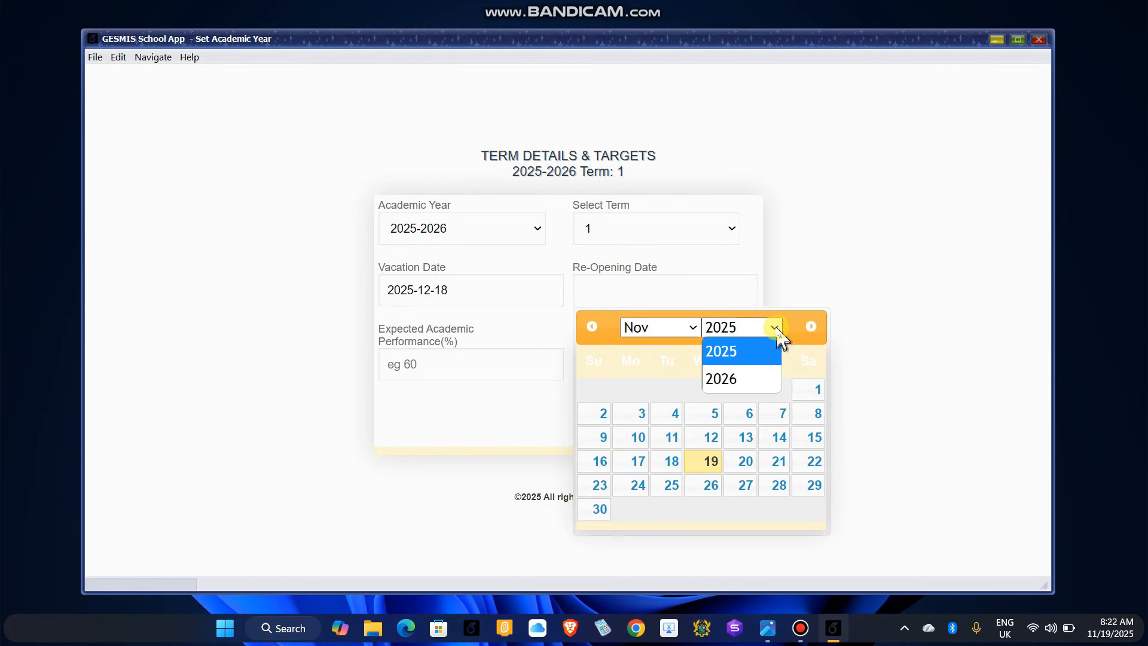
pyautogui.click(720, 379)
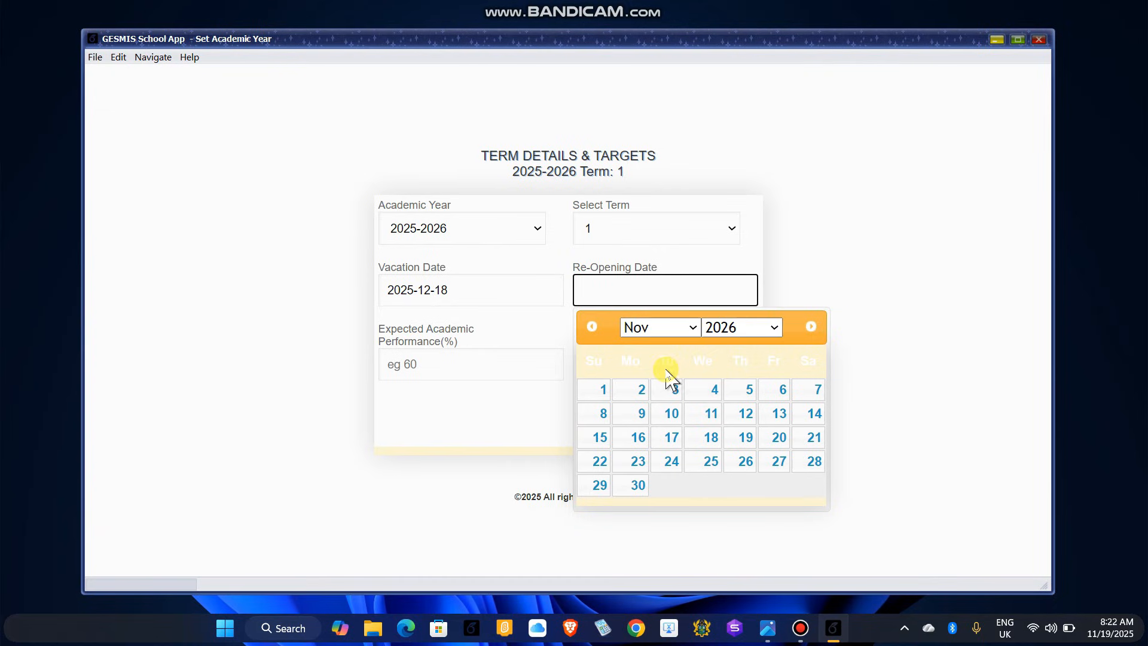
pyautogui.click(693, 327)
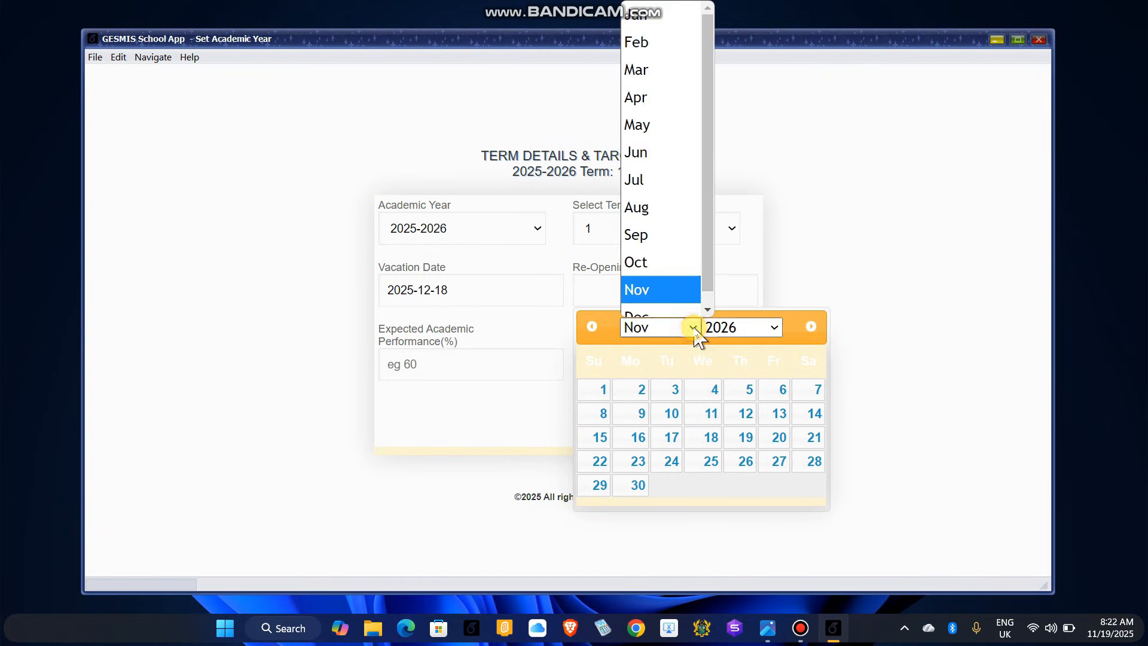
pyautogui.click(632, 19)
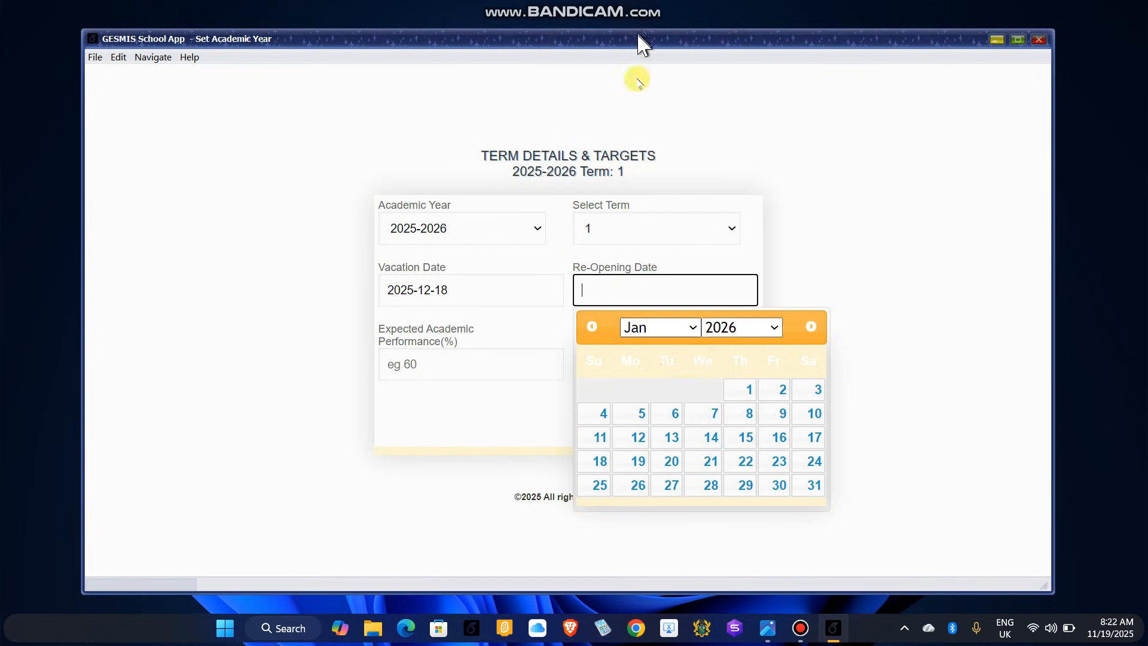
pyautogui.click(739, 416)
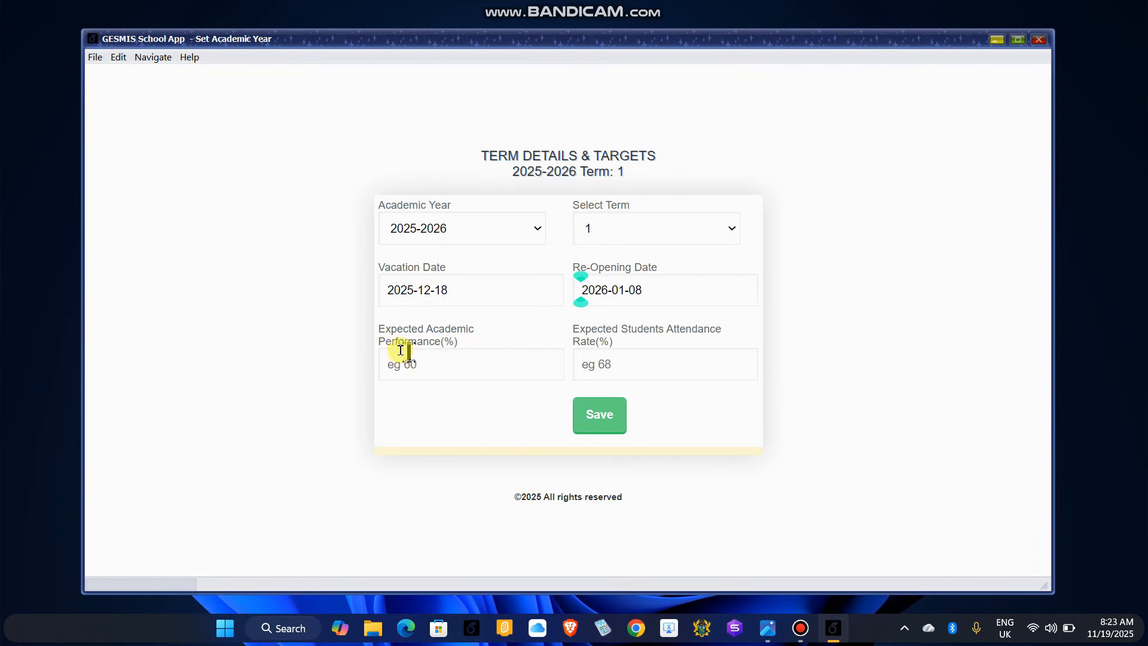
# Step: Change Expected Academic Performance from 70 to 60, set Attendance Rate to 75, and save
pyautogui.click(428, 362)
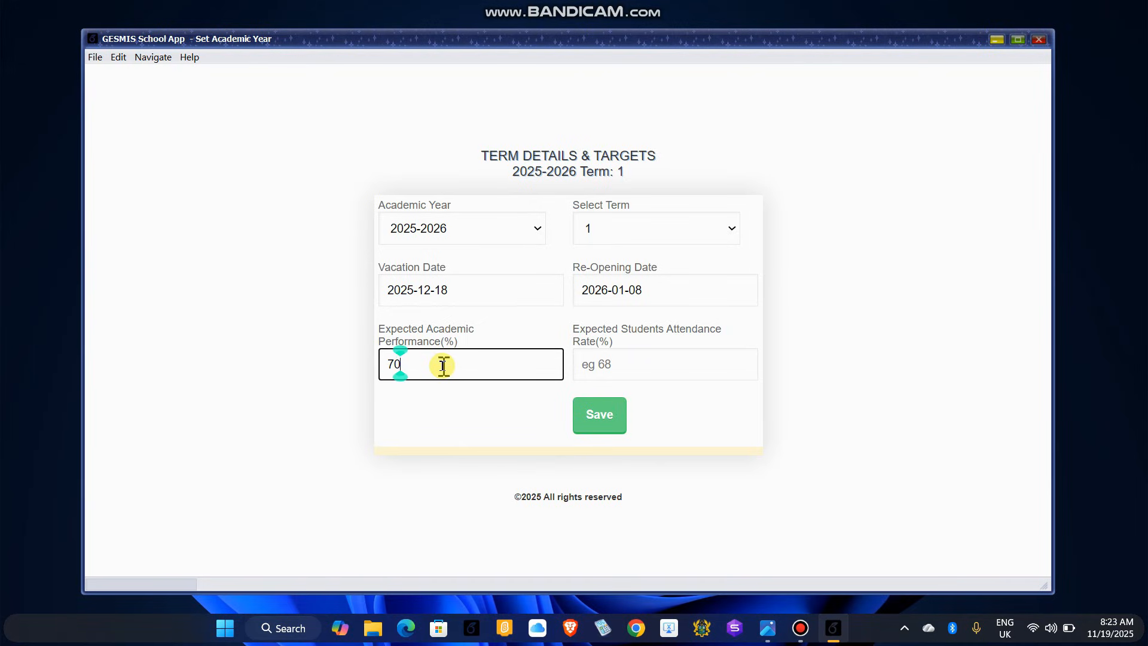
pyautogui.moveTo(410, 363); pyautogui.dragTo(370, 365)
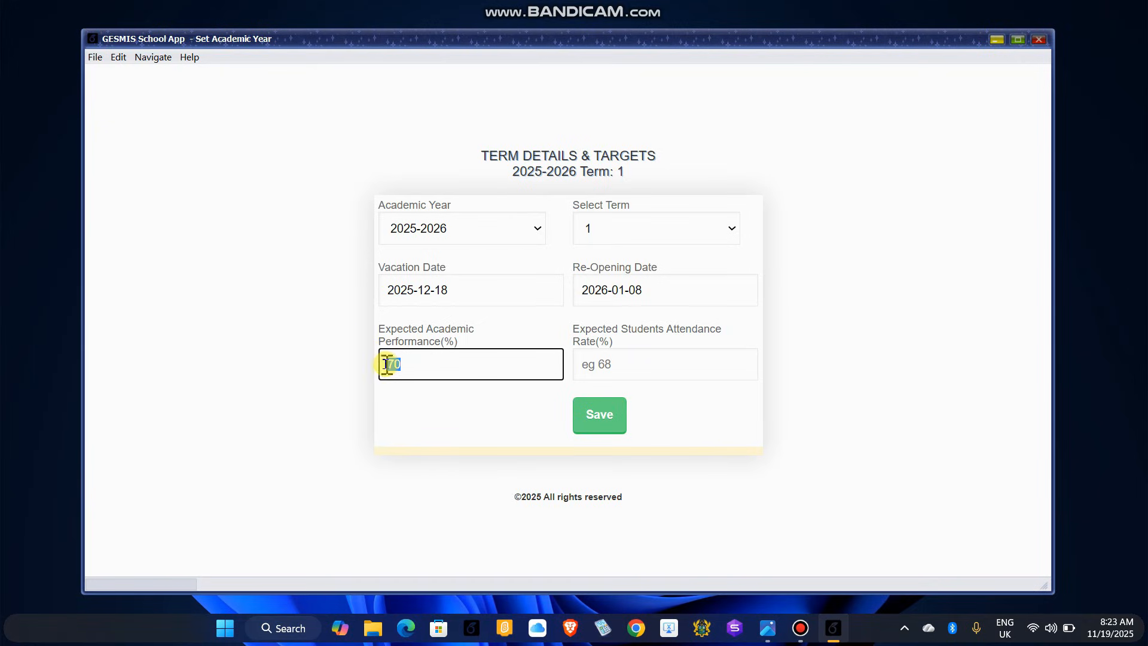
pyautogui.write('60')
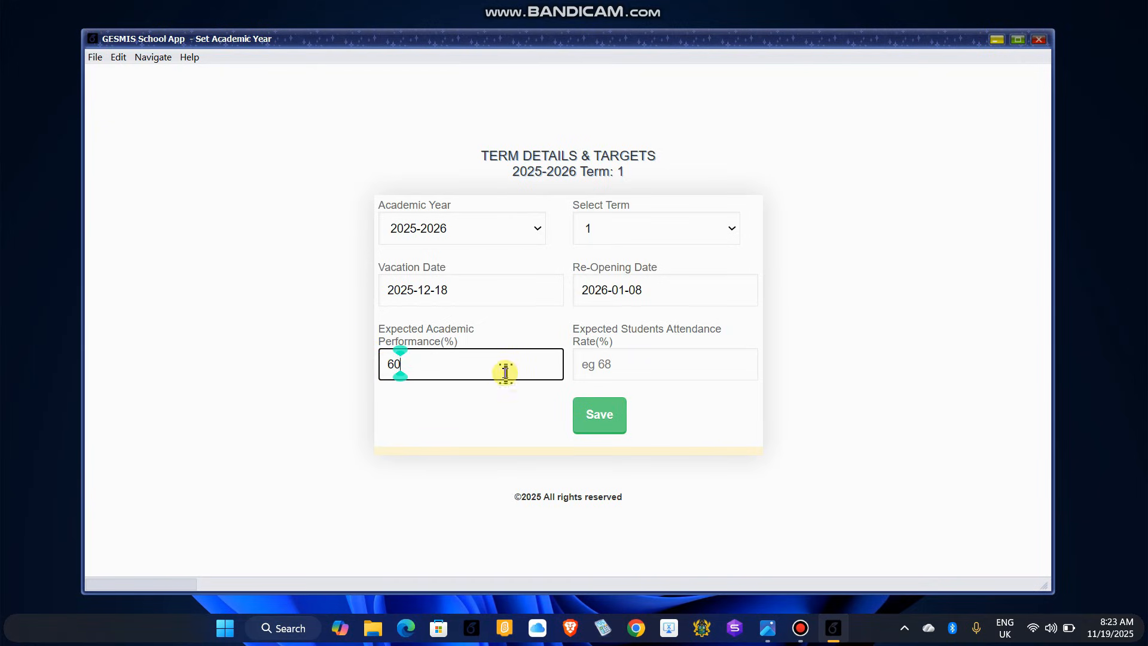
pyautogui.click(619, 363)
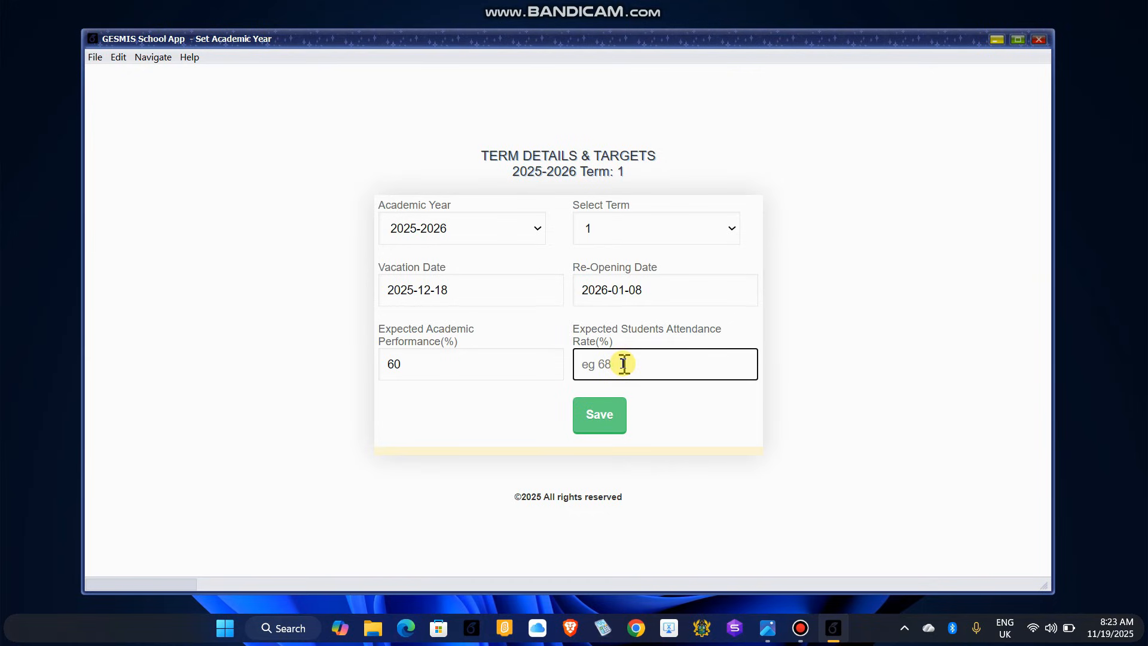
pyautogui.write('7')
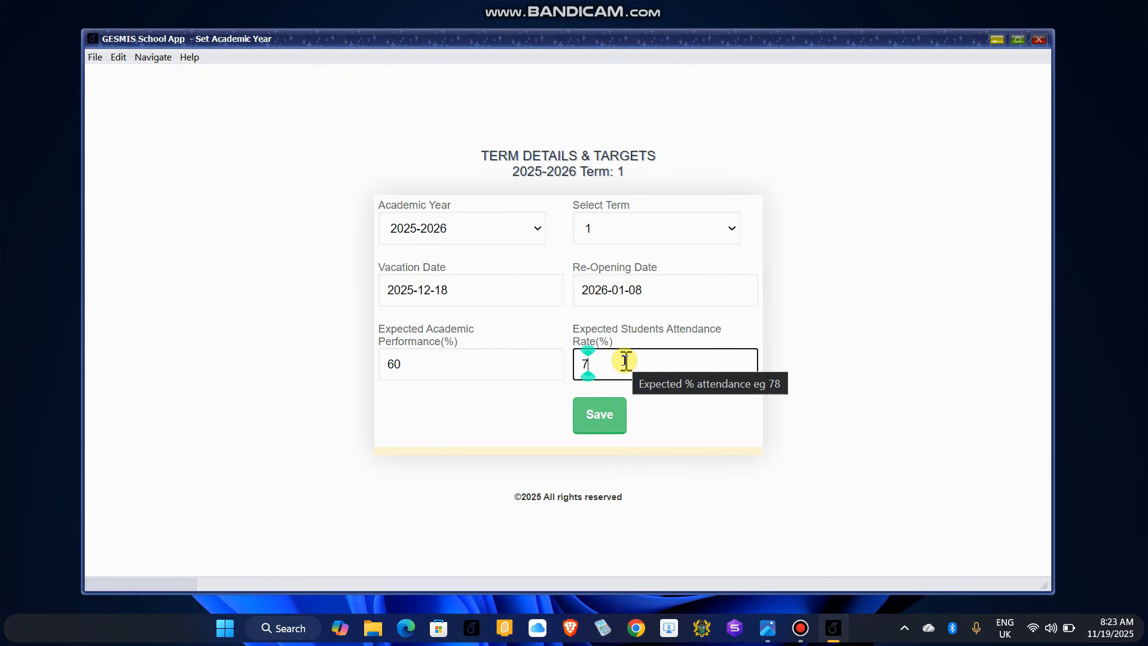
pyautogui.write('5')
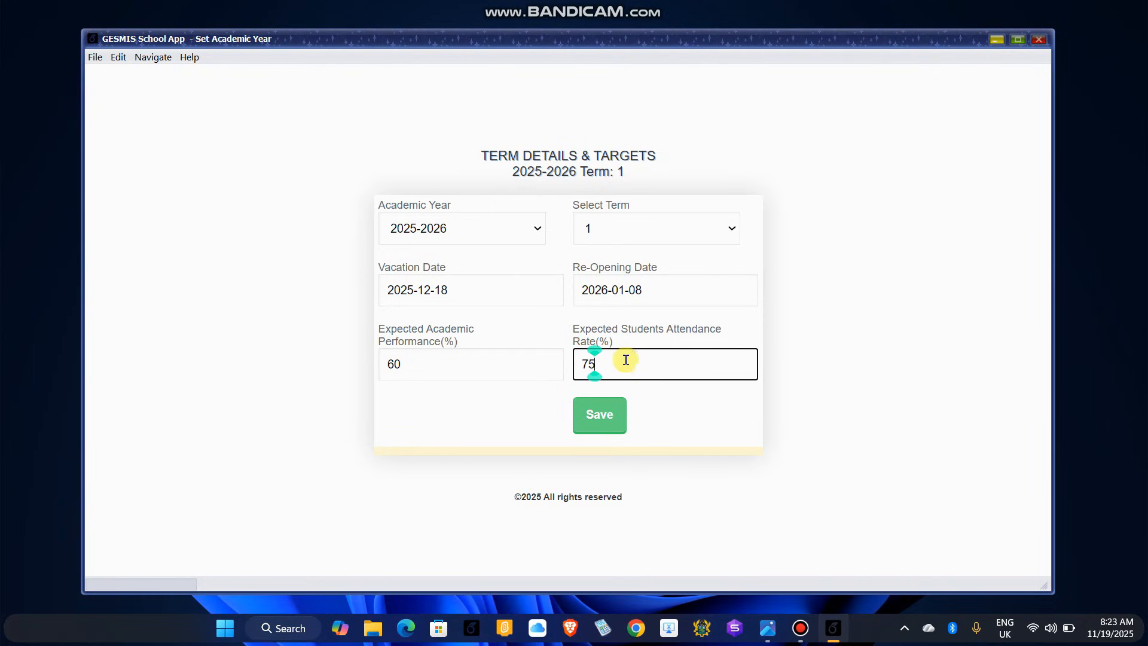
pyautogui.click(684, 403)
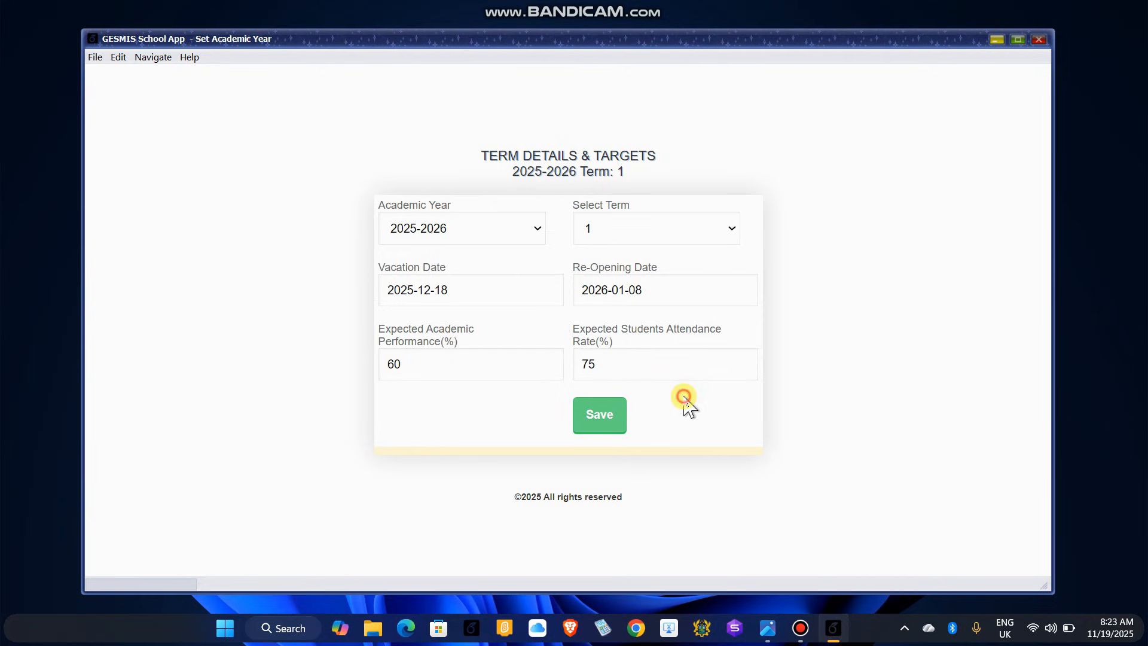
pyautogui.click(605, 423)
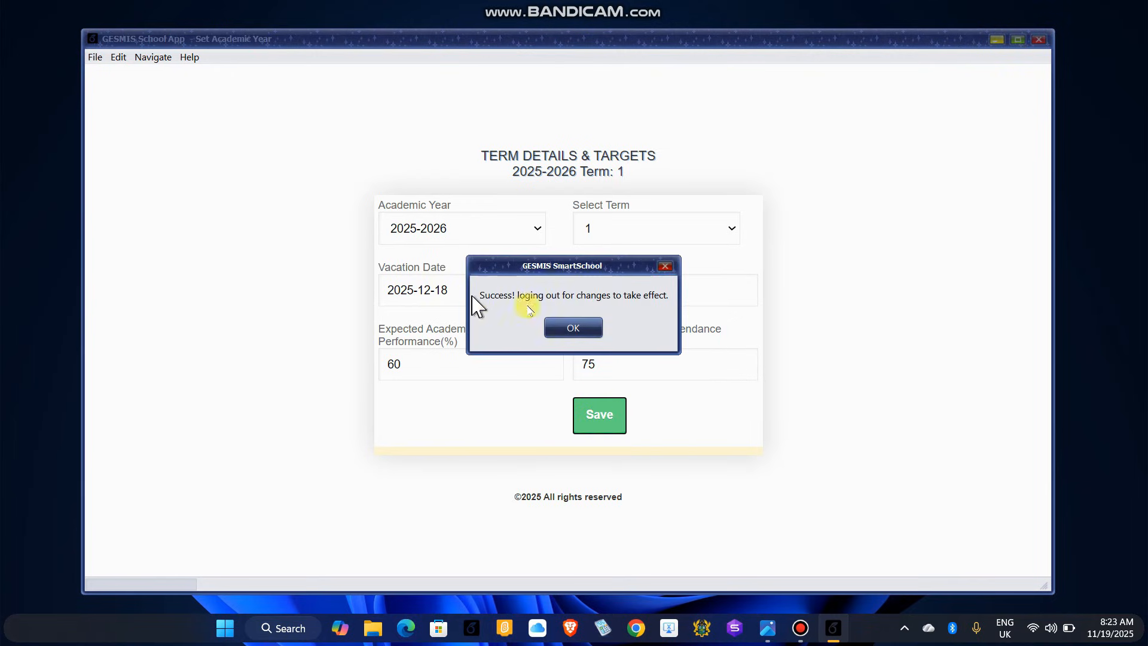
# Step: Dismiss the success message, log back in with the username and password, and expand SCHOOL MANAGER
pyautogui.click(576, 329)
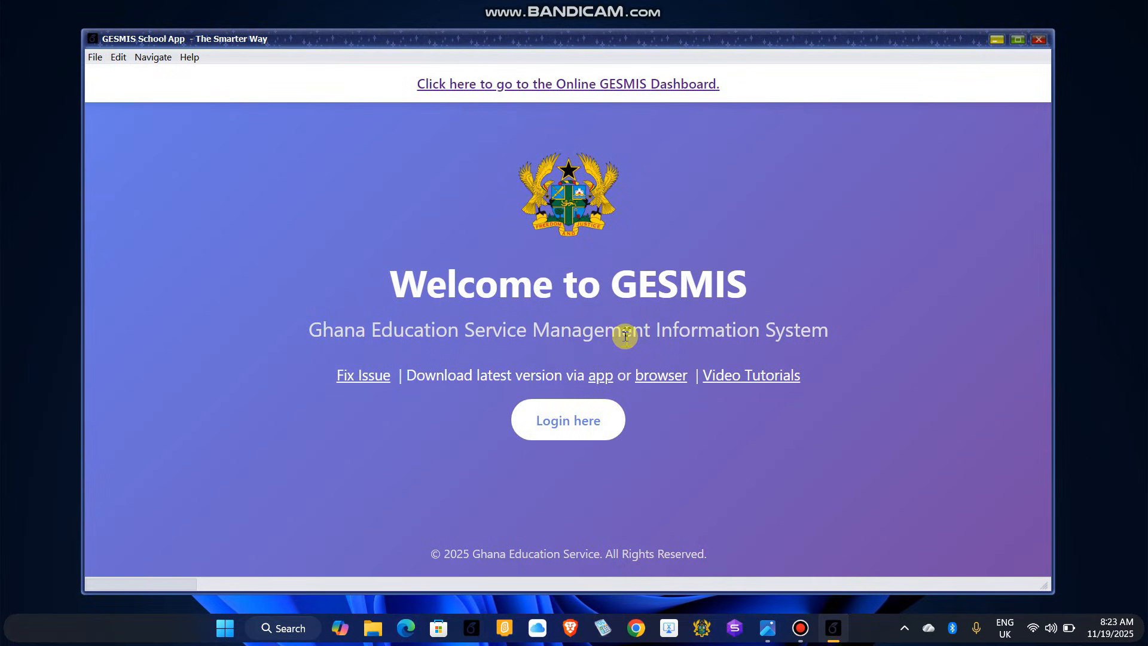
pyautogui.click(562, 428)
pyautogui.write('admin')
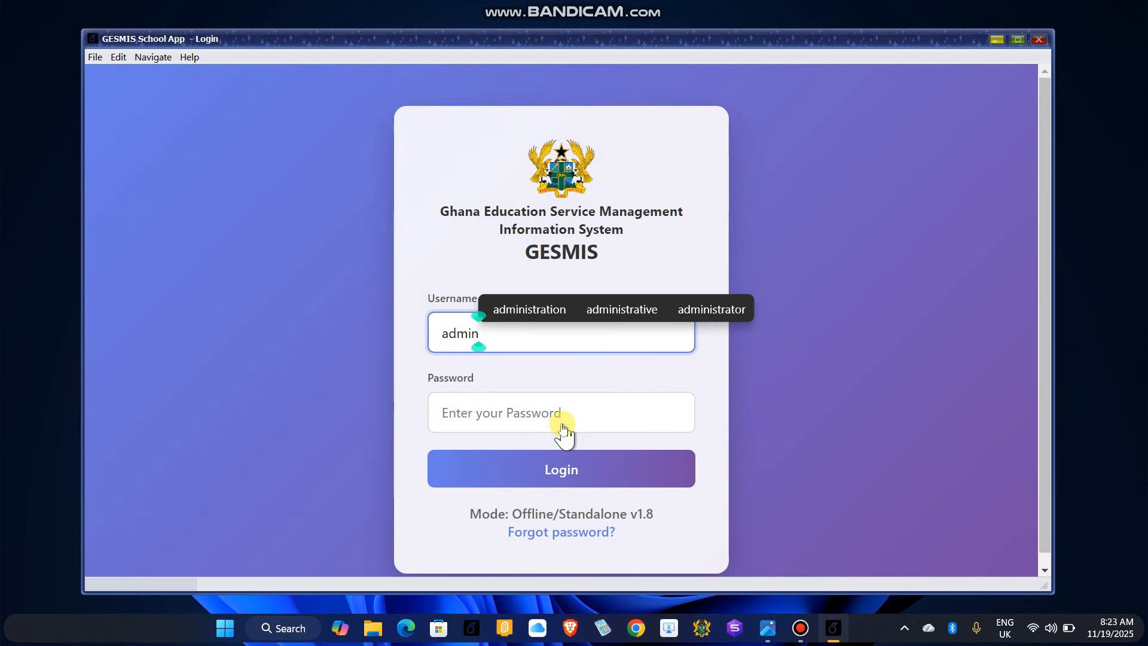
pyautogui.press('Tab')
pyautogui.write('•')
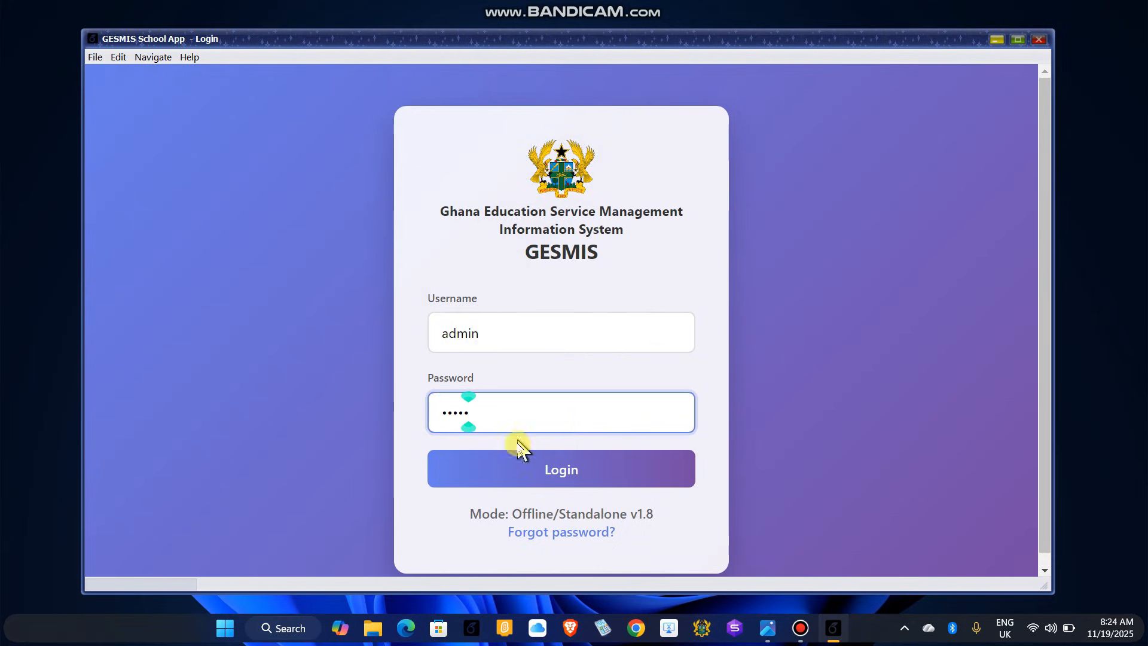
pyautogui.click(526, 467)
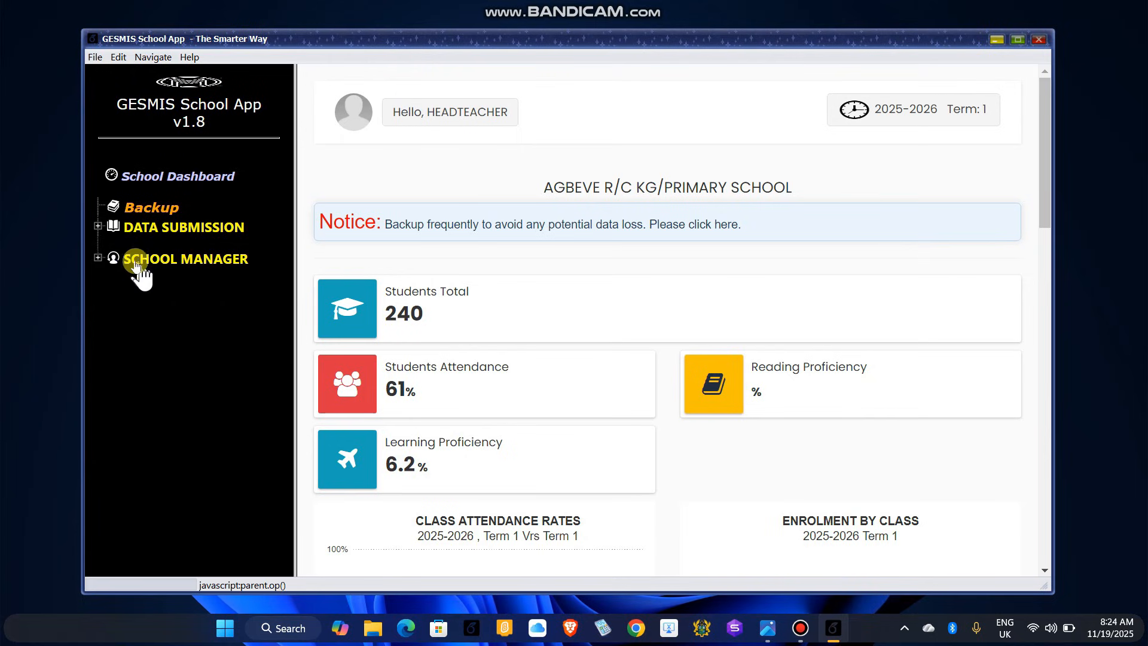
pyautogui.click(98, 258)
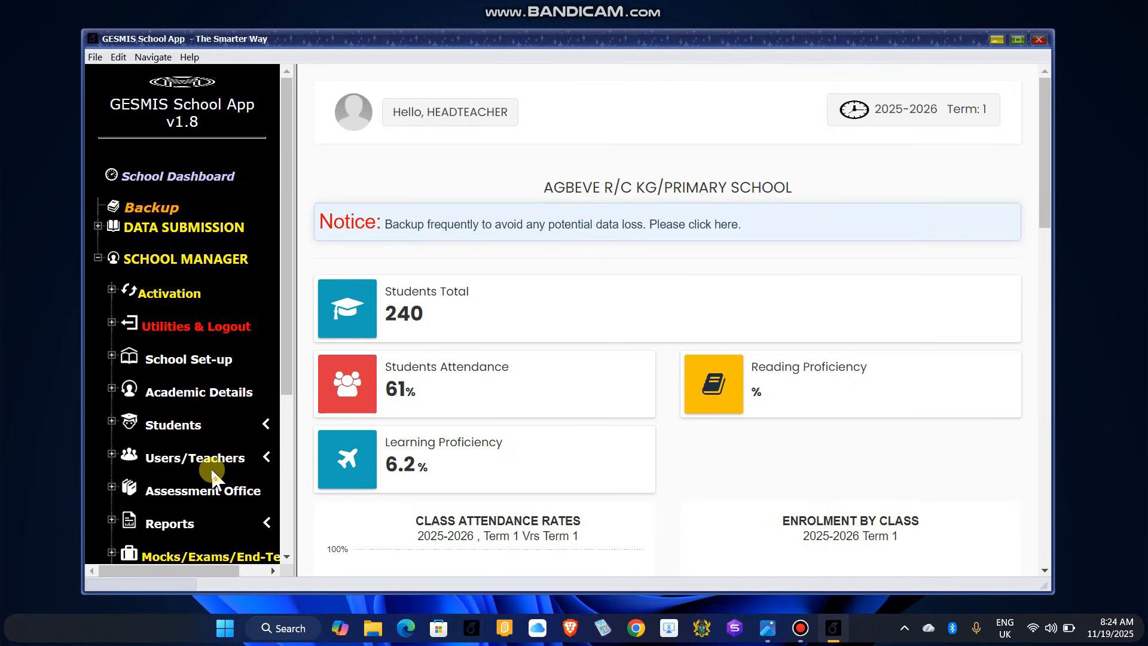
pyautogui.scroll(-3, 209, 468)
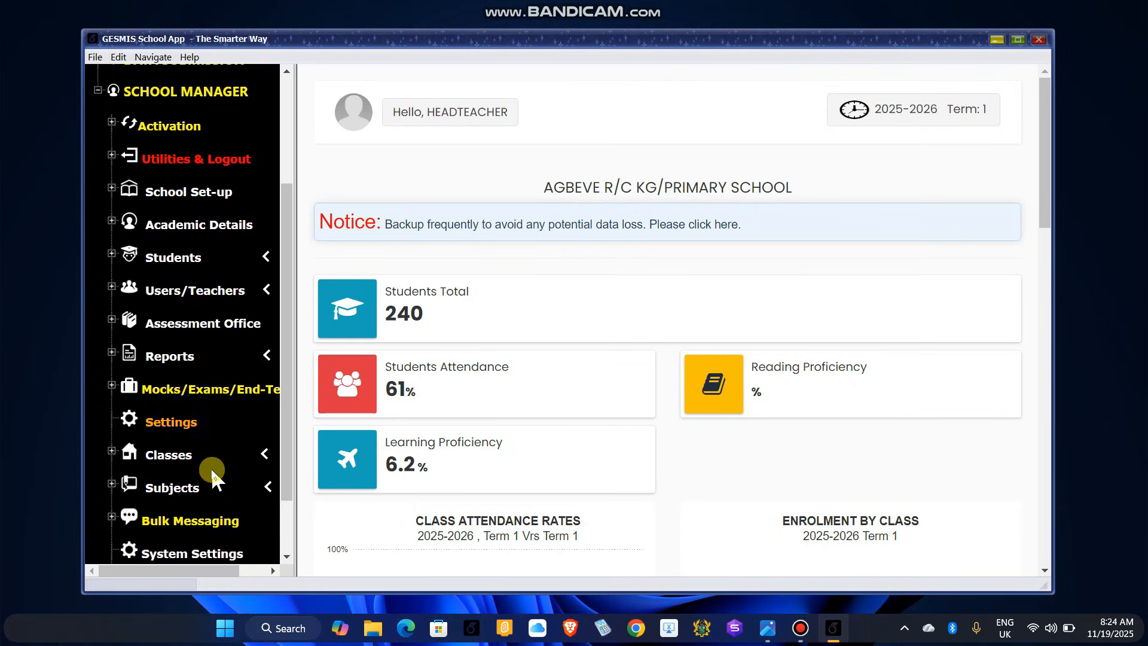
# Step: Open the school Settings page showing the 50% class mark and 50% exam mark weights
pyautogui.click(167, 426)
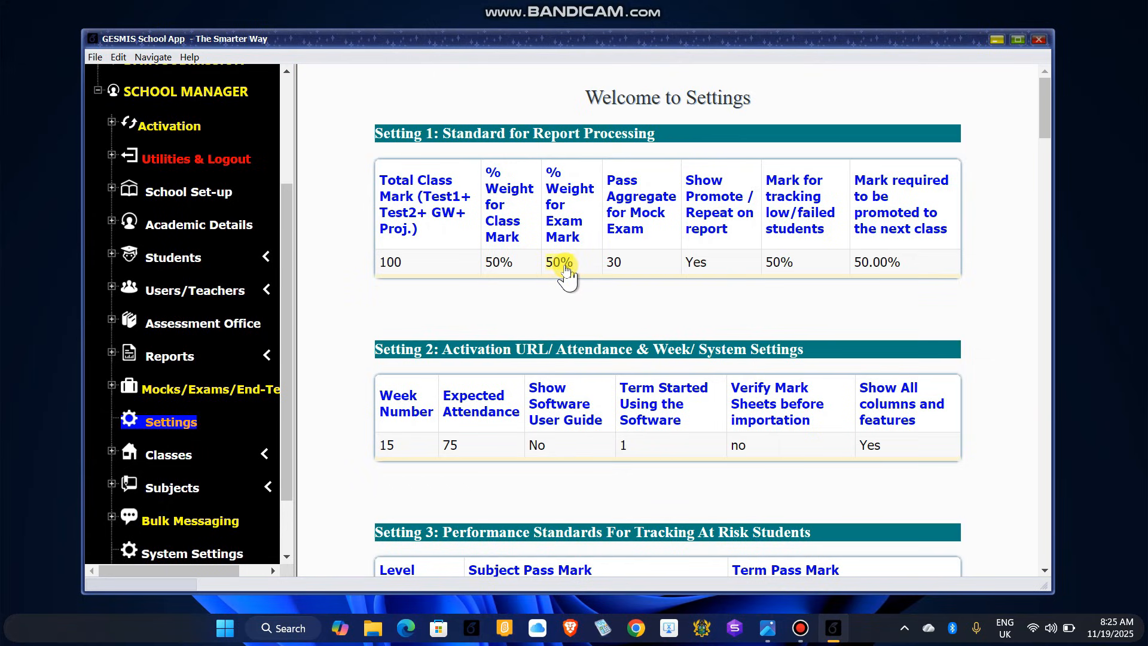
# Step: Put the 50% class-mark weight into edit mode and scroll down to Settings 2 and 3
pyautogui.click(499, 266)
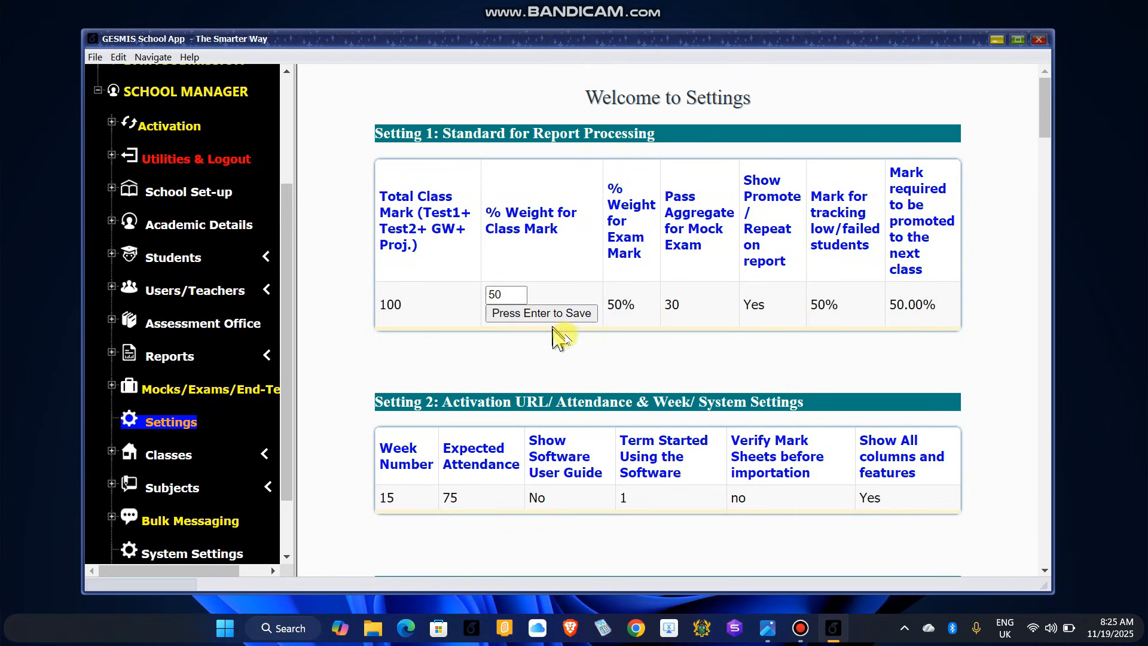
pyautogui.scroll(-1, 568, 353)
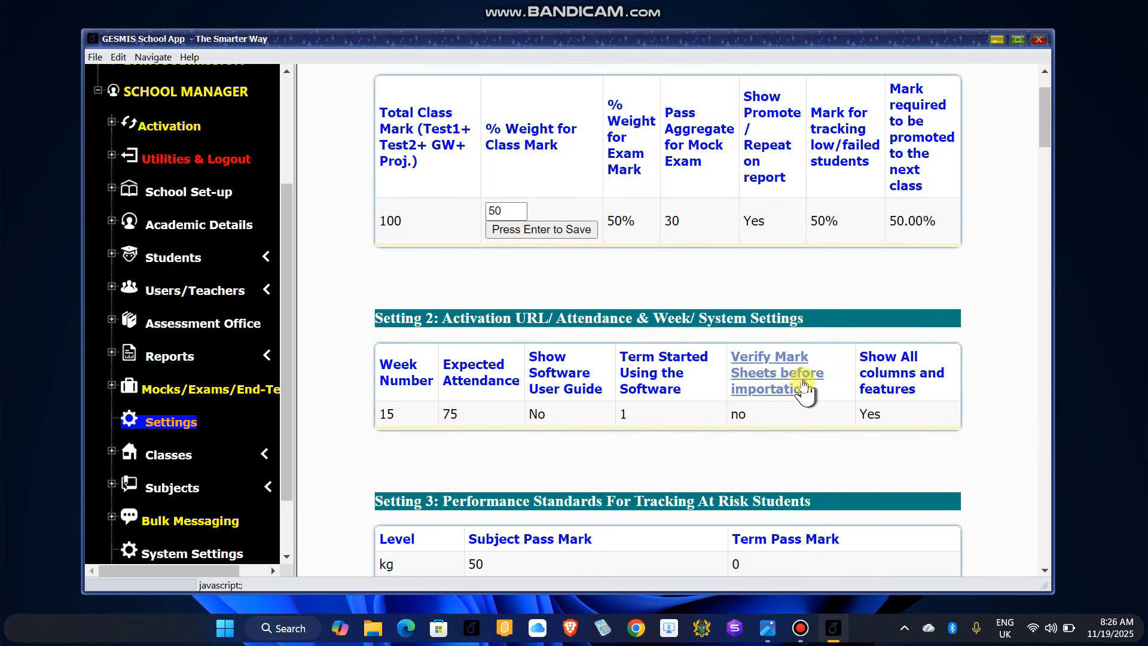
pyautogui.scroll(-1, 631, 458)
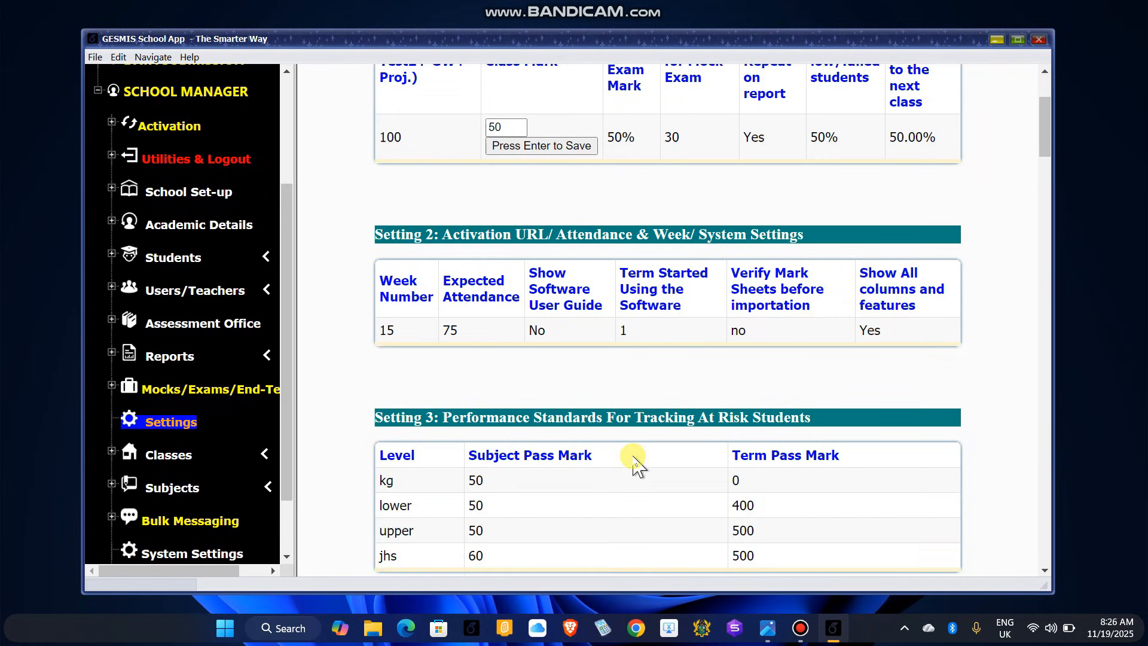
pyautogui.scroll(-1, 598, 473)
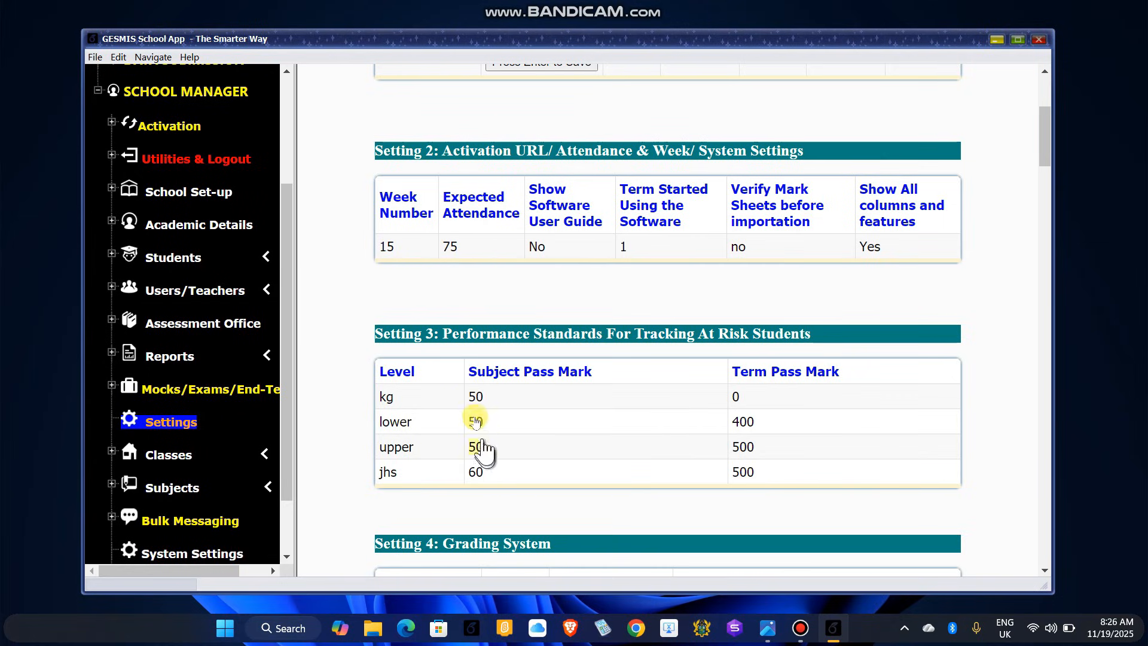
pyautogui.scroll(-1, 540, 460)
pyautogui.scroll(-1, 542, 457)
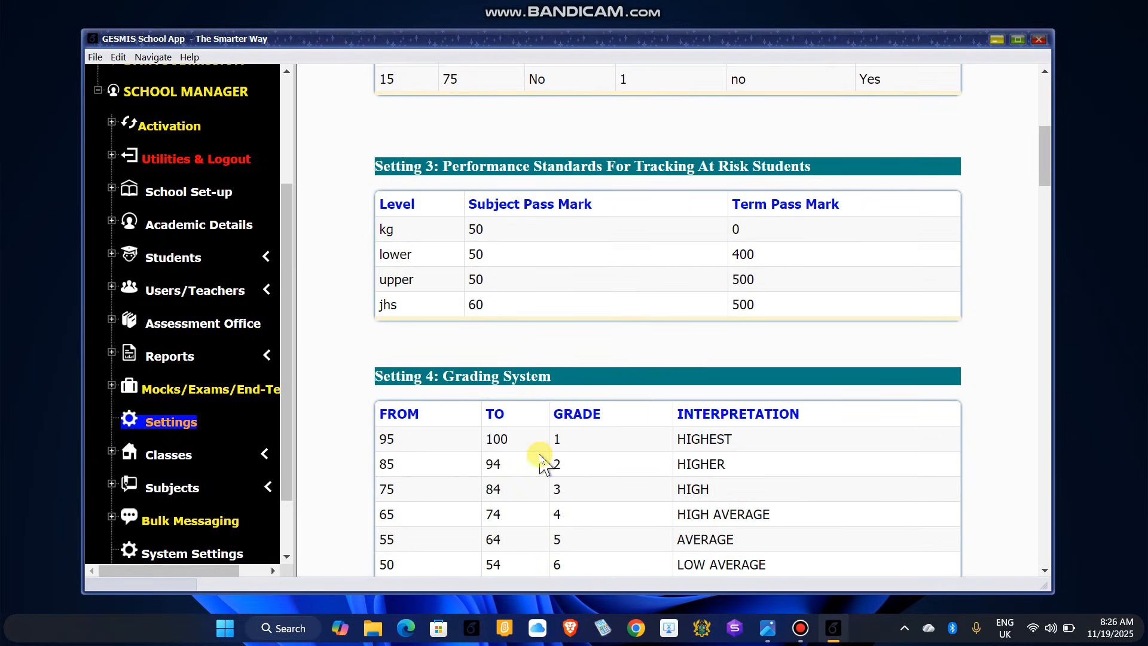
pyautogui.scroll(-1, 469, 446)
pyautogui.scroll(-1, 453, 427)
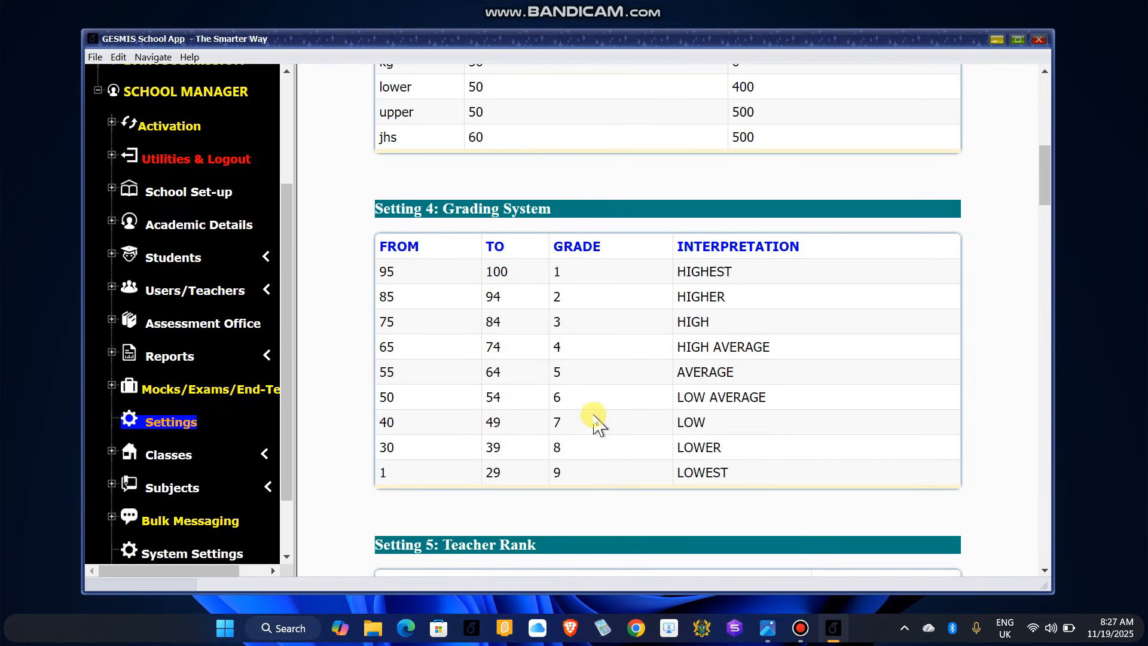
pyautogui.scroll(-5, 596, 423)
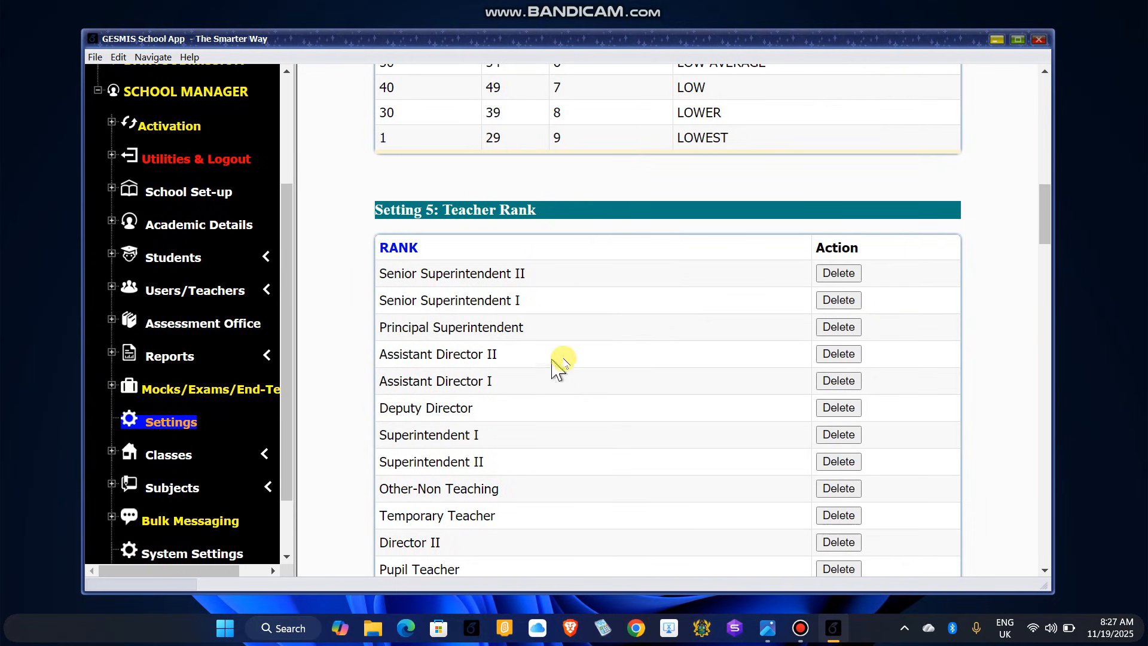
pyautogui.scroll(-1, 556, 366)
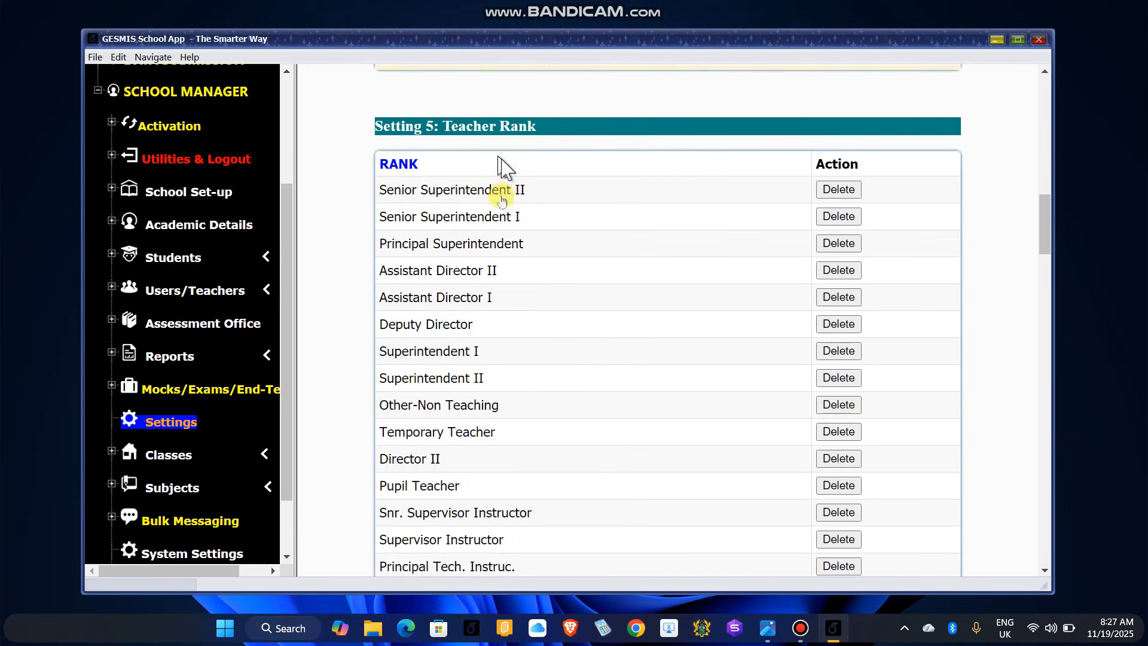
pyautogui.scroll(-8, 508, 326)
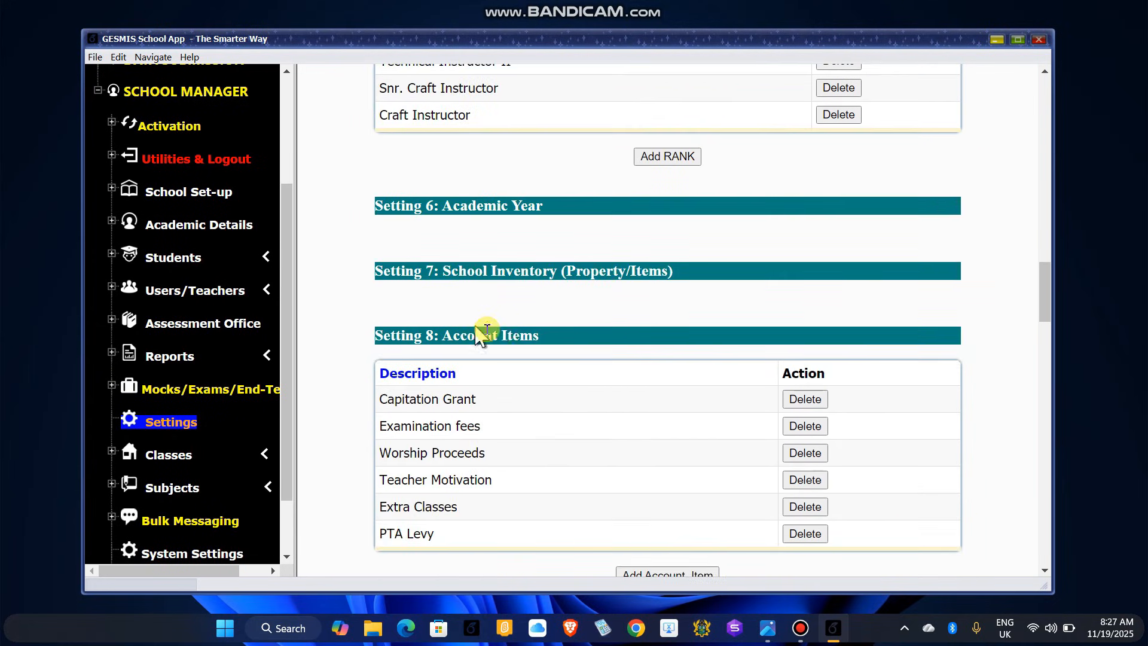
pyautogui.scroll(-2, 483, 335)
pyautogui.scroll(-1, 521, 326)
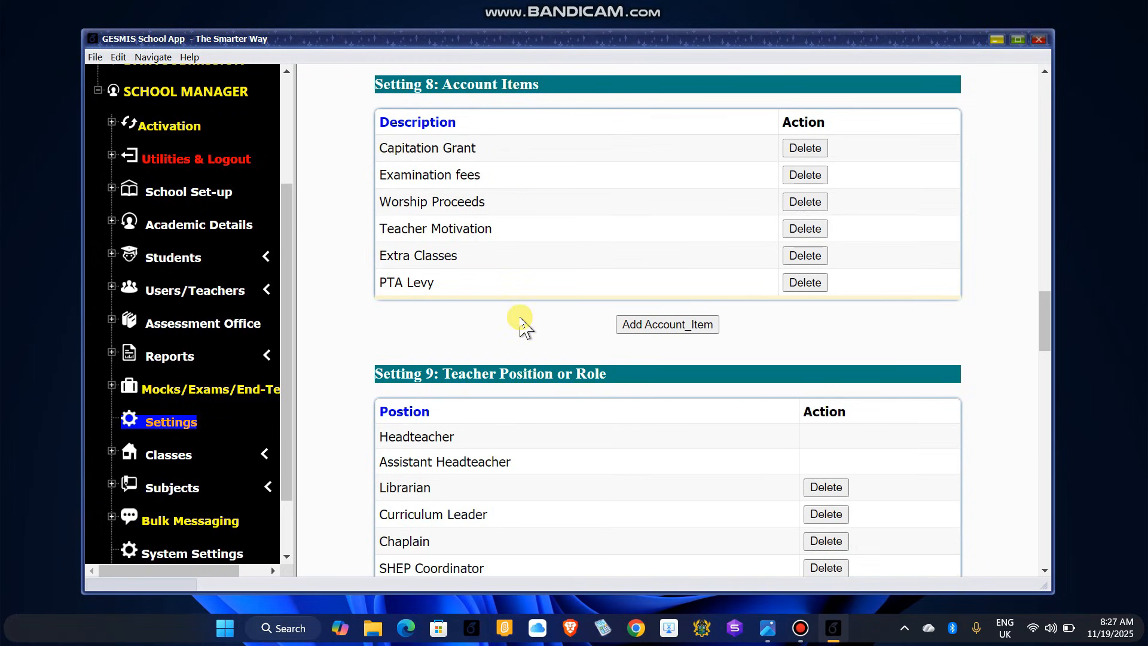
pyautogui.scroll(-3, 521, 326)
pyautogui.scroll(-2, 509, 378)
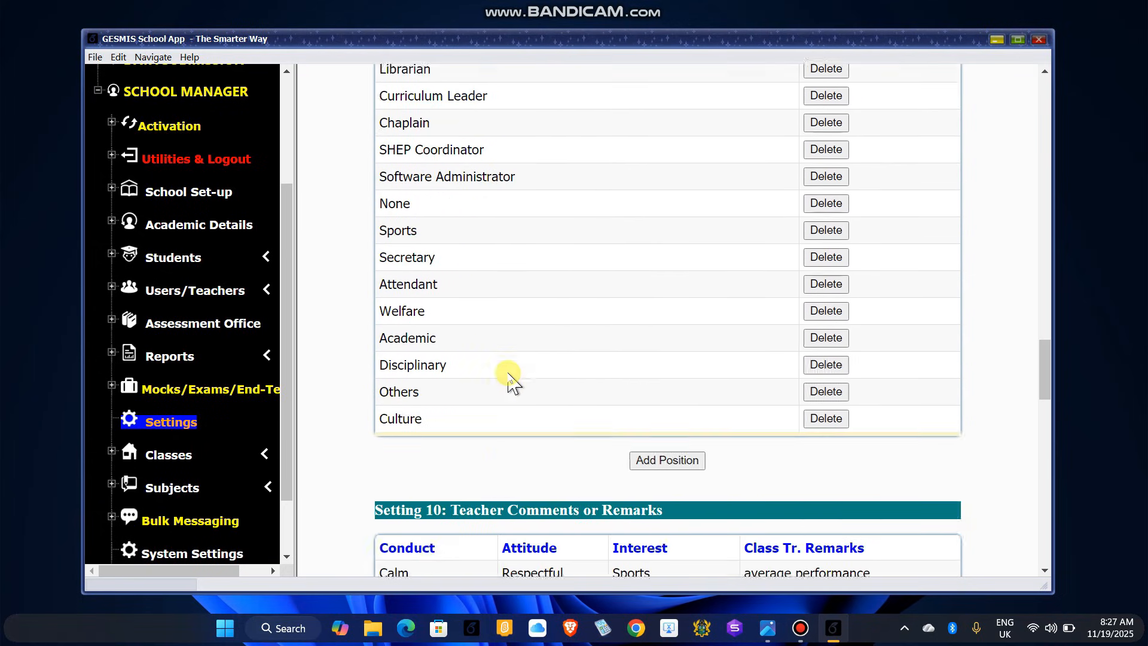
pyautogui.scroll(-3, 512, 382)
pyautogui.scroll(-1, 505, 379)
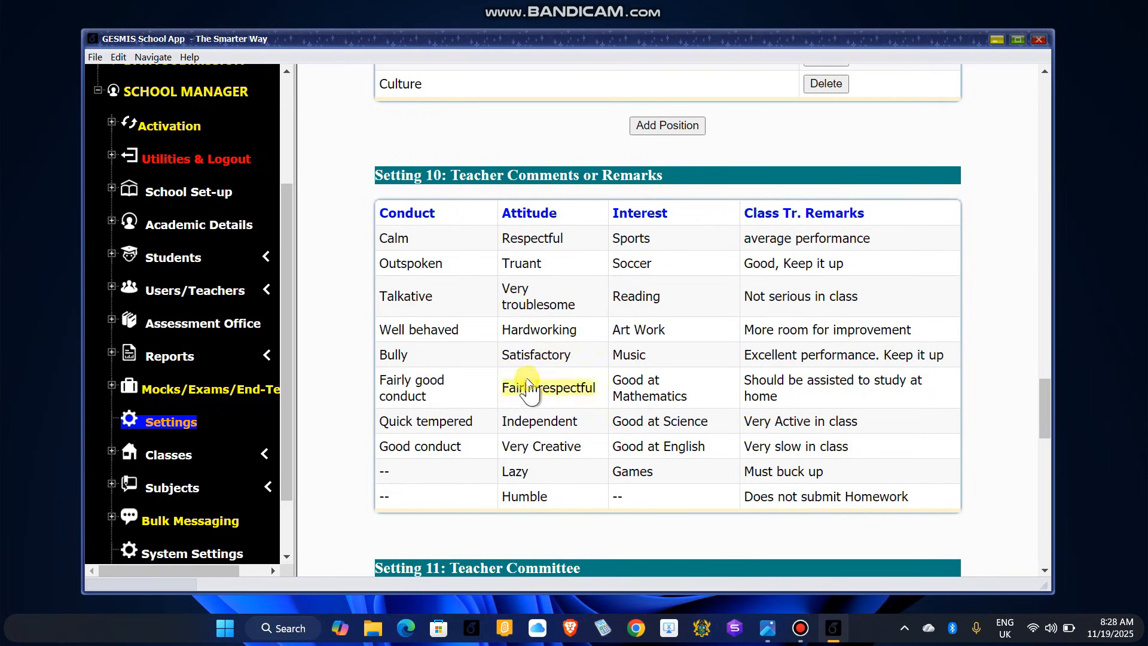
pyautogui.scroll(-5, 484, 406)
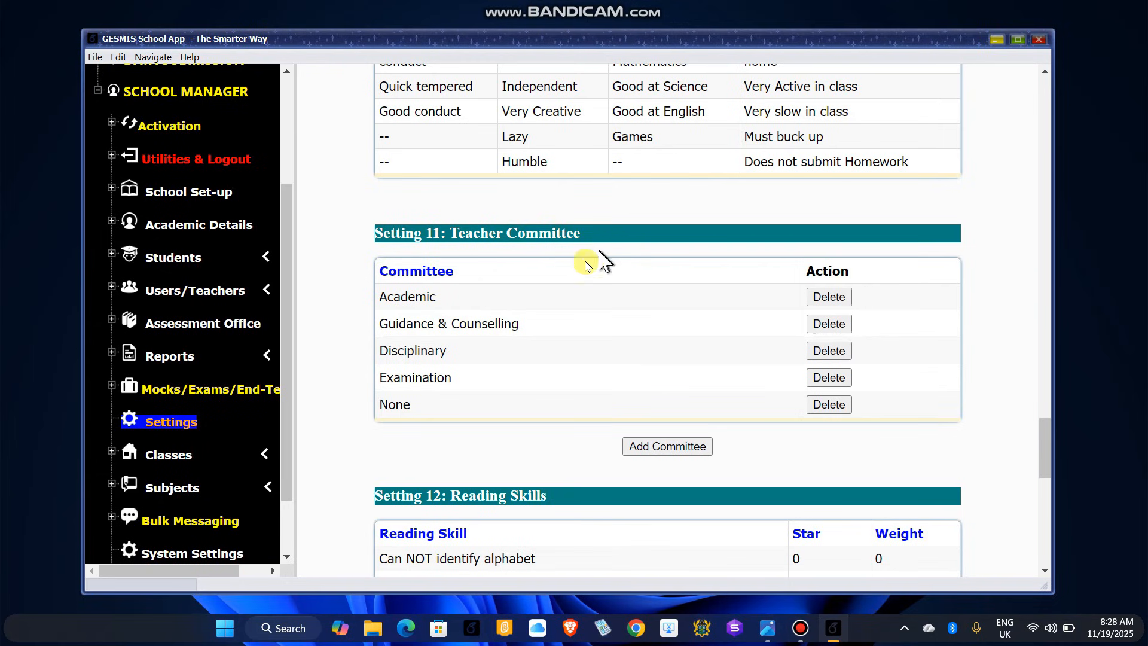
pyautogui.scroll(-4, 574, 409)
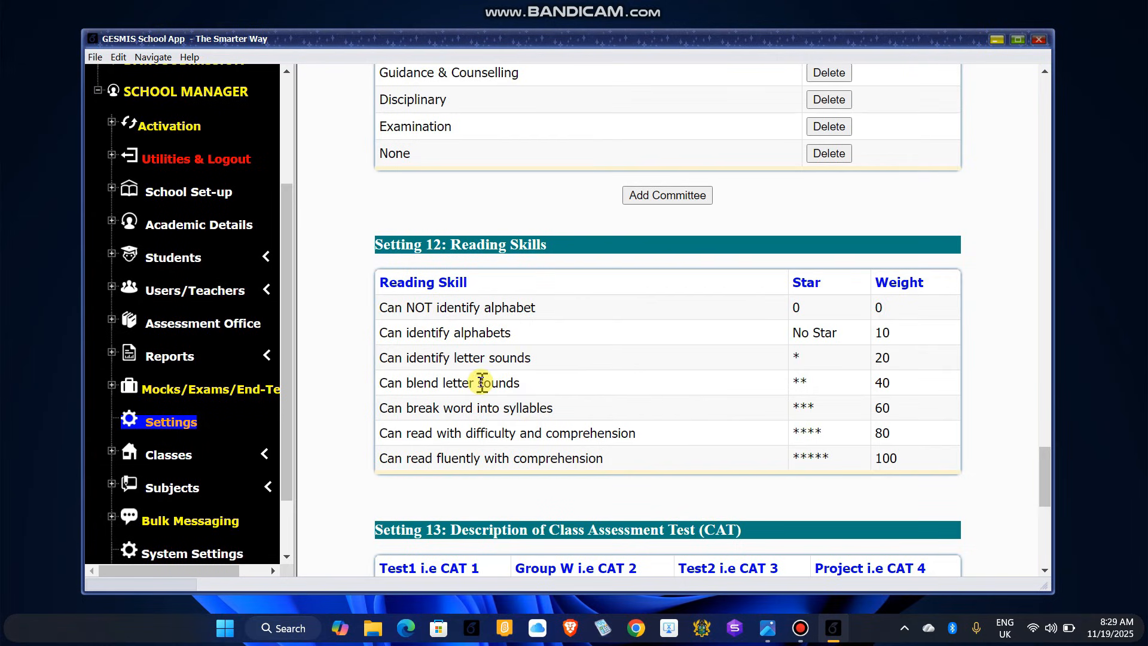
pyautogui.scroll(-3, 489, 382)
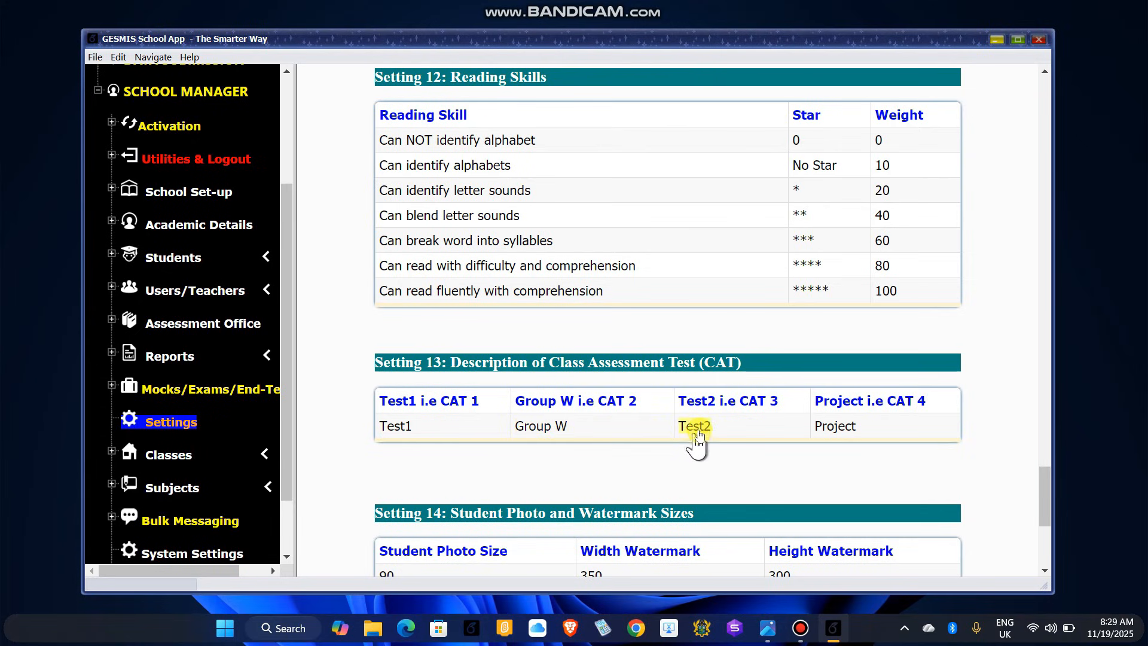
pyautogui.scroll(-3, 622, 454)
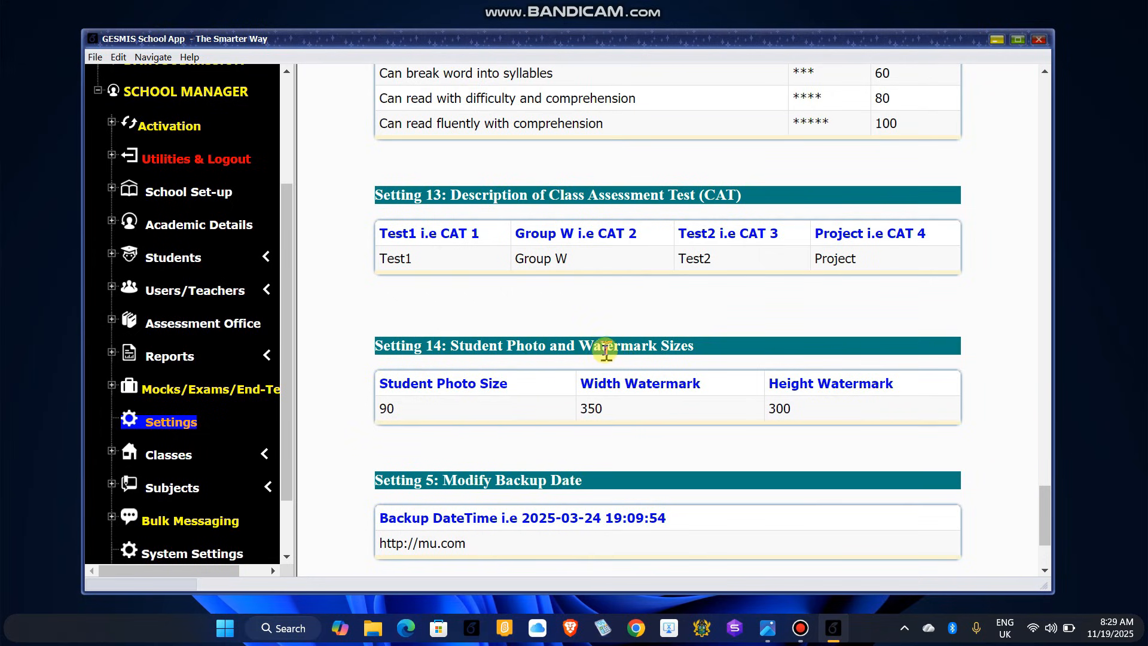
pyautogui.scroll(-2, 621, 419)
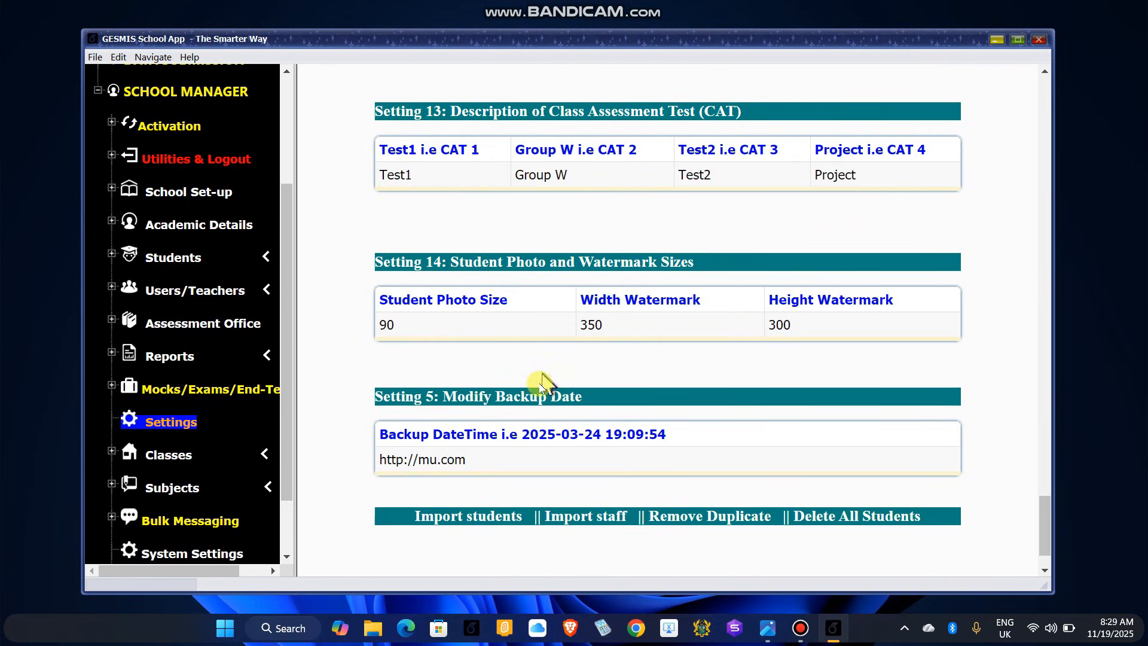
pyautogui.scroll(-2, 526, 389)
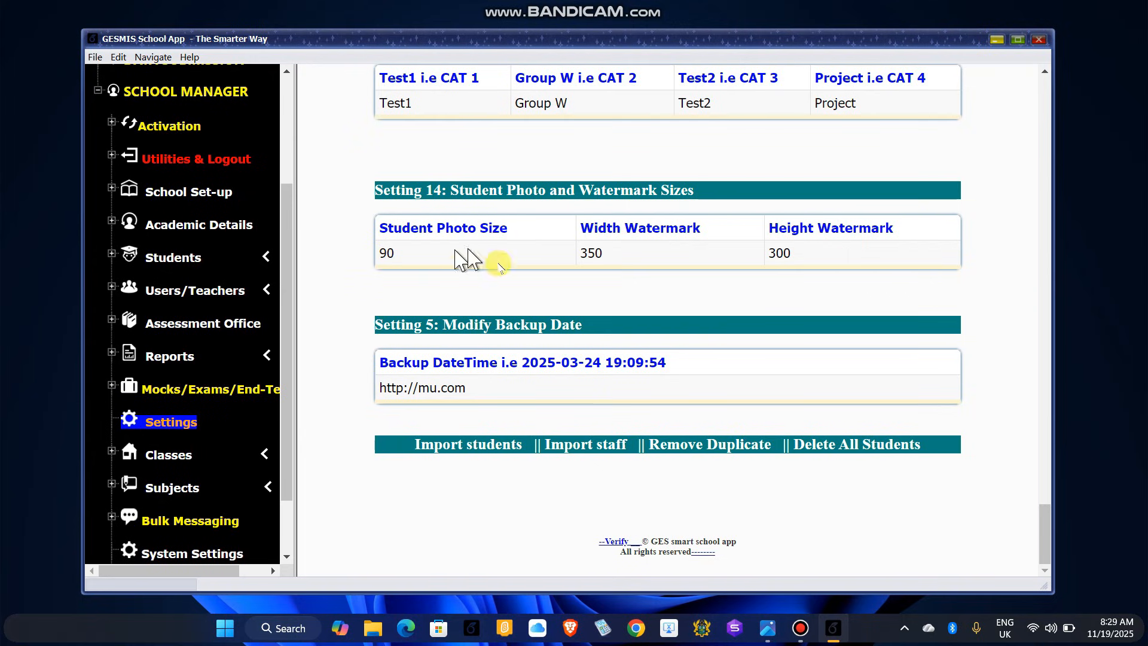
pyautogui.scroll(15, 511, 373)
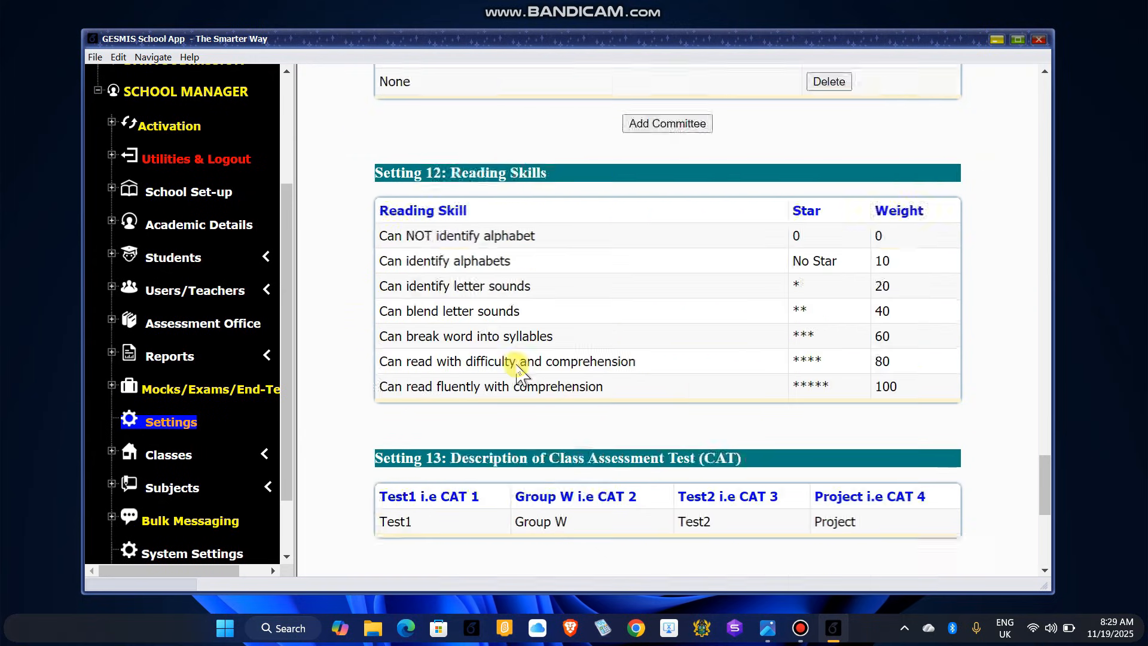
pyautogui.scroll(15, 506, 359)
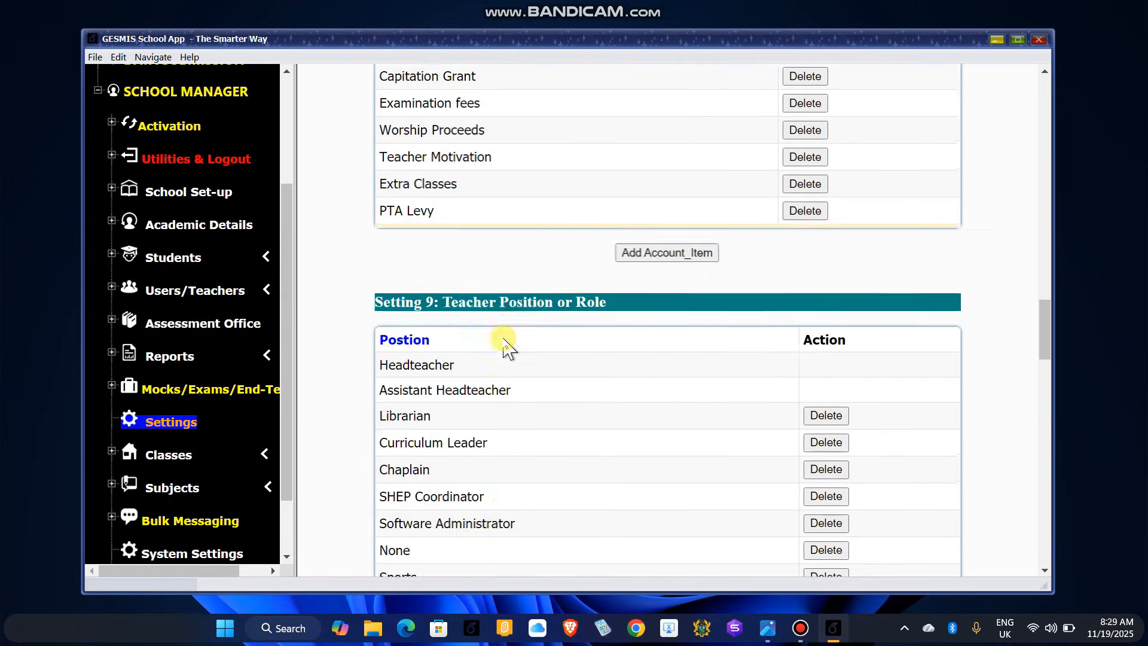
pyautogui.scroll(10, 607, 333)
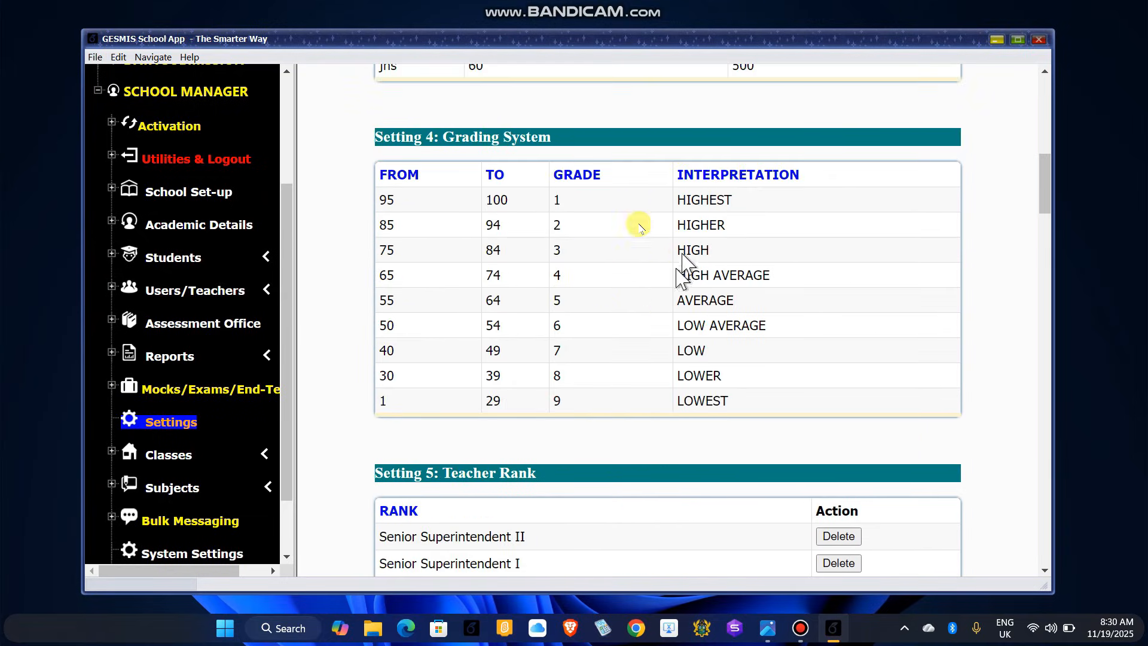
pyautogui.scroll(3, 556, 326)
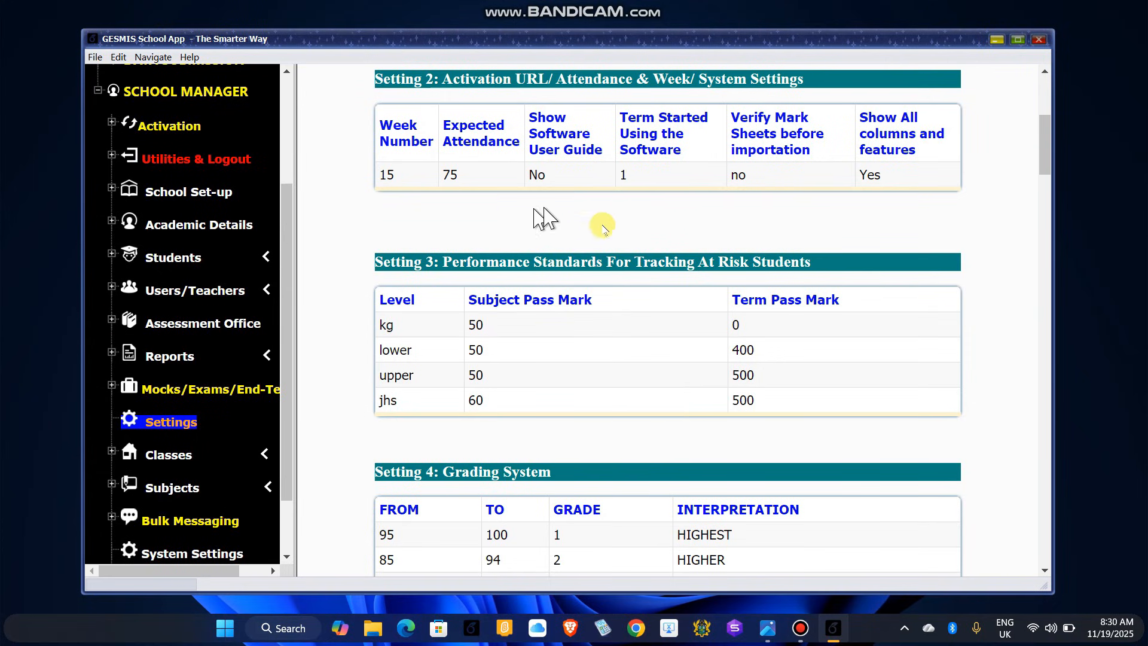
pyautogui.scroll(5, 541, 239)
pyautogui.scroll(-4, 519, 257)
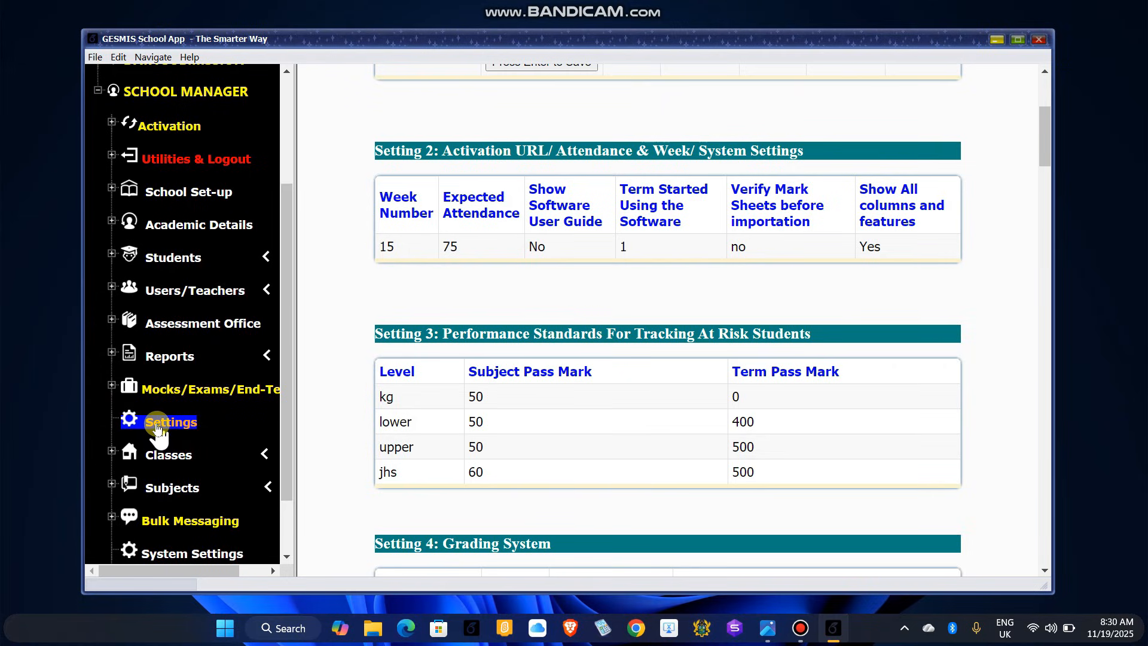
pyautogui.scroll(-2, 157, 430)
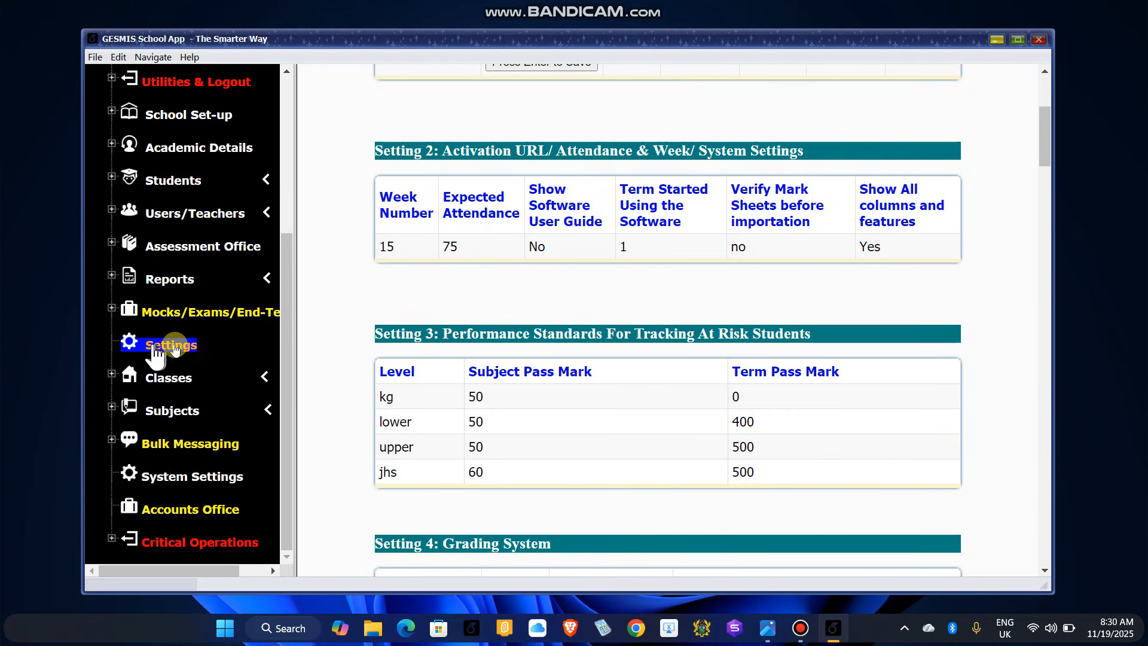
pyautogui.click(193, 476)
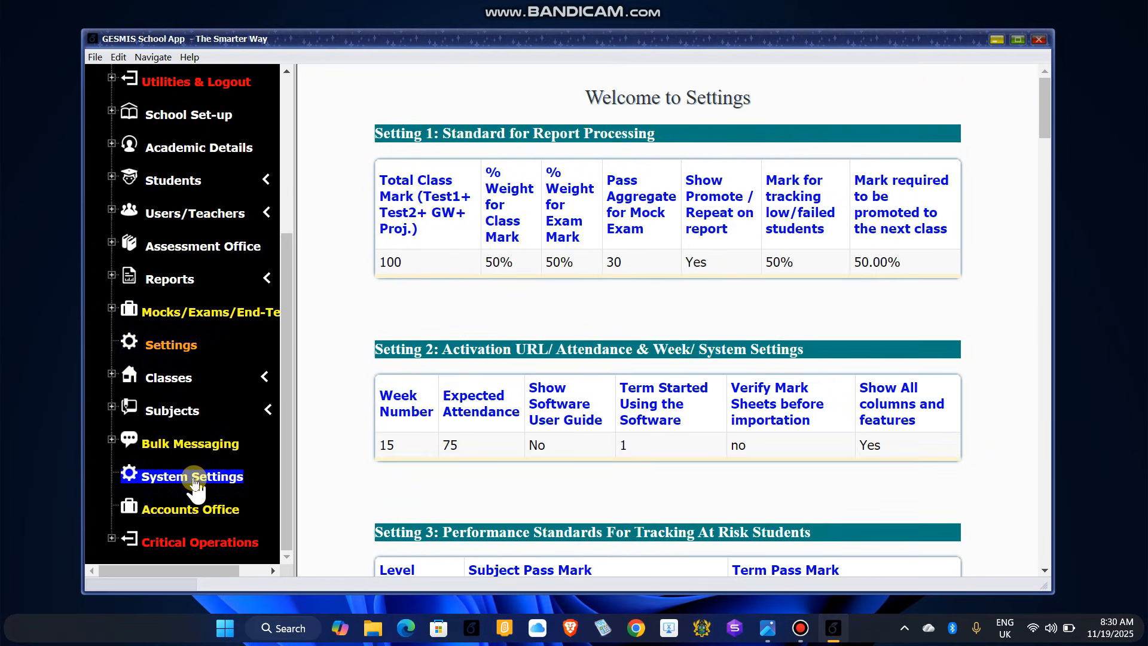
pyautogui.click(173, 347)
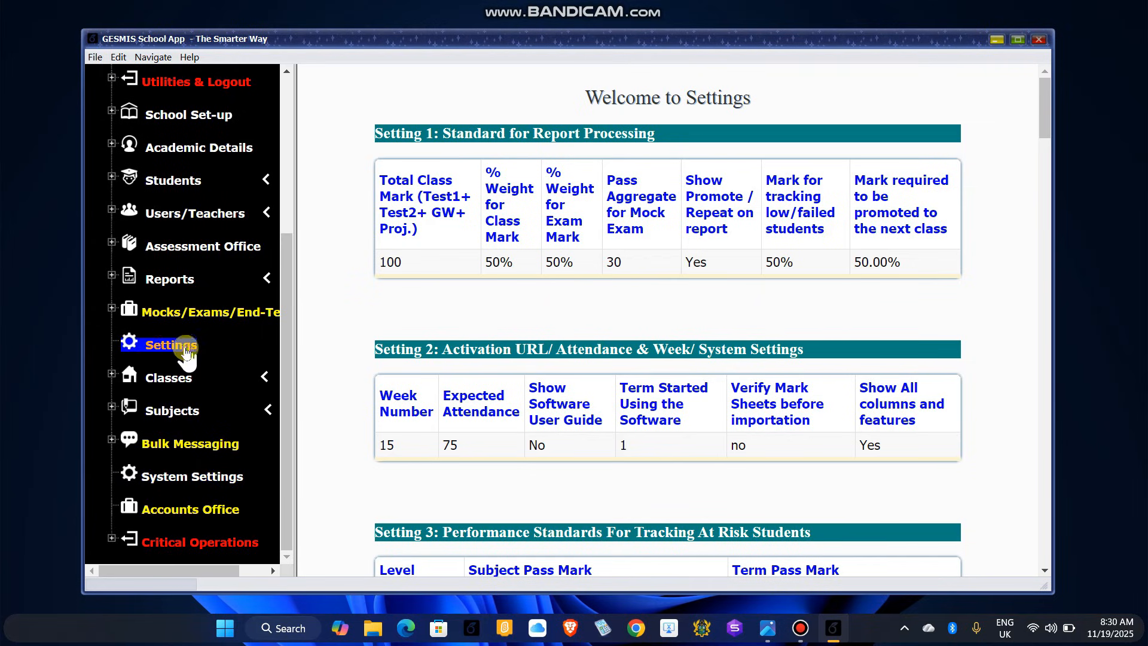
pyautogui.click(190, 478)
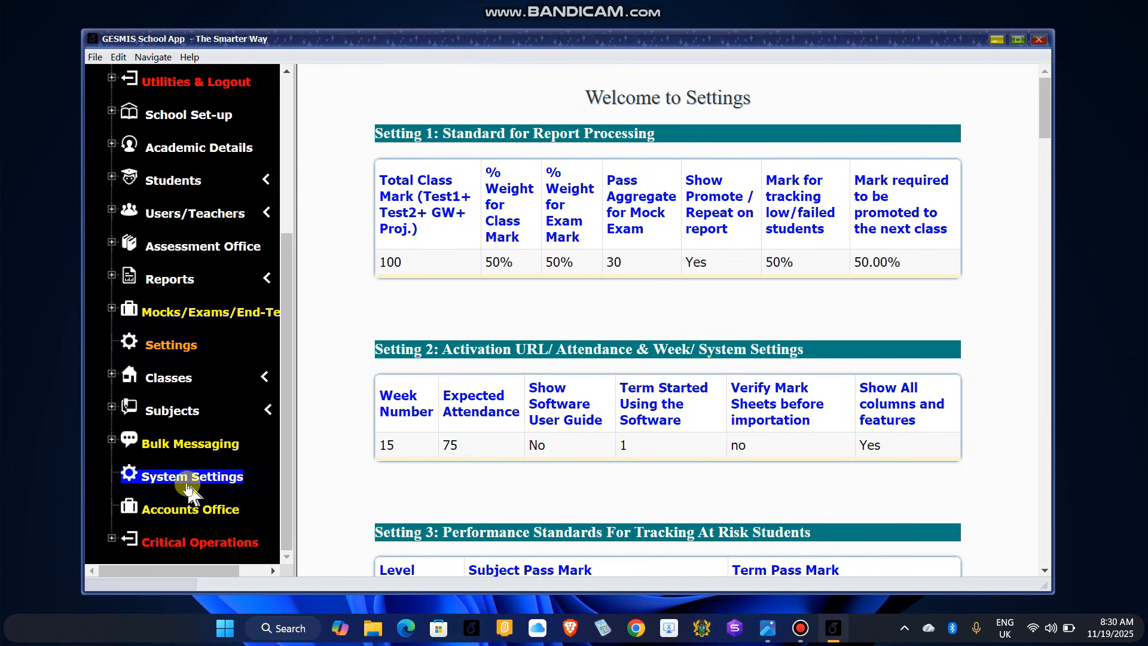
pyautogui.click(159, 347)
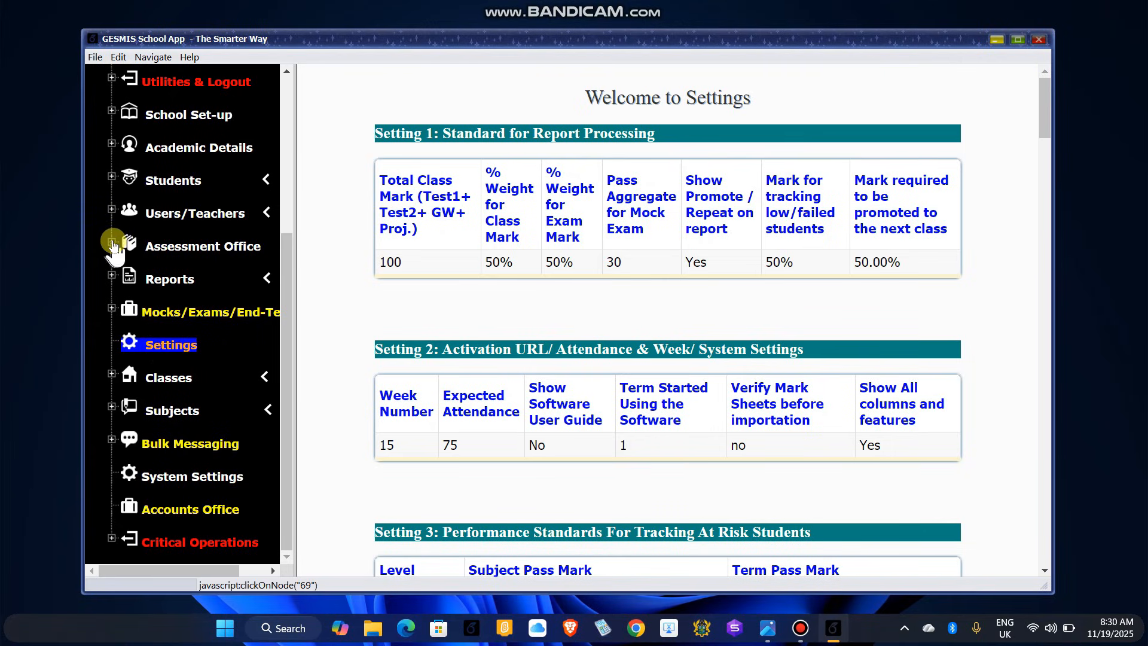
pyautogui.click(178, 251)
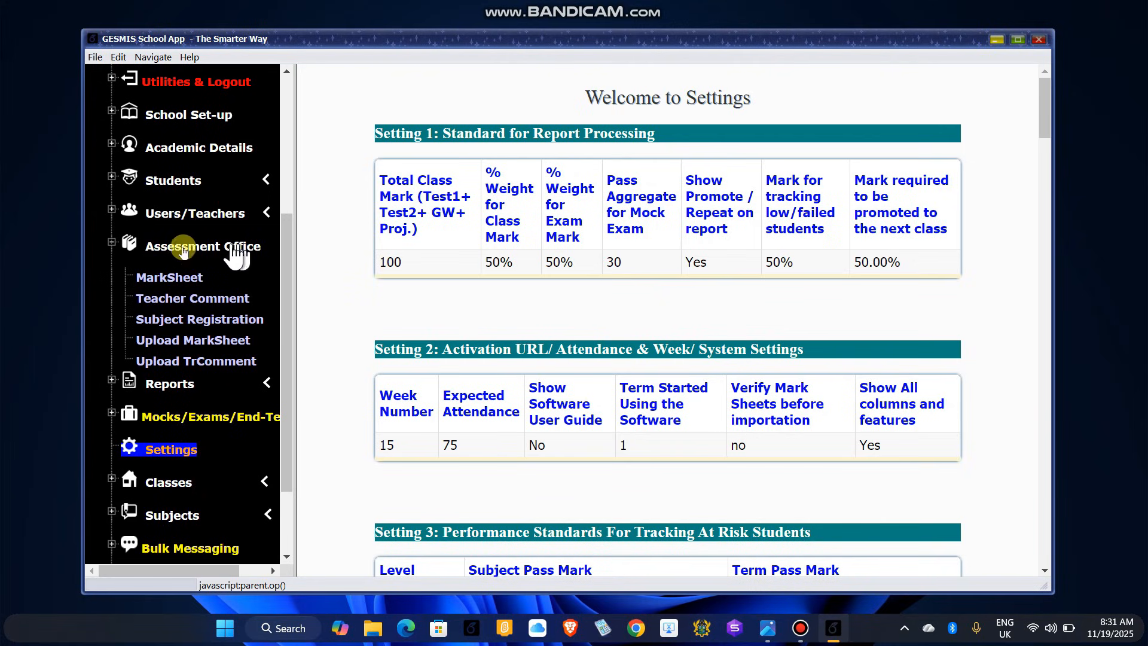
pyautogui.click(113, 242)
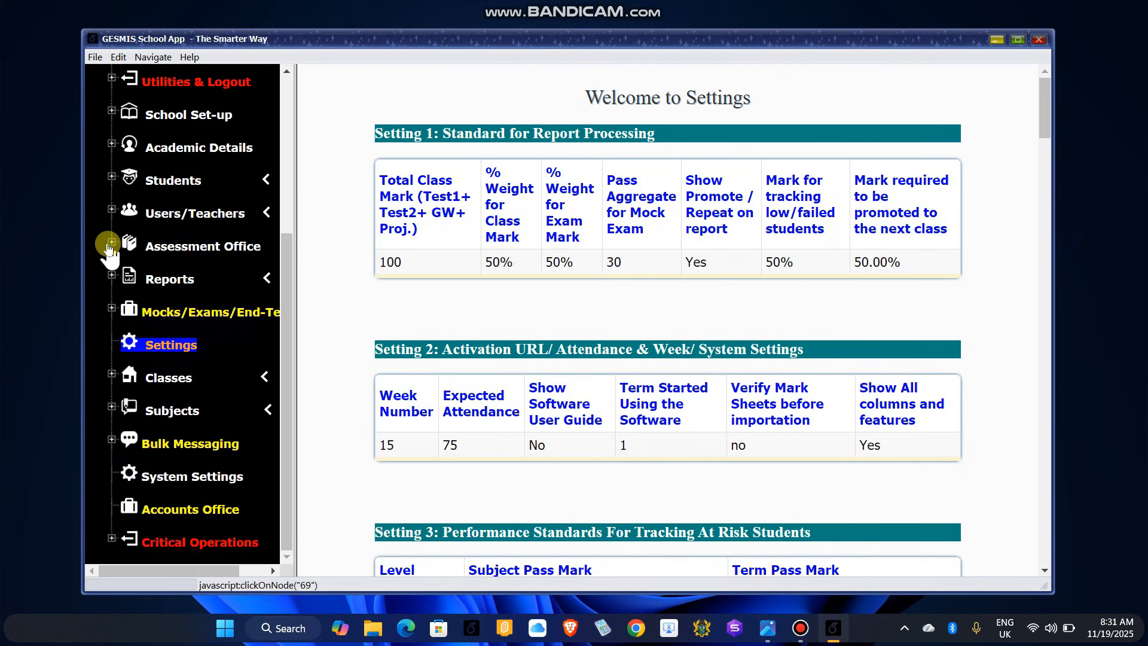
# Step: Open Manage Subjects to view the Subject Configuration table of subjects such as Mathematics and French by class level
pyautogui.click(155, 413)
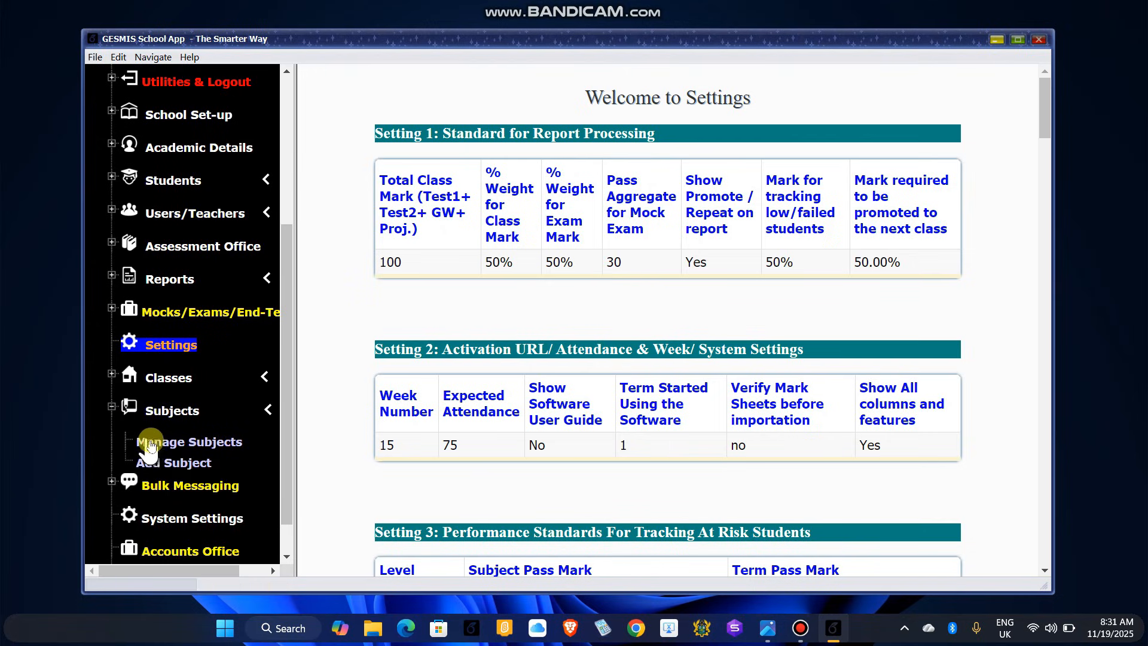
pyautogui.click(217, 445)
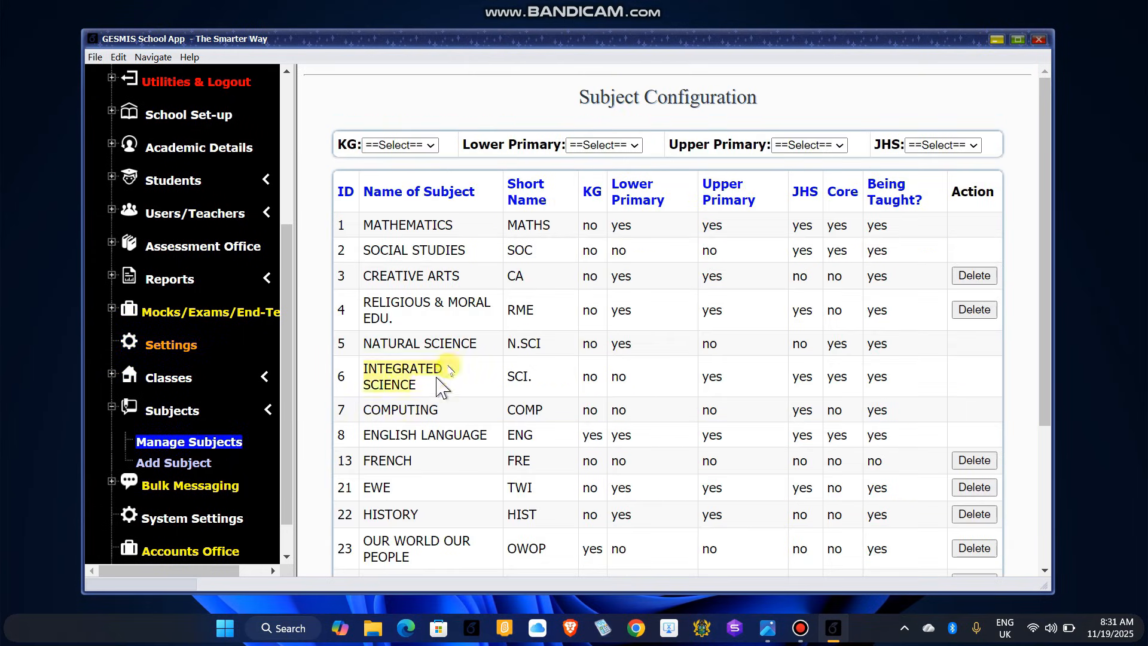
pyautogui.scroll(-3, 491, 389)
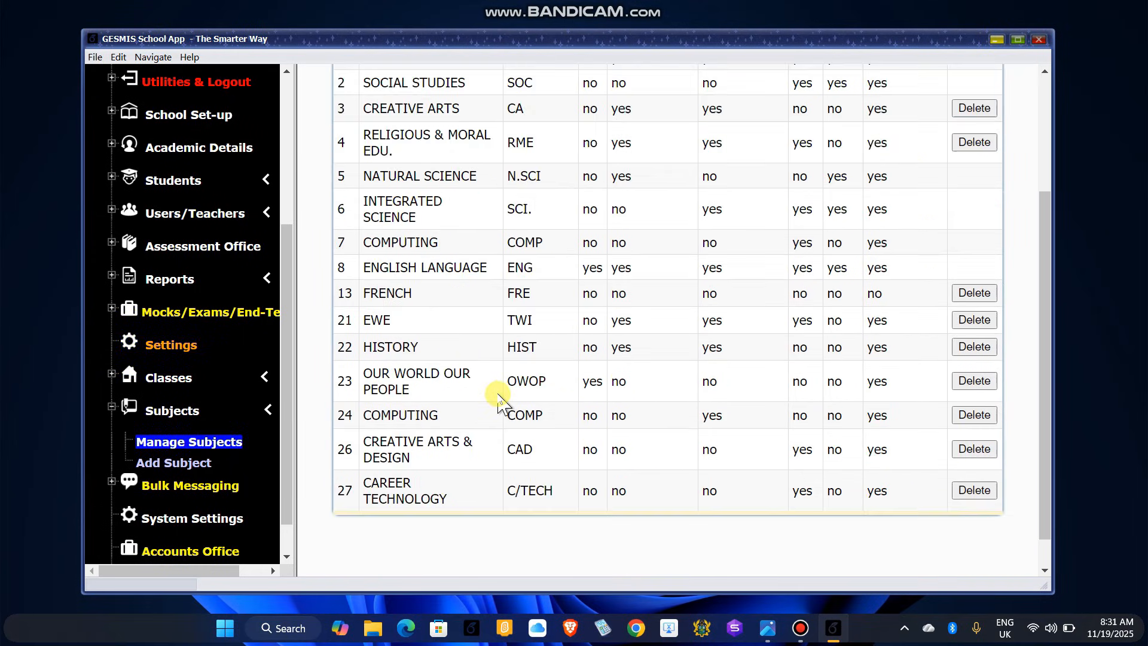
pyautogui.scroll(3, 487, 380)
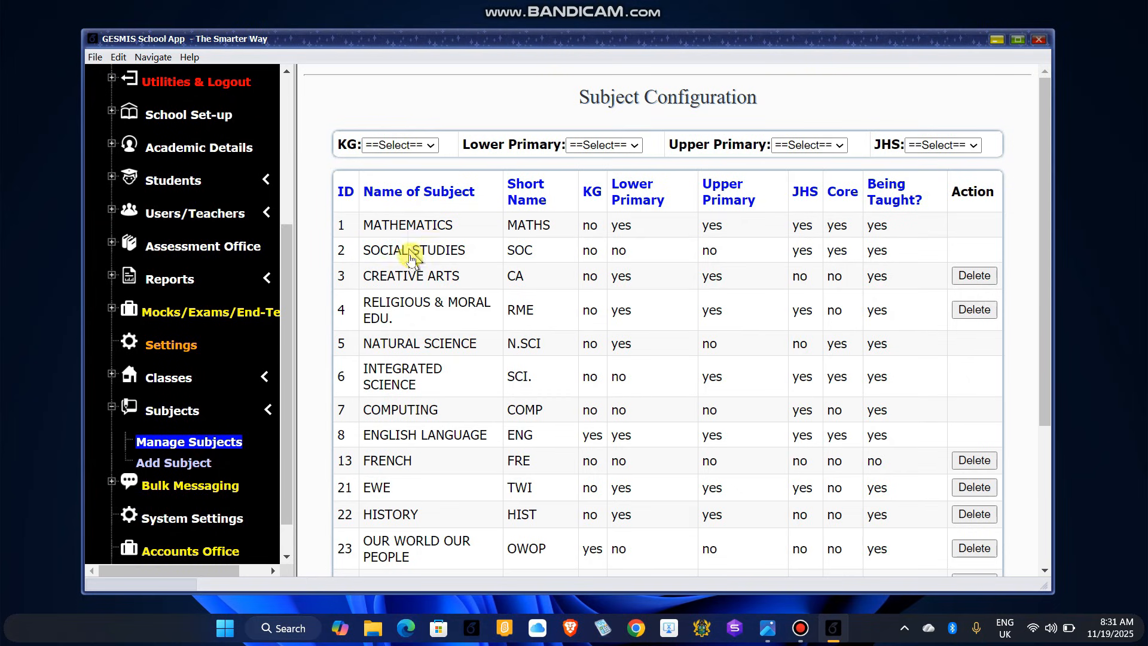
pyautogui.scroll(-1, 386, 472)
pyautogui.scroll(-1, 395, 479)
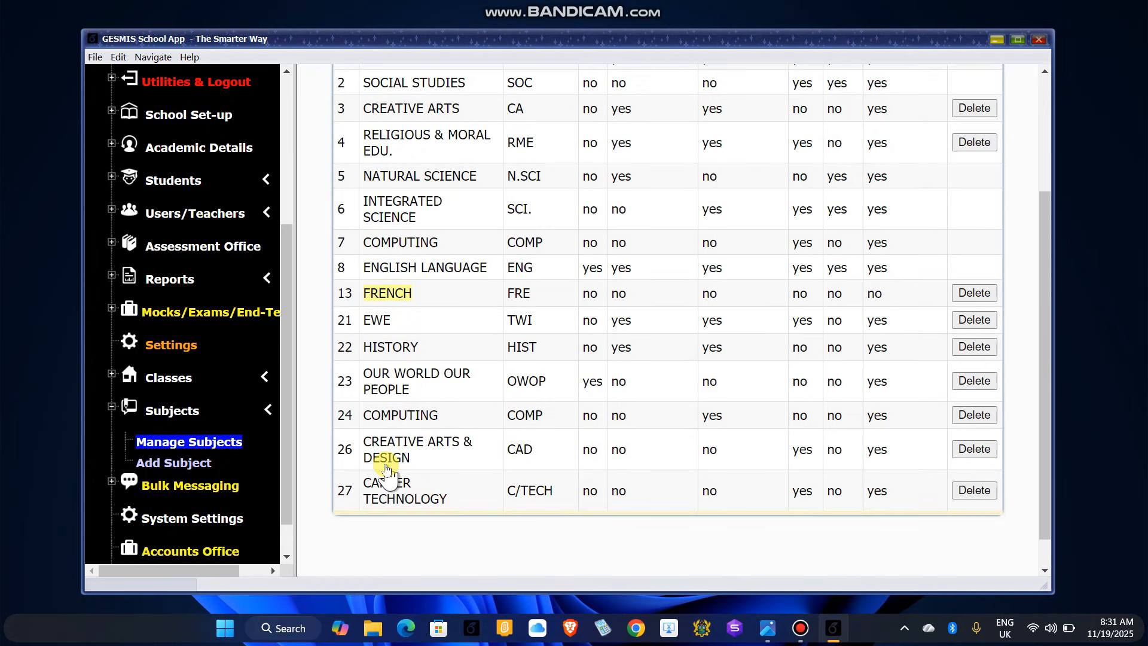
pyautogui.scroll(2, 404, 461)
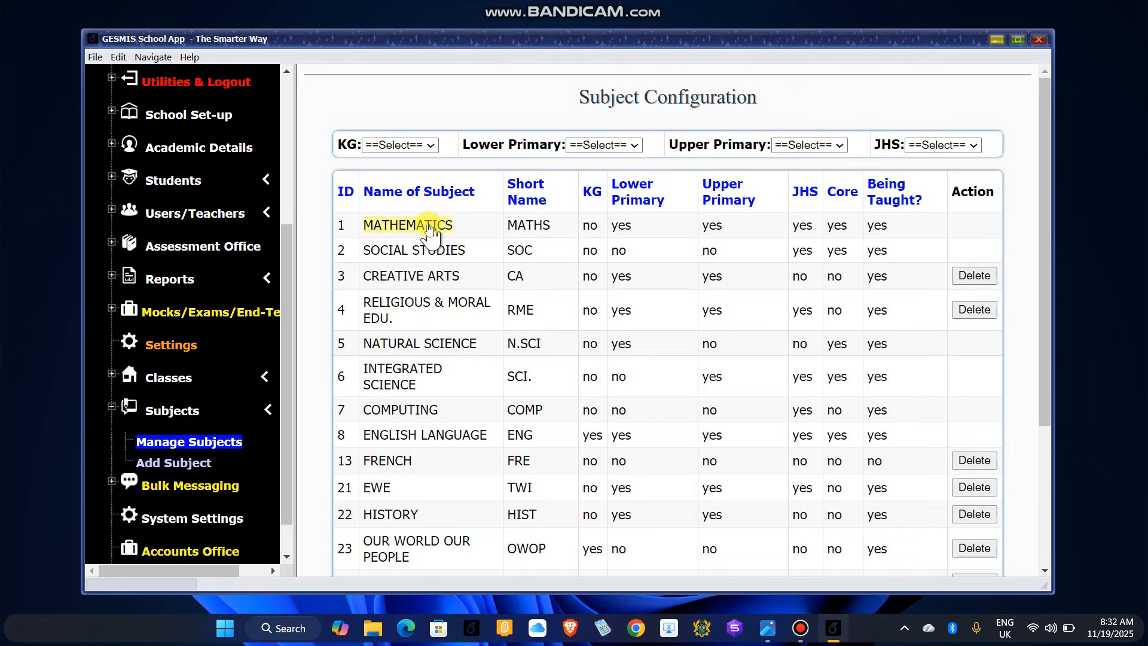
# Step: Set the KG column to yes for MATHEMATICS and CREATIVE ARTS
pyautogui.click(588, 226)
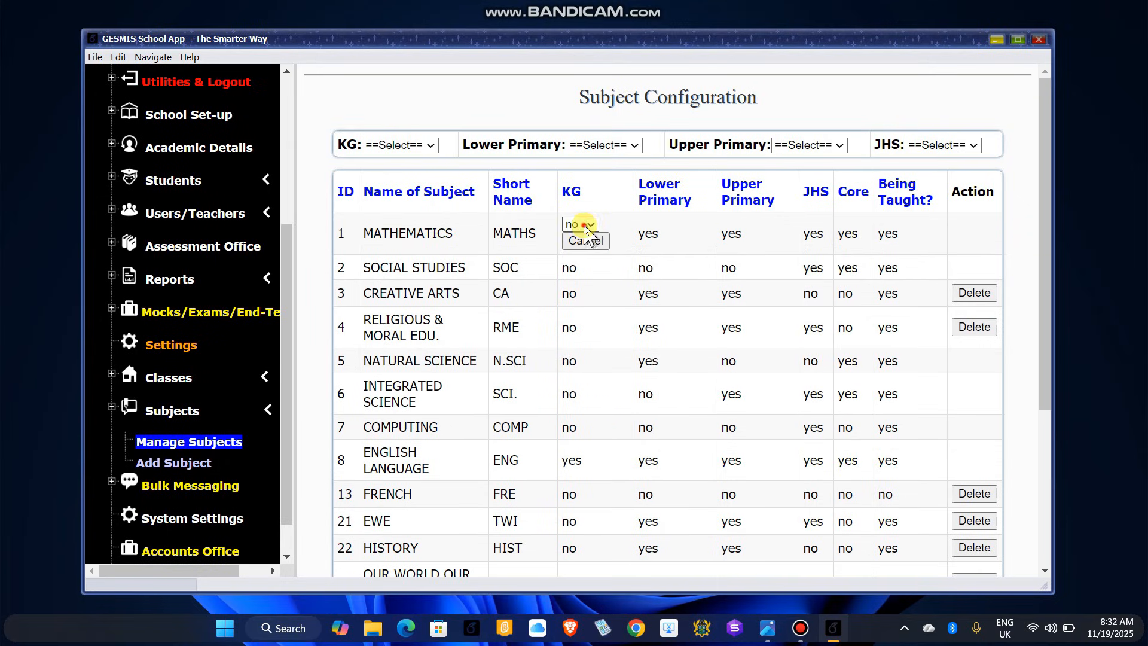
pyautogui.click(580, 224)
pyautogui.click(580, 240)
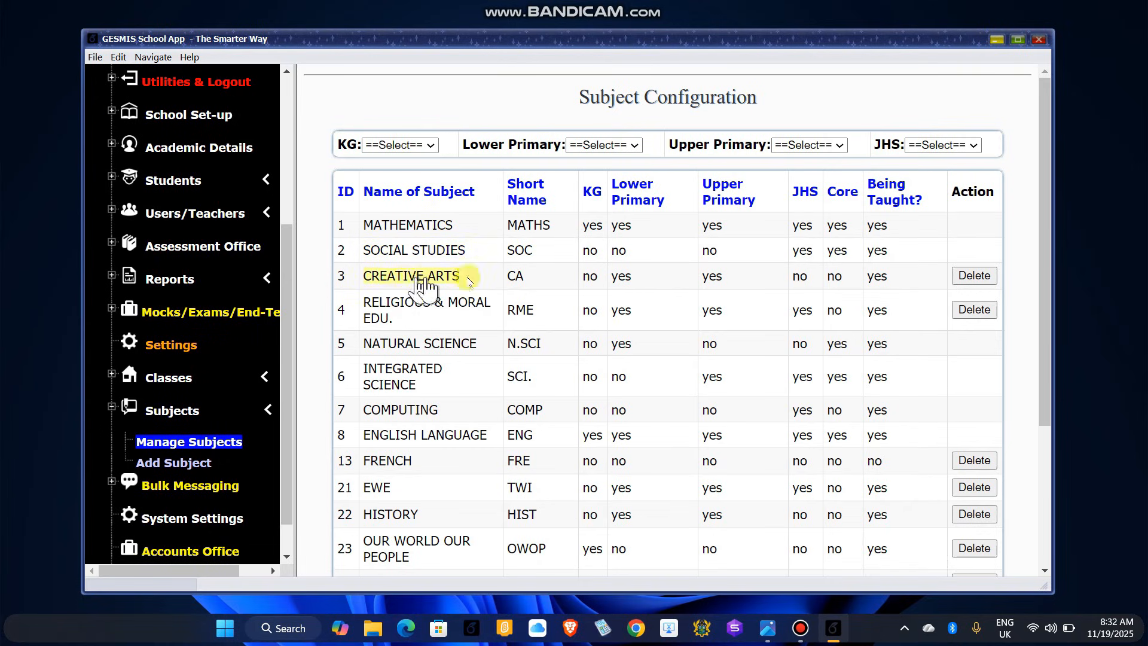
pyautogui.click(590, 281)
pyautogui.click(590, 275)
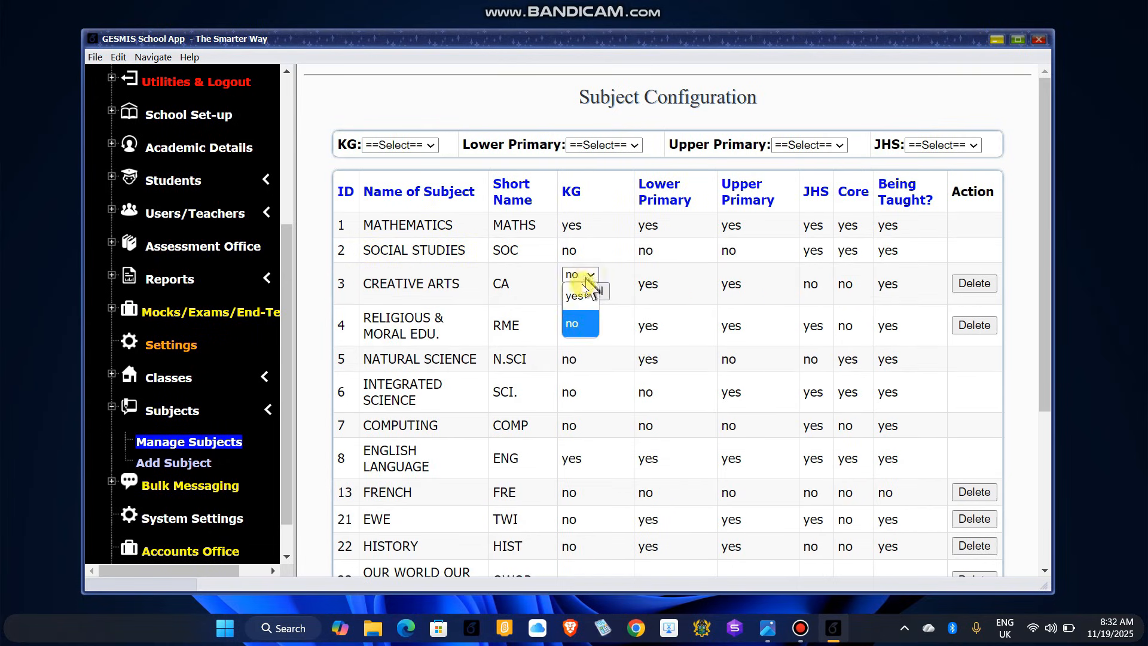
pyautogui.click(588, 288)
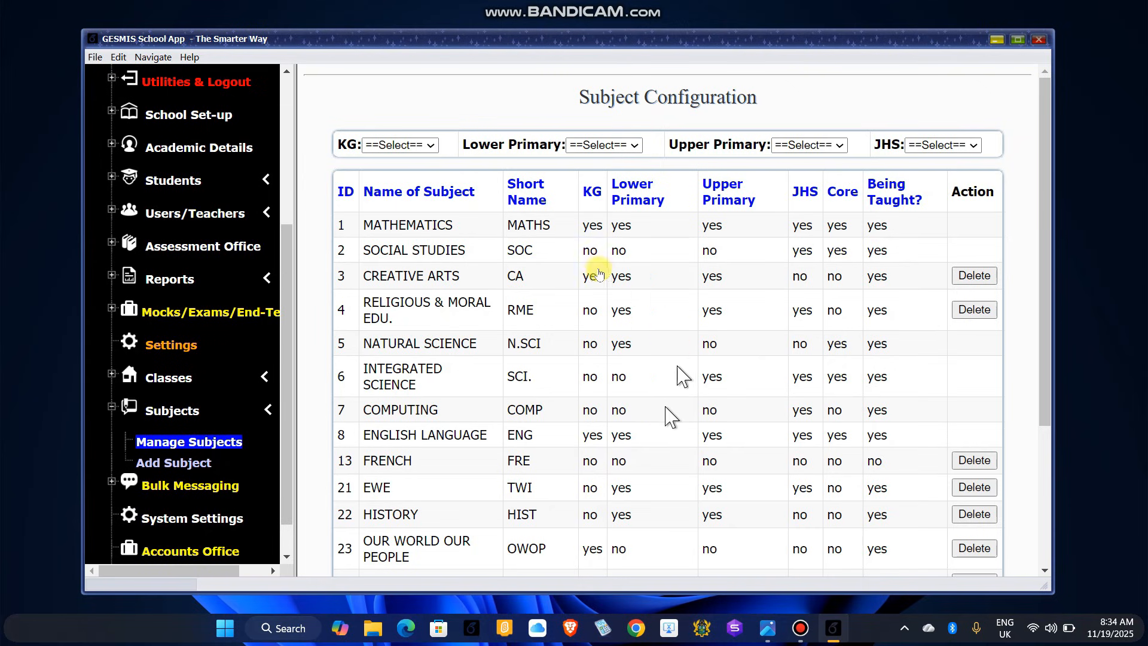
pyautogui.scroll(-3, 760, 430)
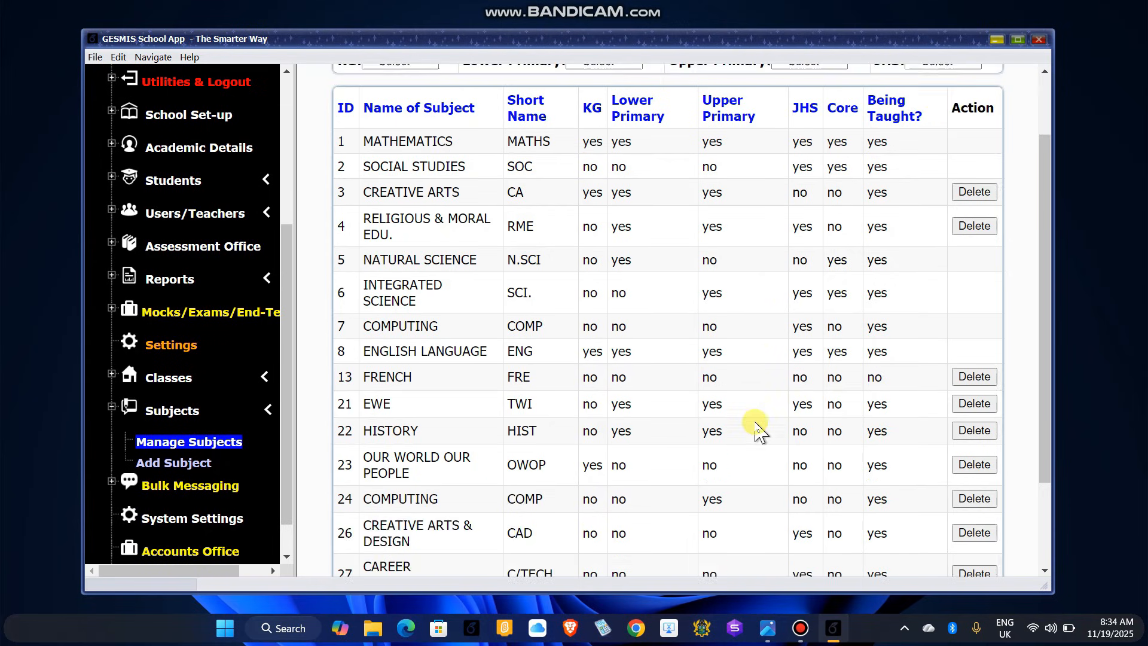
pyautogui.scroll(1, 616, 395)
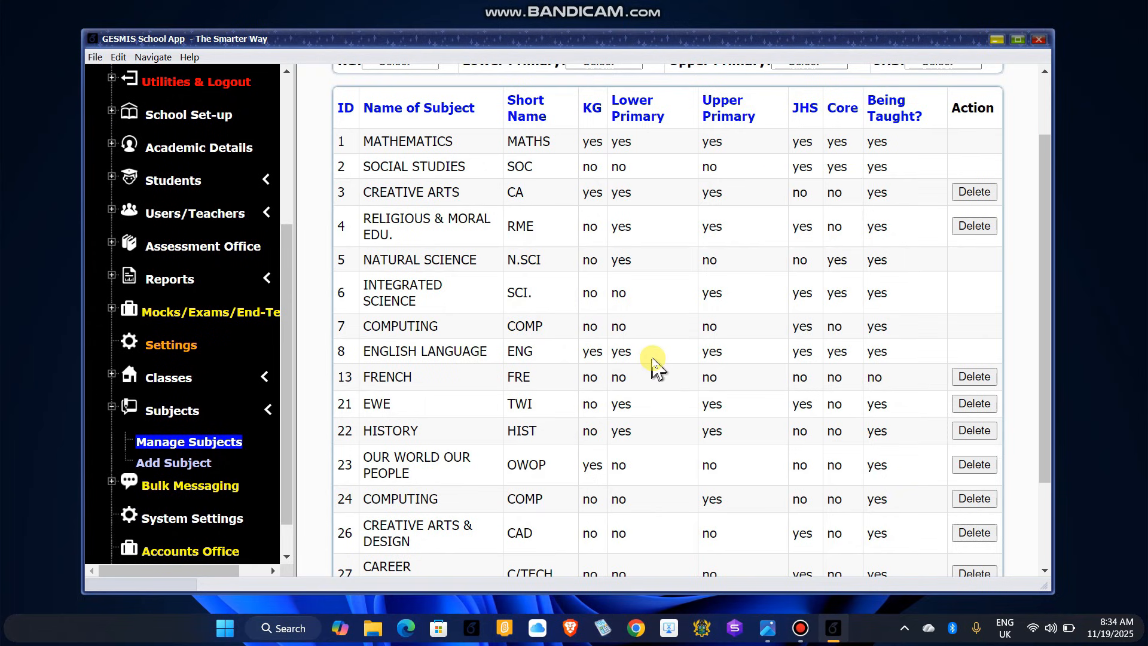
pyautogui.scroll(-3, 655, 366)
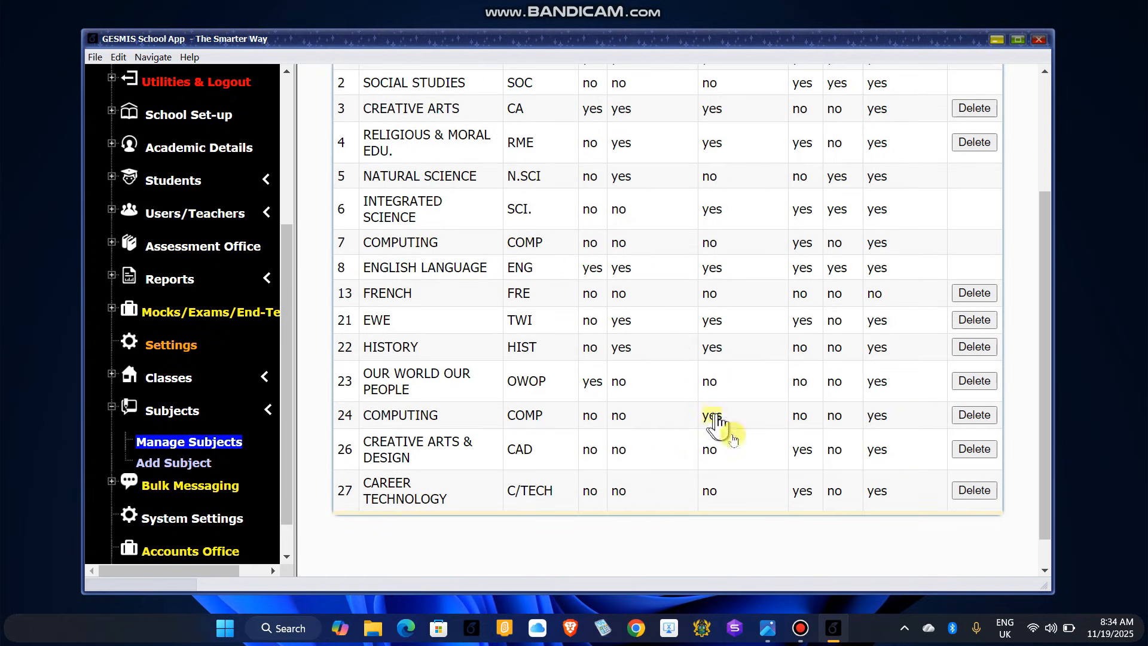
pyautogui.scroll(3, 796, 454)
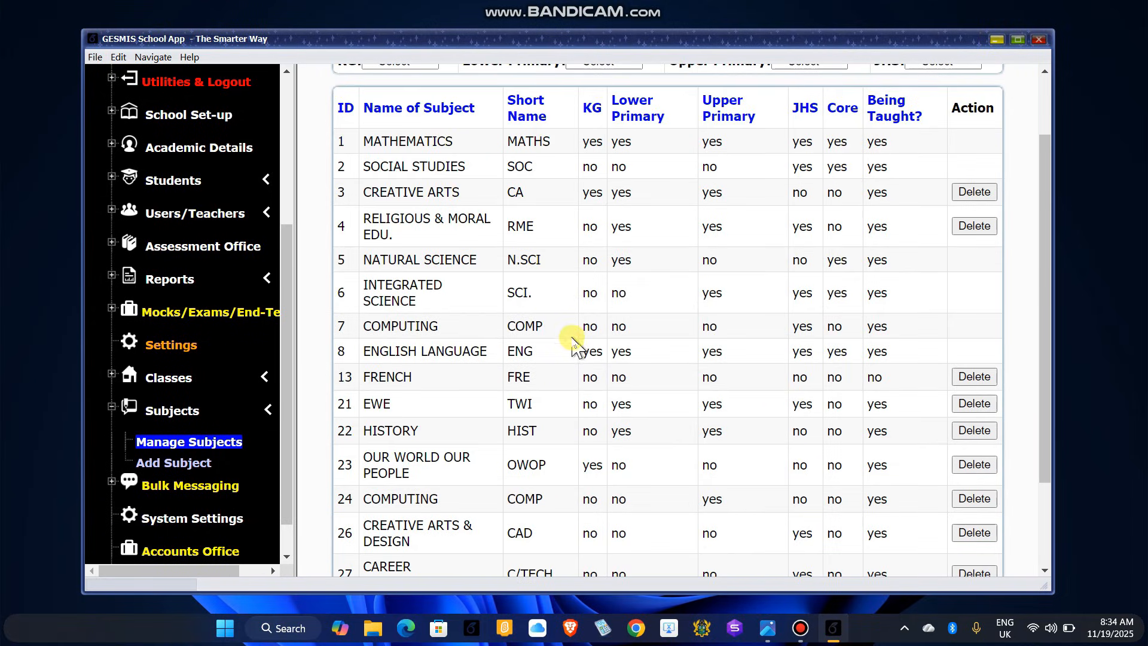
pyautogui.scroll(3, 625, 359)
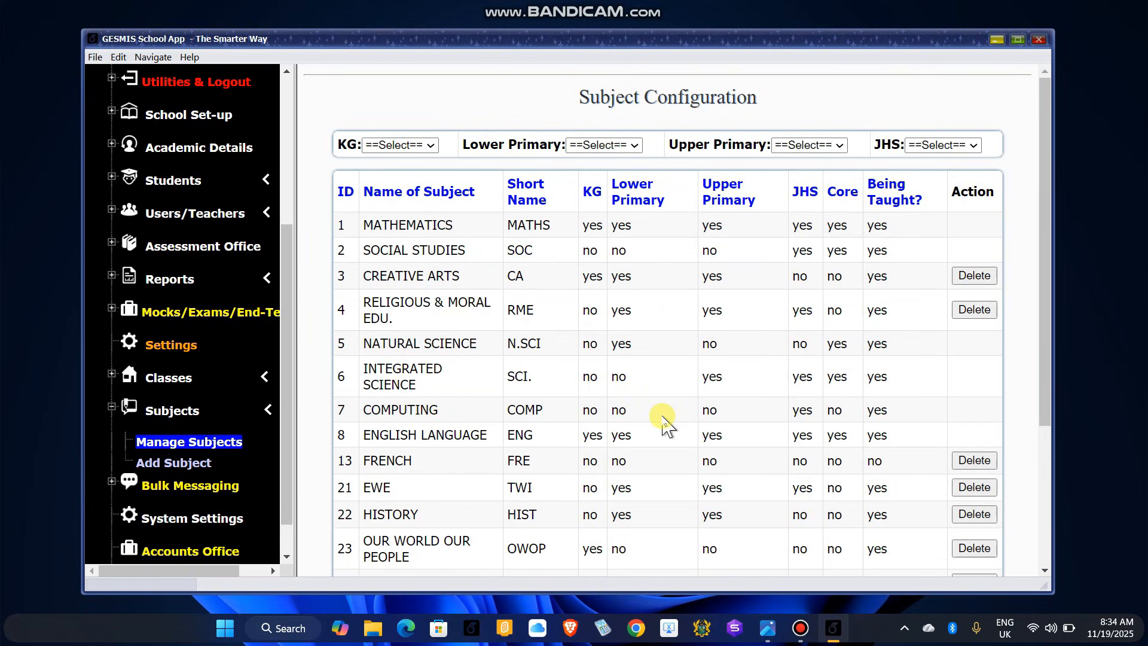
pyautogui.scroll(-3, 668, 426)
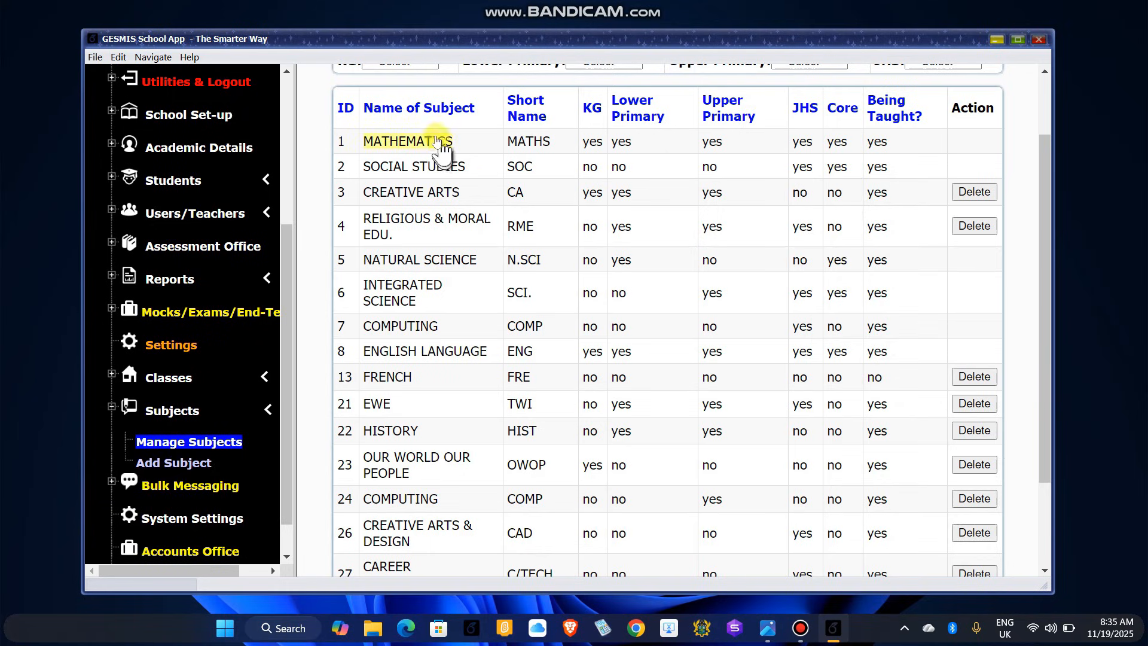
pyautogui.scroll(-2, 425, 311)
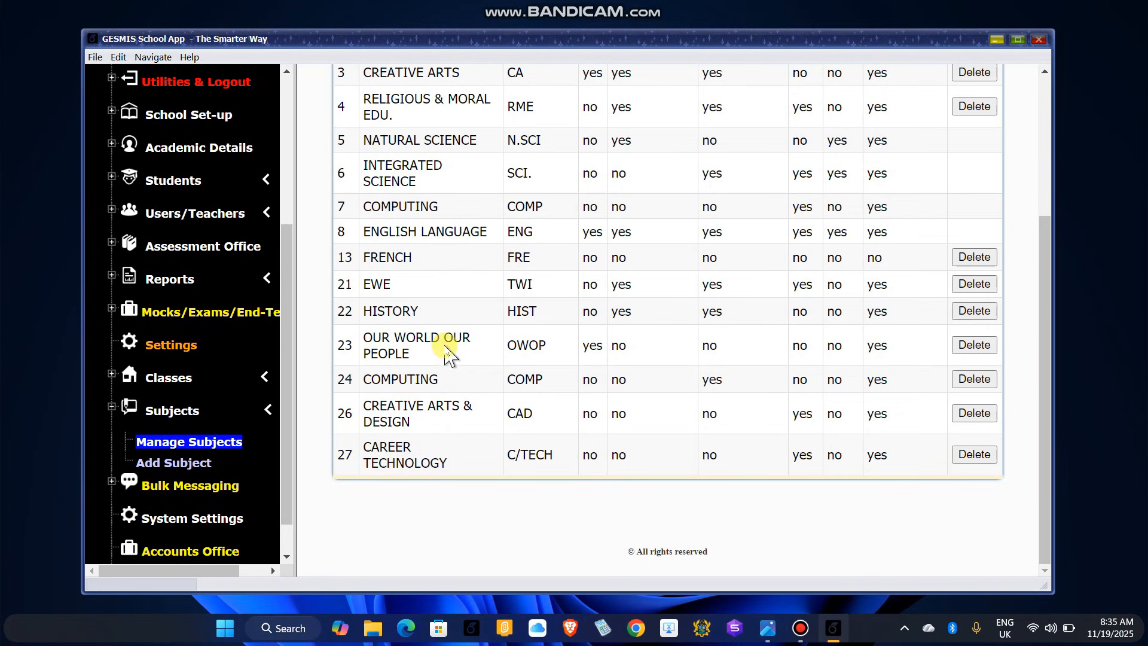
pyautogui.scroll(1, 448, 341)
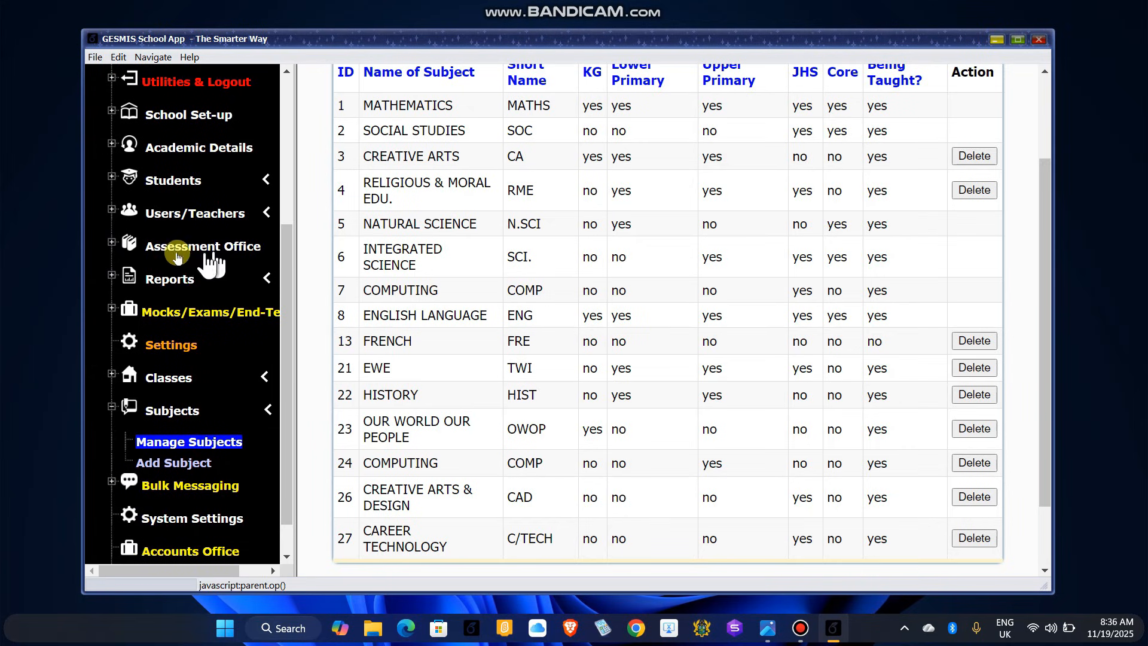
# Step: Open Subject Registration under Assessment Office for 2025-2026 Term 1
pyautogui.click(111, 242)
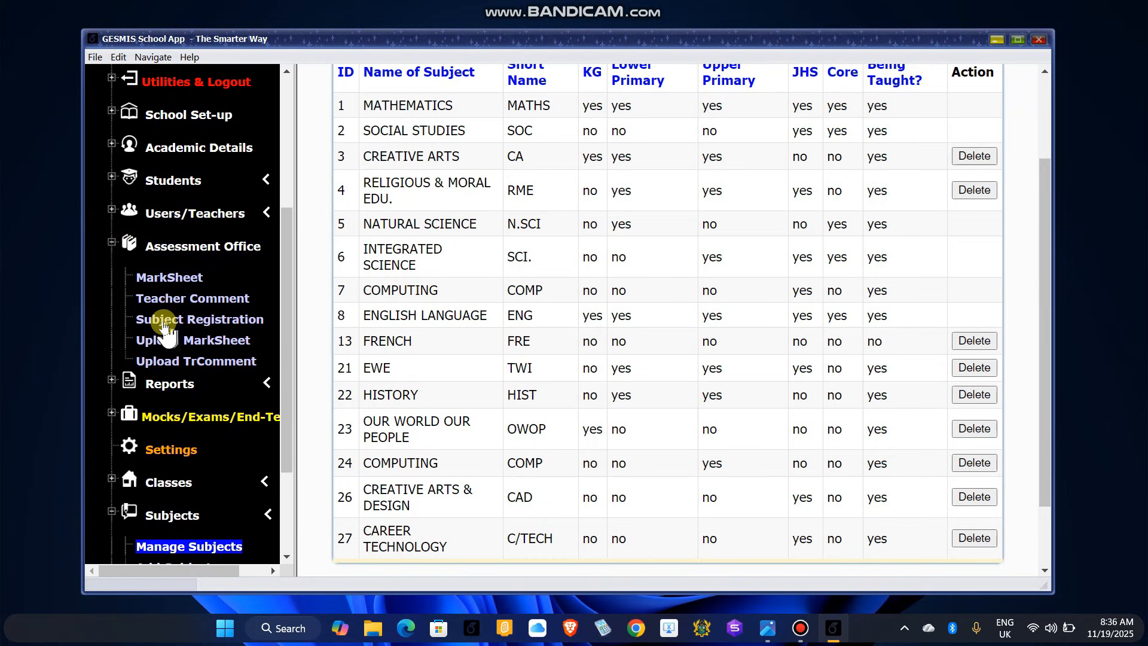
pyautogui.click(227, 323)
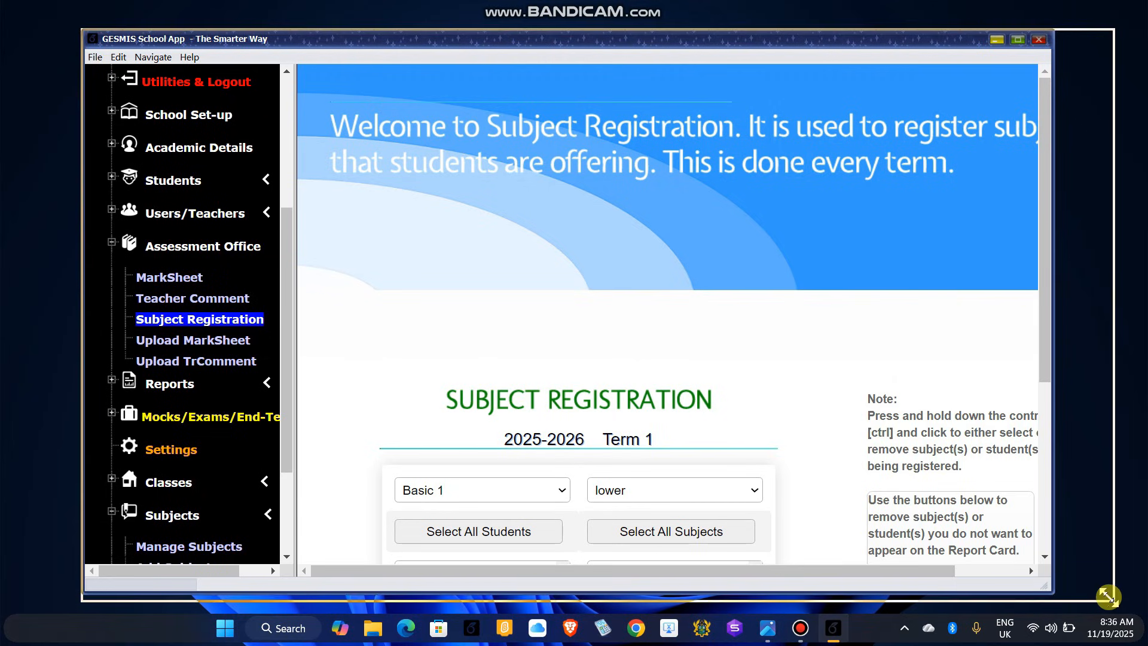
# Step: Enlarge the app window from its corner and scroll down to the Basic 1 registration form
pyautogui.moveTo(1048, 589); pyautogui.dragTo(1111, 596)
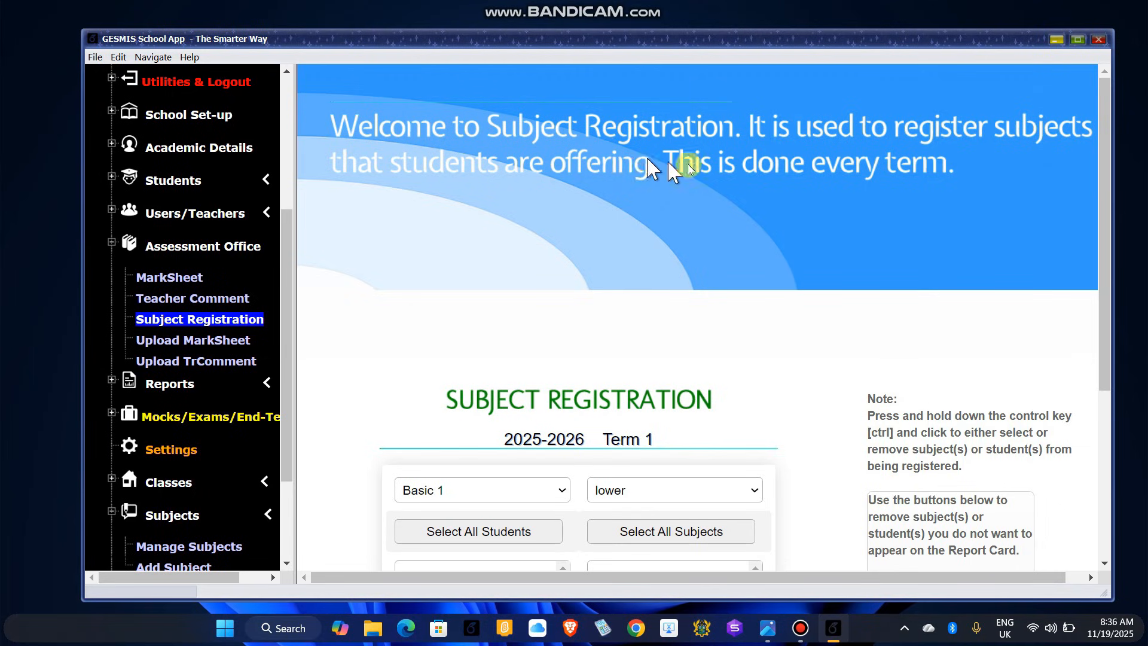
pyautogui.scroll(-3, 930, 292)
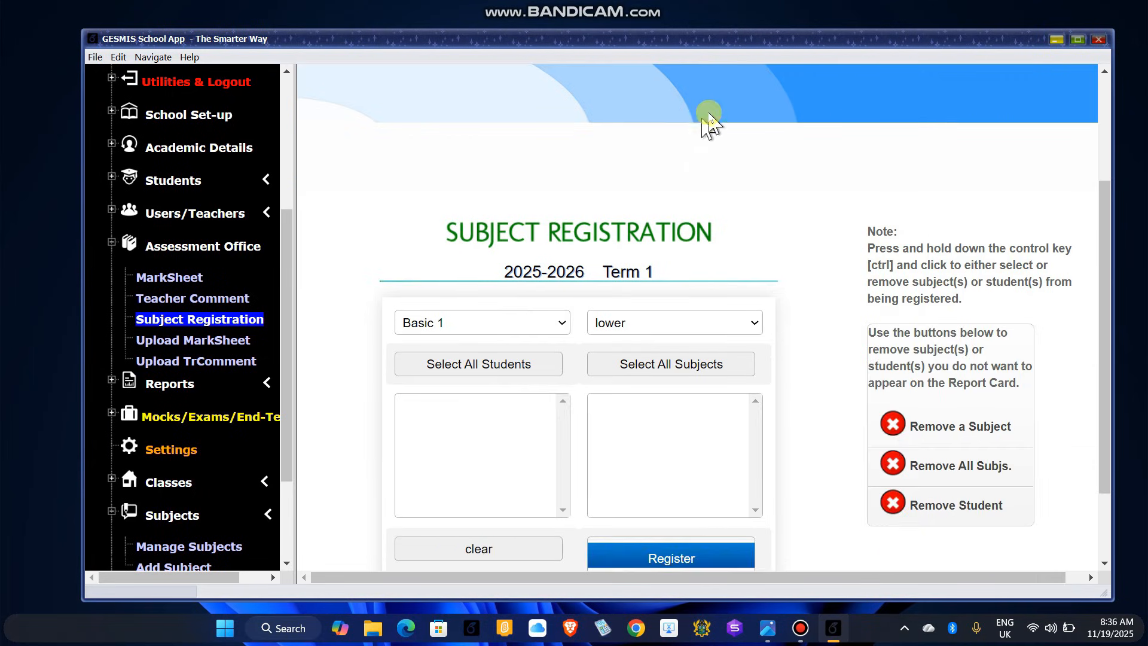
pyautogui.scroll(3, 769, 243)
pyautogui.scroll(-3, 837, 233)
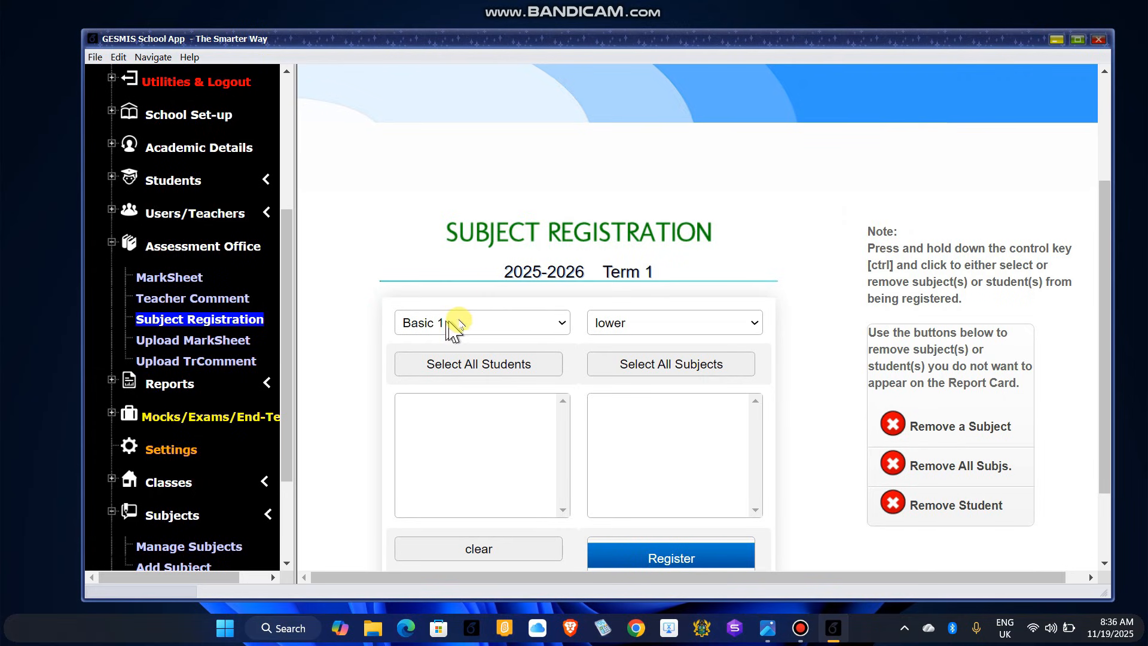
pyautogui.scroll(-2, 467, 330)
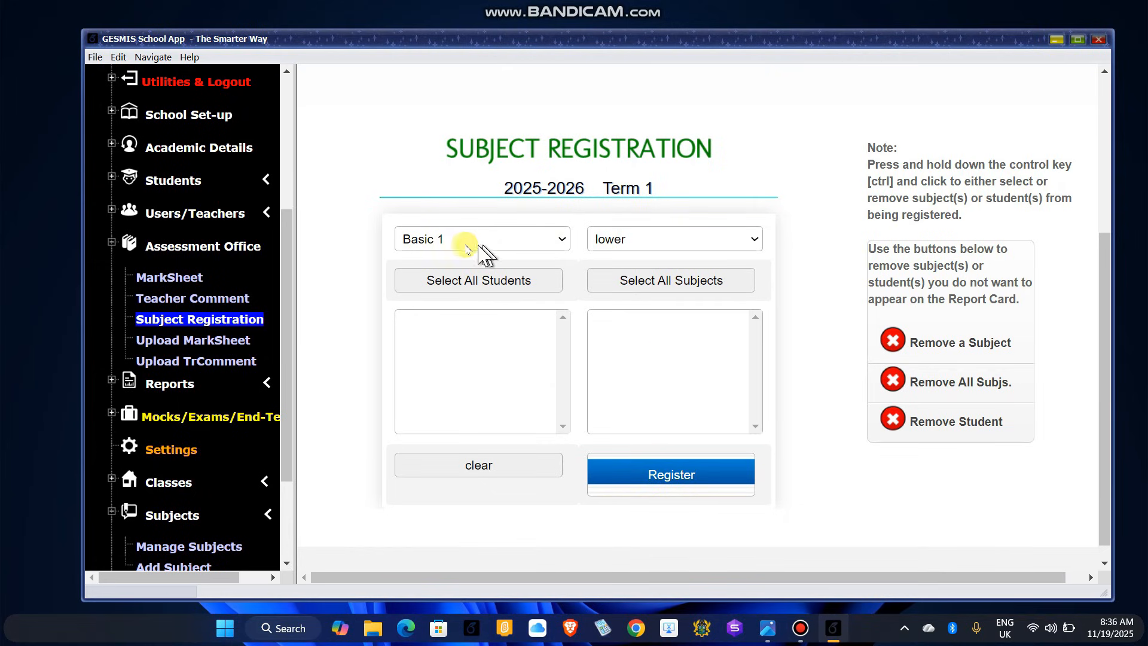
# Step: Set the registration form to class Basic 4 with upper-level subjects
pyautogui.click(542, 242)
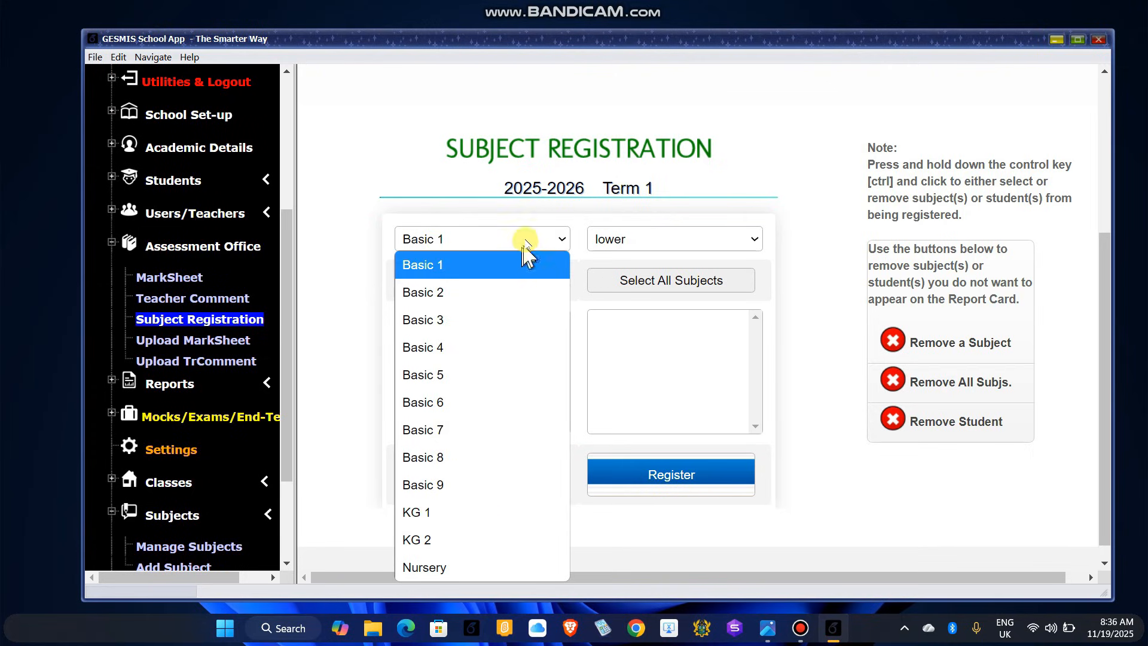
pyautogui.click(652, 239)
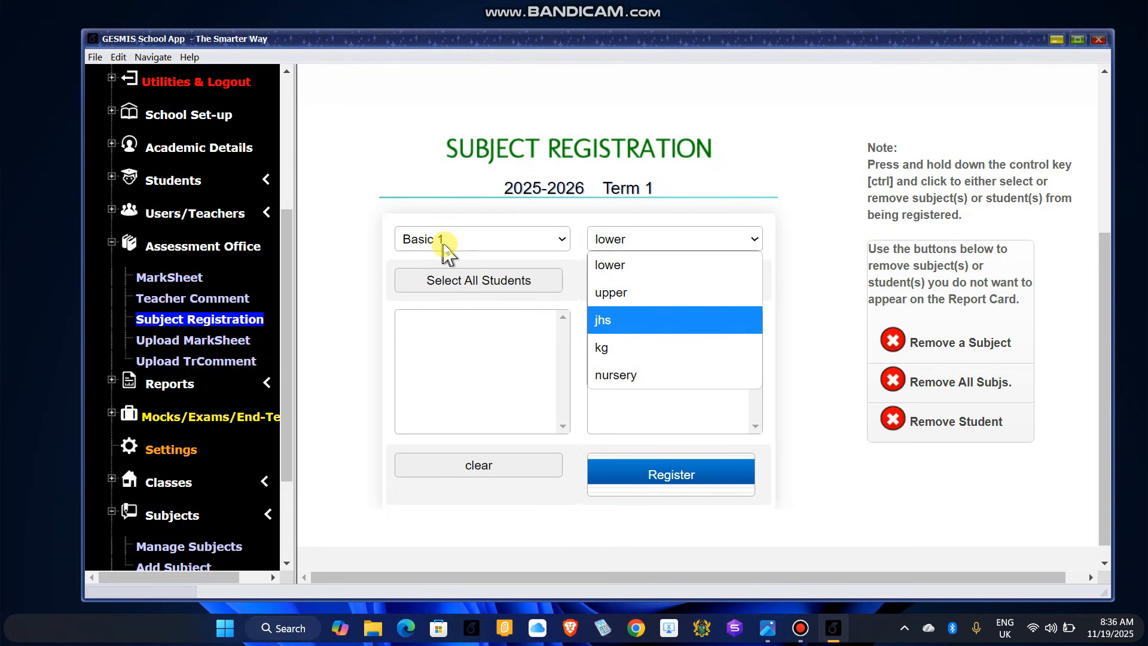
pyautogui.click(460, 242)
pyautogui.click(451, 248)
pyautogui.click(443, 263)
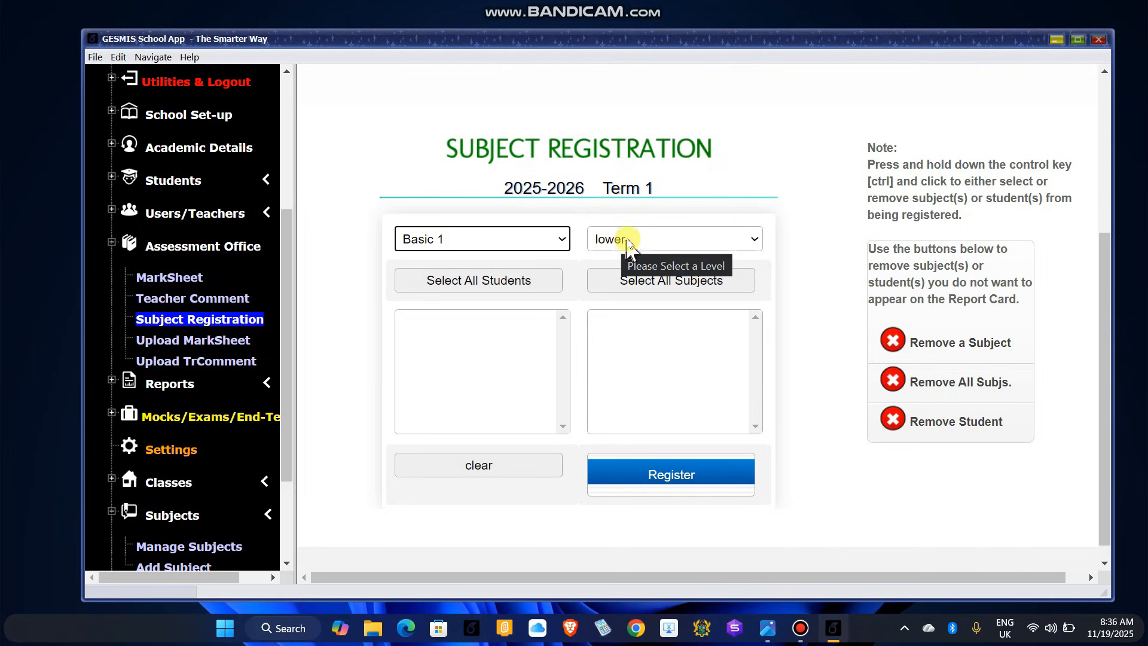
pyautogui.click(497, 239)
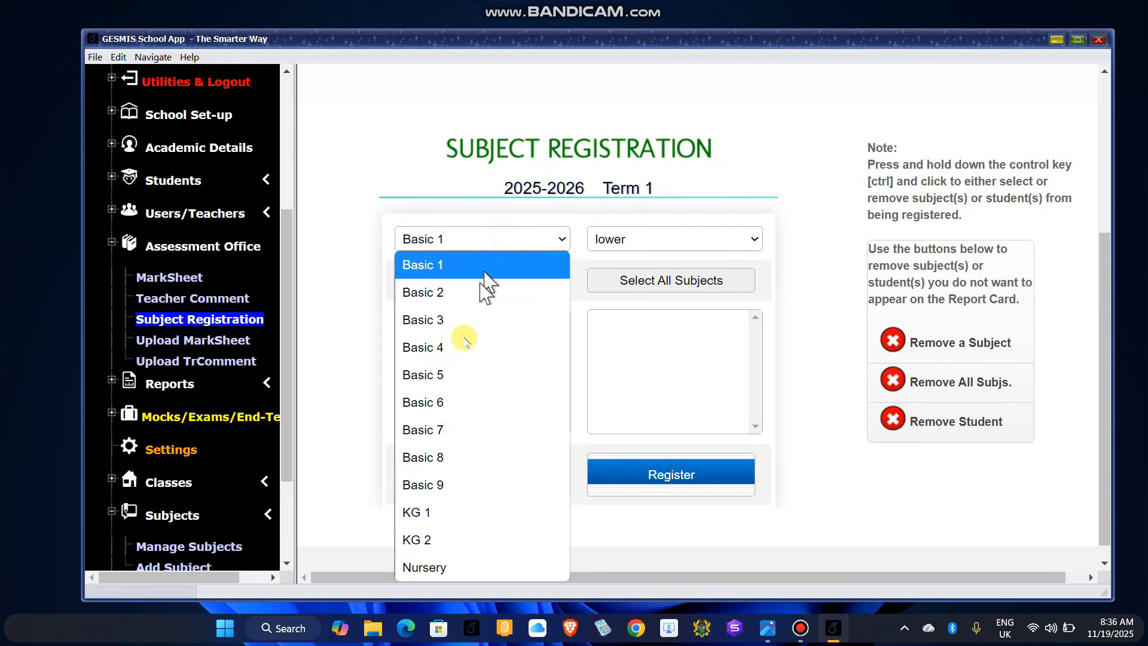
pyautogui.click(432, 350)
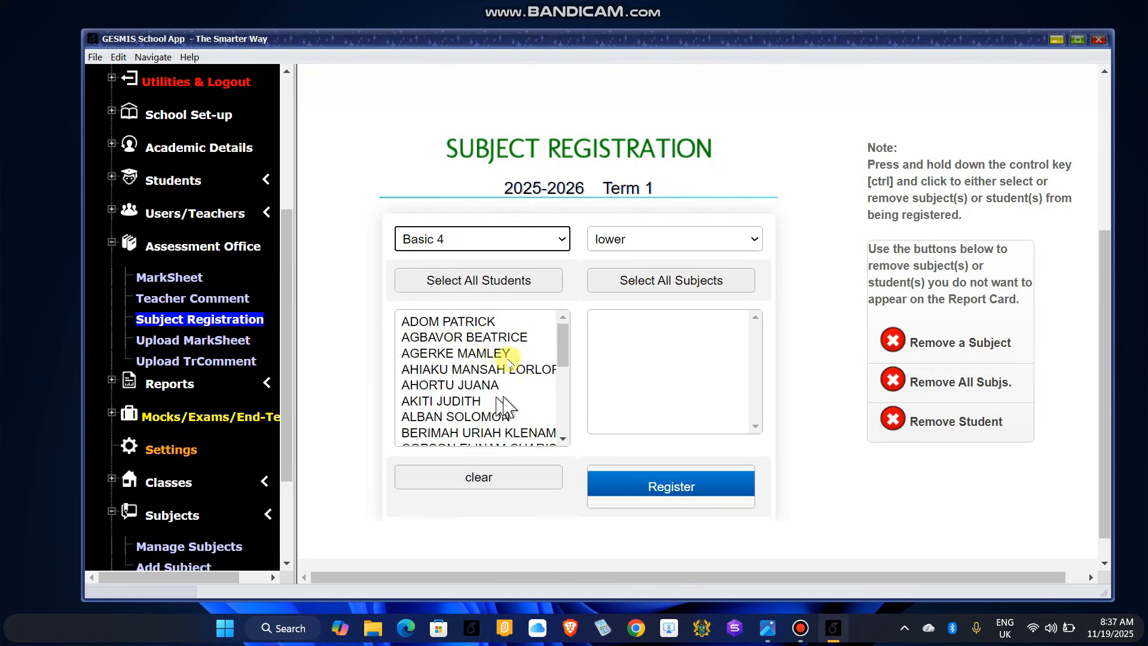
pyautogui.click(672, 239)
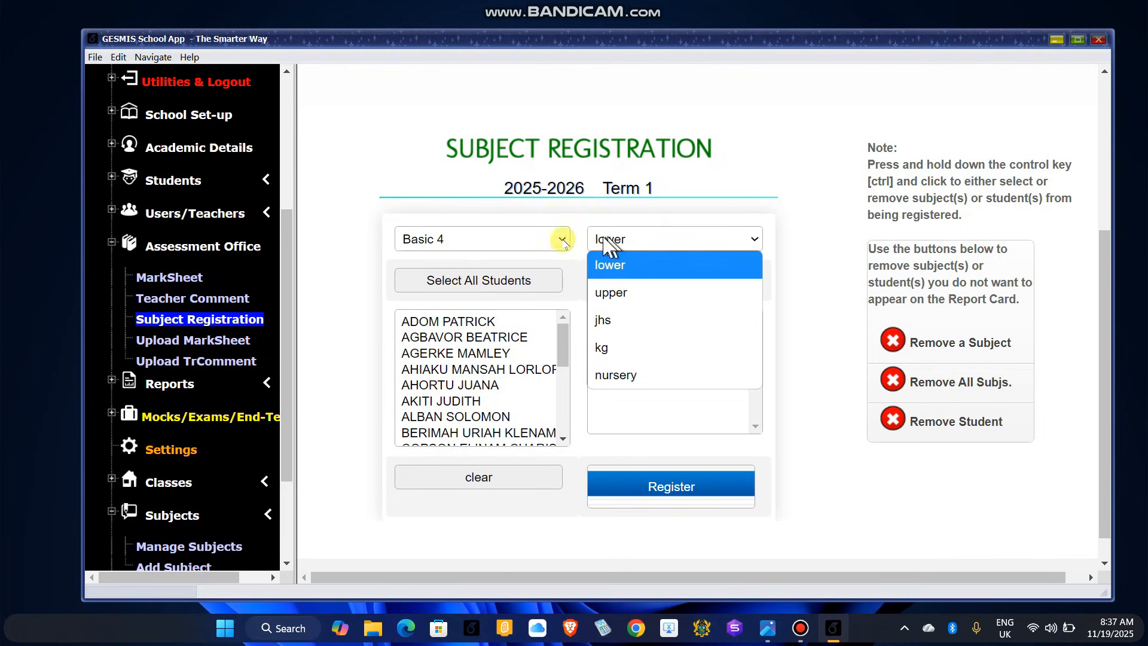
pyautogui.click(619, 293)
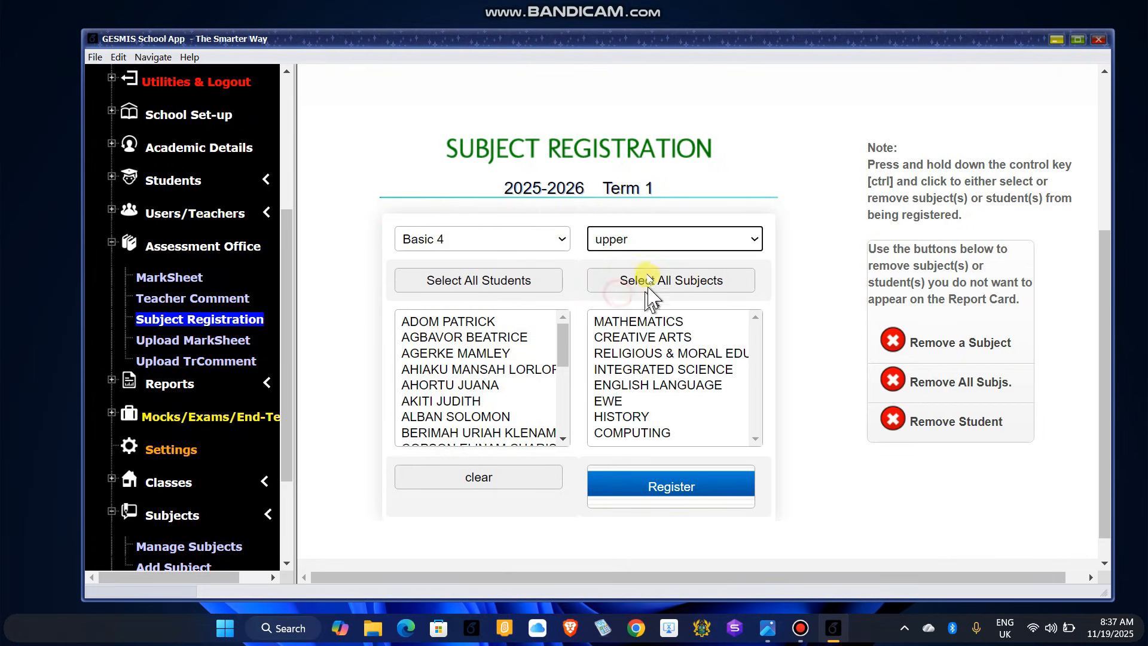
pyautogui.click(444, 241)
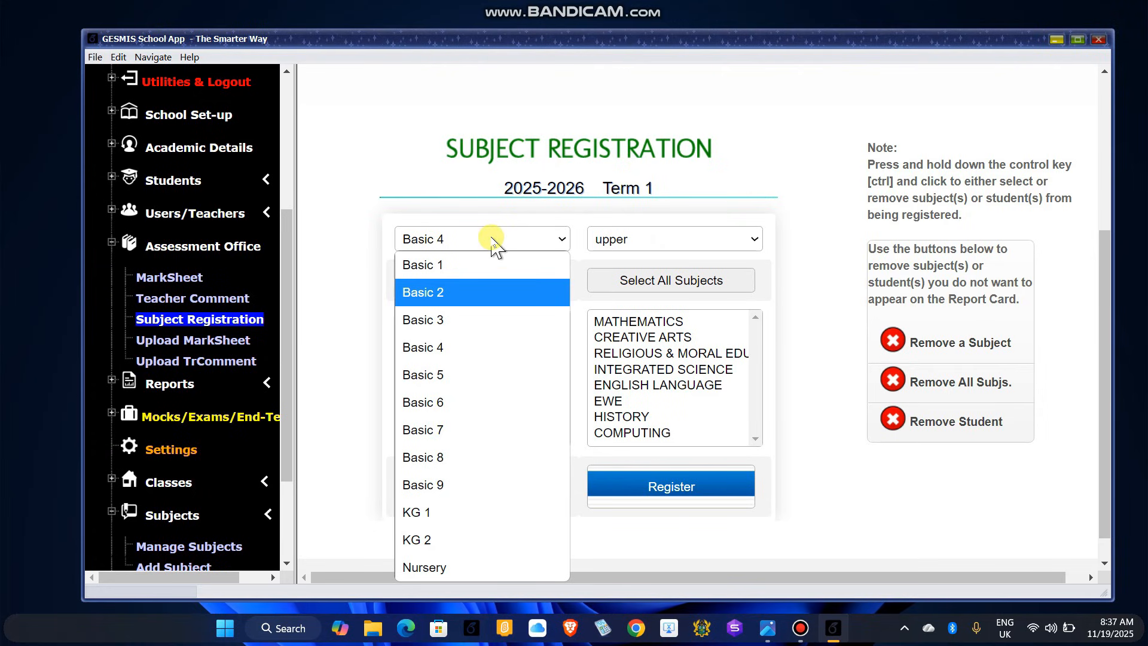
pyautogui.click(534, 245)
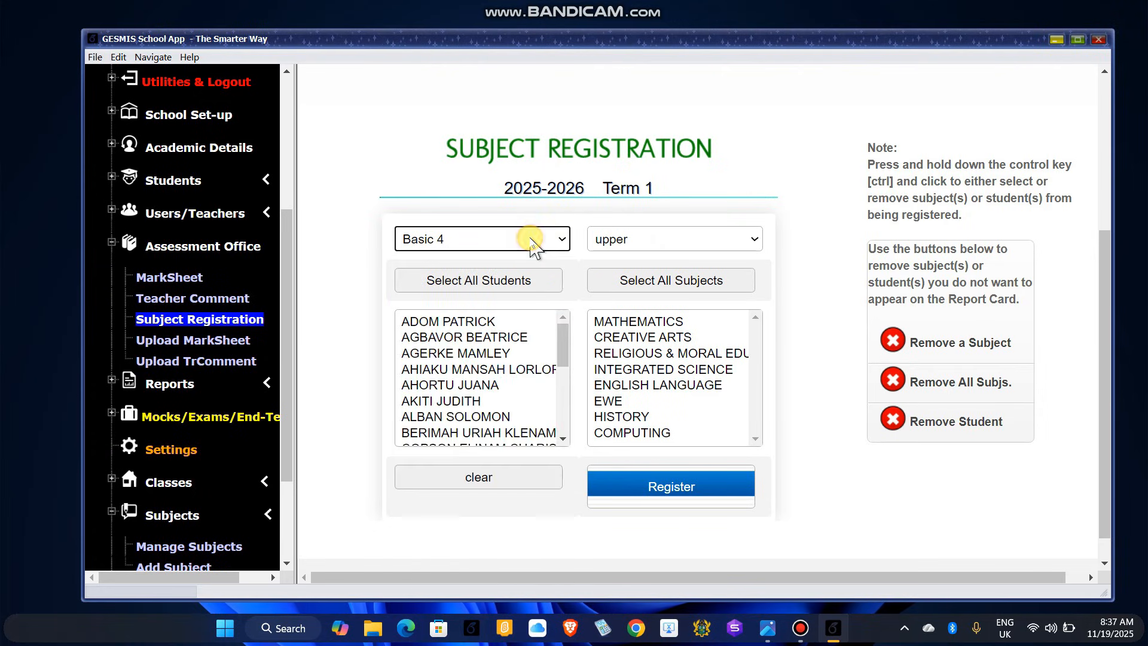
pyautogui.click(560, 241)
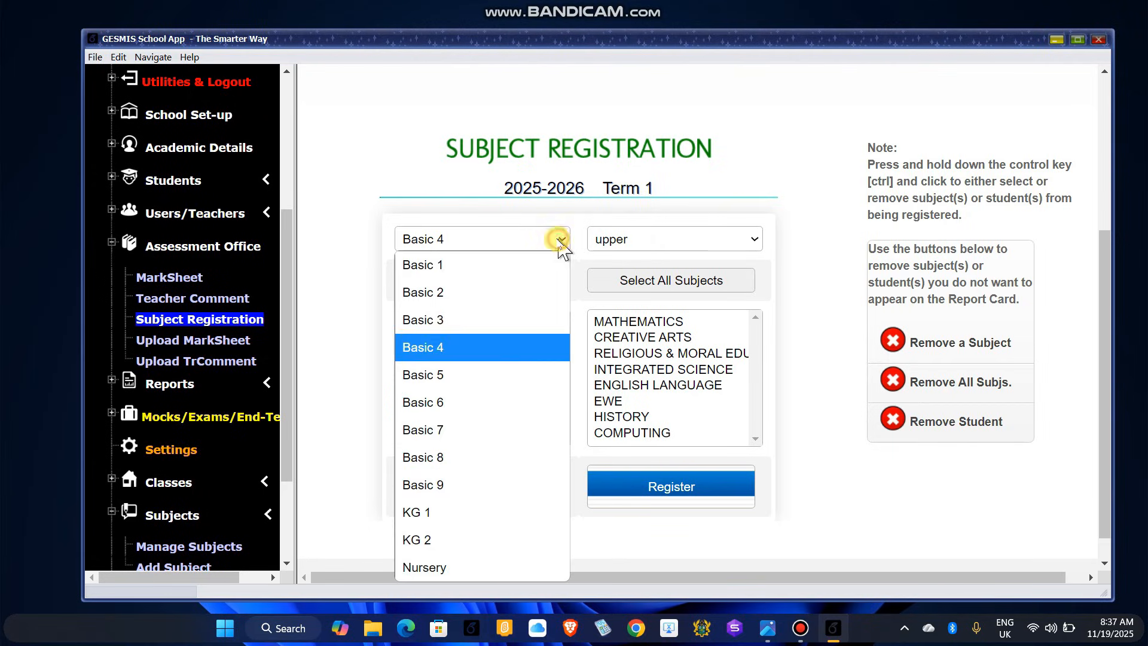
# Step: Switch the form back to Basic 1 with lower-level subjects and scroll the student list
pyautogui.click(448, 270)
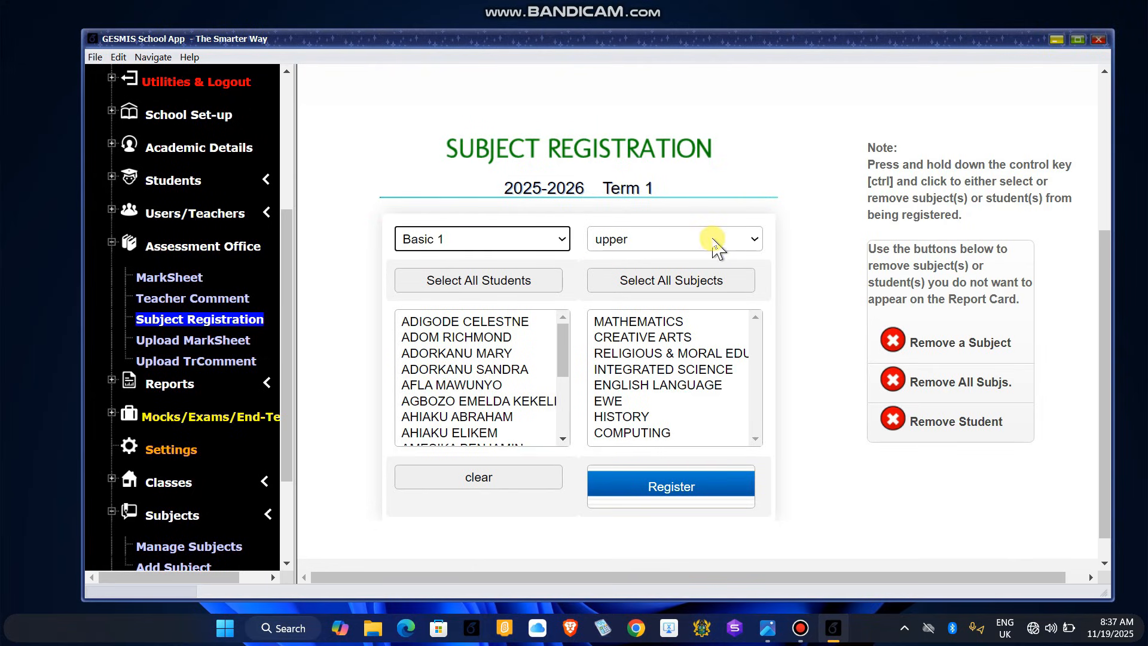
pyautogui.click(751, 244)
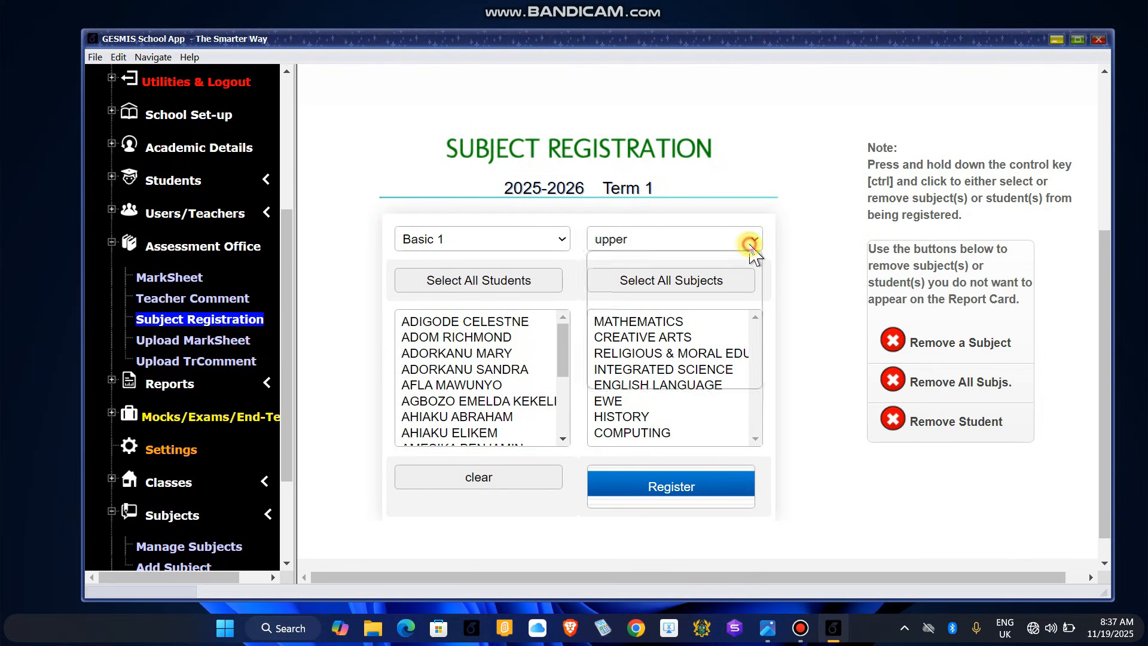
pyautogui.click(638, 262)
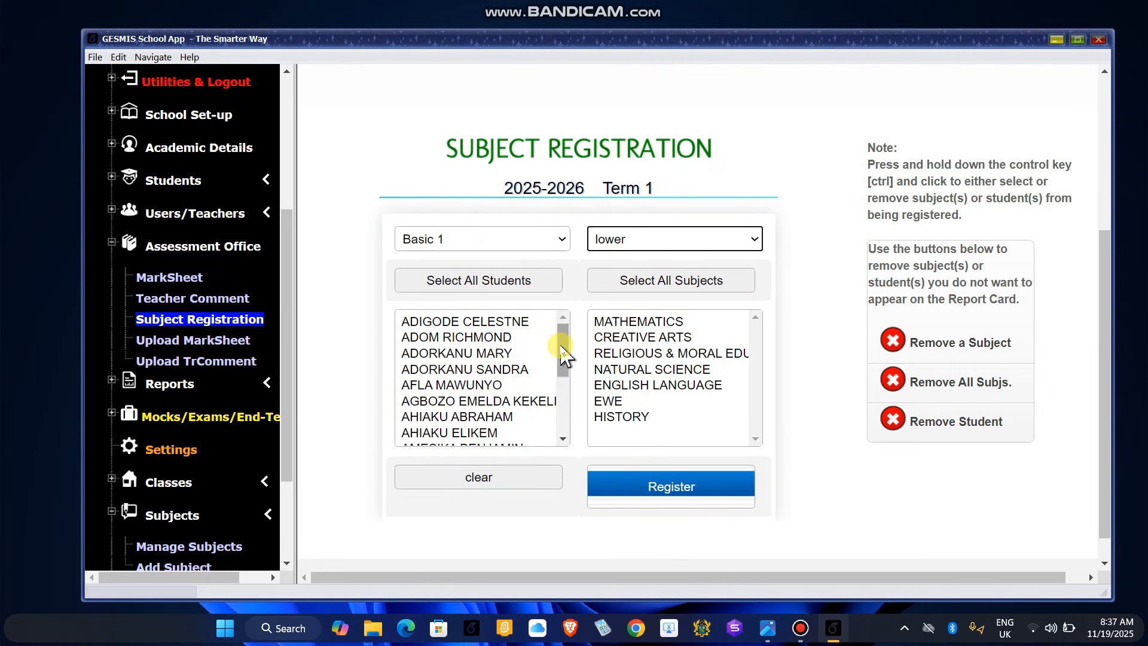
pyautogui.moveTo(561, 345)
pyautogui.mouseDown()
pyautogui.moveTo(562, 428)
pyautogui.moveTo(560, 312)
pyautogui.moveTo(564, 393)
pyautogui.moveTo(563, 328)
pyautogui.mouseUp()
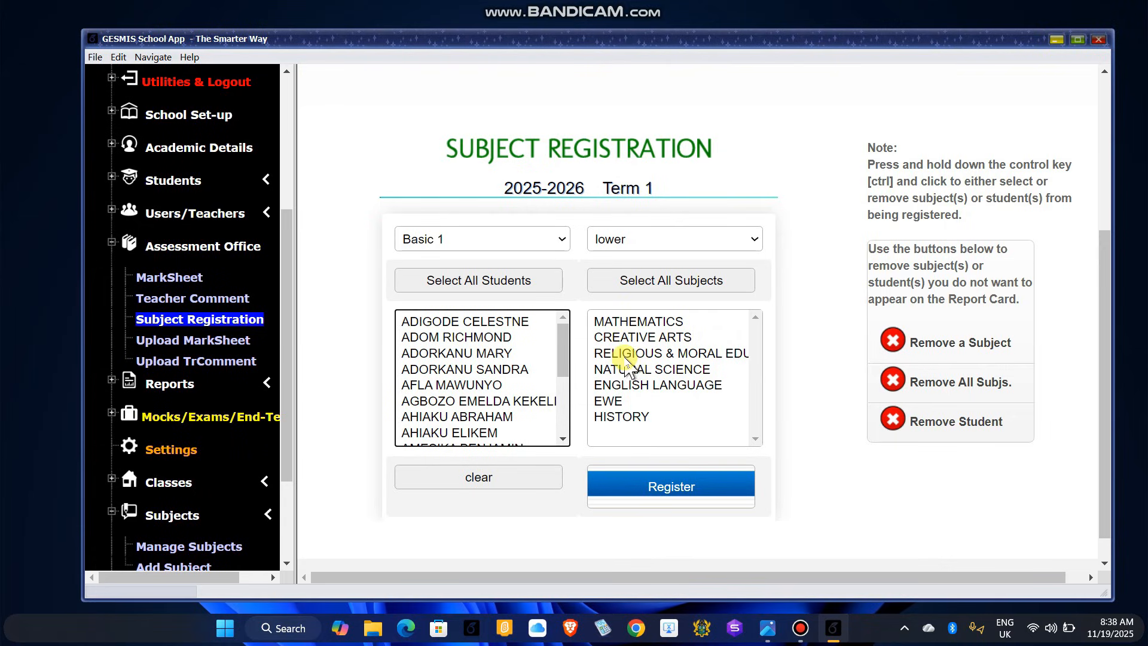
# Step: Use Select All Students and Select All Subjects for Basic 1, then scroll to check the selection
pyautogui.click(561, 350)
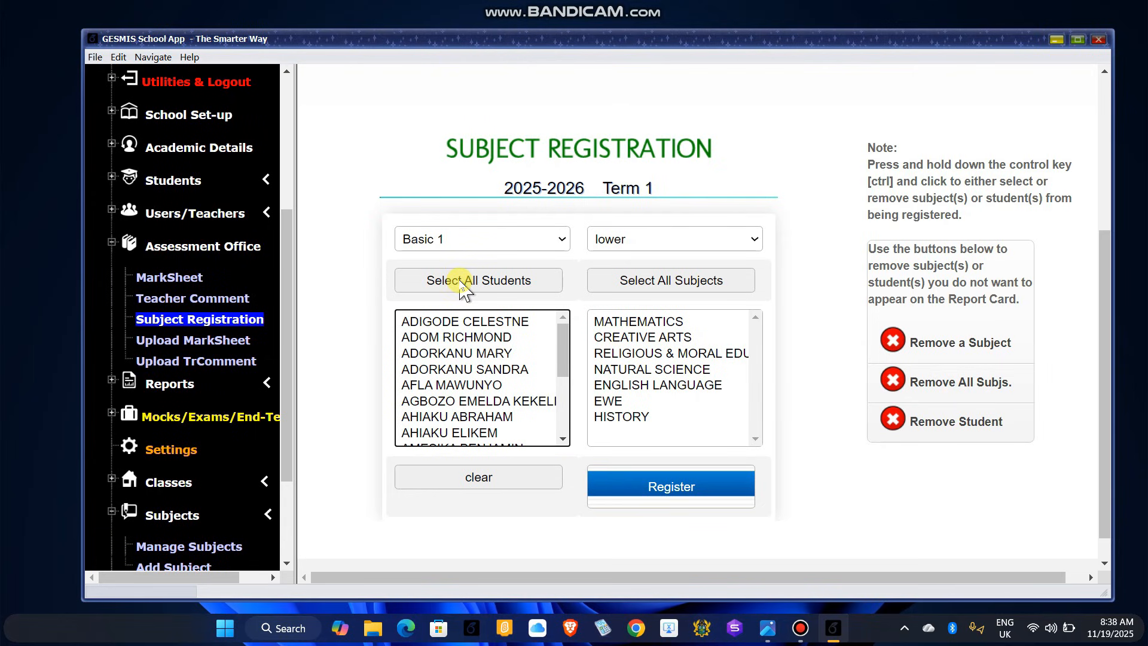
pyautogui.click(463, 290)
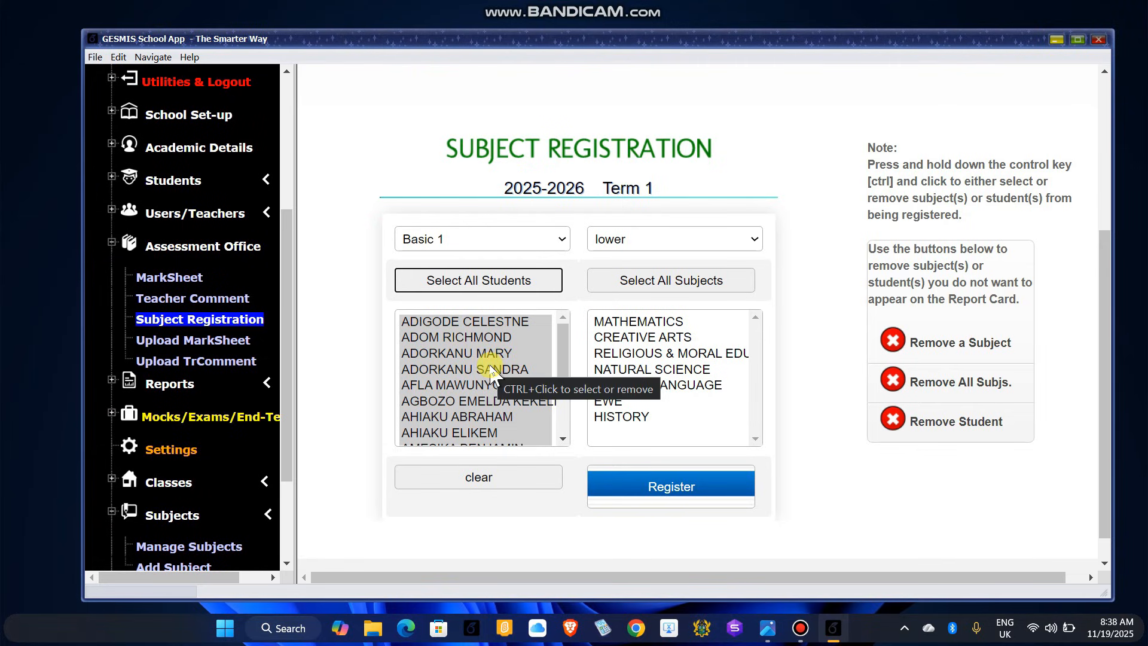
pyautogui.click(668, 288)
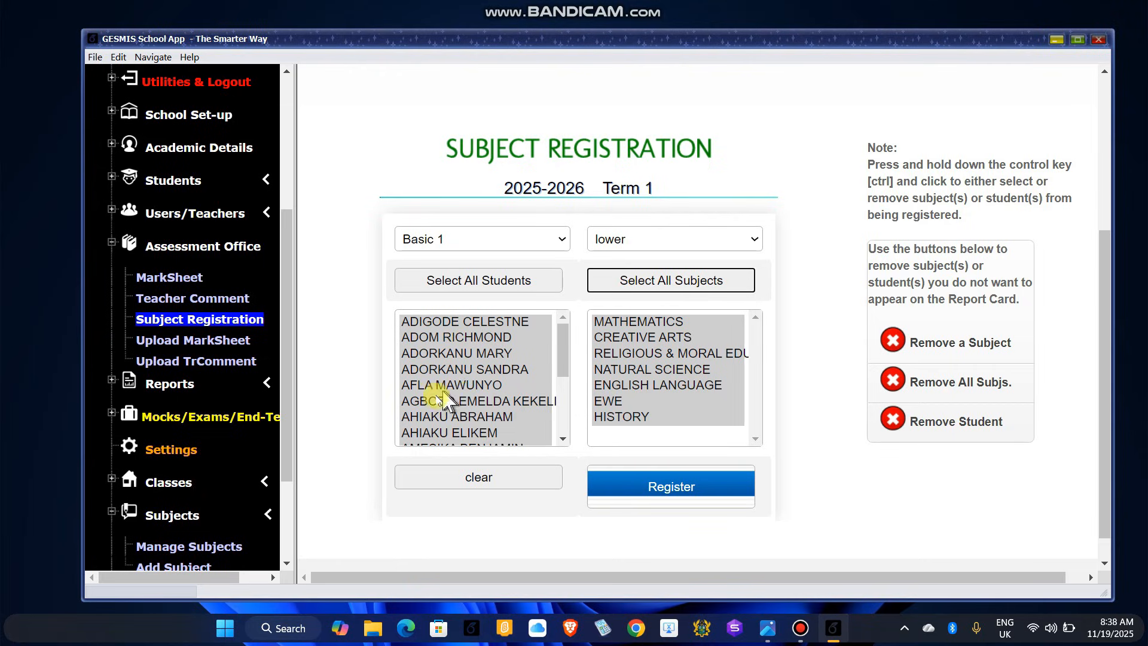
pyautogui.scroll(-5, 463, 399)
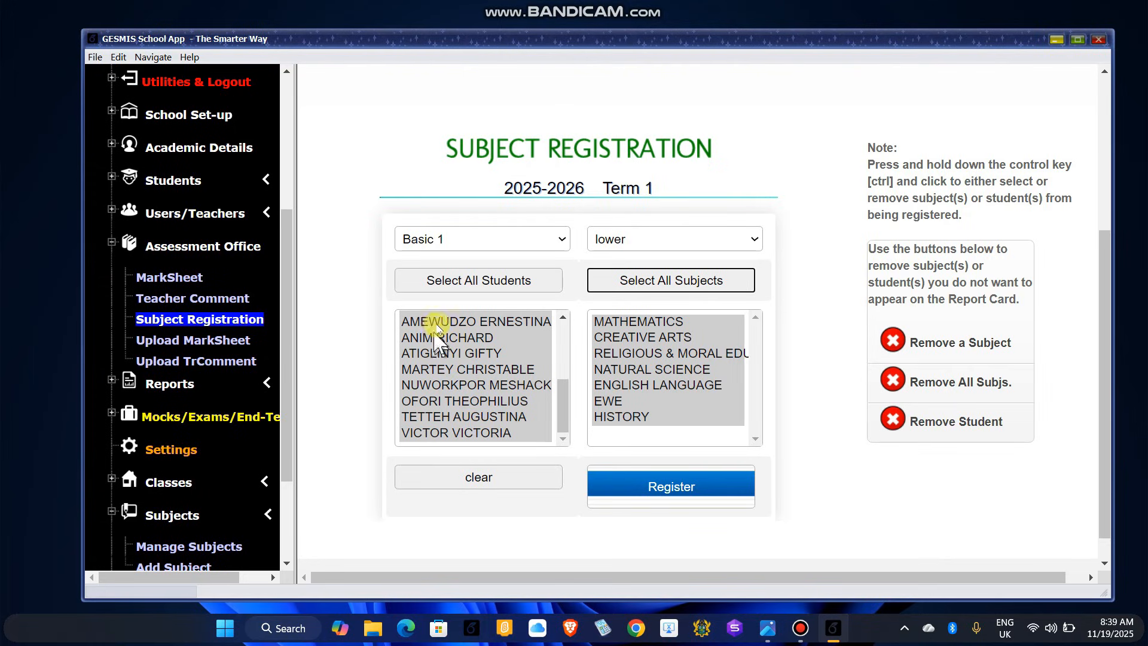
# Step: Reselect all 17 Basic 1 students and seven subjects, then Register and confirm Yes
pyautogui.moveTo(568, 407); pyautogui.dragTo(564, 332)
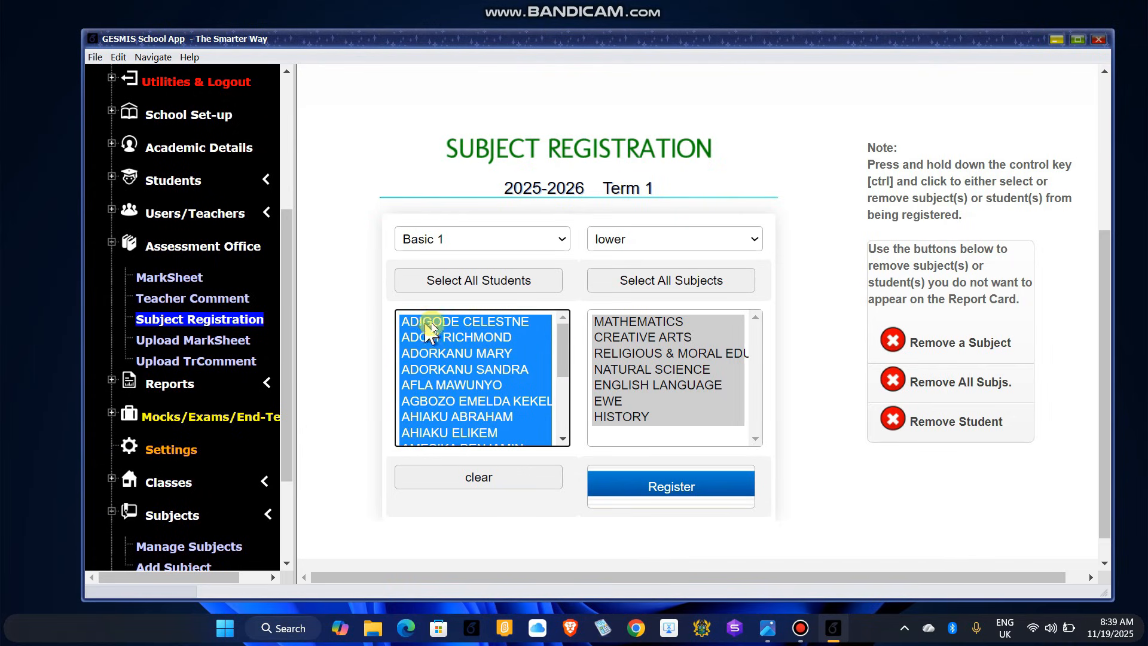
pyautogui.keyDown('ctrl'); pyautogui.click(480, 323); pyautogui.keyUp('ctrl')
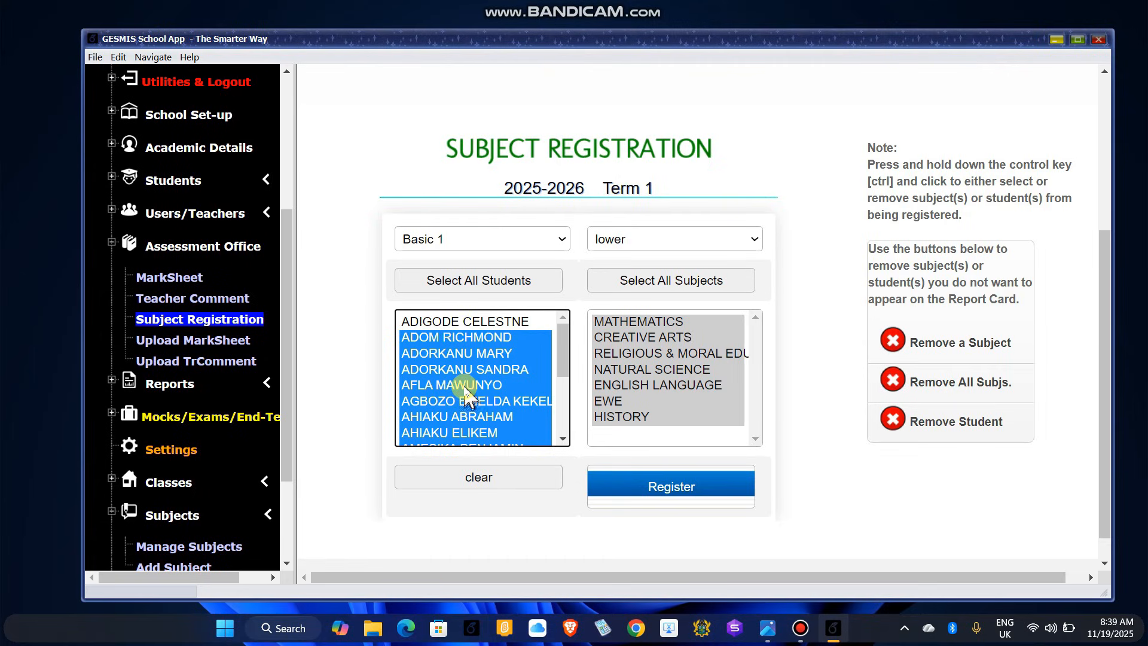
pyautogui.click(482, 281)
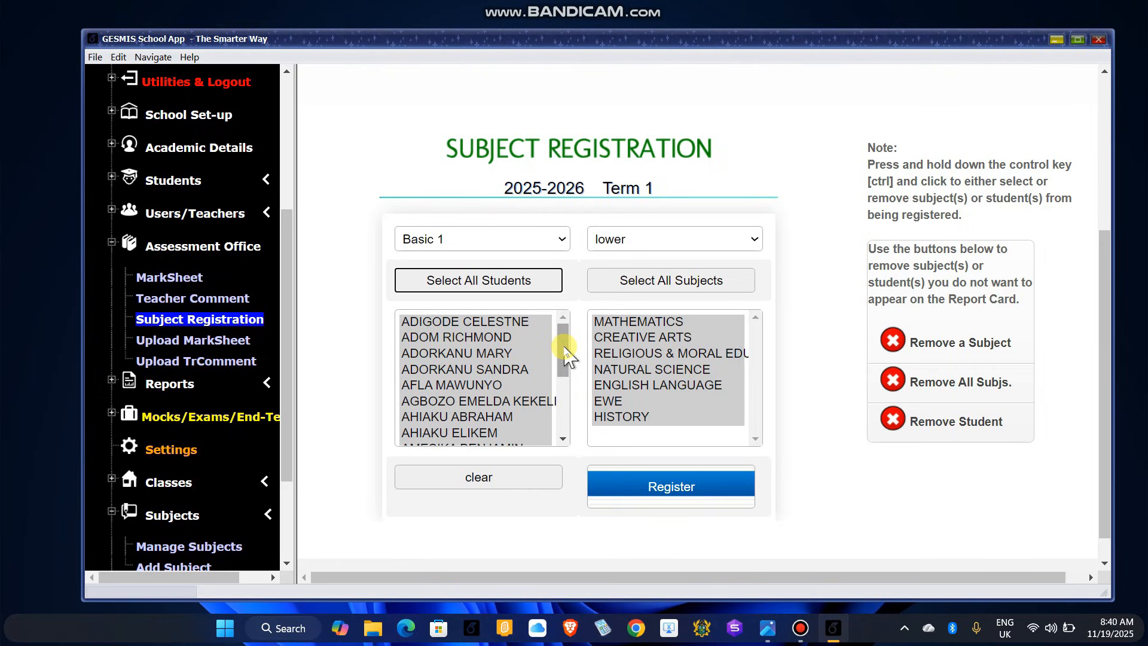
pyautogui.keyDown('ctrl'); pyautogui.click(467, 340); pyautogui.keyUp('ctrl')
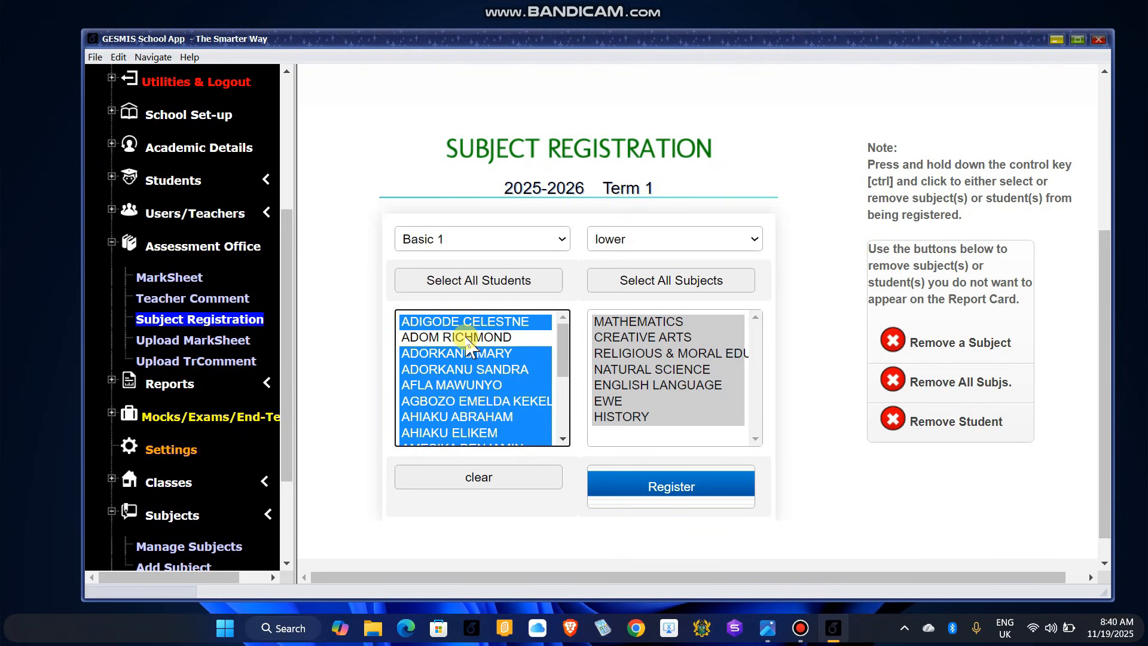
pyautogui.click(480, 281)
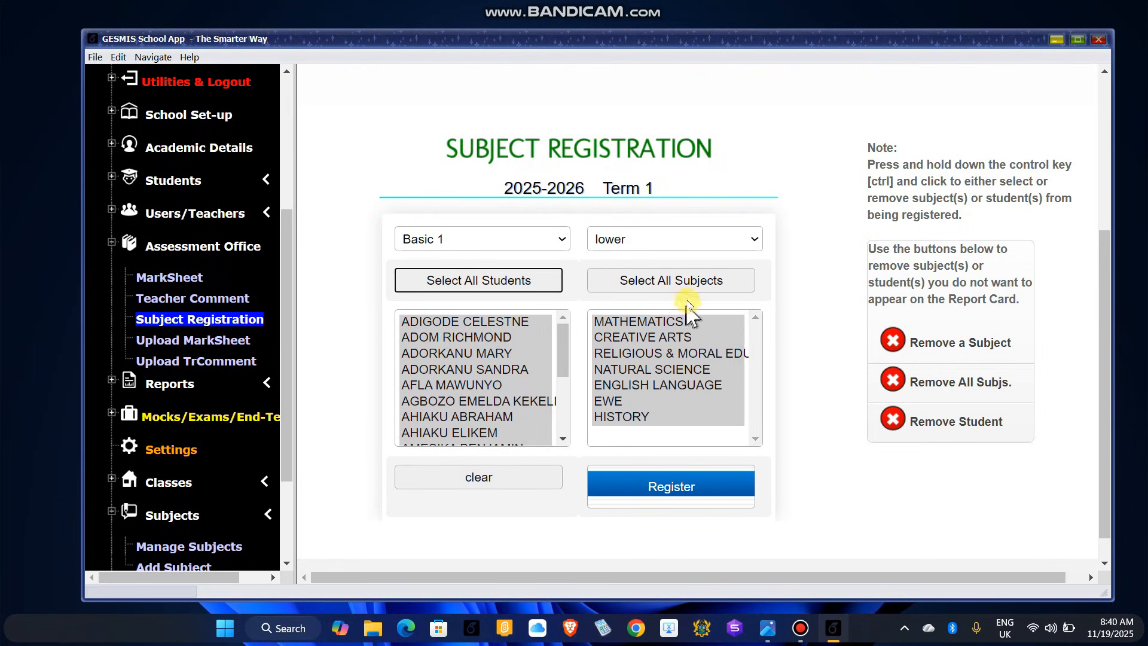
pyautogui.click(701, 278)
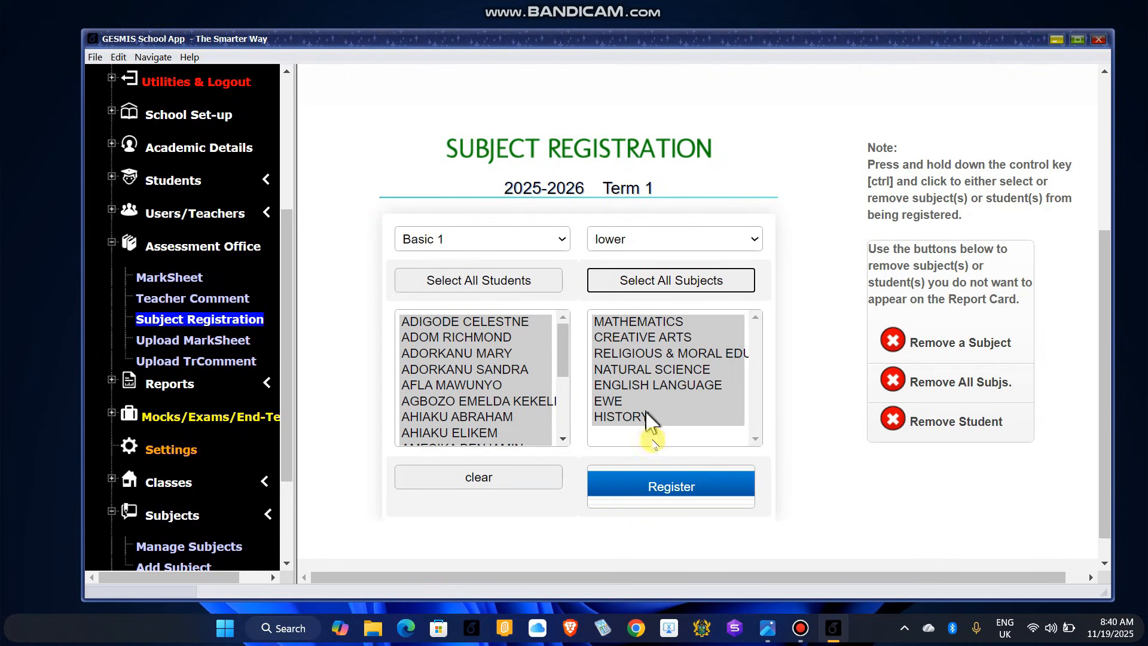
pyautogui.click(671, 491)
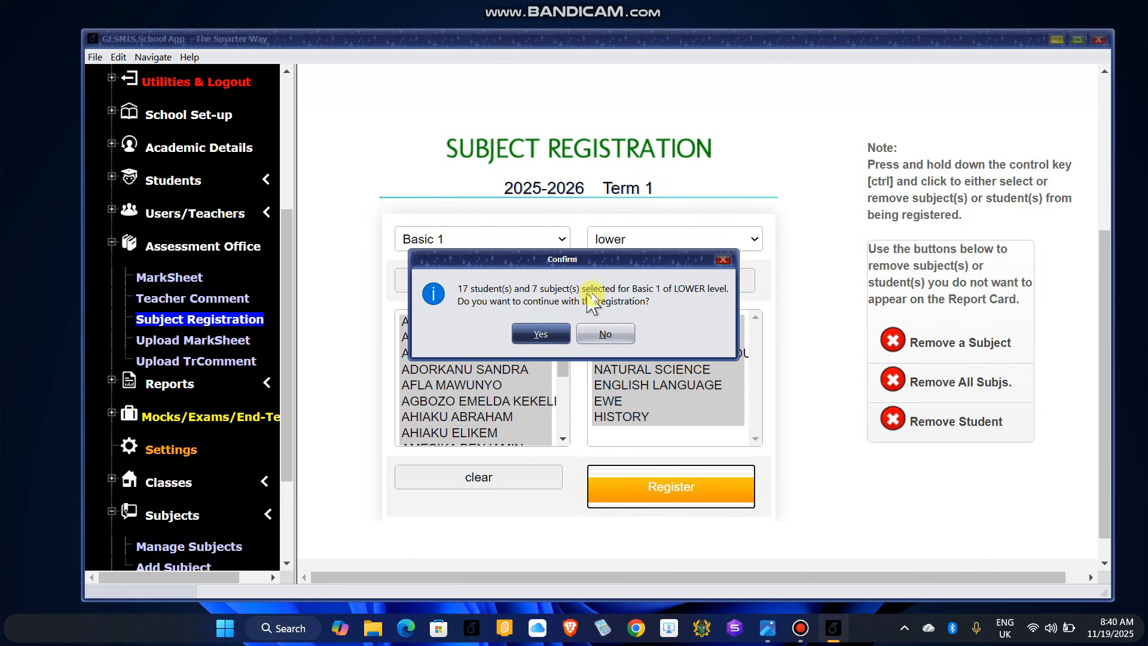
pyautogui.click(541, 335)
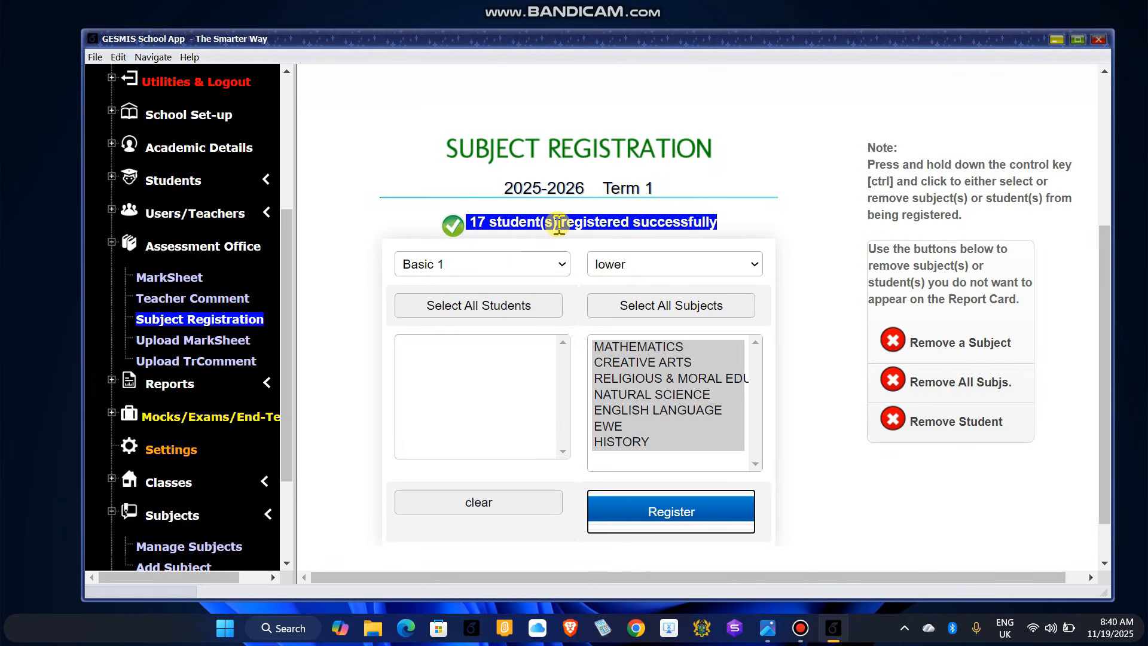
# Step: Register all 16 Basic 3 students for the seven lower-level subjects and confirm the registration
pyautogui.click(559, 264)
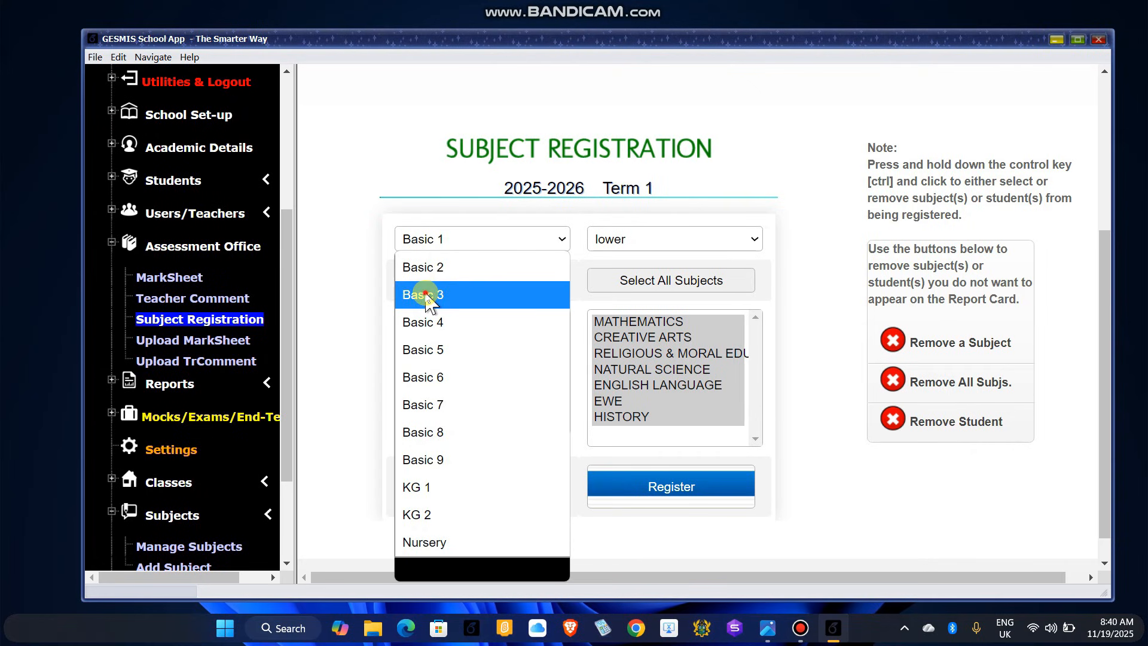
pyautogui.click(426, 301)
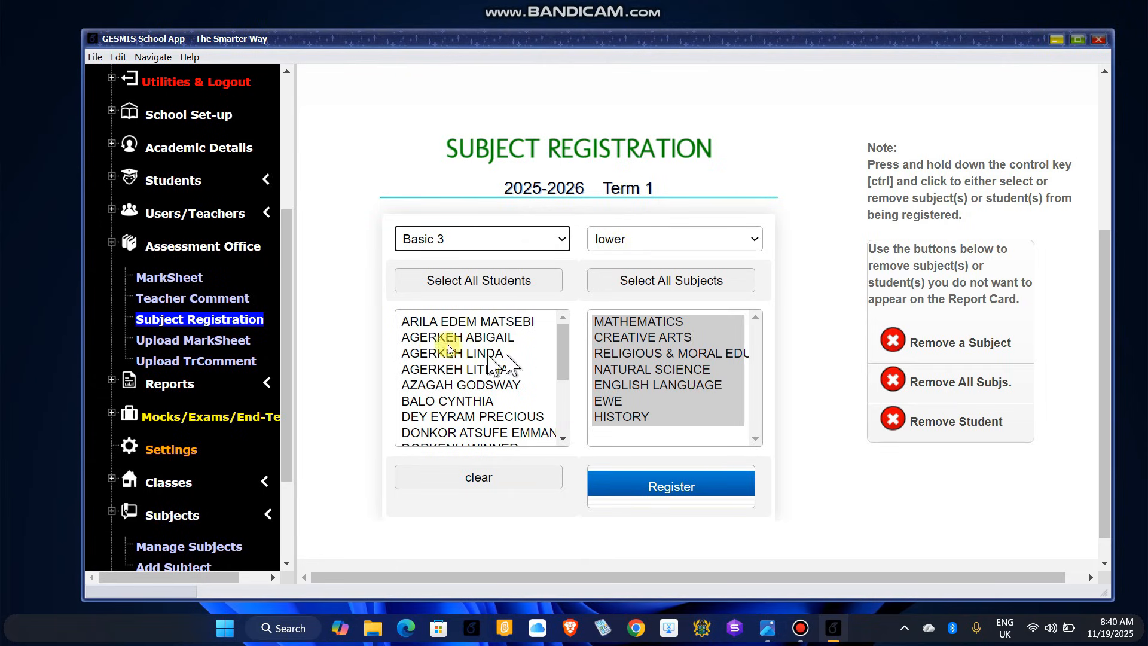
pyautogui.moveTo(561, 345)
pyautogui.mouseDown()
pyautogui.moveTo(561, 403)
pyautogui.moveTo(561, 324)
pyautogui.mouseUp()
pyautogui.click(491, 282)
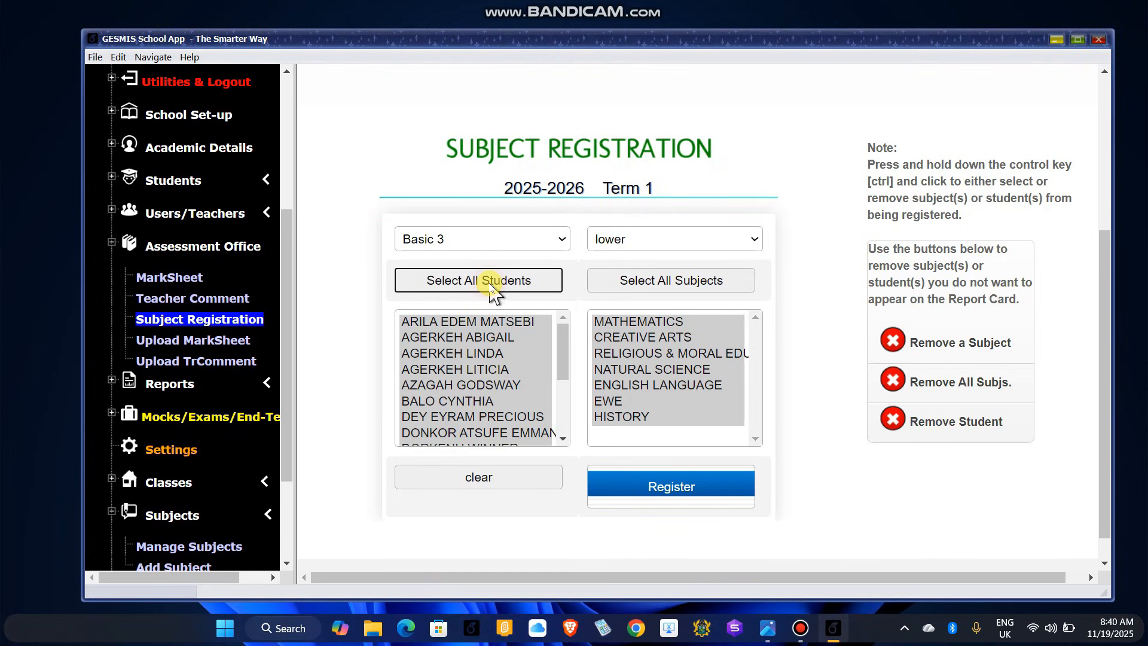
pyautogui.click(681, 280)
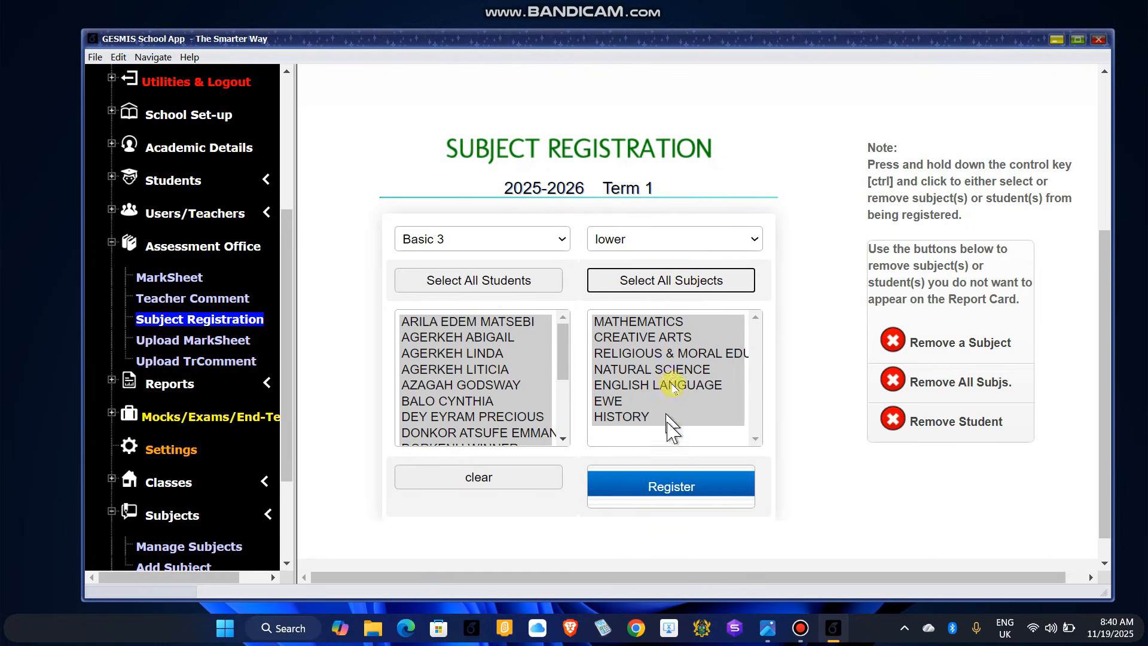
pyautogui.click(678, 504)
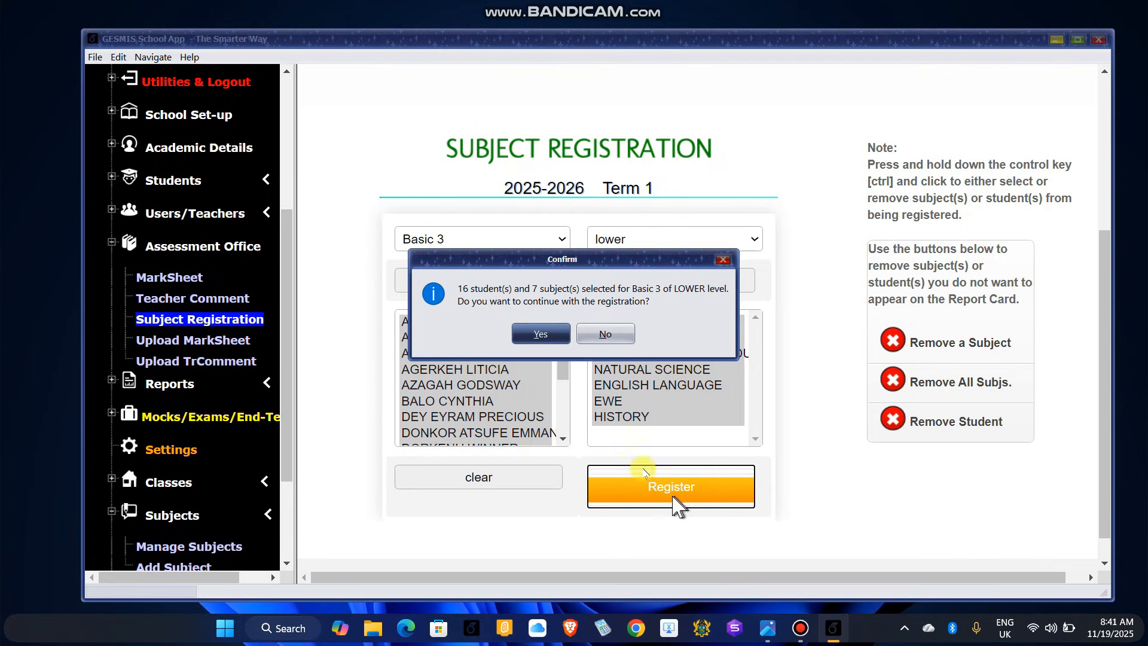
pyautogui.click(544, 335)
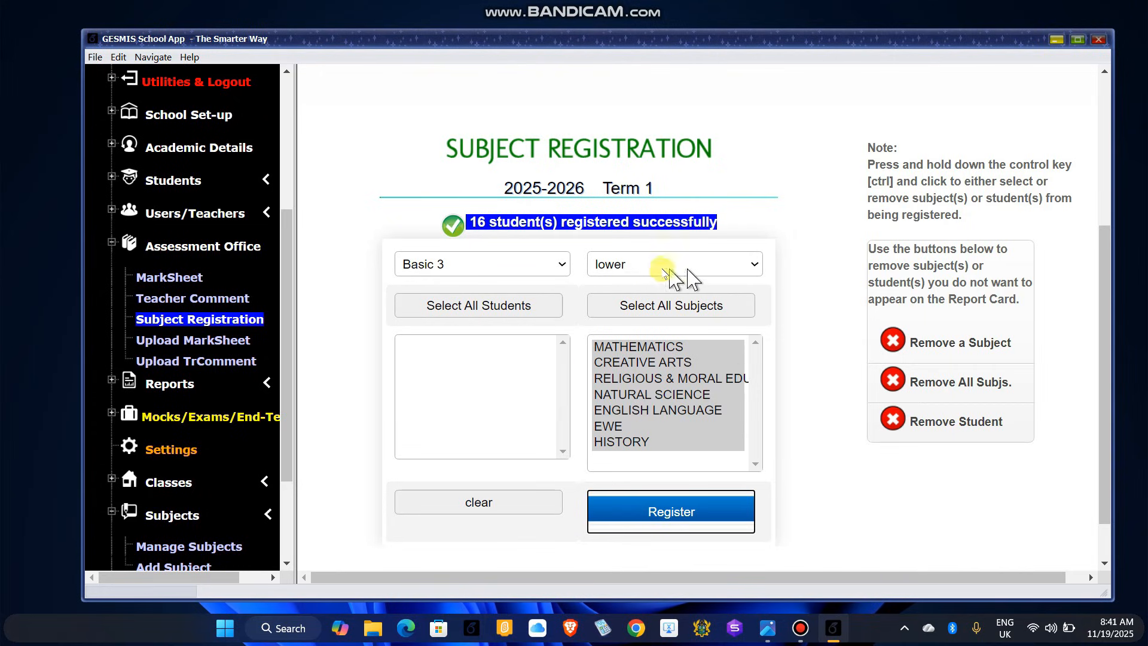
pyautogui.click(739, 264)
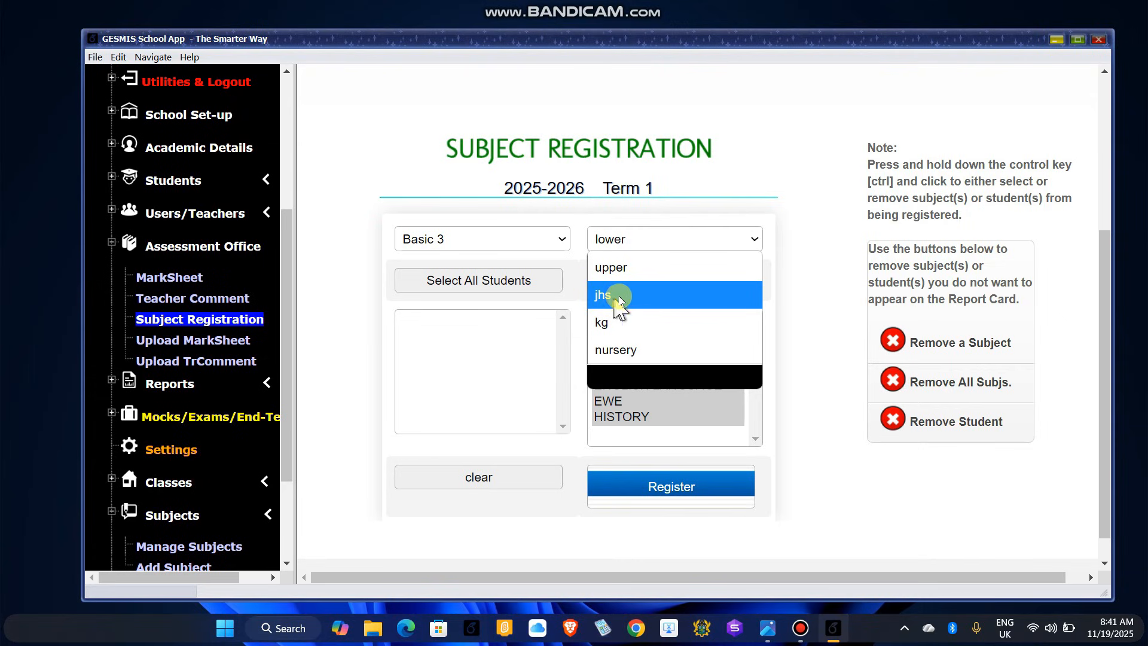
pyautogui.click(500, 351)
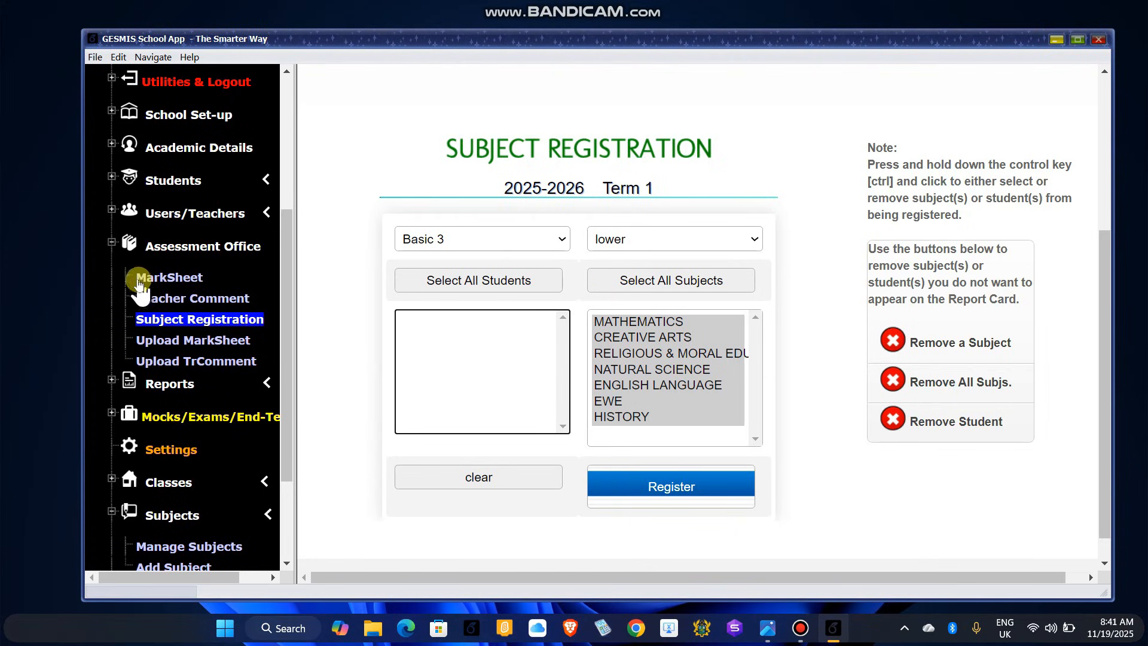
# Step: Go to the Assessment Office MarkSheet page and bring up its Select Class list
pyautogui.click(173, 279)
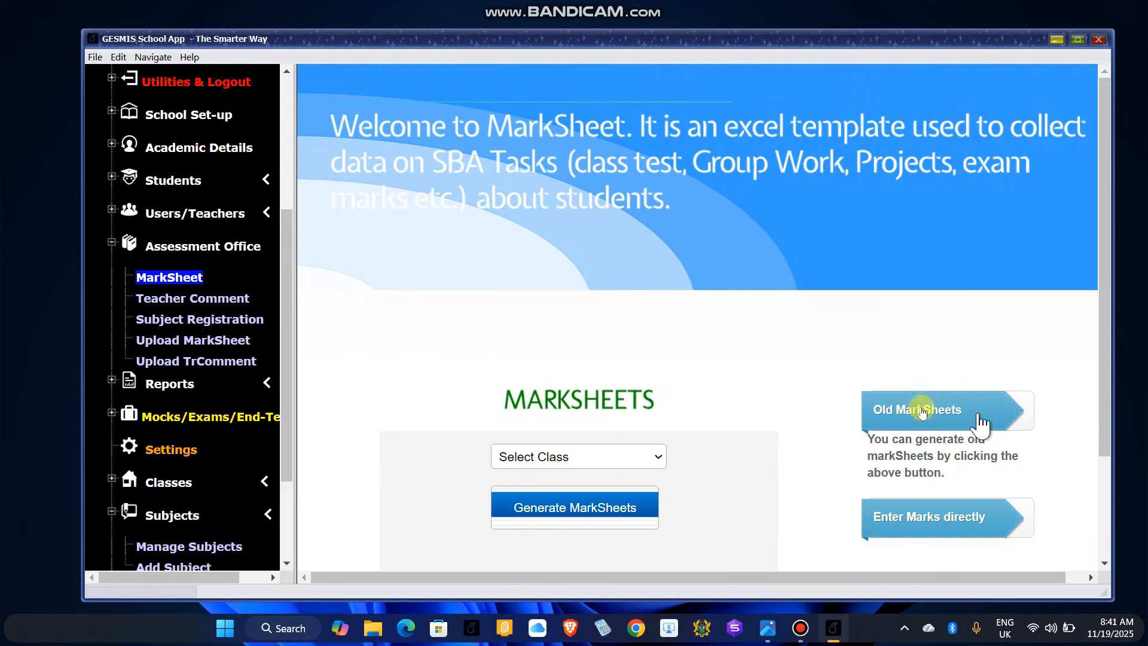
pyautogui.scroll(-3, 769, 440)
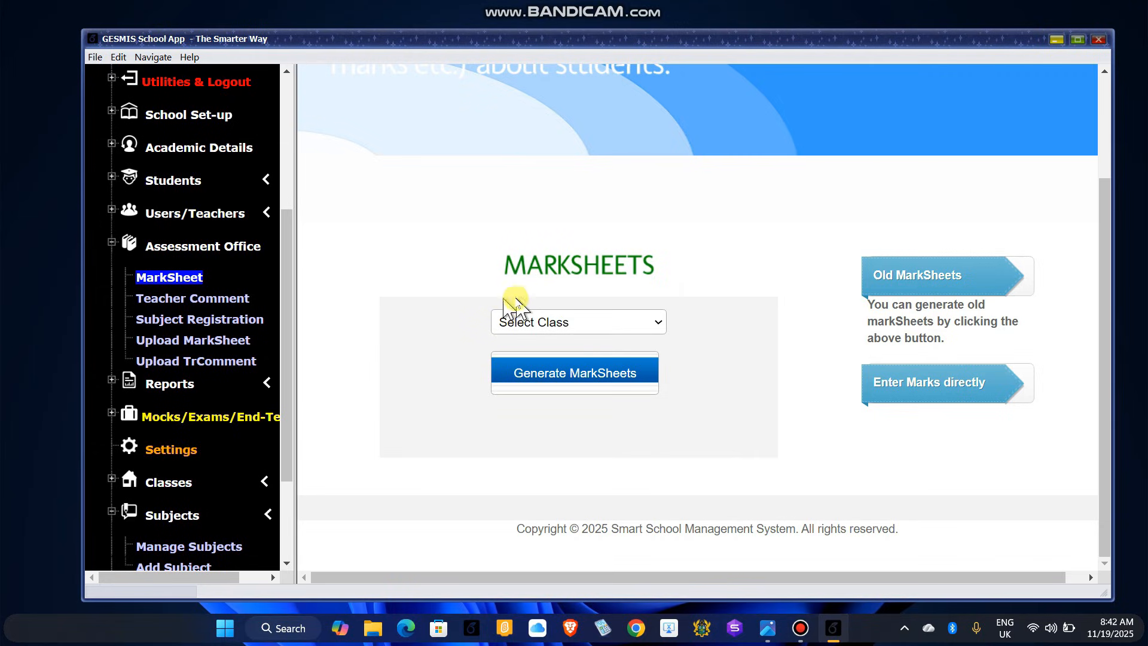
pyautogui.click(659, 326)
# Step: Generate the Basic 3 mark sheets, acknowledging the wait notice and the success message
pyautogui.scroll(-1, 633, 289)
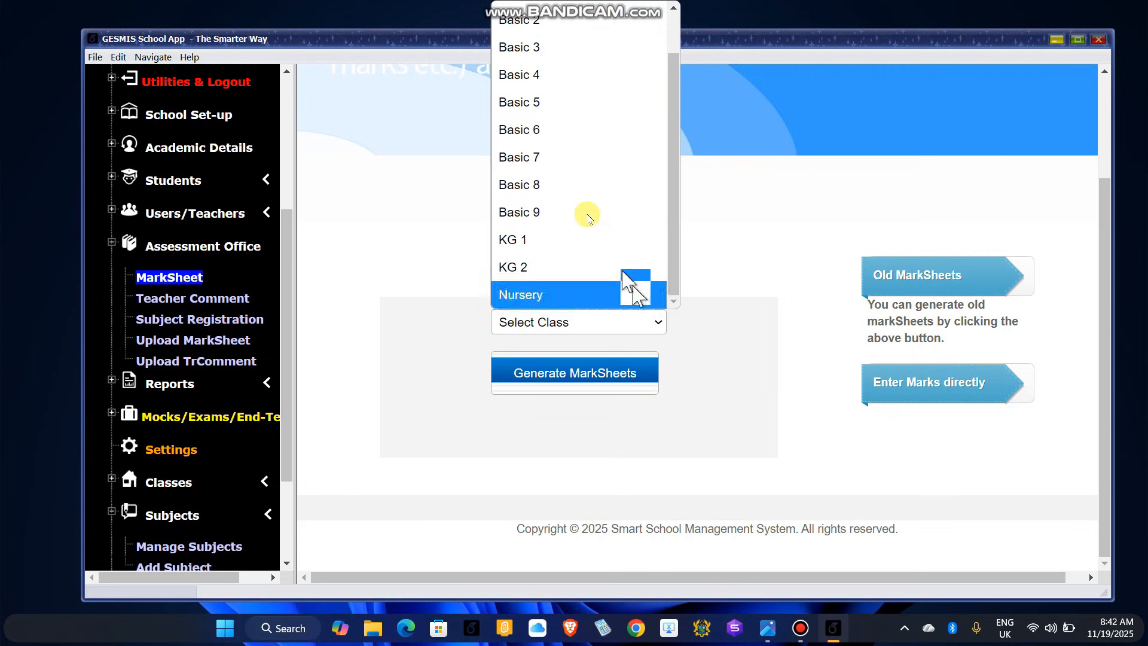
pyautogui.click(529, 49)
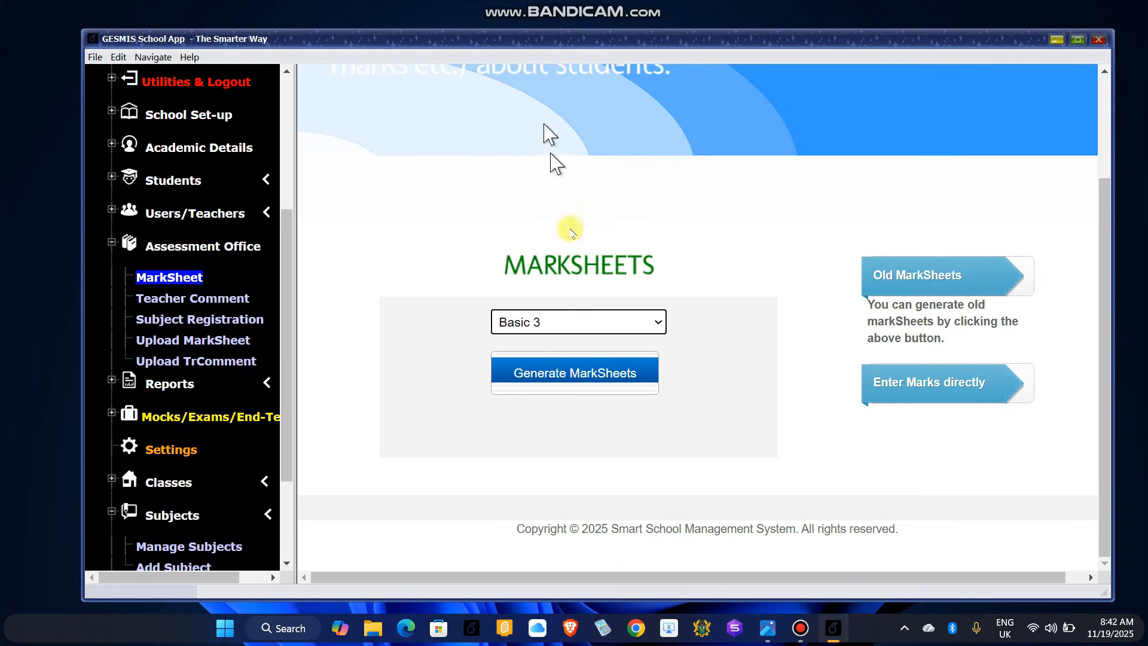
pyautogui.click(602, 382)
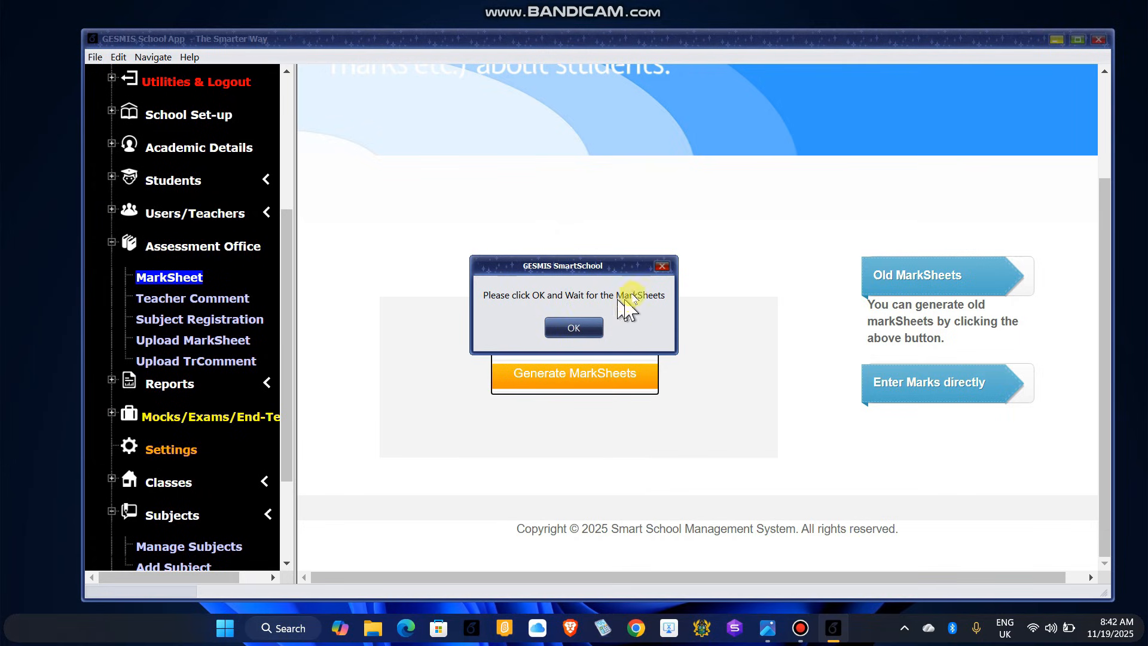
pyautogui.click(574, 329)
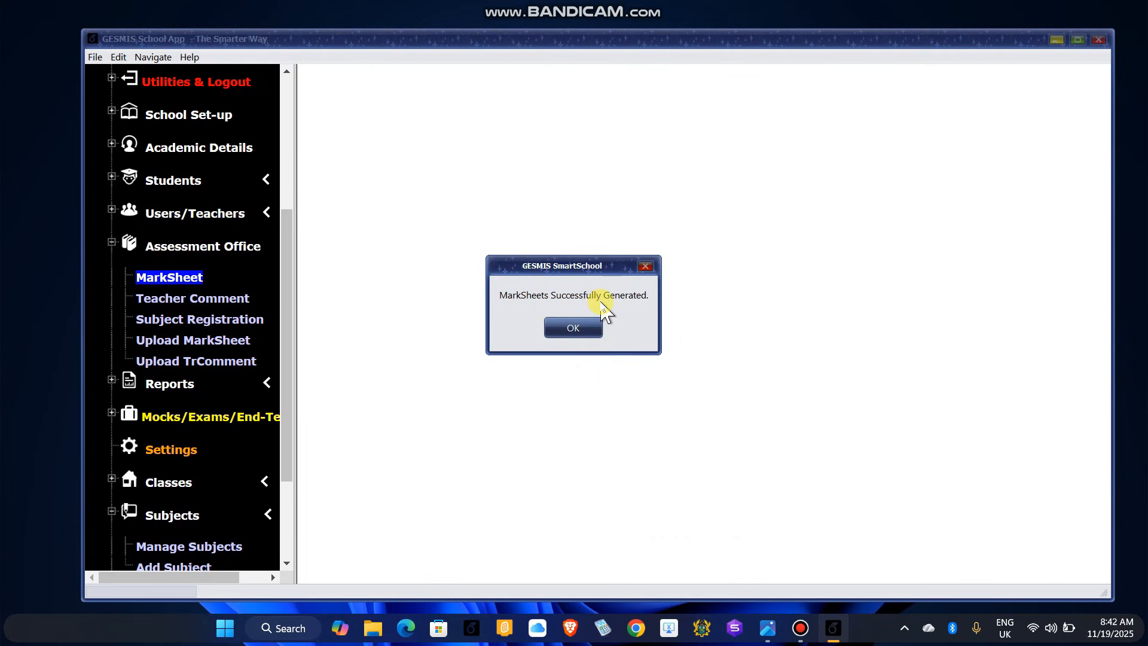
pyautogui.click(575, 328)
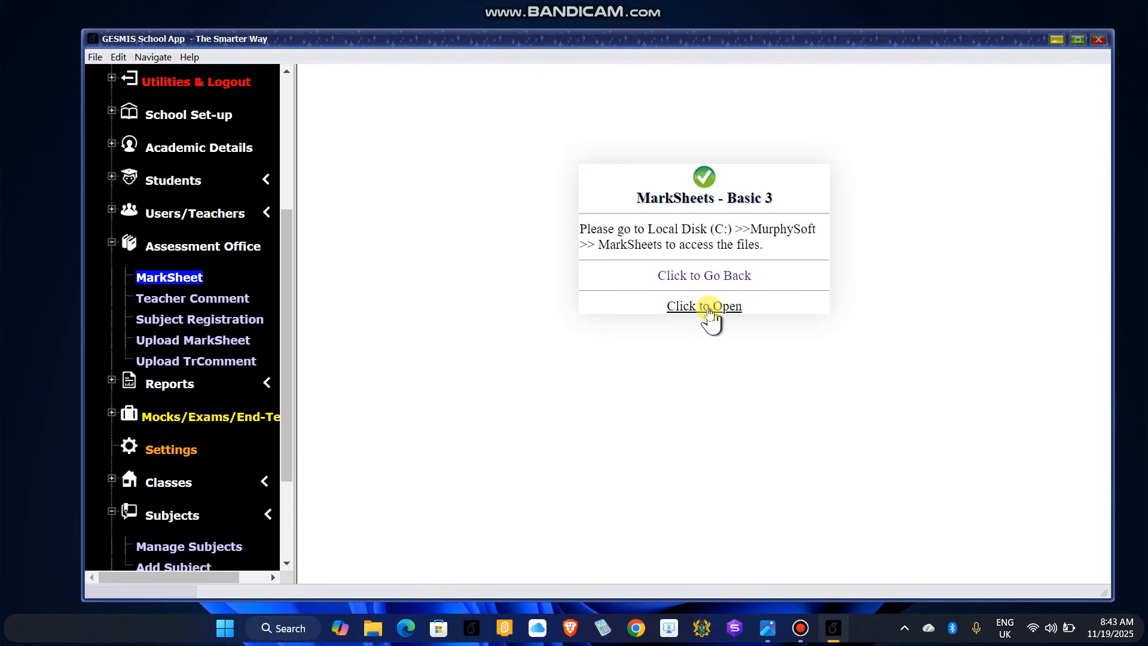
# Step: Browse in File Explorer to C:\MurphySoft\MarkSheets, which holds the Basic 3 folder
pyautogui.click(368, 630)
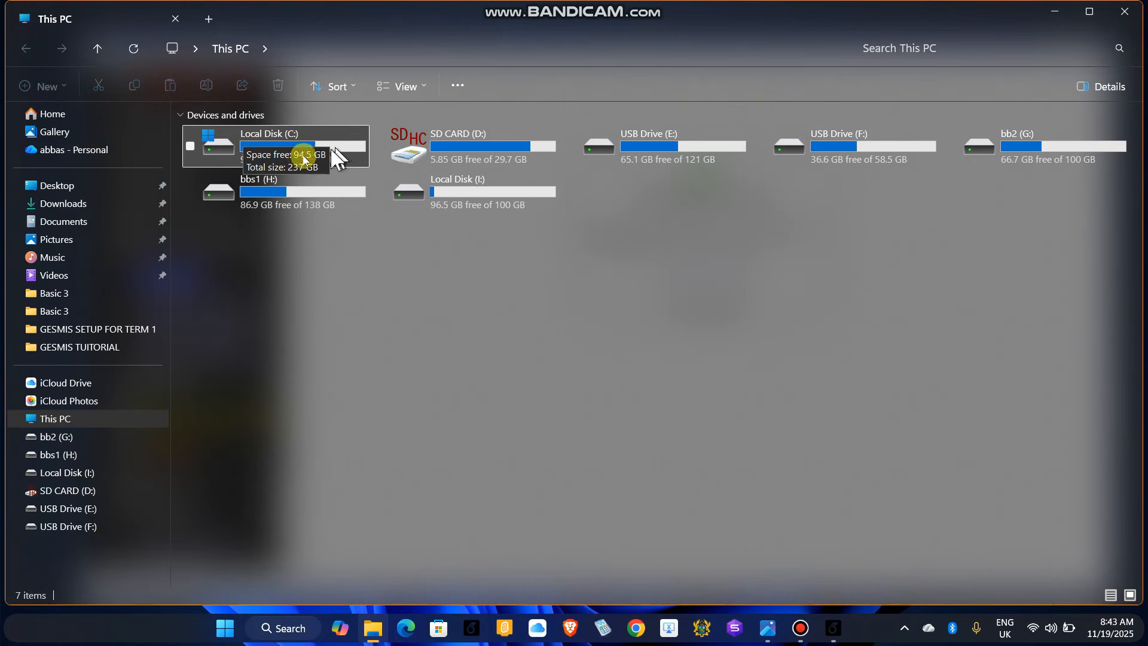
pyautogui.doubleClick(305, 150)
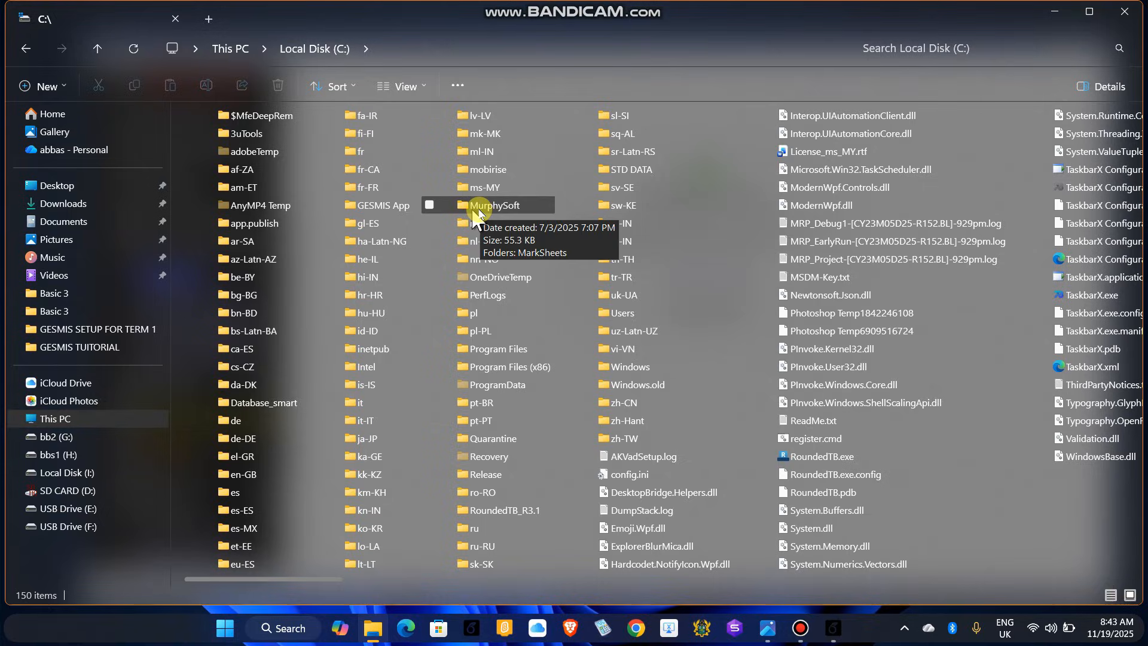
pyautogui.doubleClick(493, 209)
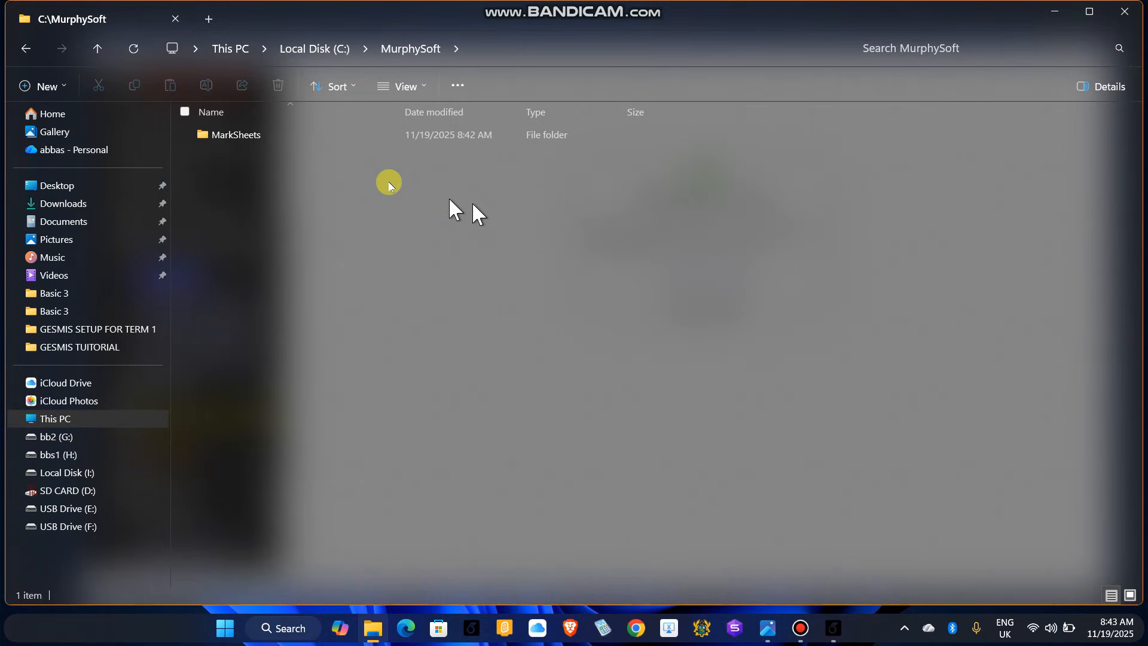
pyautogui.doubleClick(236, 137)
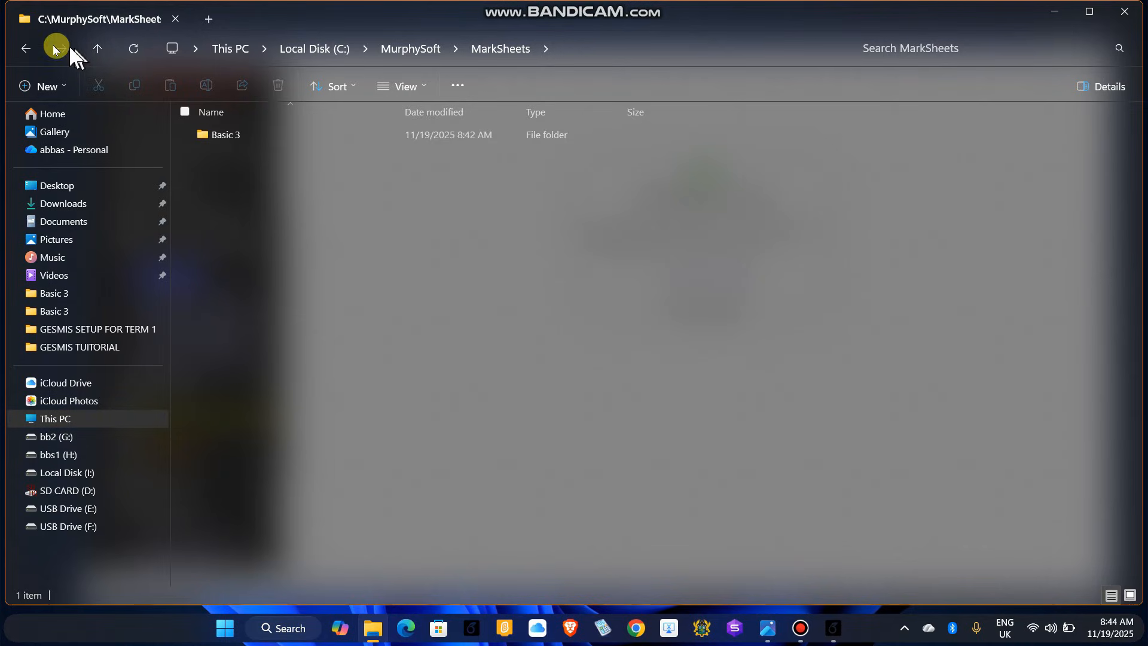
pyautogui.click(24, 47)
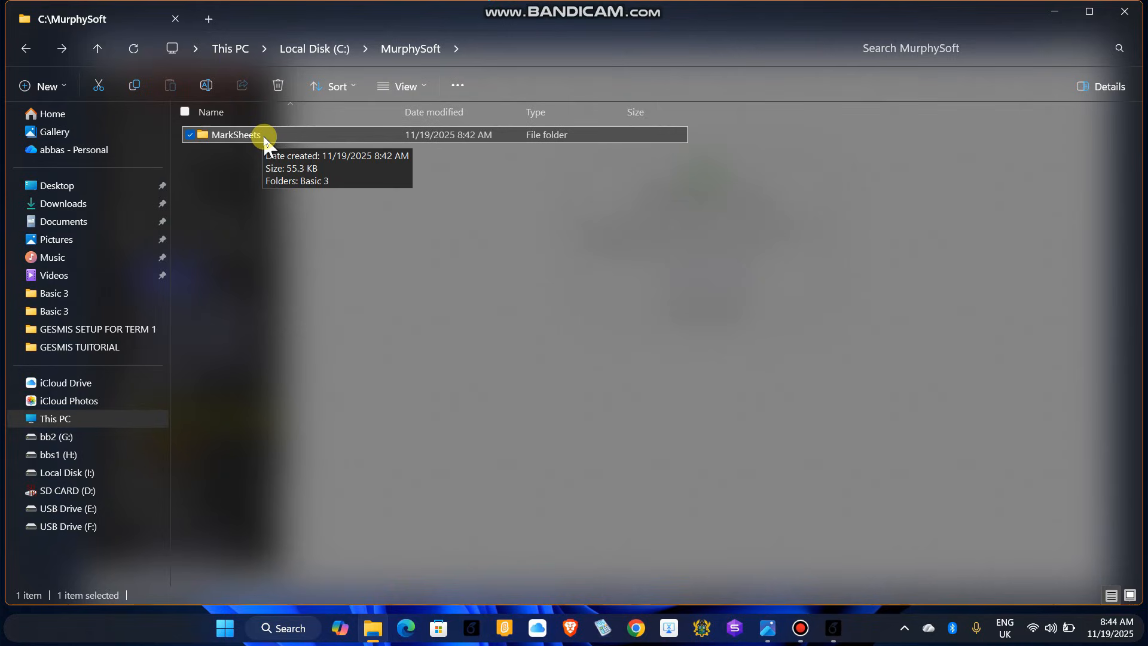
pyautogui.doubleClick(263, 137)
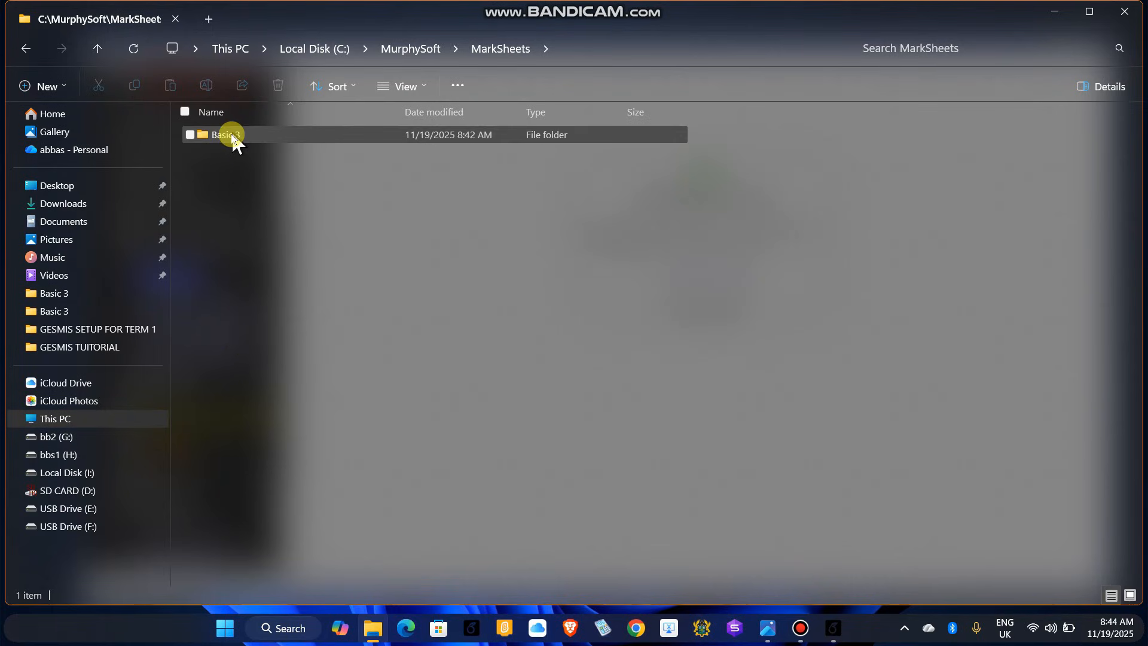
pyautogui.moveTo(232, 135)
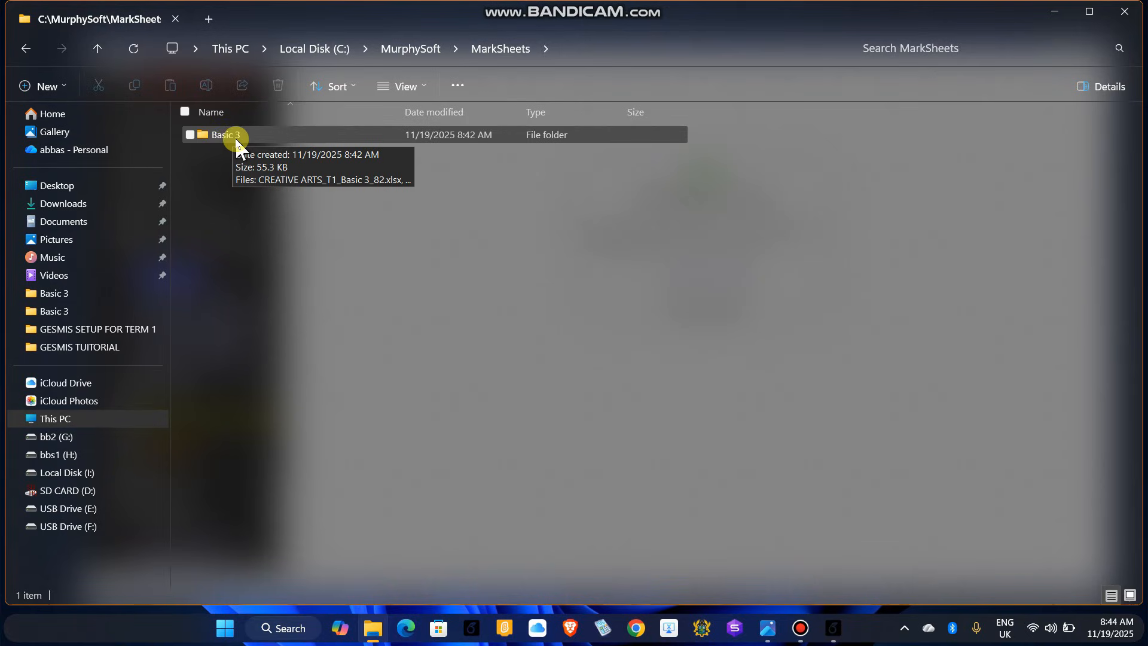
# Step: Open CREATIVE ARTS_T1_Basic 3_82.xlsx from the Basic 3 folder in Excel
pyautogui.doubleClick(224, 134)
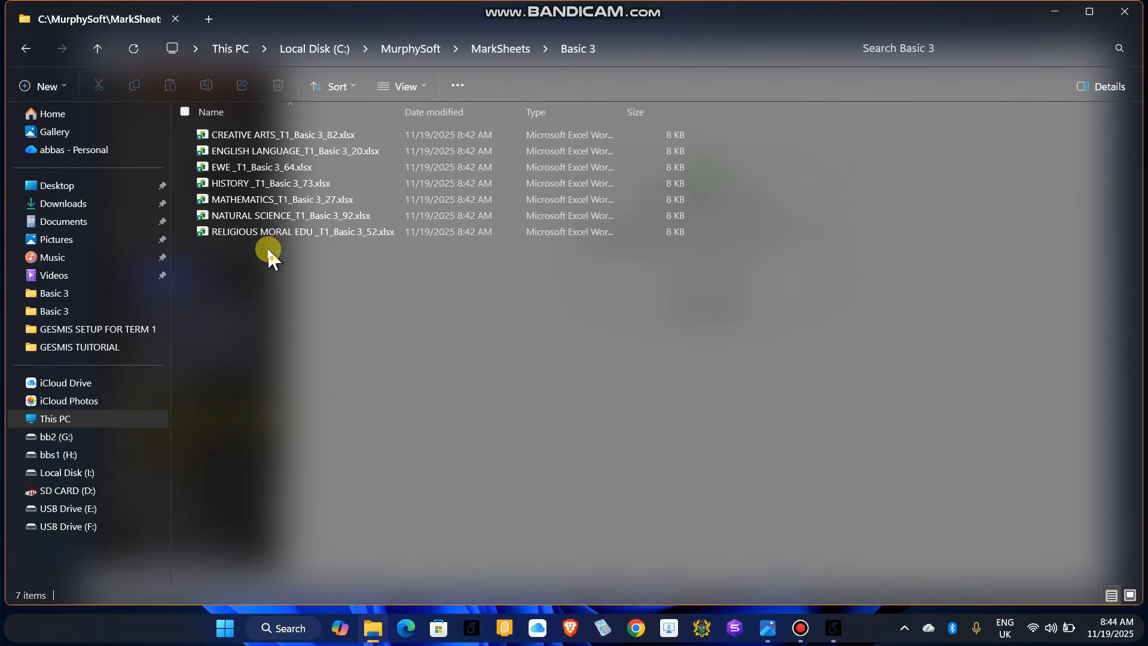
pyautogui.doubleClick(273, 139)
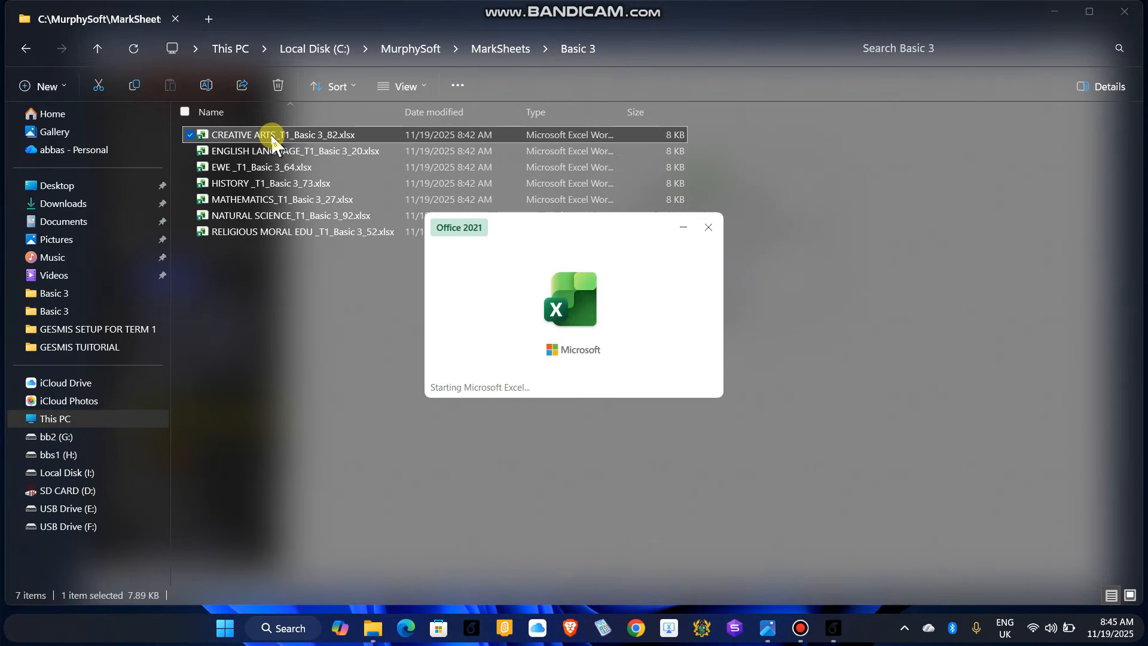
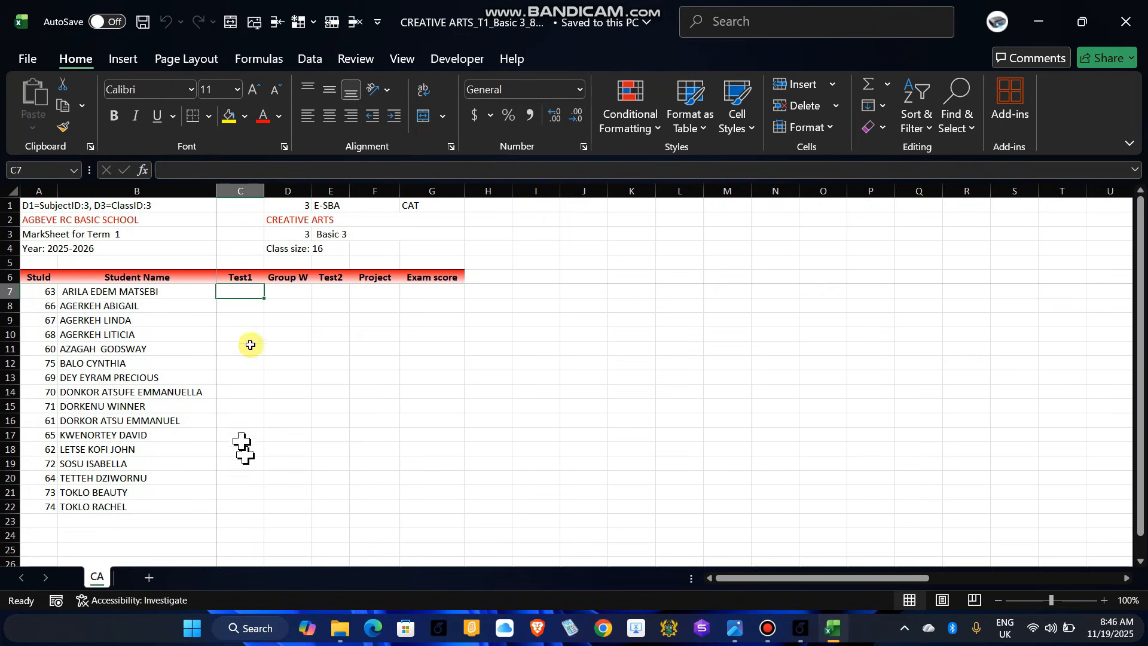
# Step: Close the Creative Arts workbook, step File Explorer back to MarkSheets, and minimize it
pyautogui.click(1129, 24)
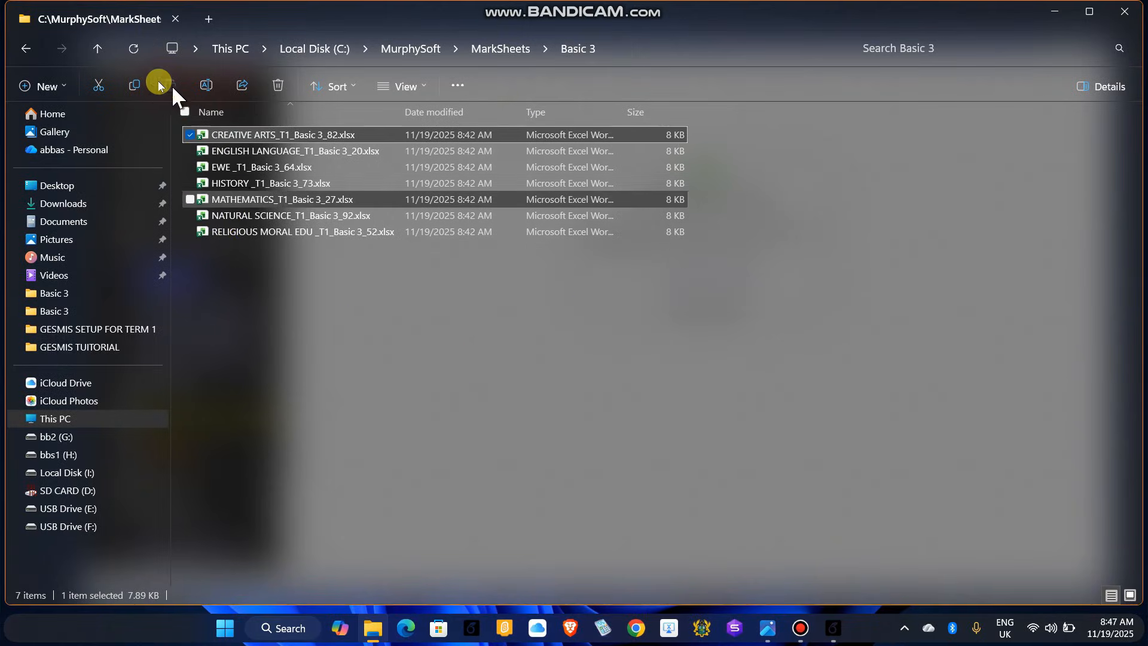
pyautogui.click(21, 50)
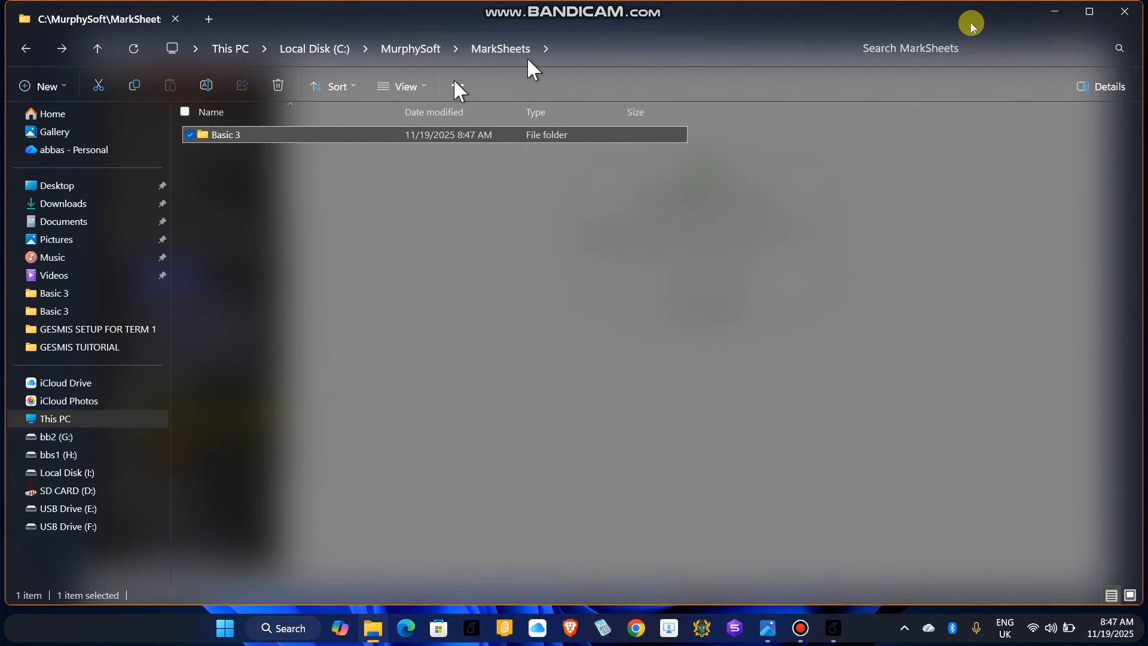
pyautogui.click(1052, 12)
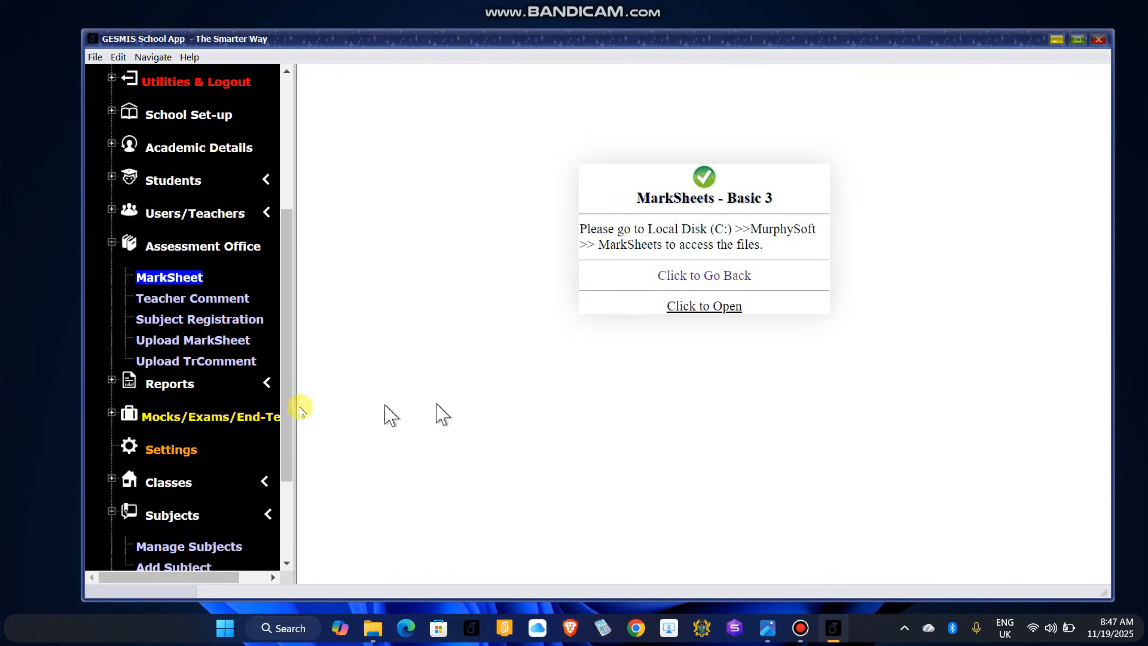
# Step: Return to the MarkSheets generation page, leaving the Select Class list without a choice
pyautogui.click(700, 279)
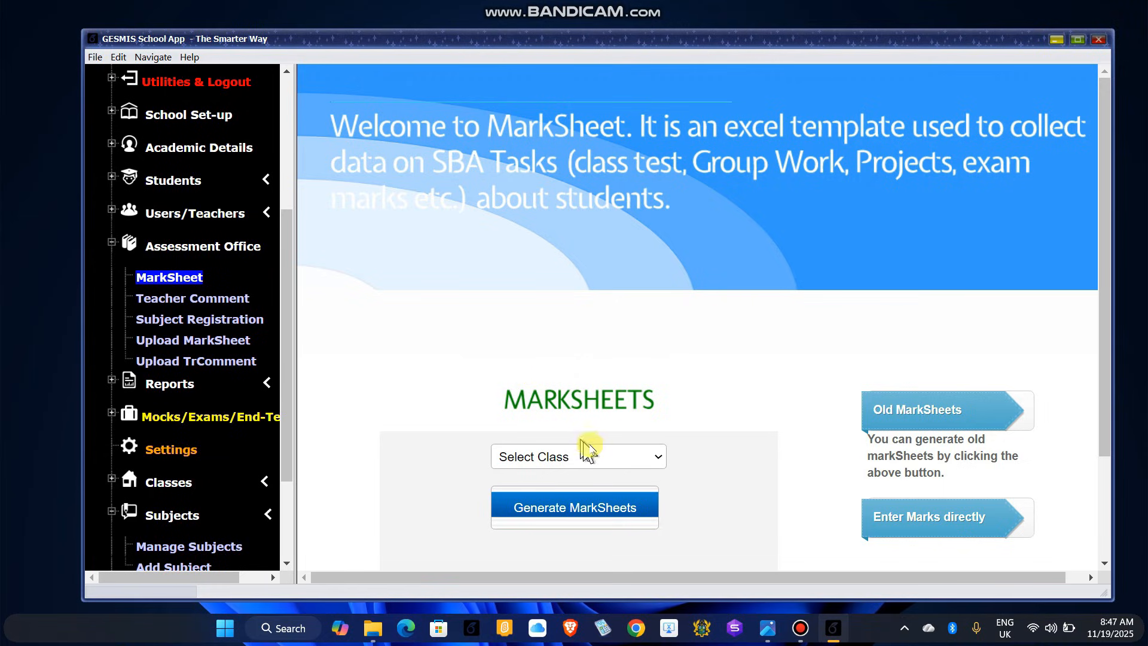
pyautogui.click(658, 459)
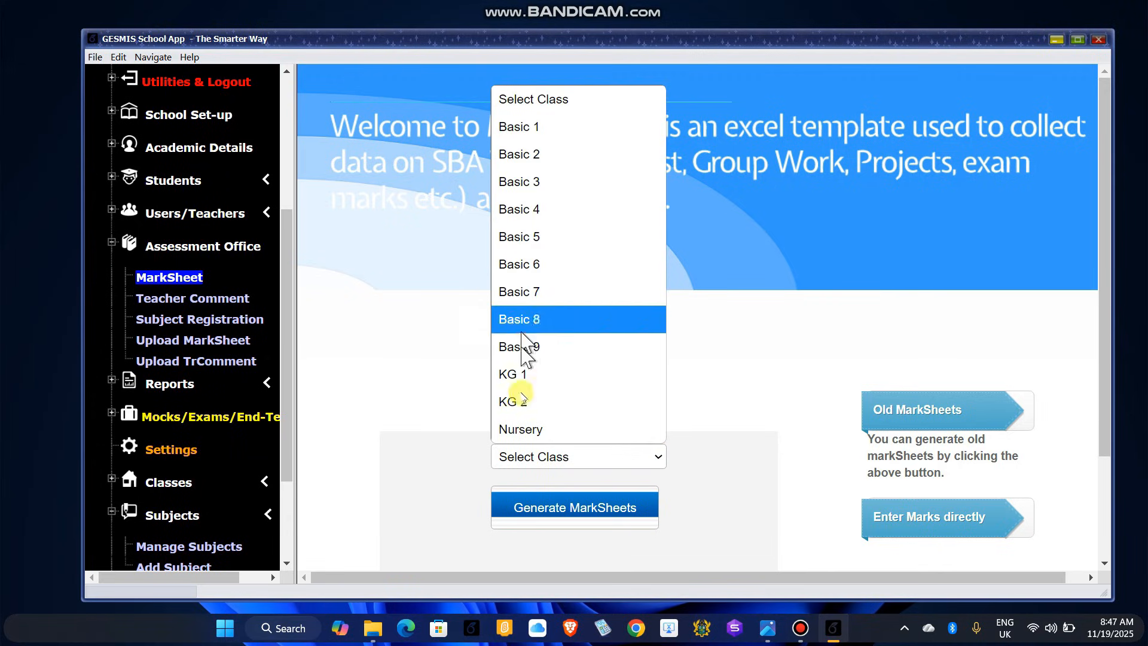
pyautogui.click(768, 404)
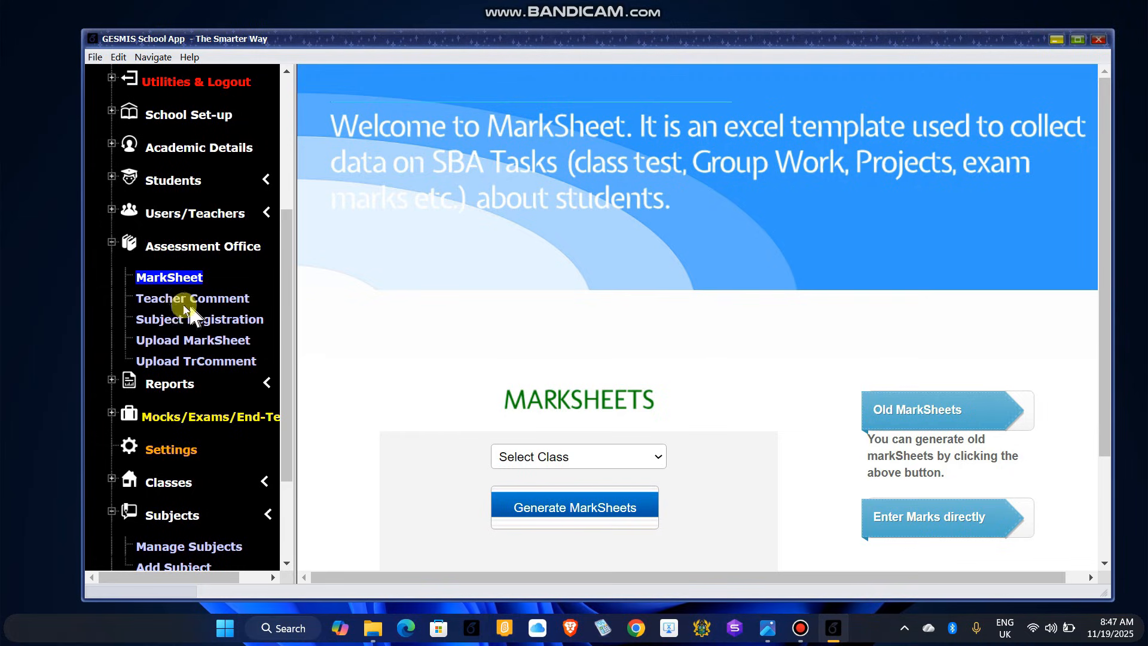
# Step: On the Teacher Comment page, generate the sheet for Basic 3 only and acknowledge the wait notice
pyautogui.click(220, 302)
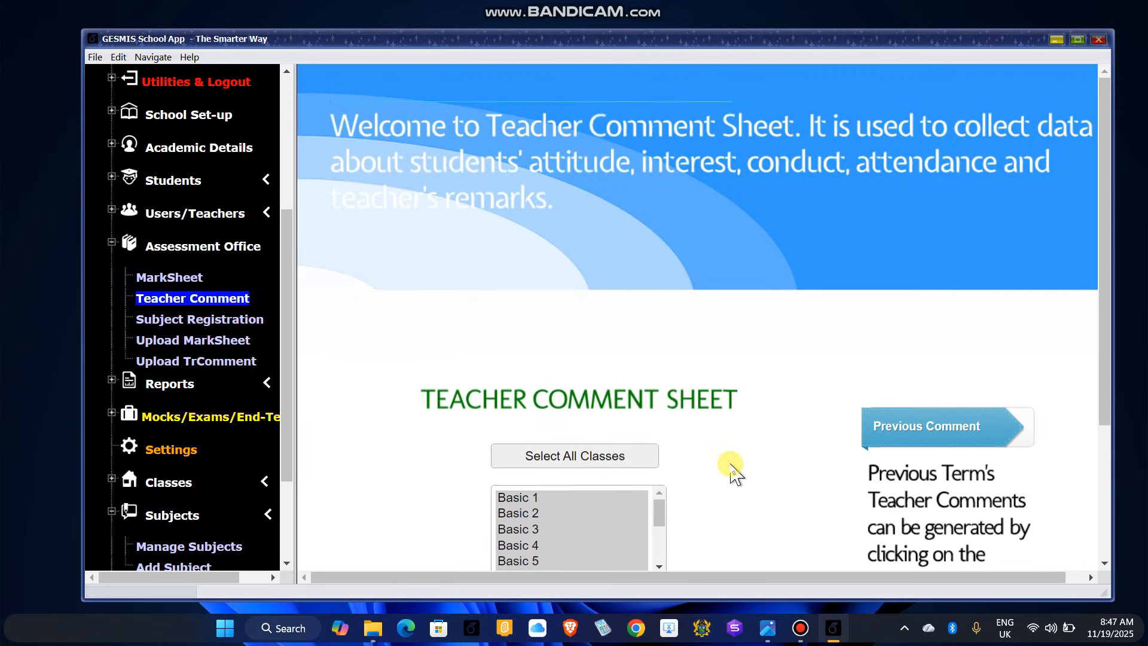
pyautogui.scroll(-3, 731, 469)
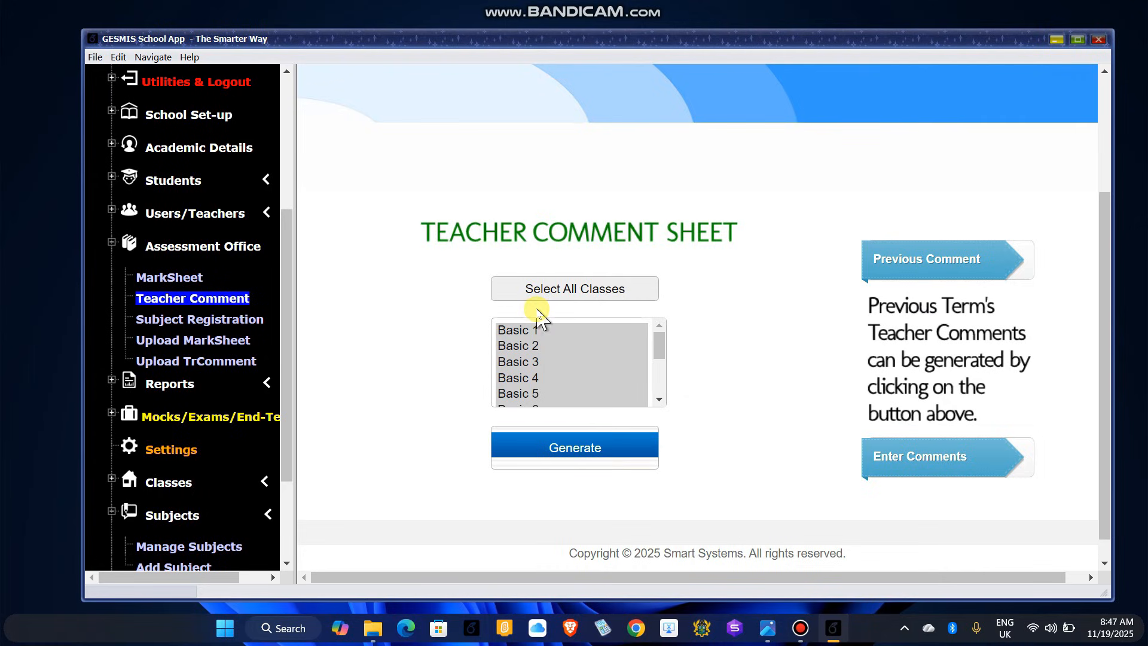
pyautogui.click(566, 290)
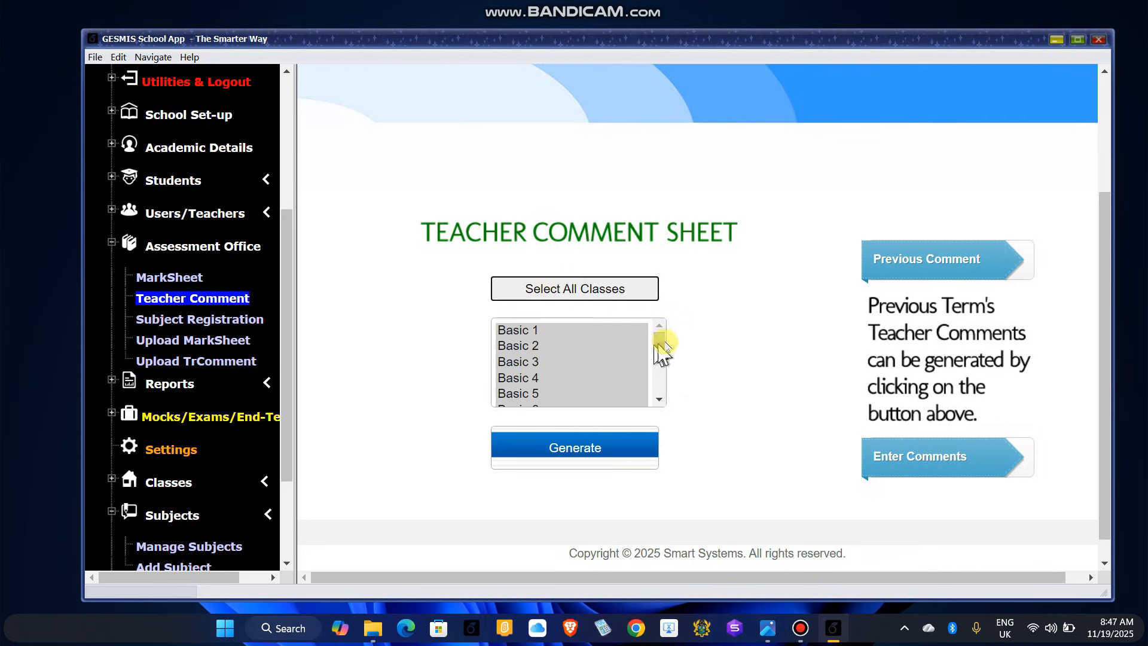
pyautogui.moveTo(663, 349)
pyautogui.mouseDown()
pyautogui.moveTo(662, 398)
pyautogui.moveTo(654, 333)
pyautogui.moveTo(658, 405)
pyautogui.moveTo(659, 344)
pyautogui.mouseUp()
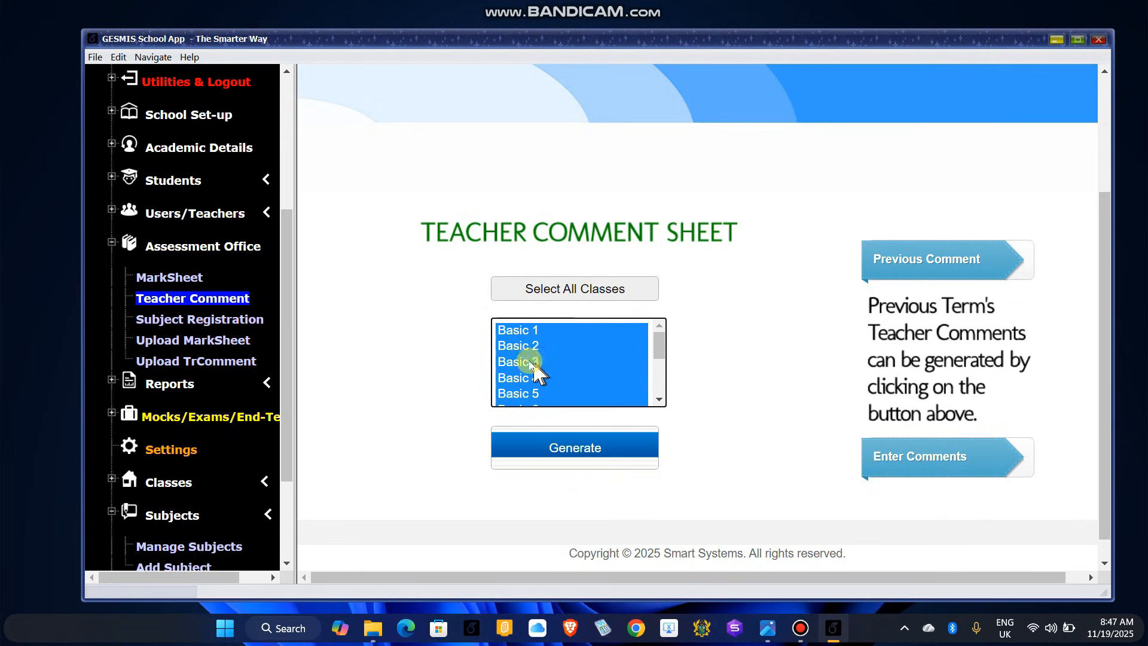
pyautogui.click(579, 366)
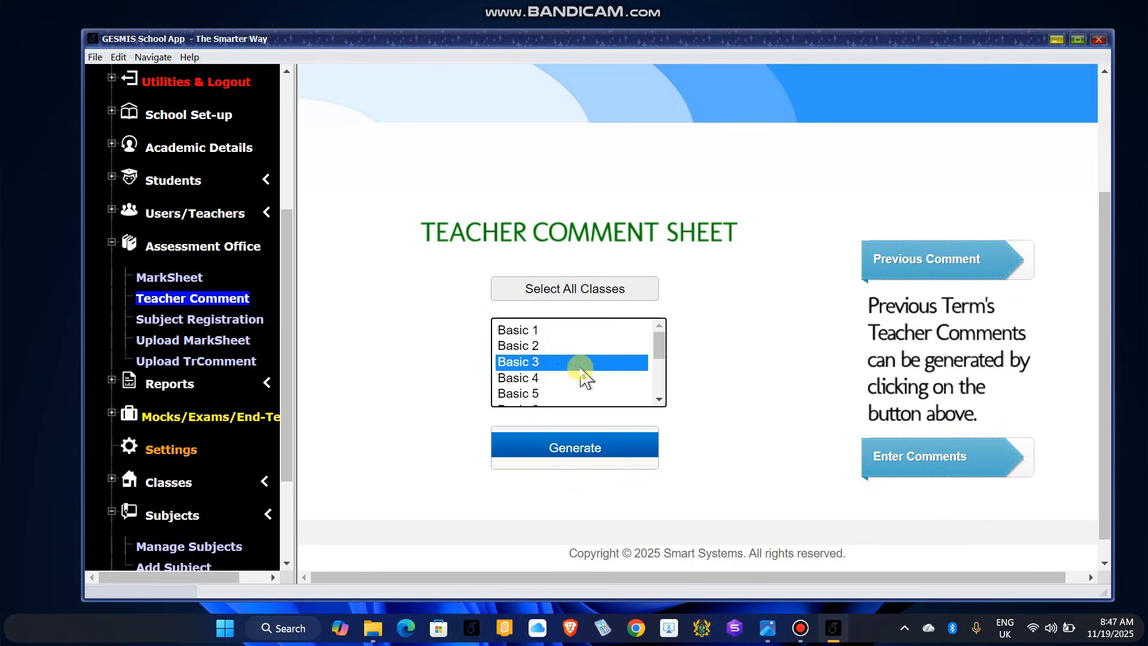
pyautogui.click(531, 379)
pyautogui.click(537, 363)
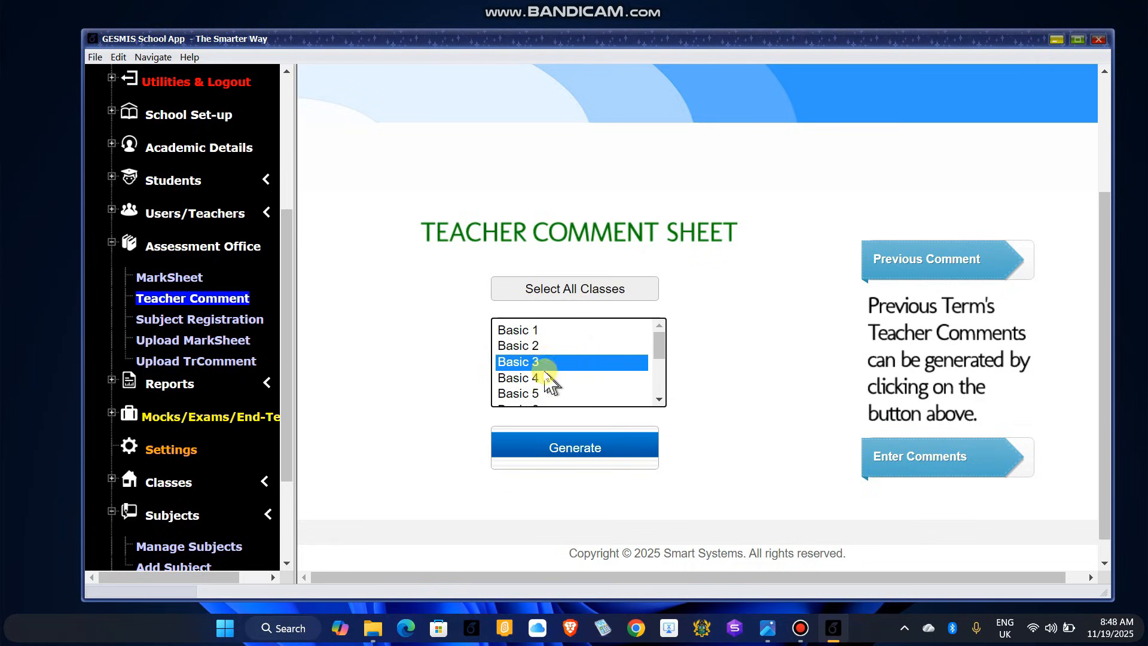
pyautogui.click(591, 457)
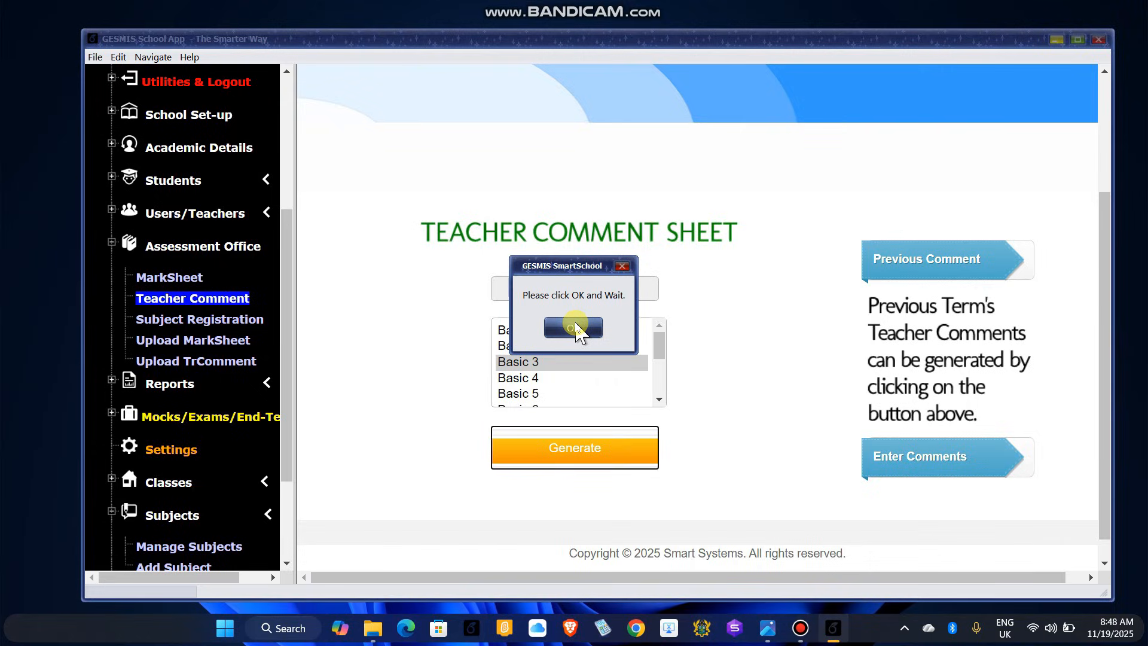
pyautogui.click(574, 328)
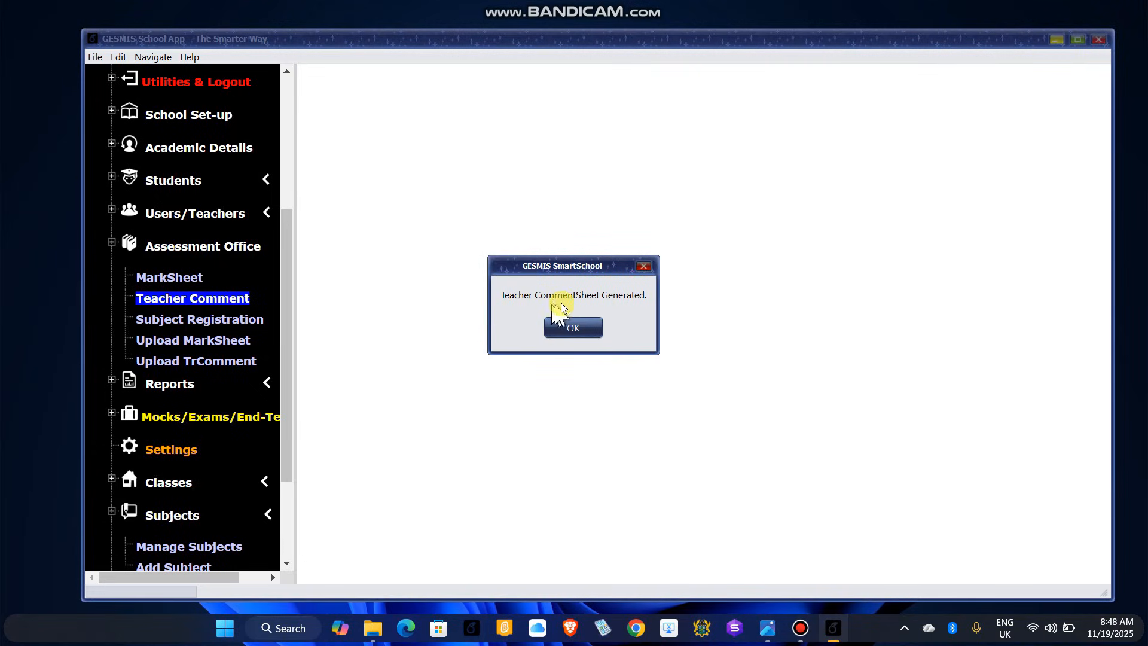
# Step: Dismiss the 'Teacher CommentSheet Generated.' message to reveal the TeacherCommentSheets save location
pyautogui.click(573, 330)
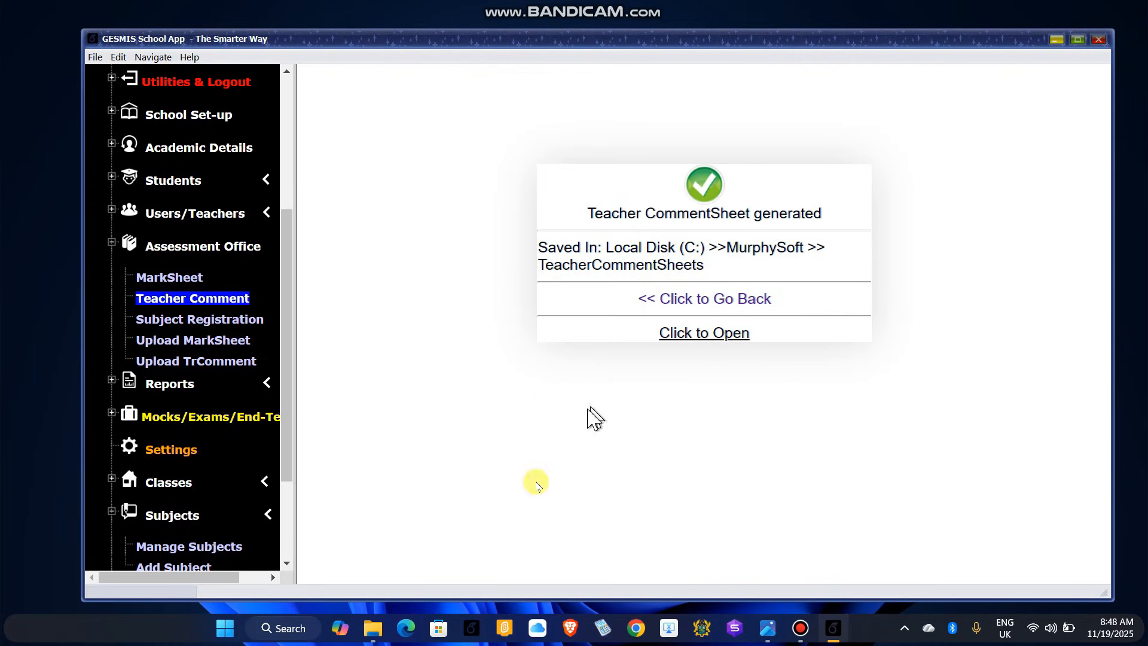
# Step: Open TC_Basic 3_Term1_12.xlsx from MurphySoft\TeacherCommentSheets in File Explorer
pyautogui.click(370, 635)
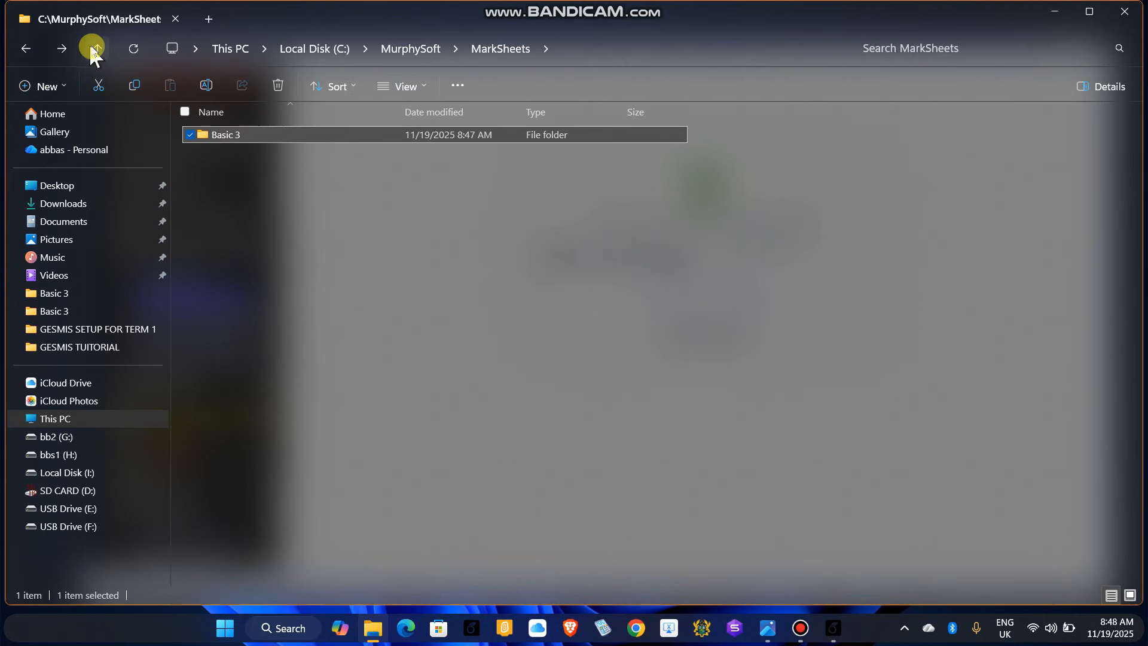
pyautogui.click(95, 48)
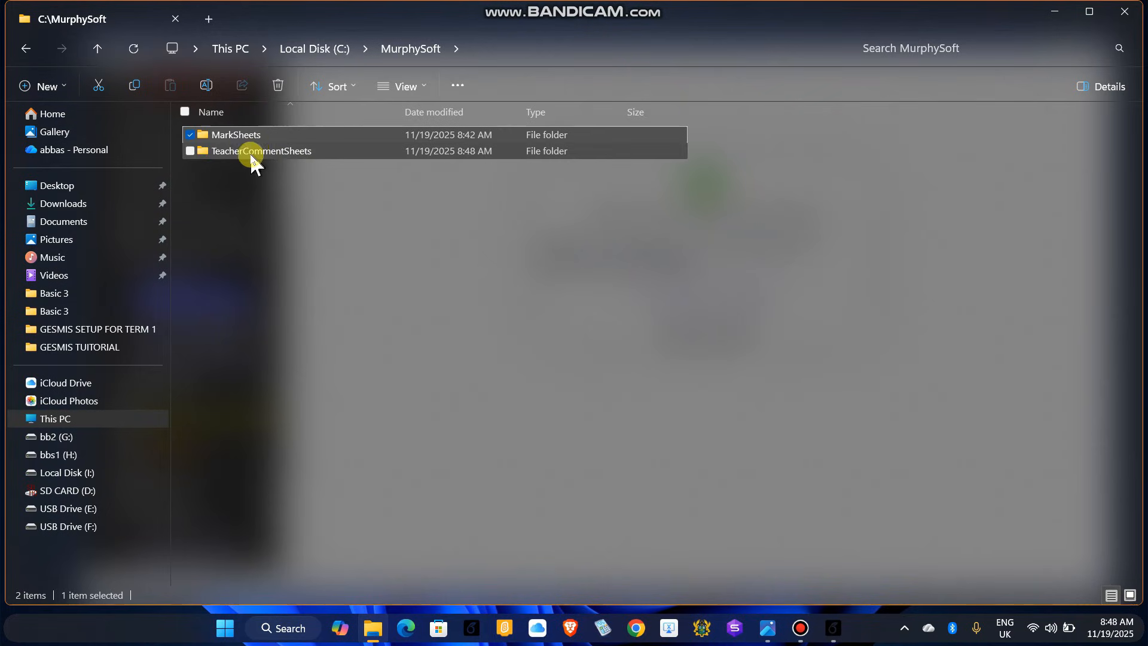
pyautogui.click(268, 152)
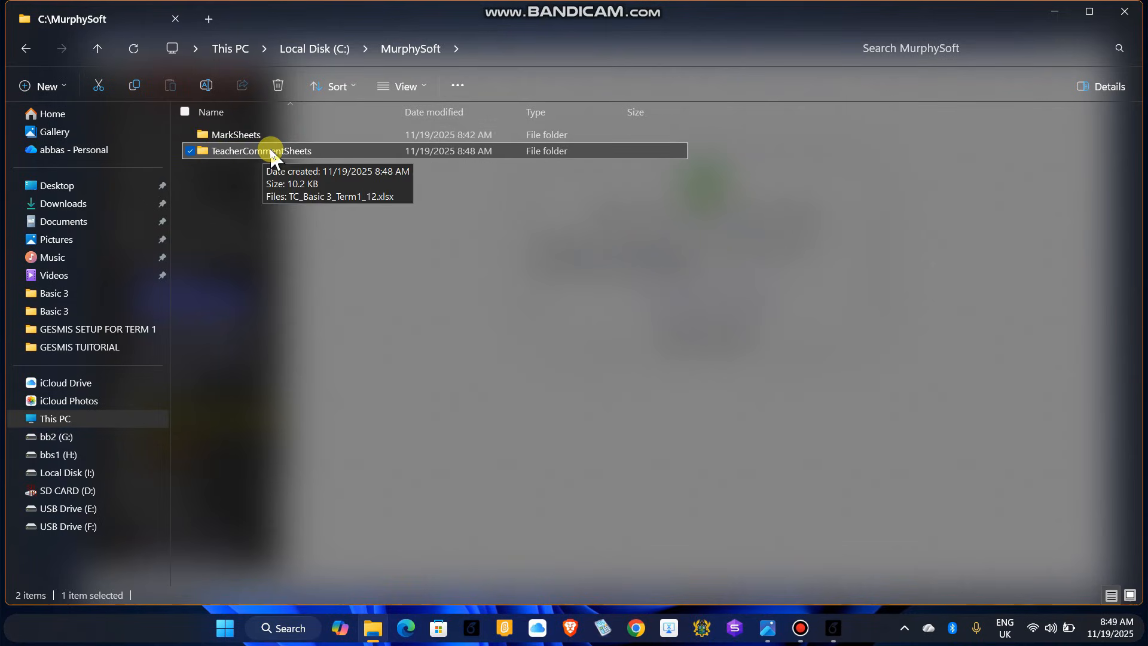
pyautogui.doubleClick(269, 151)
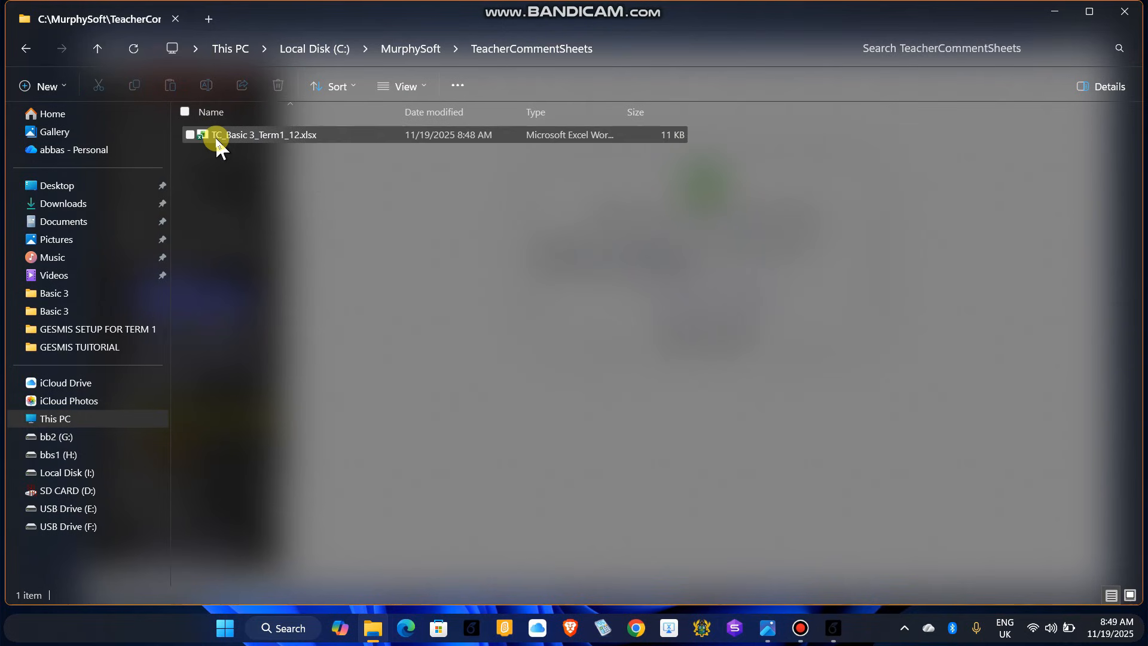
pyautogui.click(279, 143)
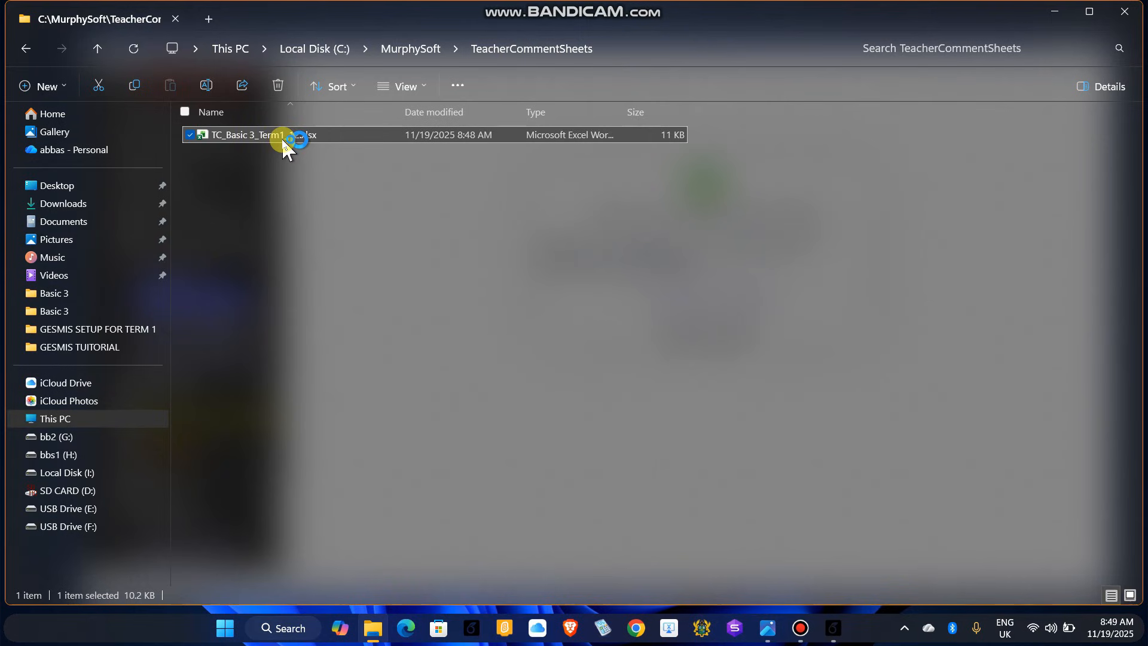
pyautogui.doubleClick(283, 145)
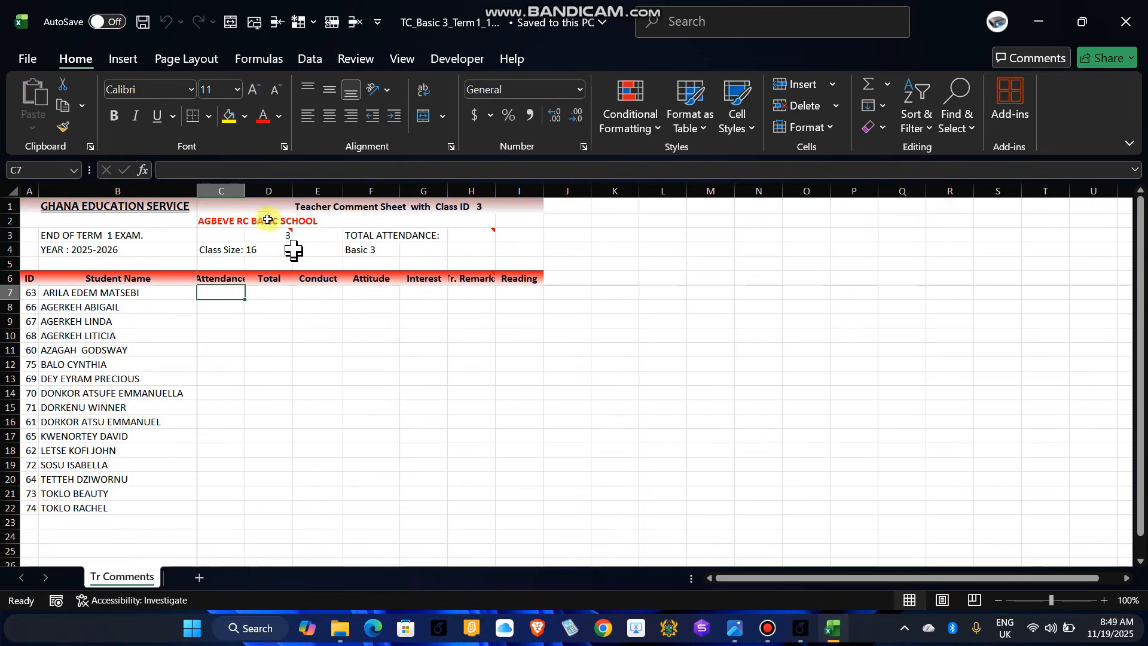
pyautogui.click(284, 321)
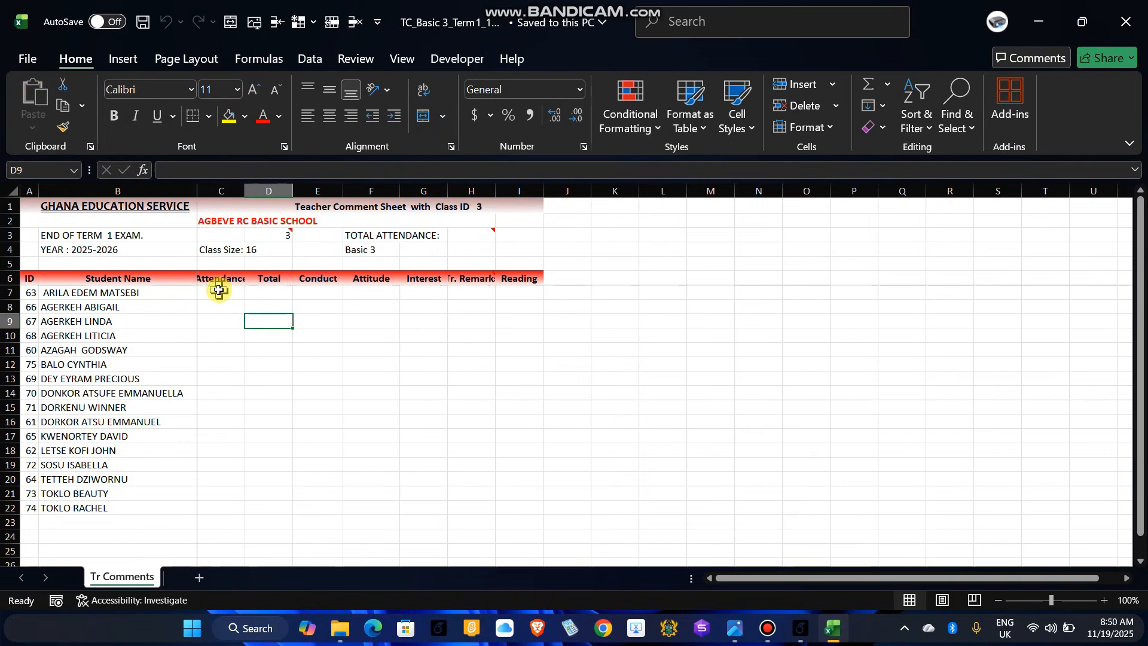
pyautogui.click(218, 291)
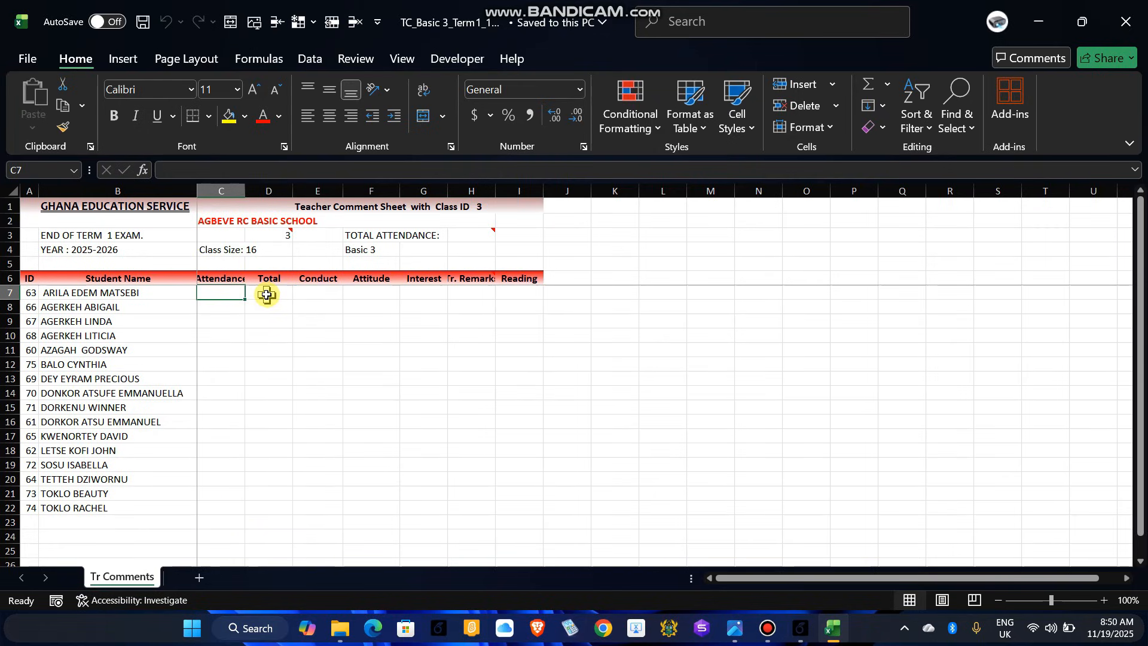
pyautogui.click(267, 294)
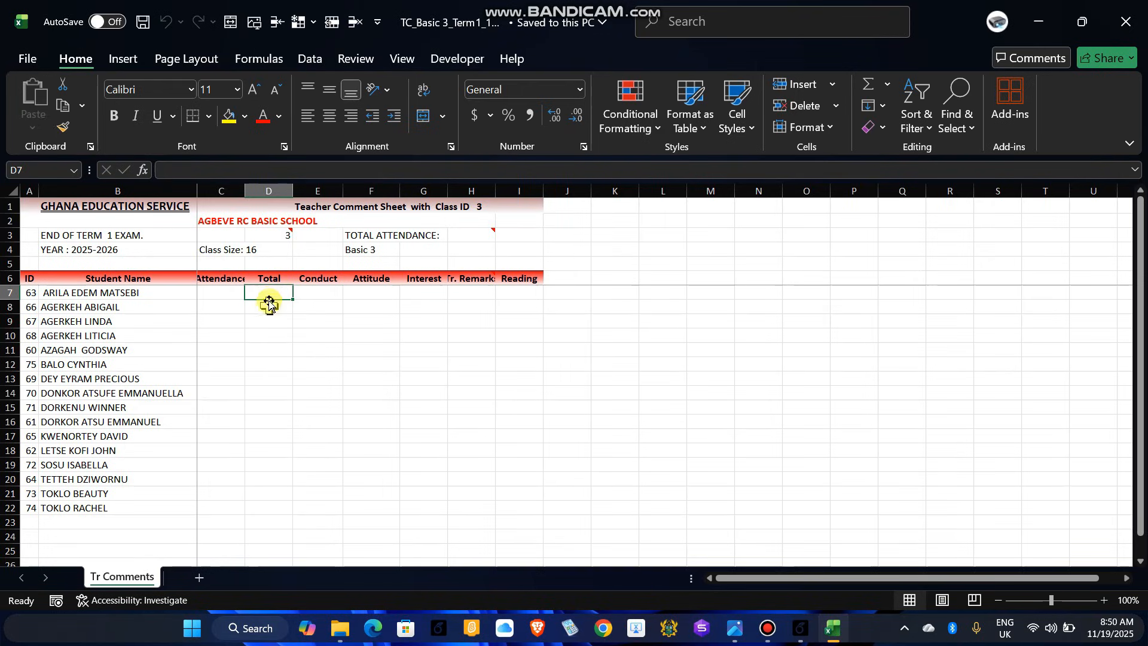
pyautogui.moveTo(267, 293); pyautogui.dragTo(266, 465)
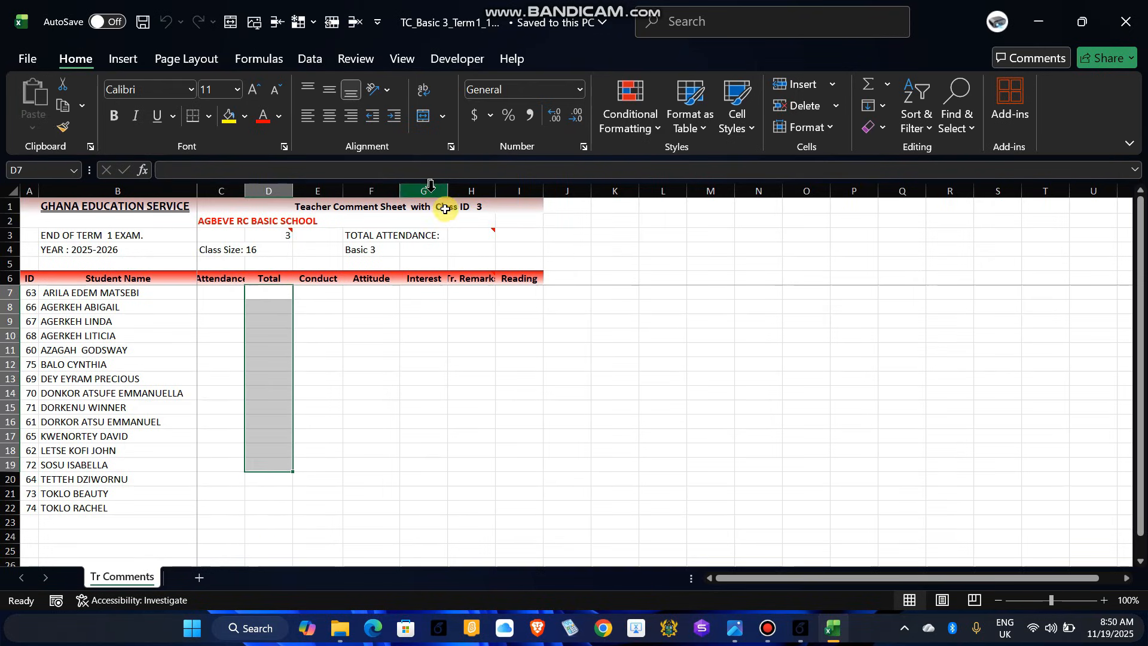
pyautogui.click(471, 237)
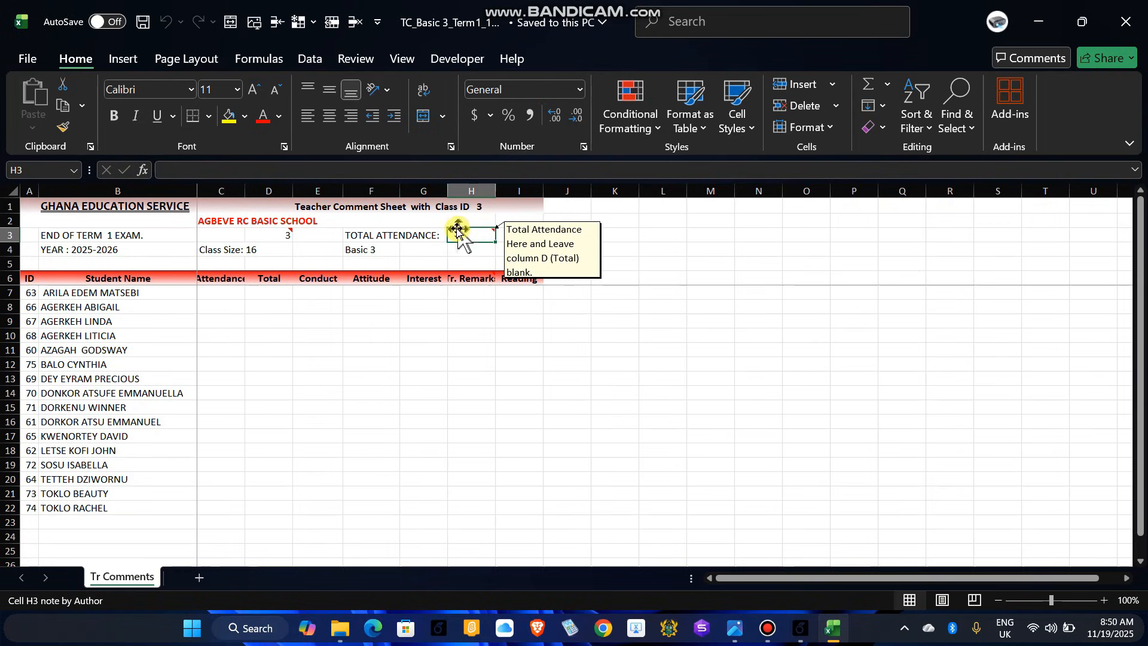
pyautogui.write('75')
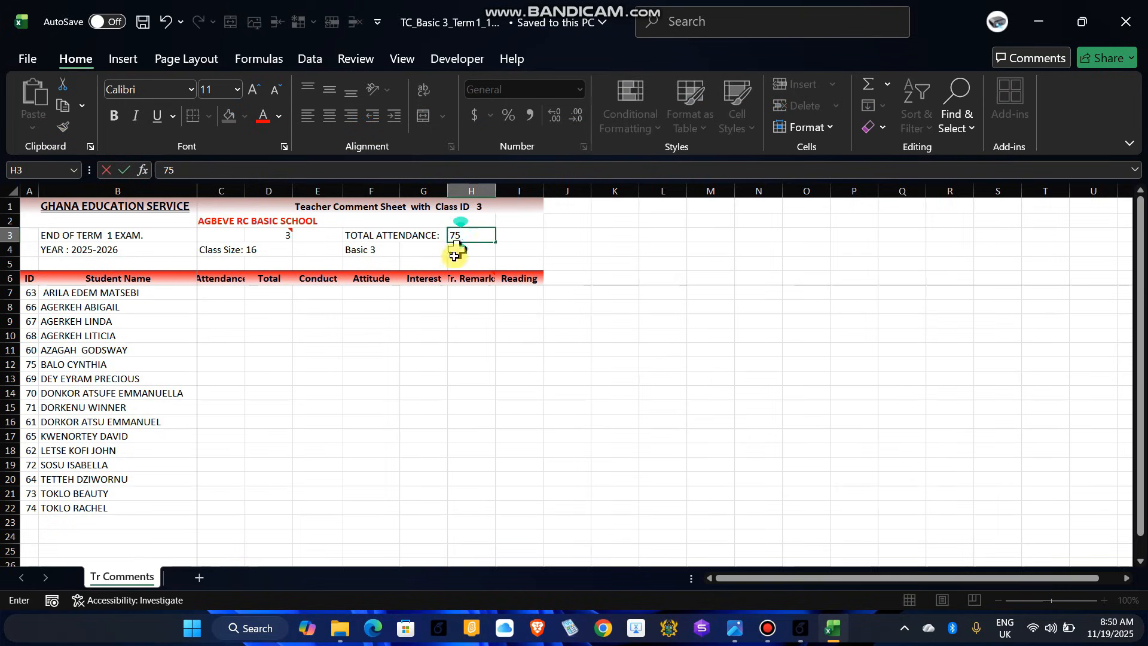
pyautogui.click(269, 307)
pyautogui.click(268, 349)
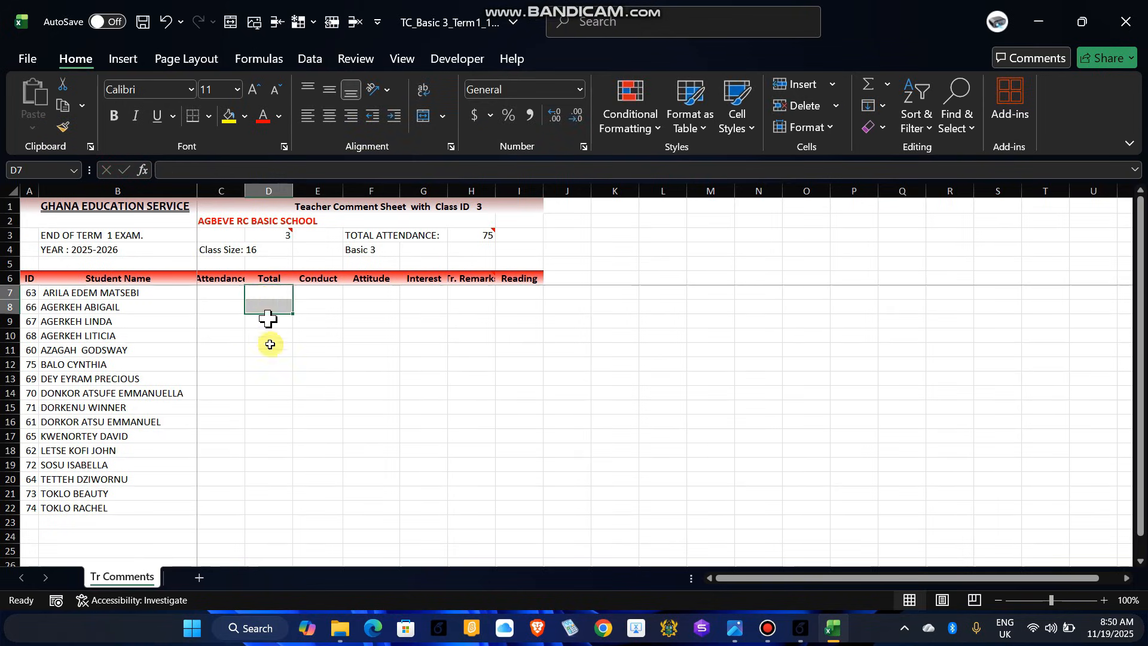
pyautogui.click(263, 307)
pyautogui.click(260, 378)
pyautogui.click(263, 407)
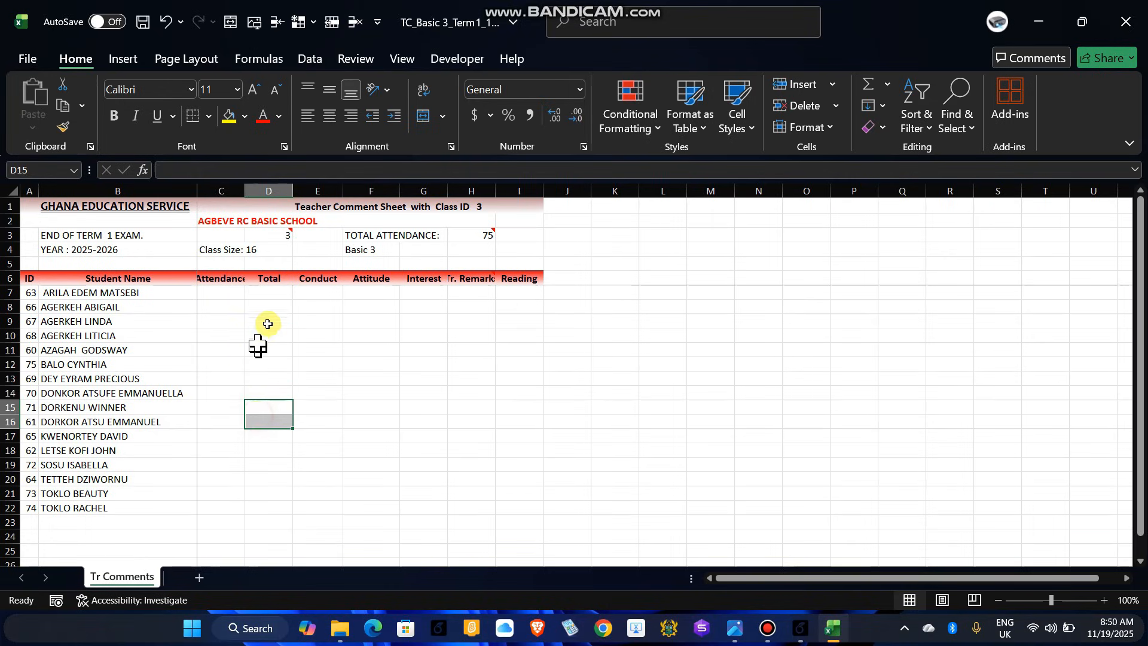
pyautogui.click(266, 321)
pyautogui.moveTo(217, 290); pyautogui.dragTo(212, 509)
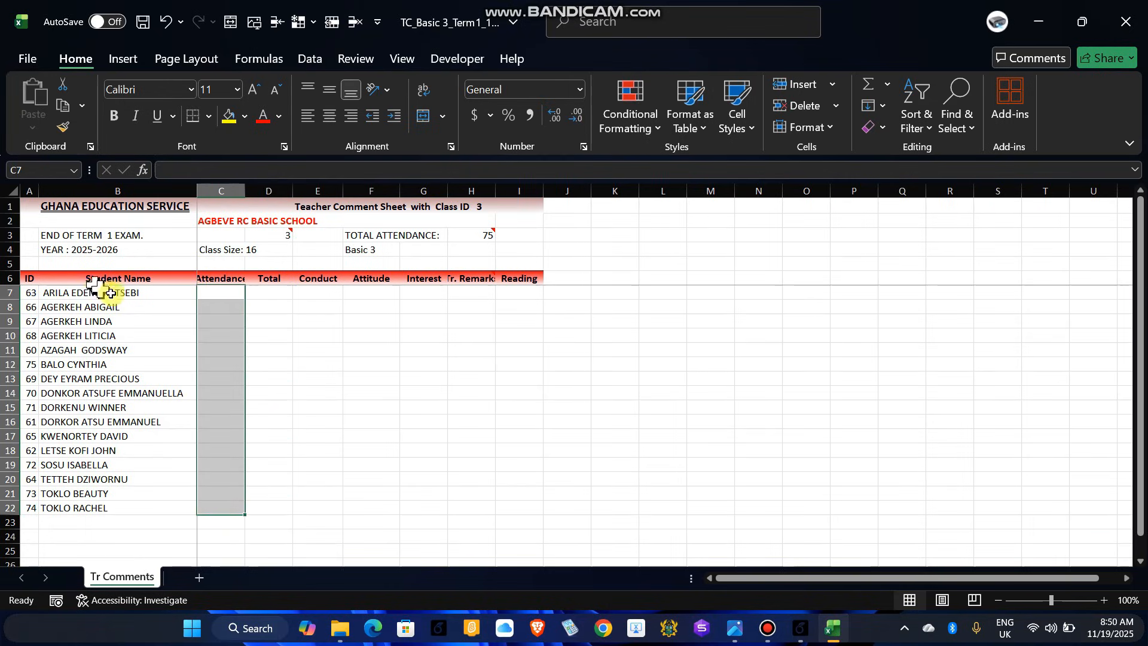
pyautogui.click(214, 296)
pyautogui.moveTo(218, 296); pyautogui.dragTo(226, 379)
pyautogui.moveTo(210, 427); pyautogui.dragTo(200, 469)
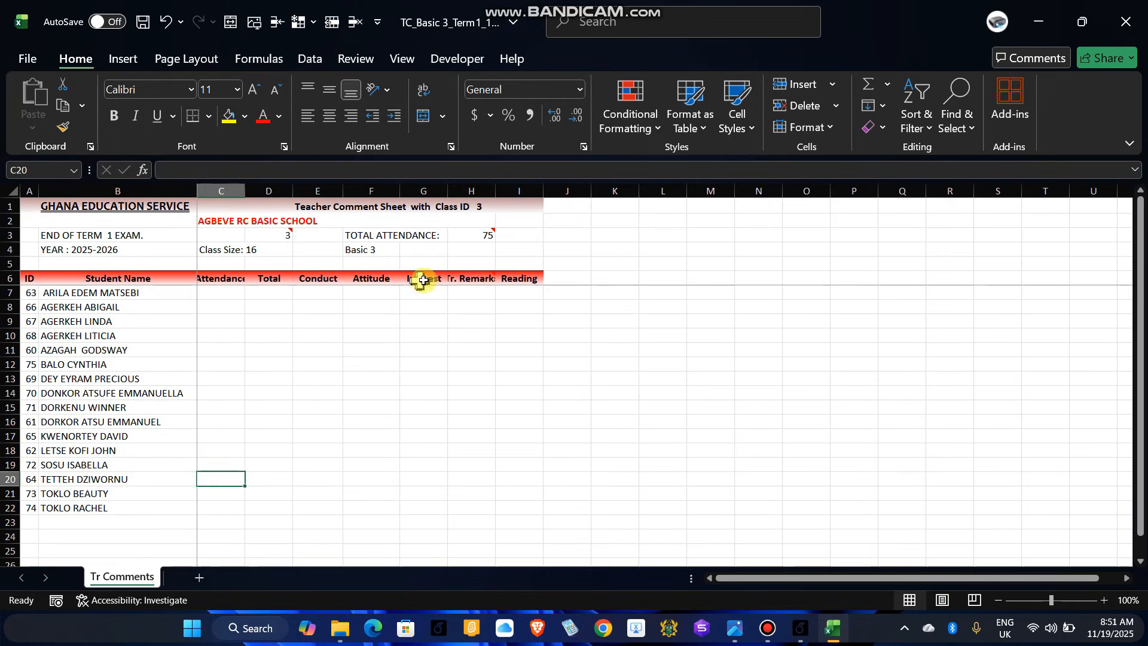
pyautogui.moveTo(477, 279)
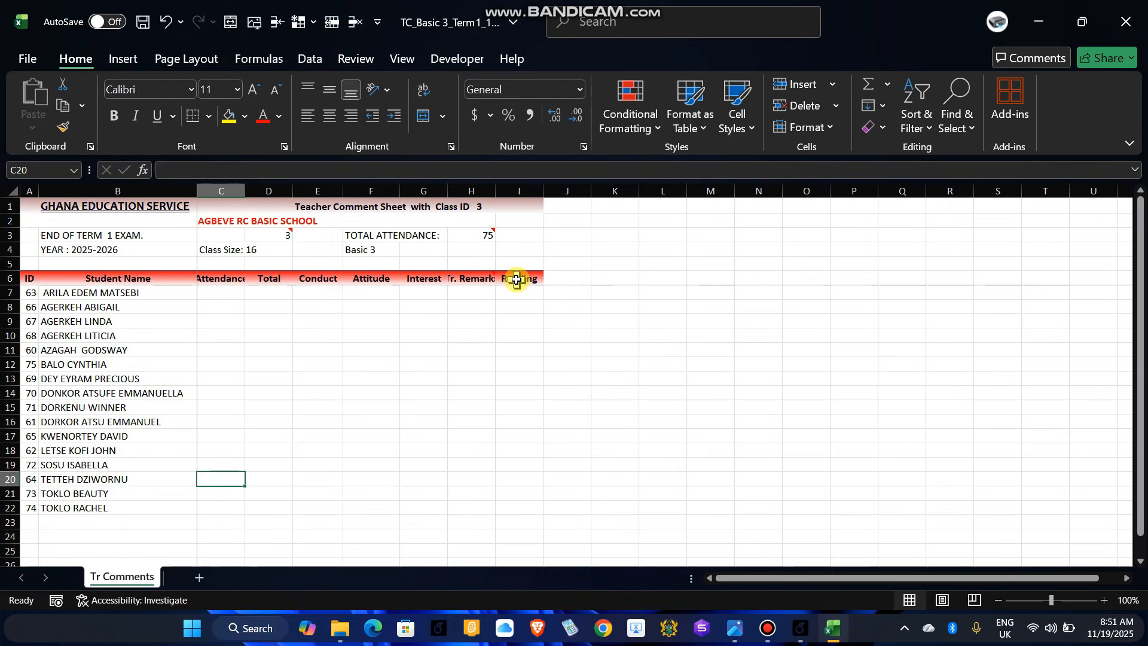
pyautogui.click(317, 293)
pyautogui.click(321, 309)
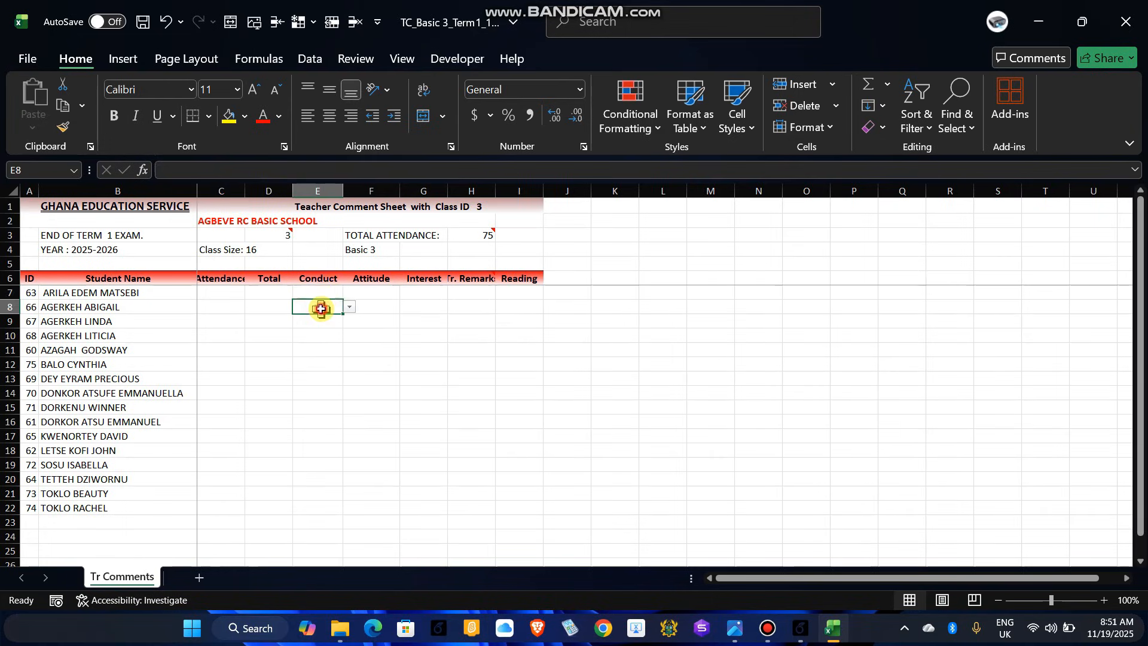
pyautogui.click(323, 296)
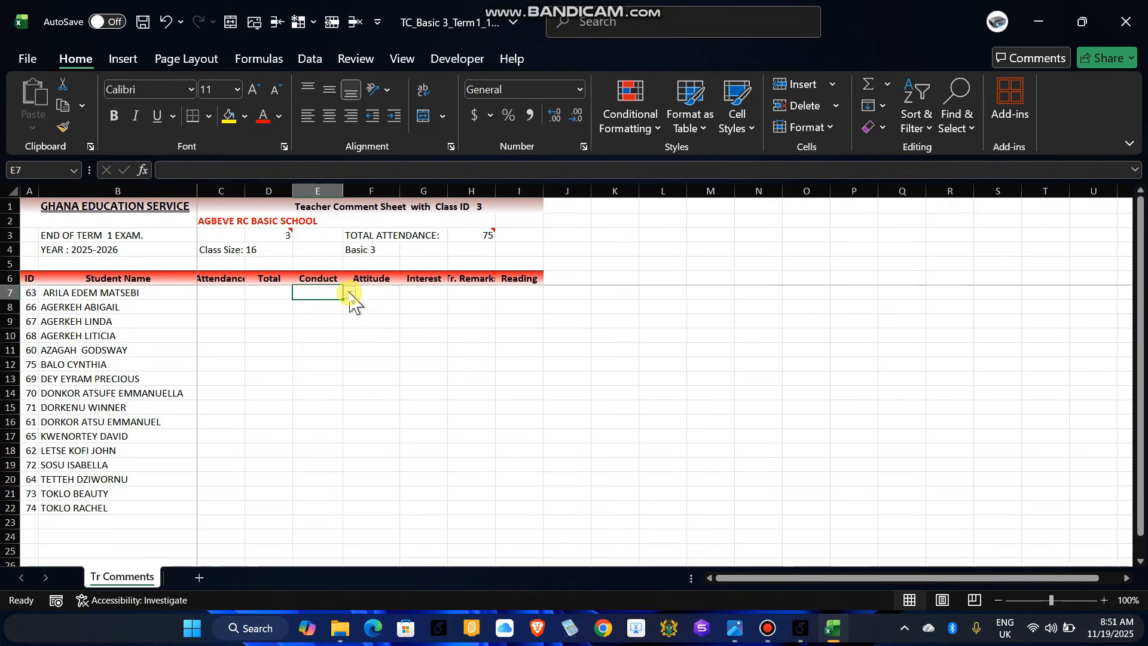
pyautogui.click(350, 293)
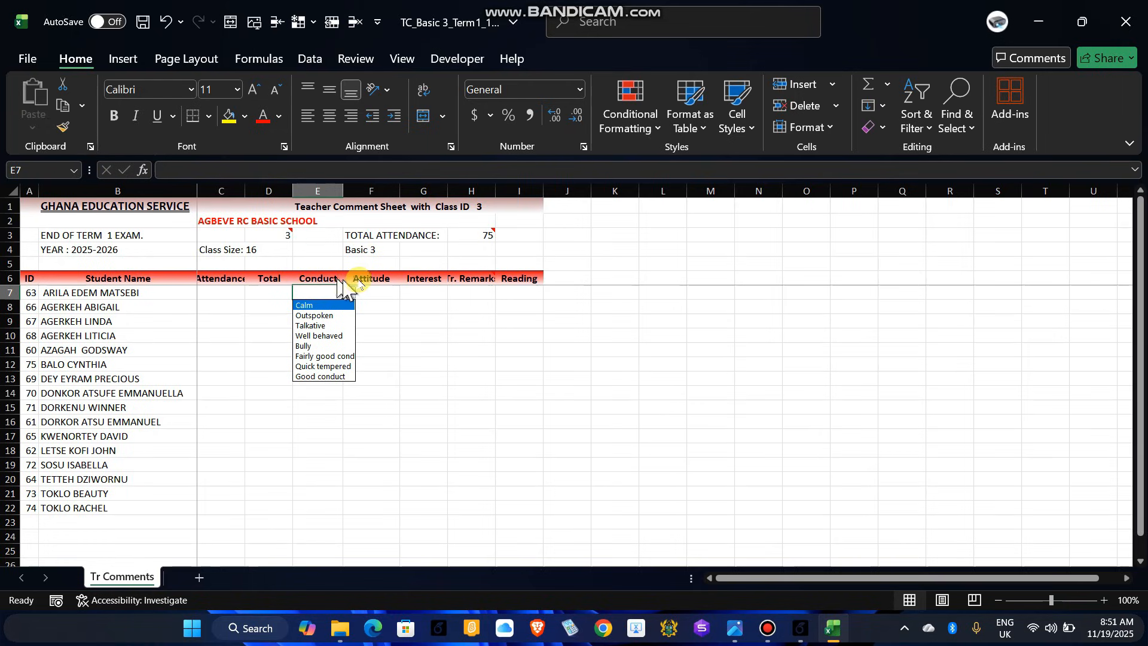
pyautogui.click(417, 294)
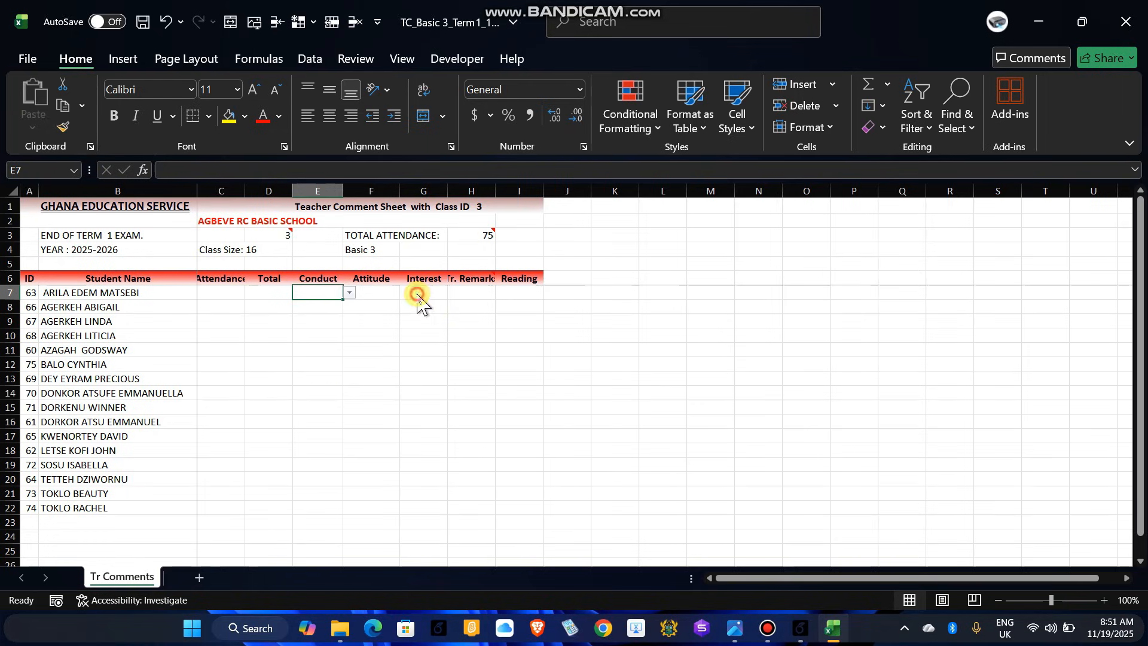
pyautogui.click(420, 293)
pyautogui.click(455, 292)
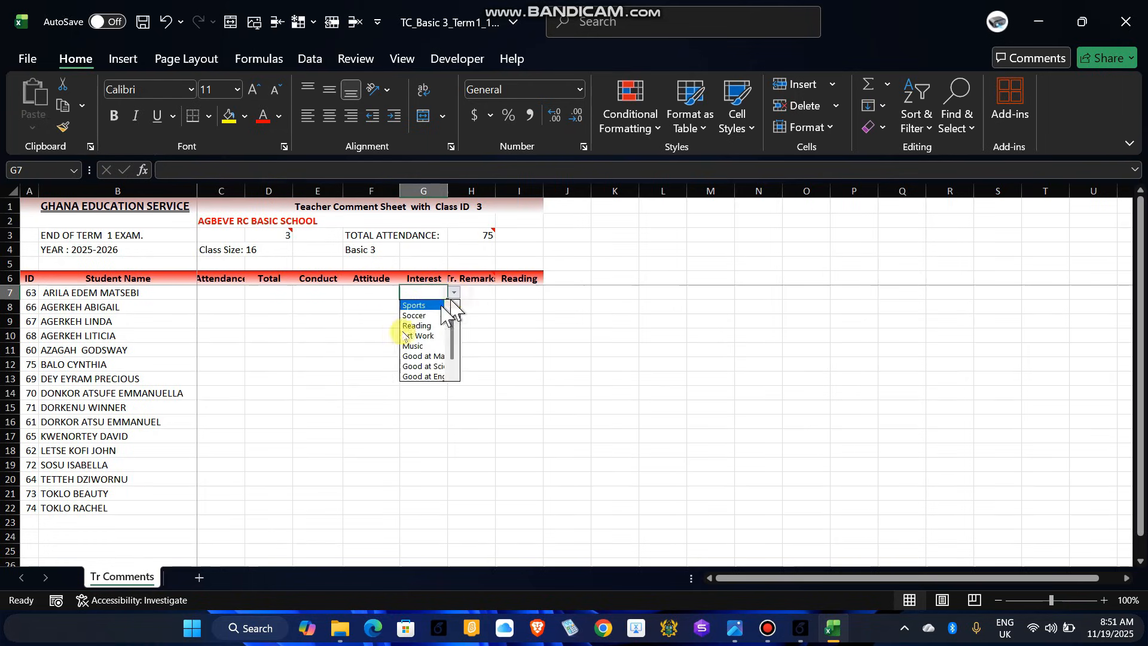
pyautogui.click(353, 335)
pyautogui.click(362, 334)
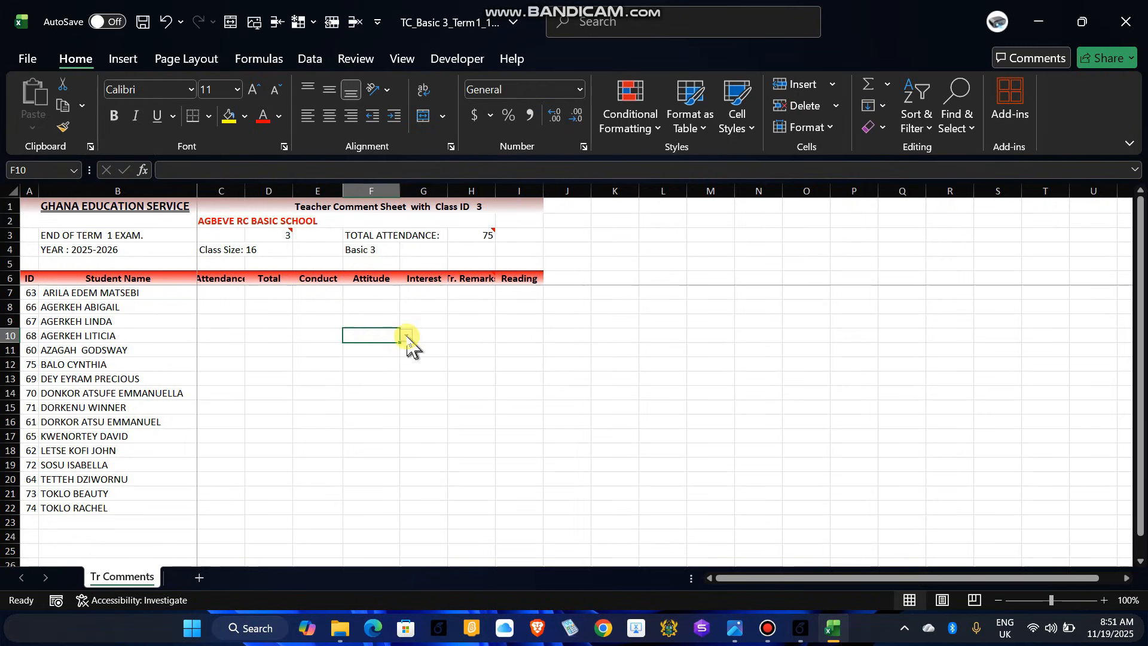
pyautogui.click(406, 335)
pyautogui.click(455, 355)
pyautogui.click(468, 349)
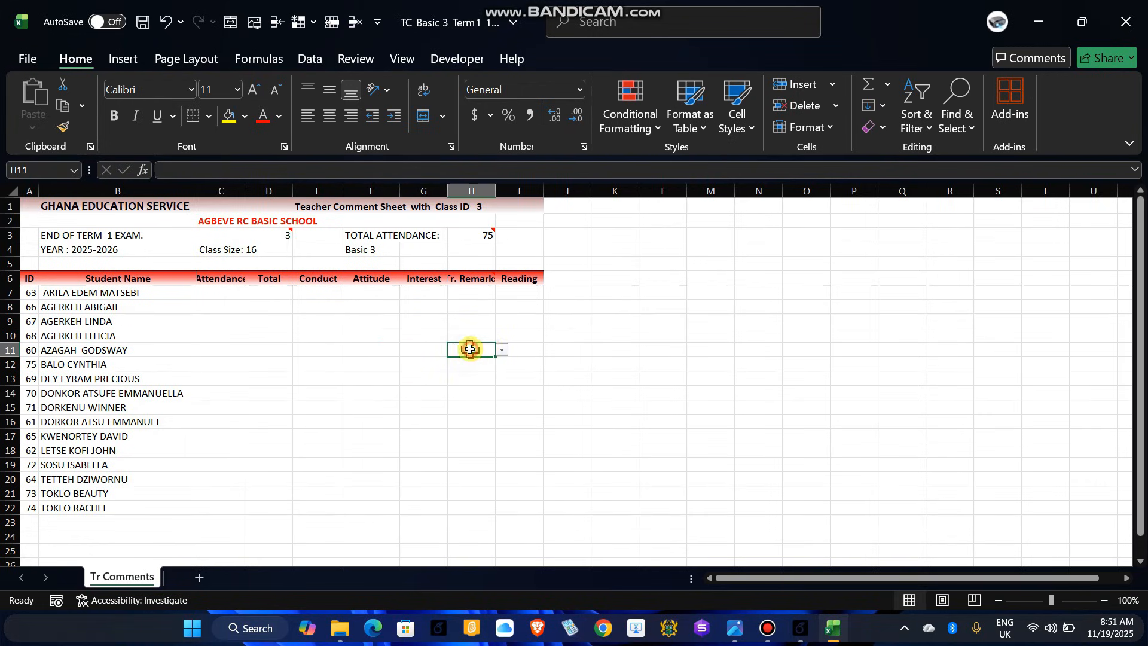
pyautogui.click(502, 350)
pyautogui.scroll(-1, 472, 395)
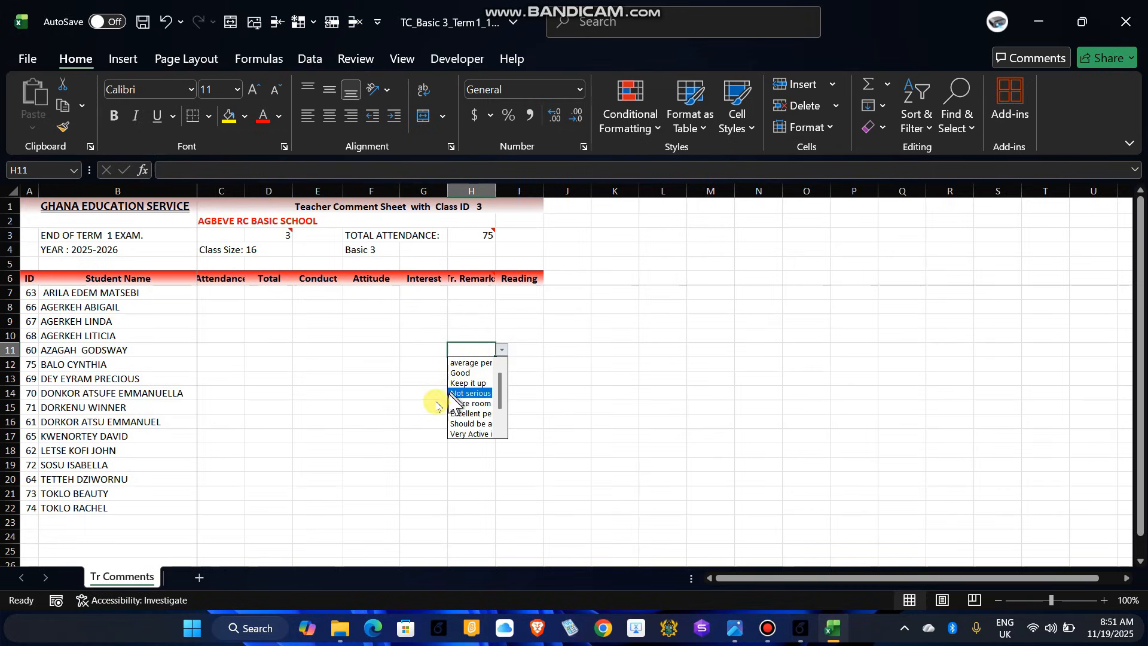
pyautogui.click(417, 385)
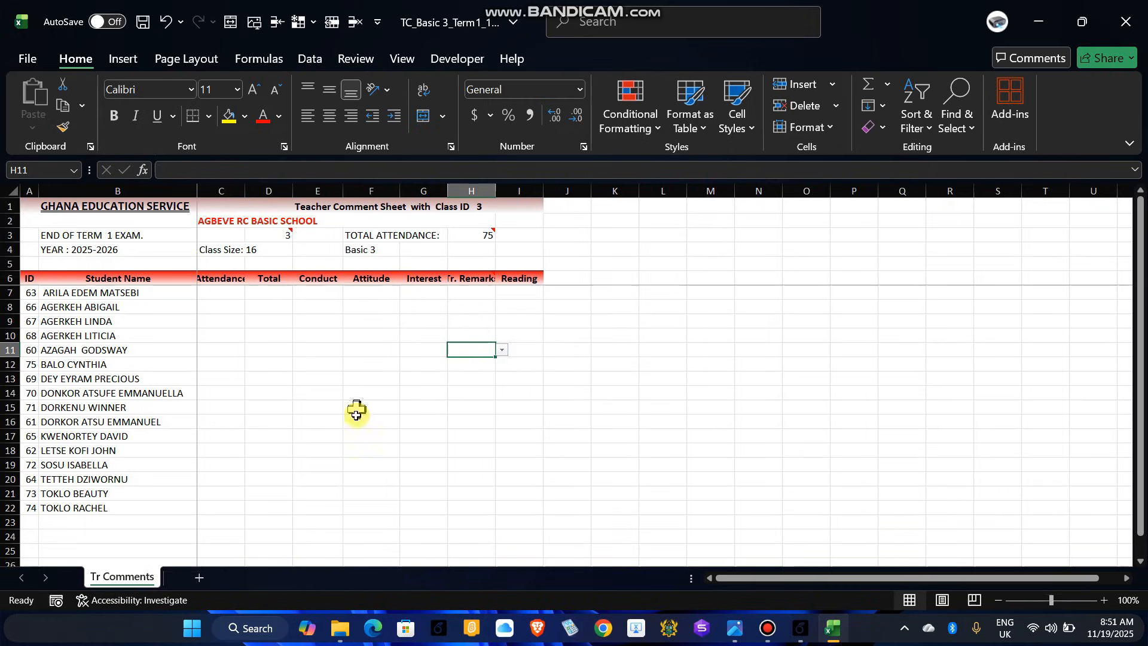
pyautogui.click(387, 325)
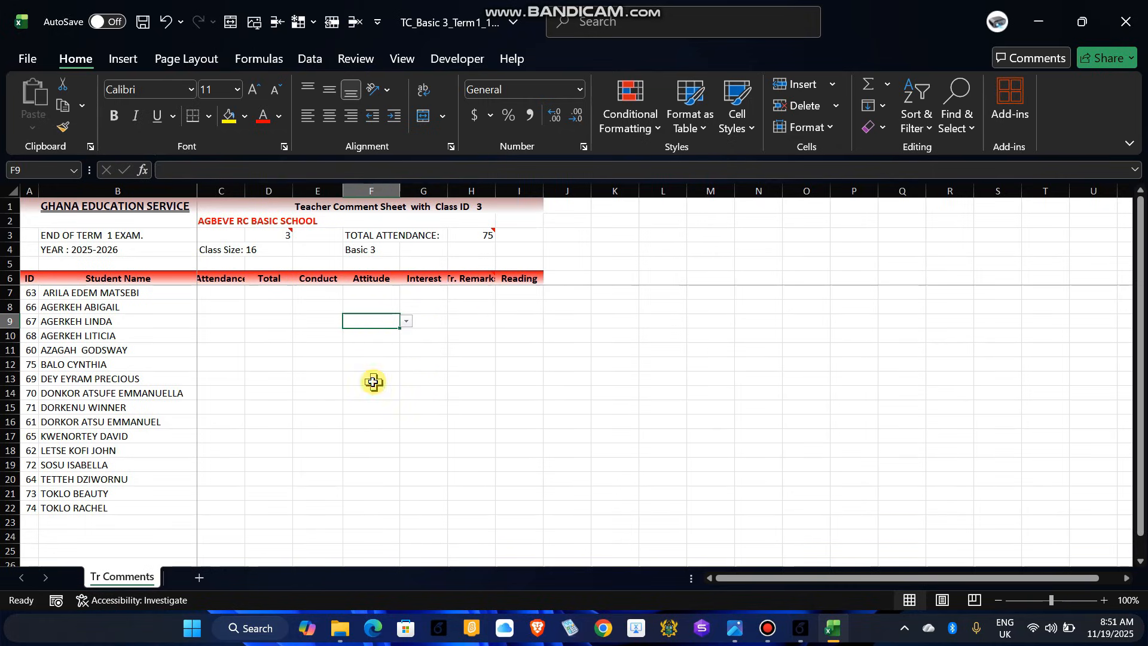
pyautogui.click(375, 379)
pyautogui.click(417, 335)
pyautogui.click(441, 408)
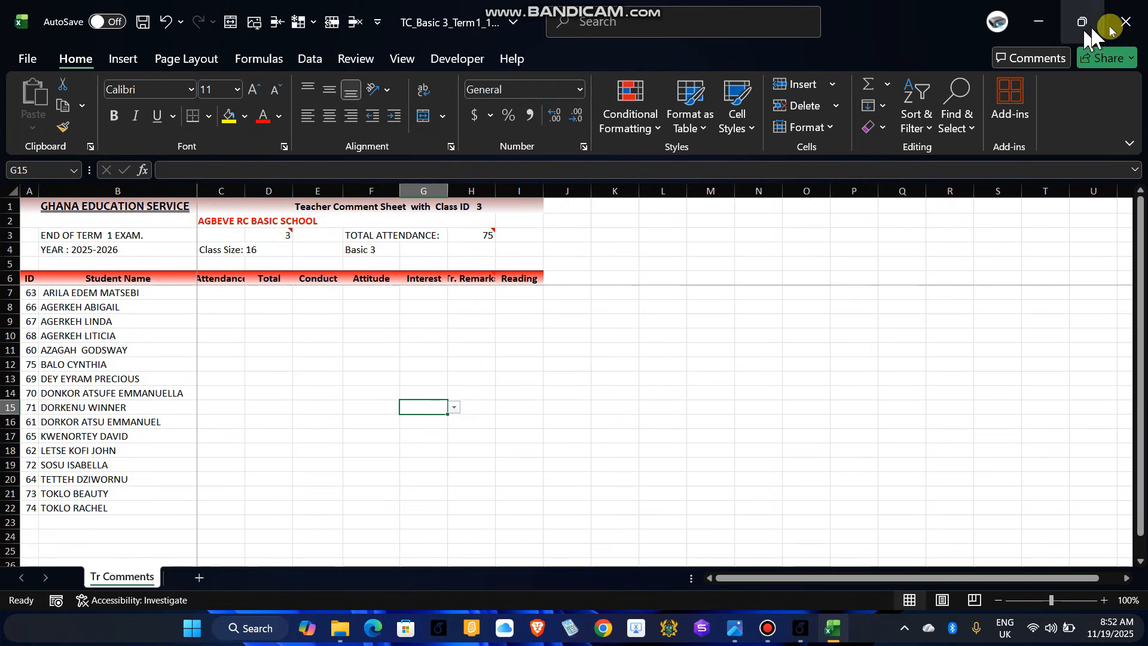
# Step: Close the teacher comment workbook without saving and minimize File Explorer
pyautogui.click(1133, 24)
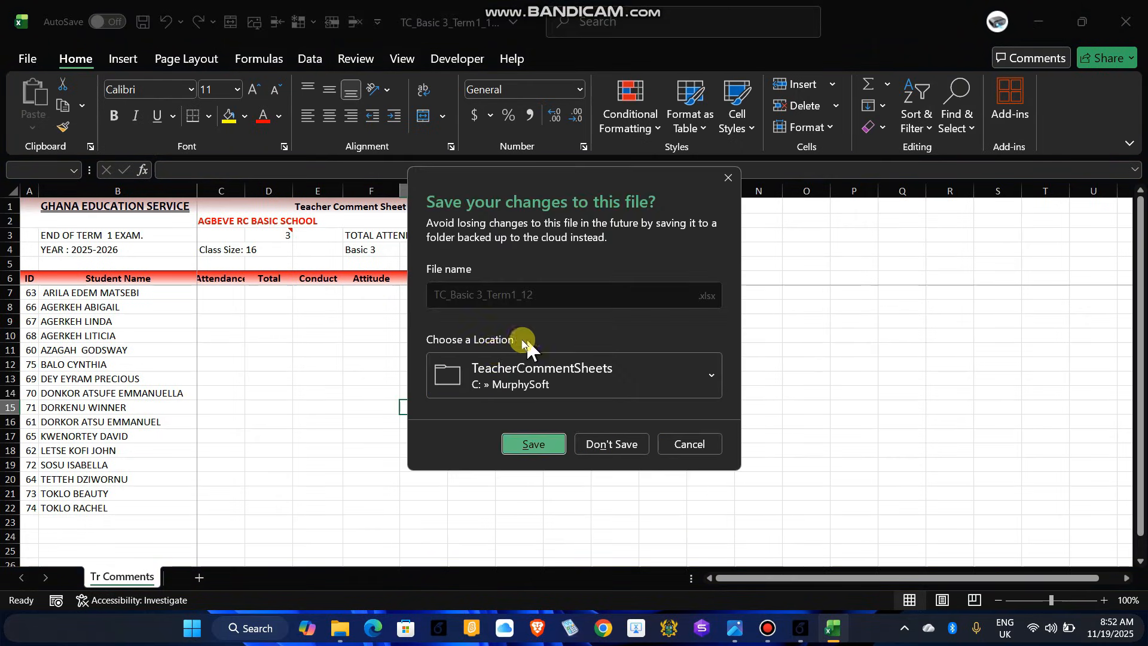
pyautogui.click(612, 445)
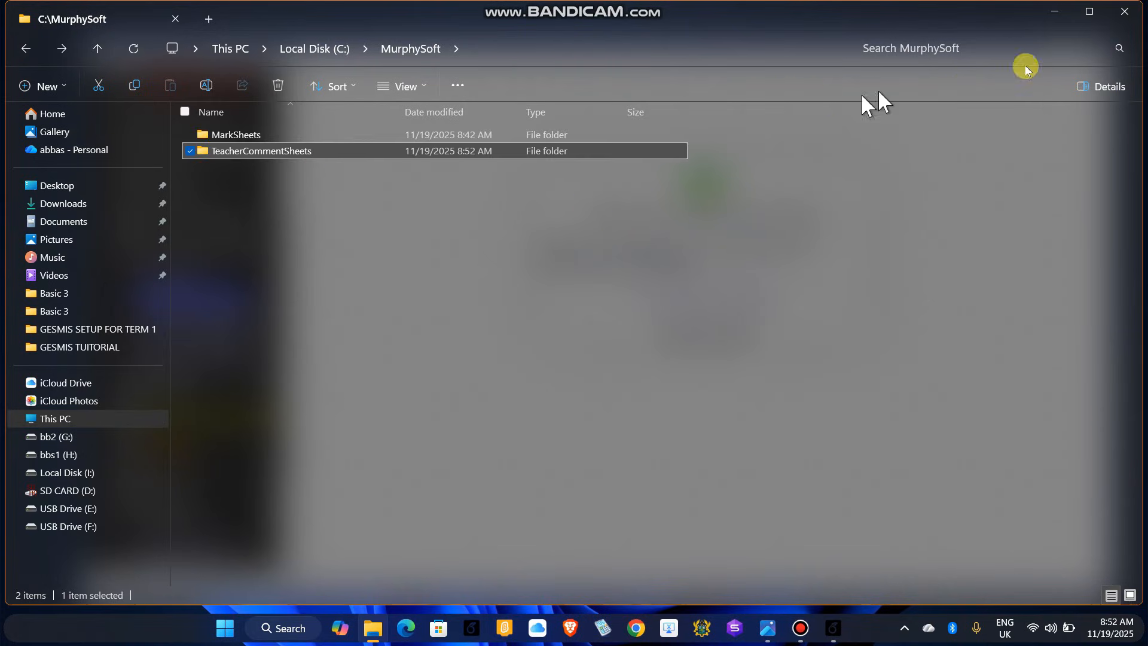
pyautogui.click(1051, 12)
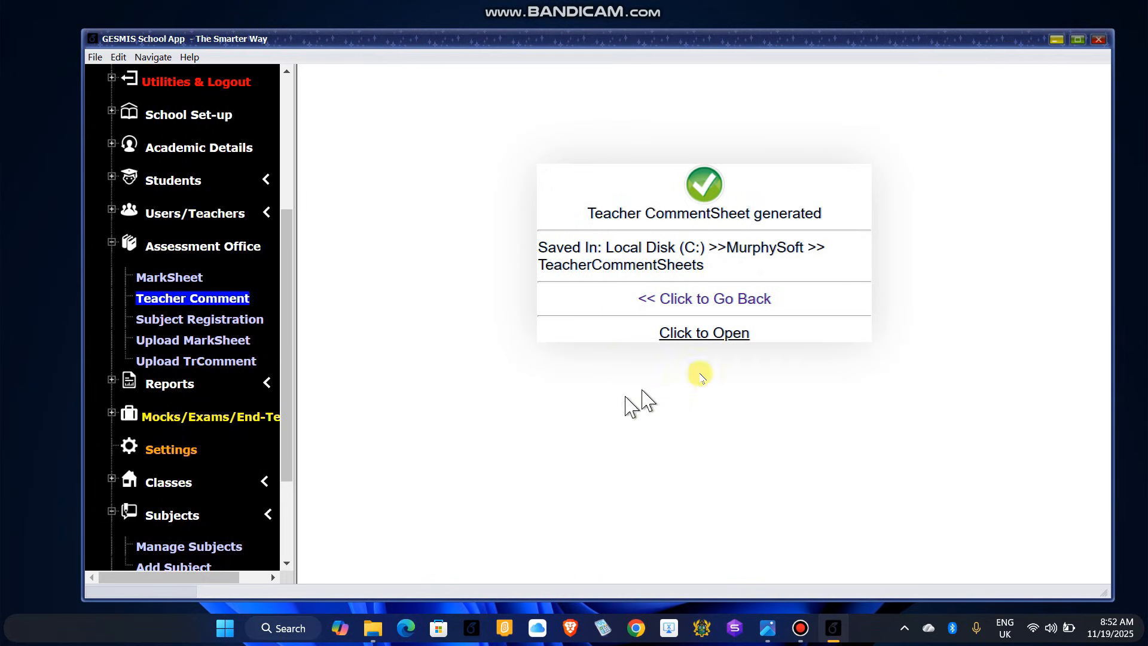
# Step: Go back from the generated-sheet confirmation to the Teacher Comment Sheet page
pyautogui.click(738, 302)
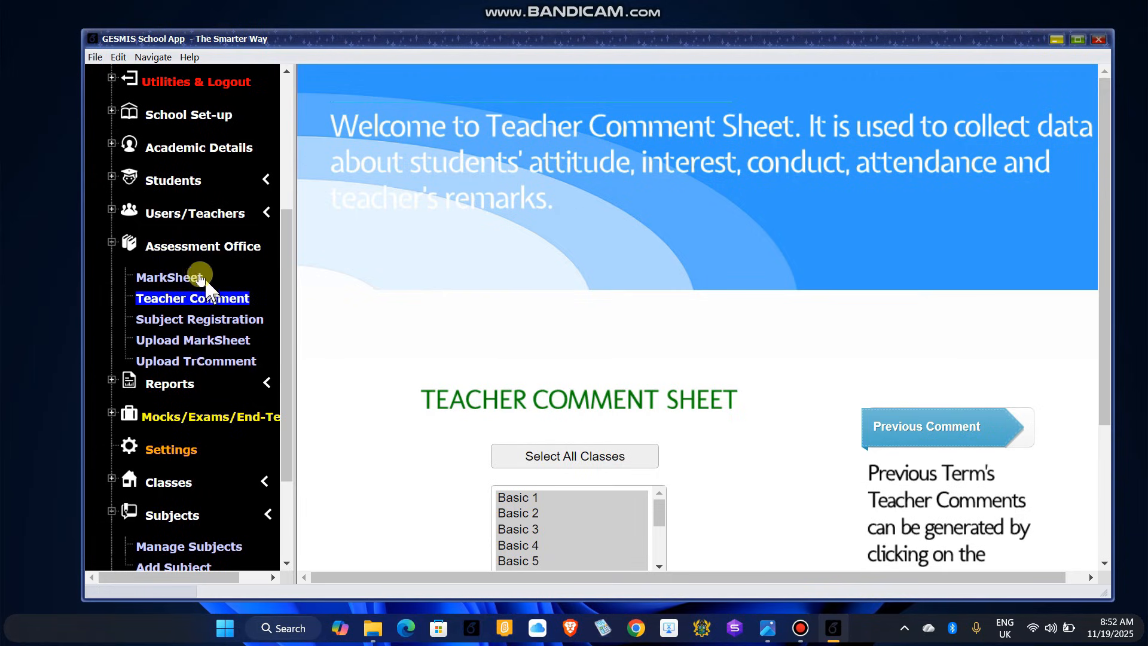
# Step: Open the 2025-2026 Term 1 Upload MarkSheet form with the exam total at 100
pyautogui.click(182, 340)
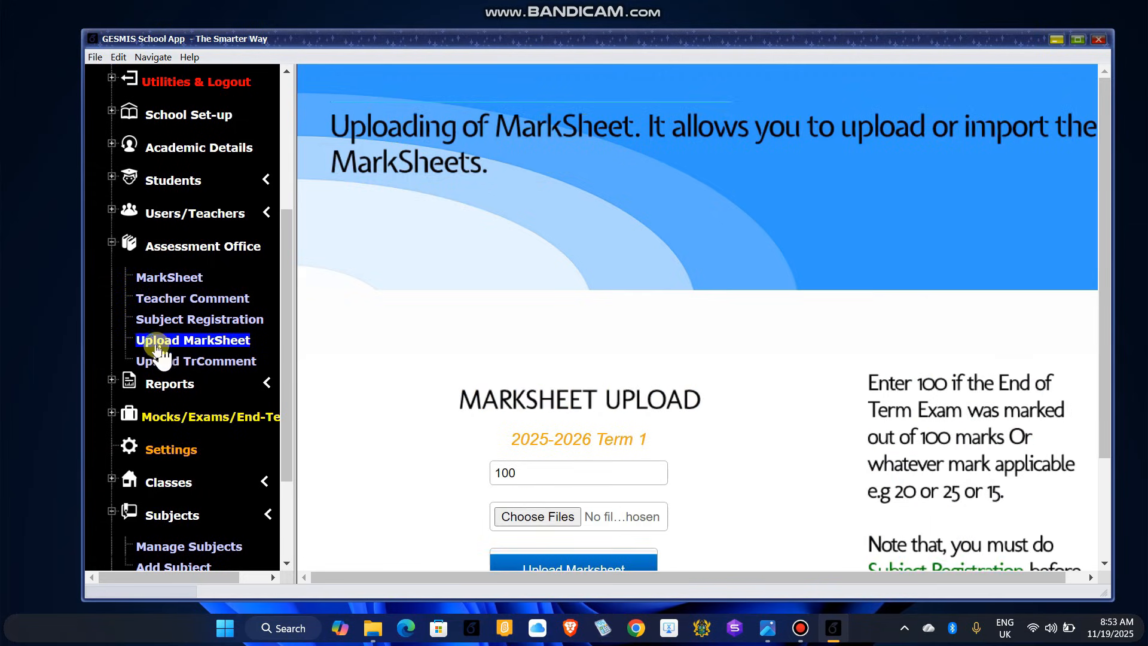
pyautogui.scroll(-3, 813, 436)
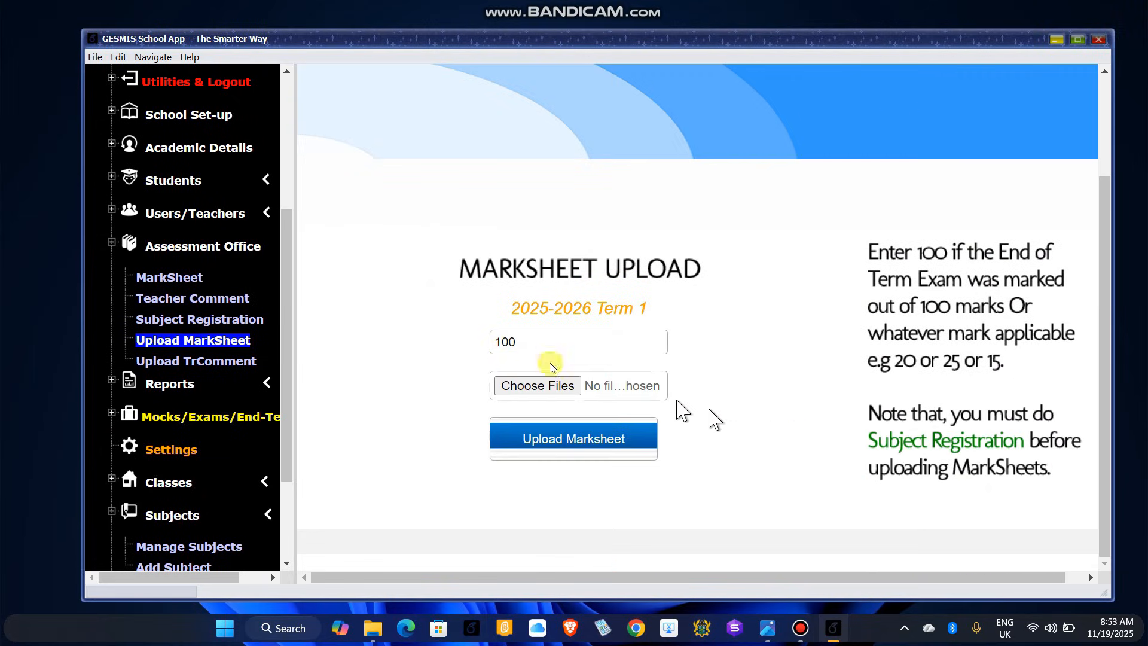
pyautogui.click(518, 341)
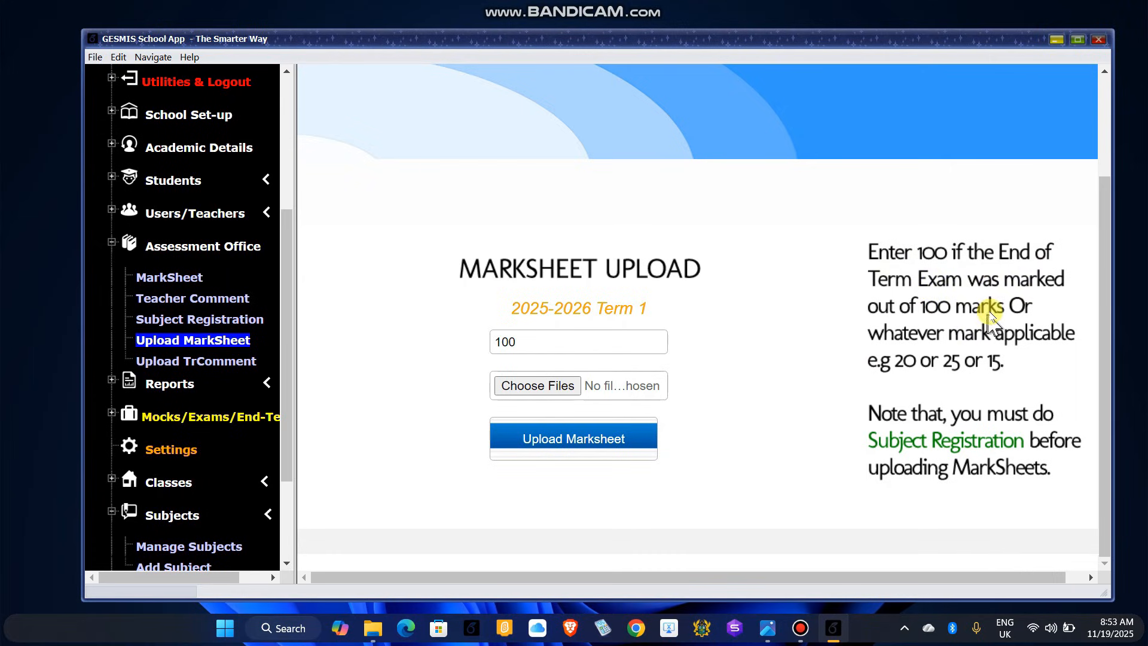
pyautogui.click(529, 338)
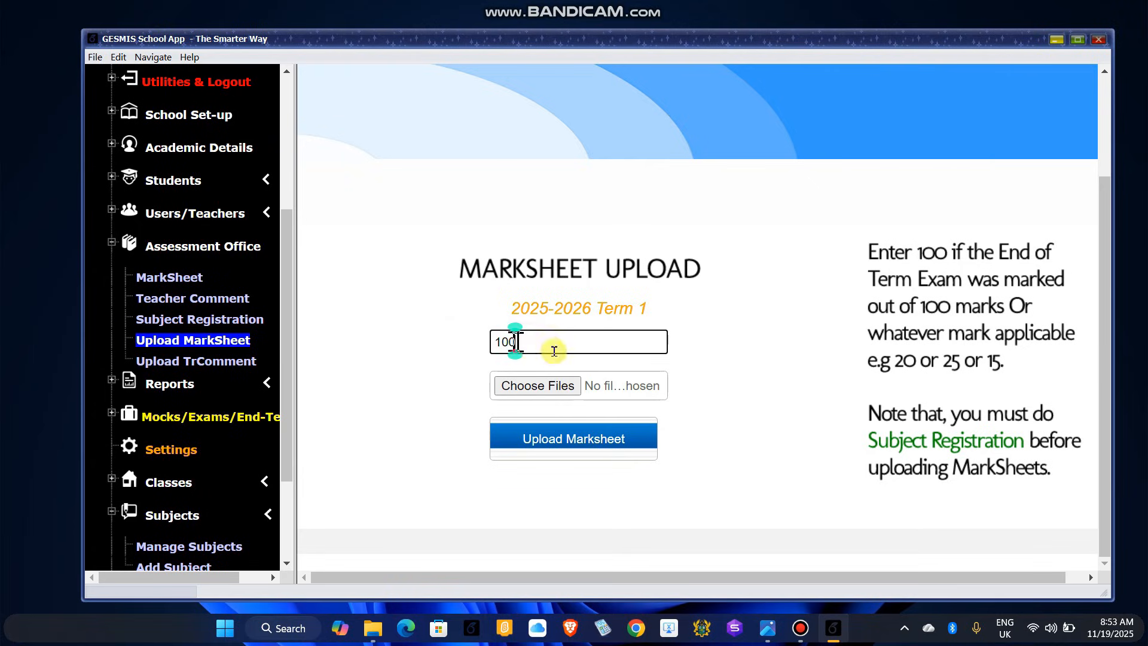
# Step: Browse the file picker to Desktop > GESMIS TUITORIAL > MarkSheets > Basic 3
pyautogui.click(538, 387)
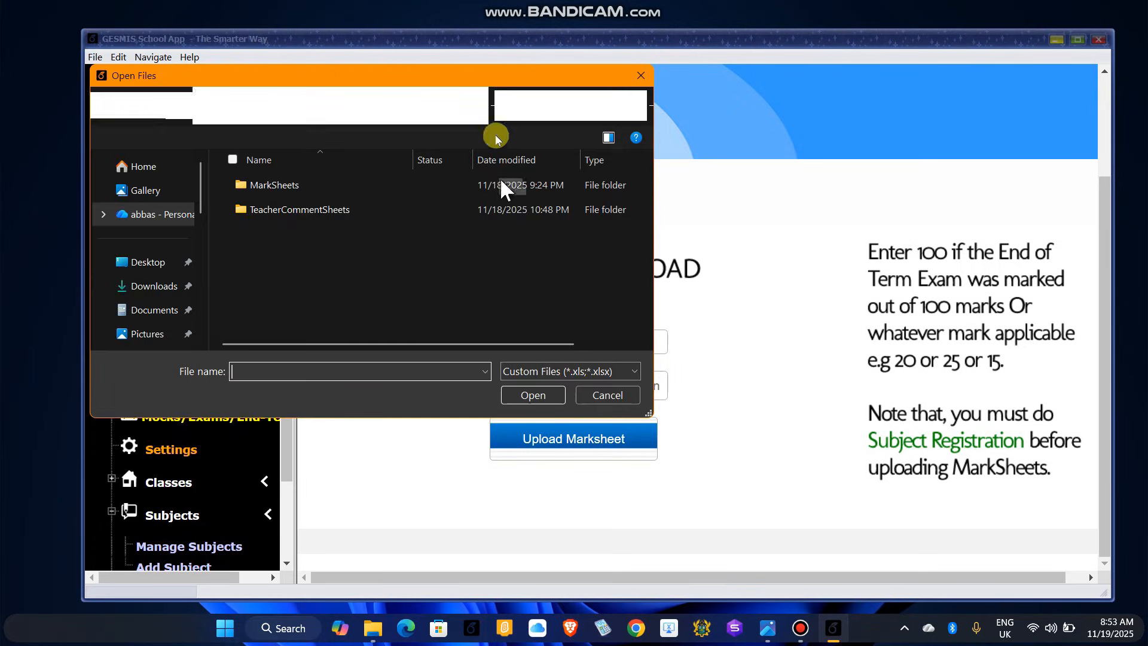
pyautogui.moveTo(472, 80); pyautogui.dragTo(681, 136)
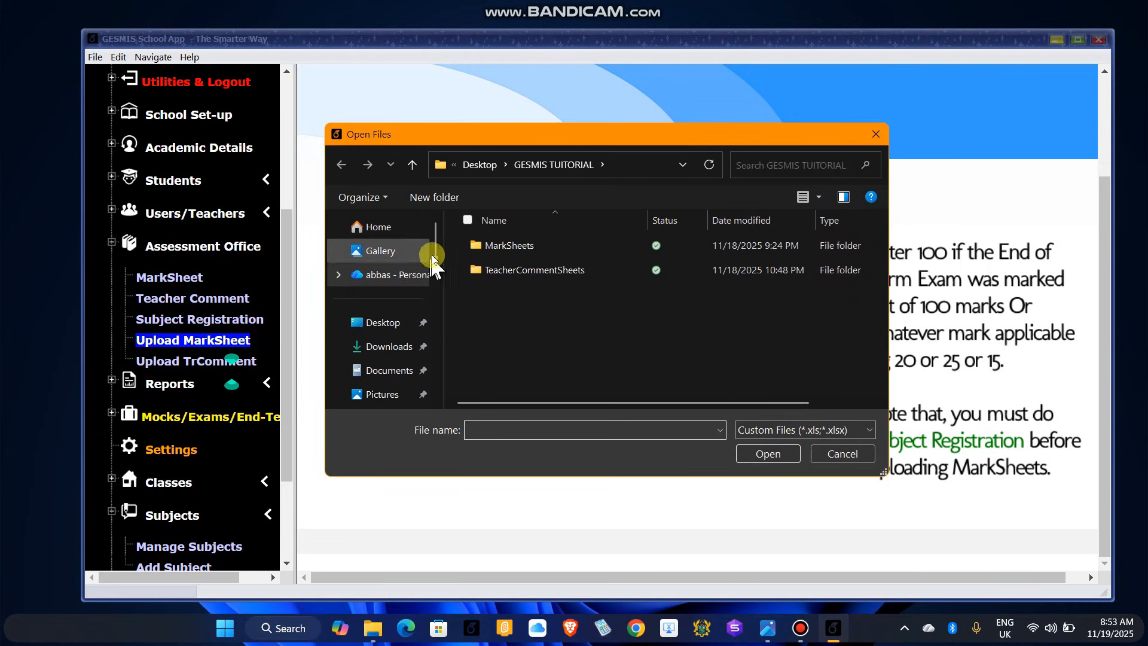
pyautogui.moveTo(433, 246)
pyautogui.mouseDown()
pyautogui.moveTo(435, 290)
pyautogui.moveTo(439, 235)
pyautogui.mouseUp()
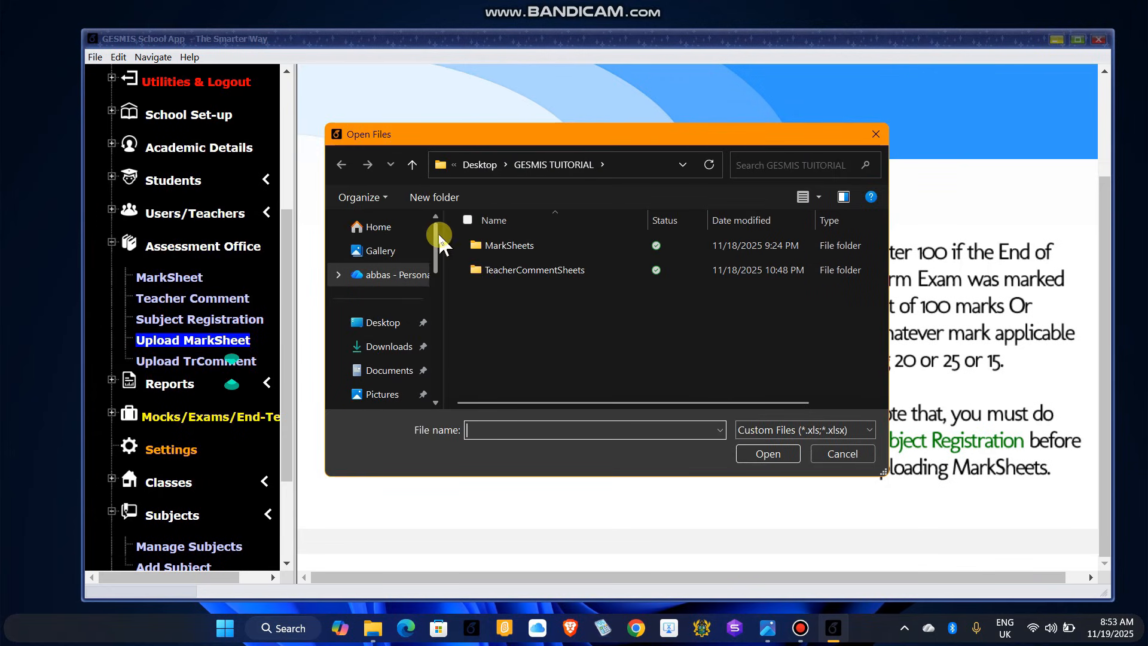
pyautogui.click(383, 328)
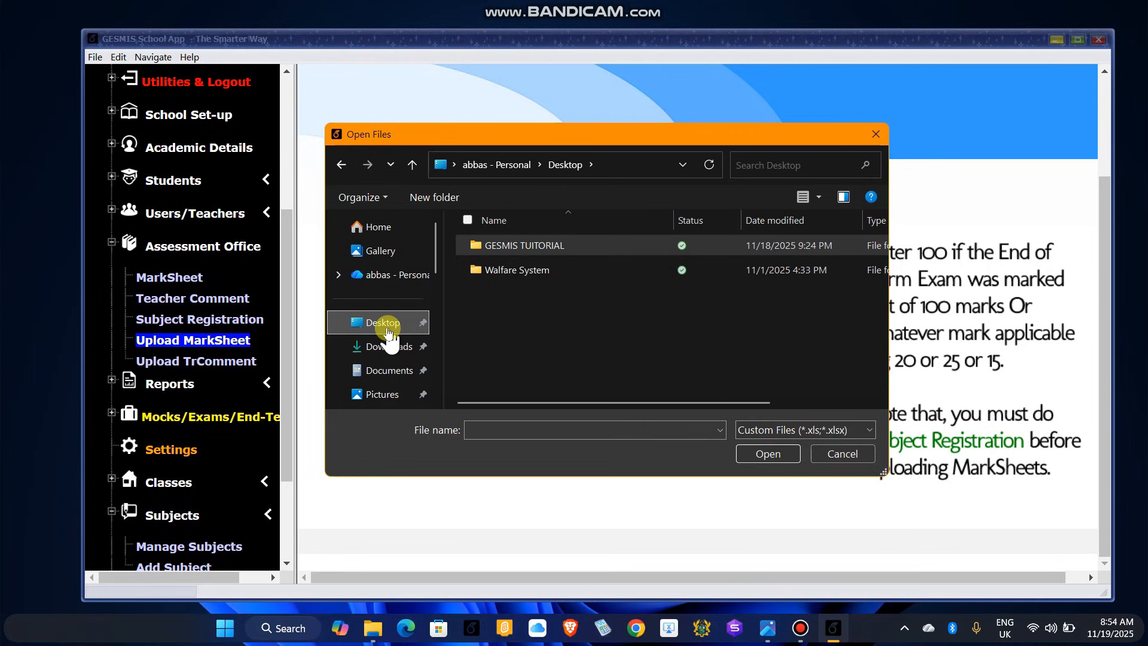
pyautogui.click(538, 248)
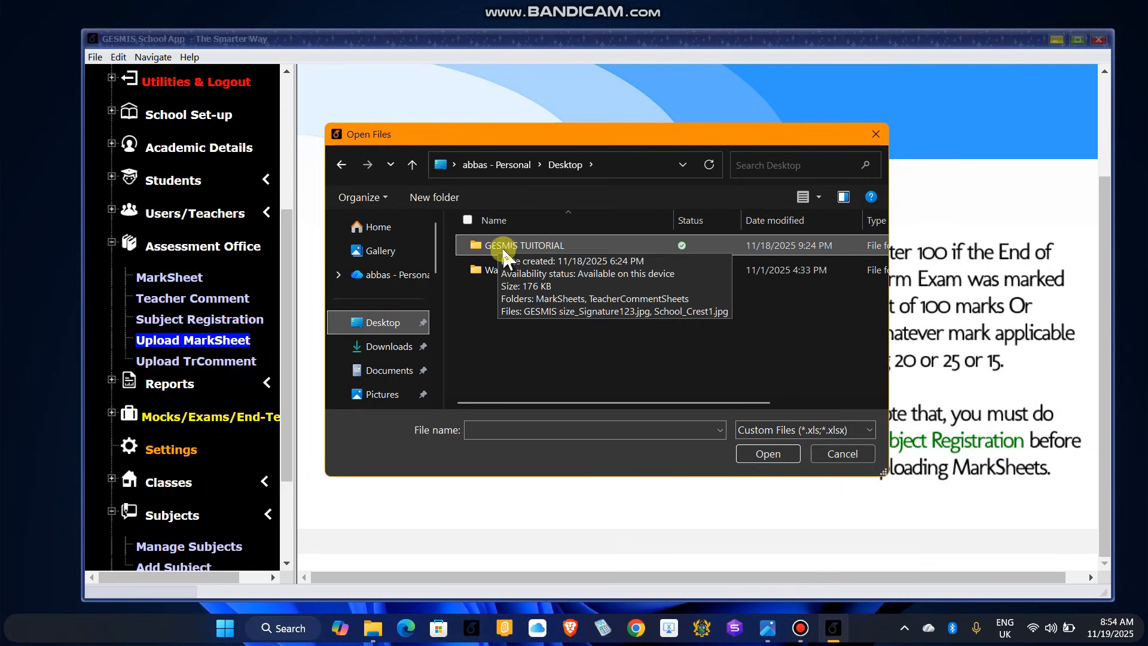
pyautogui.doubleClick(539, 246)
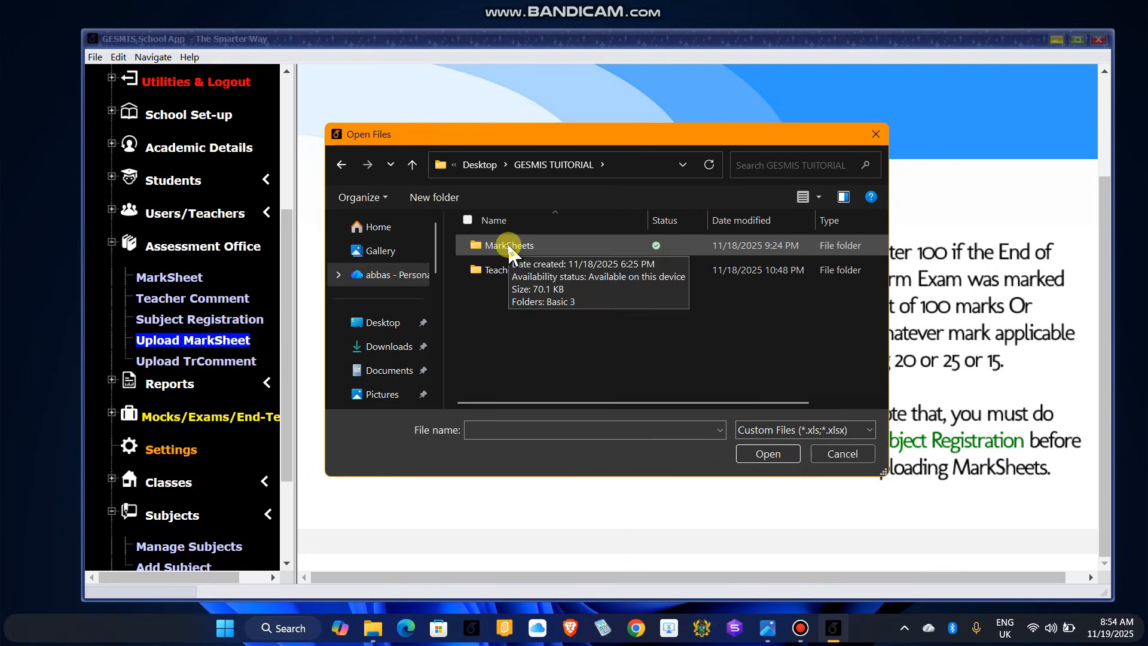
pyautogui.doubleClick(516, 247)
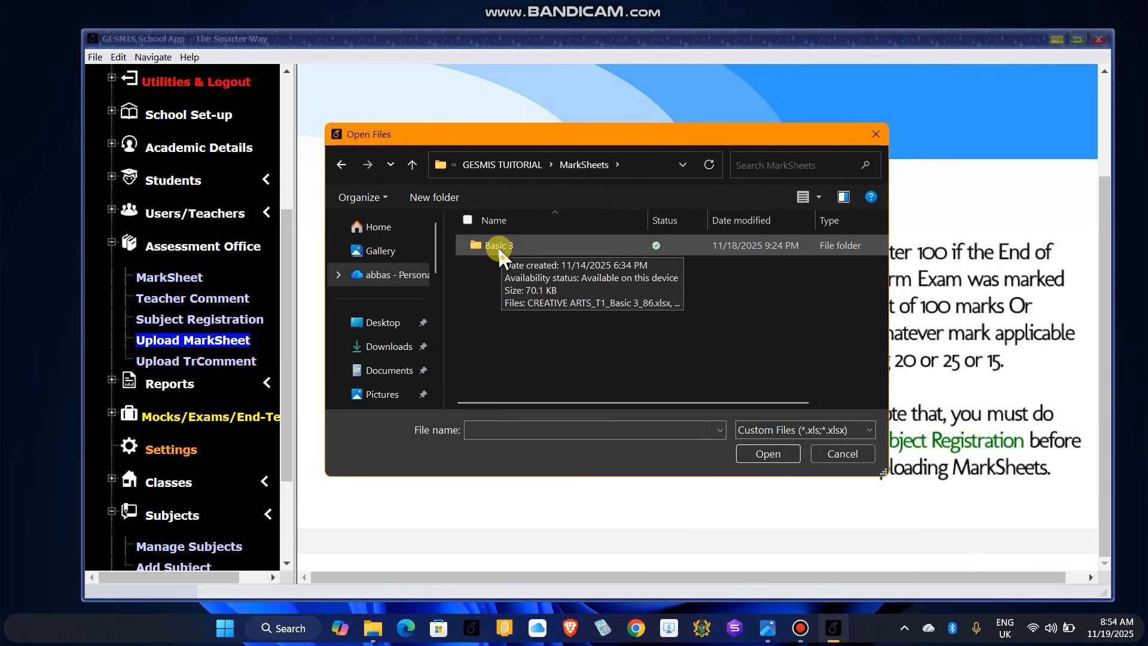
pyautogui.doubleClick(496, 246)
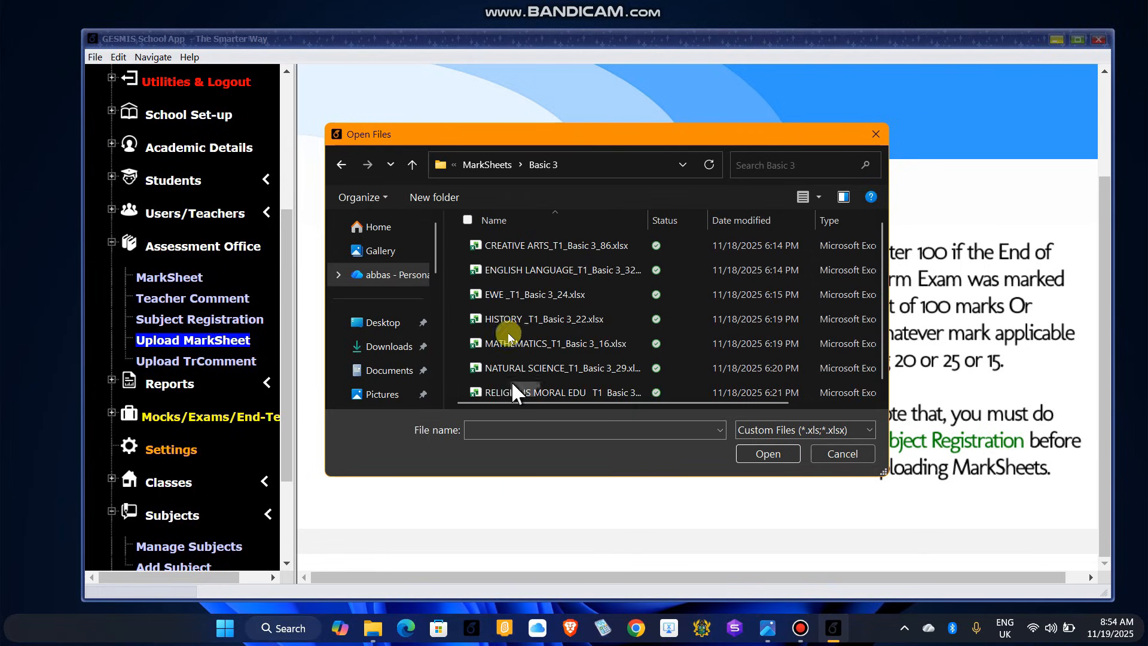
# Step: Select all seven Basic 3 subject mark sheets and submit them for upload
pyautogui.click(467, 220)
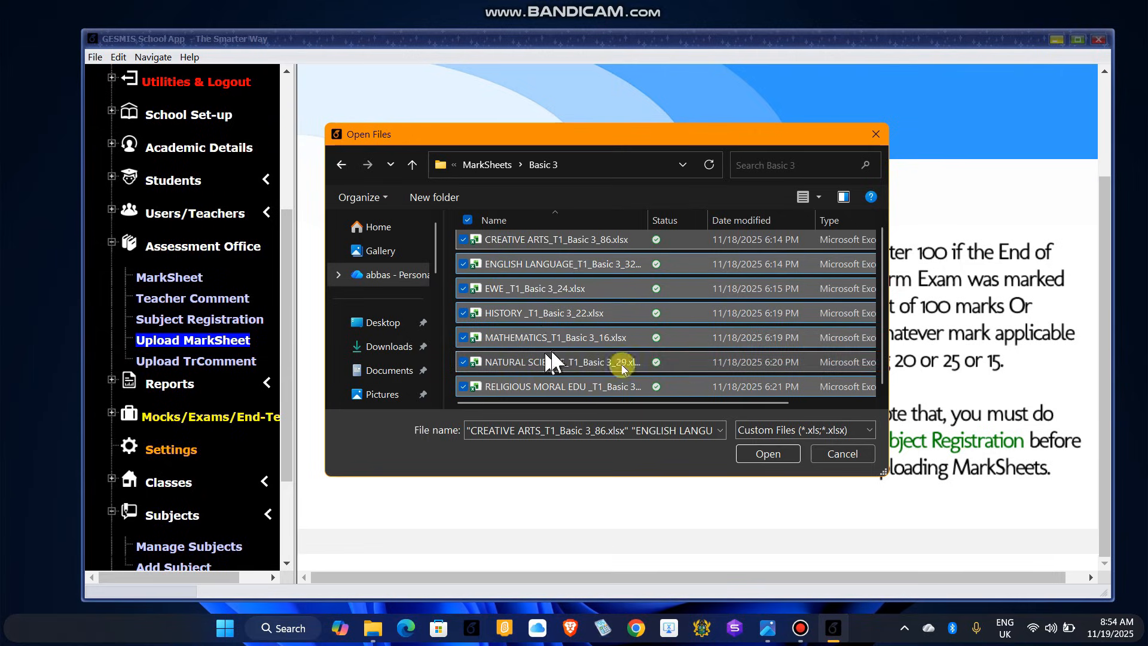
pyautogui.click(769, 455)
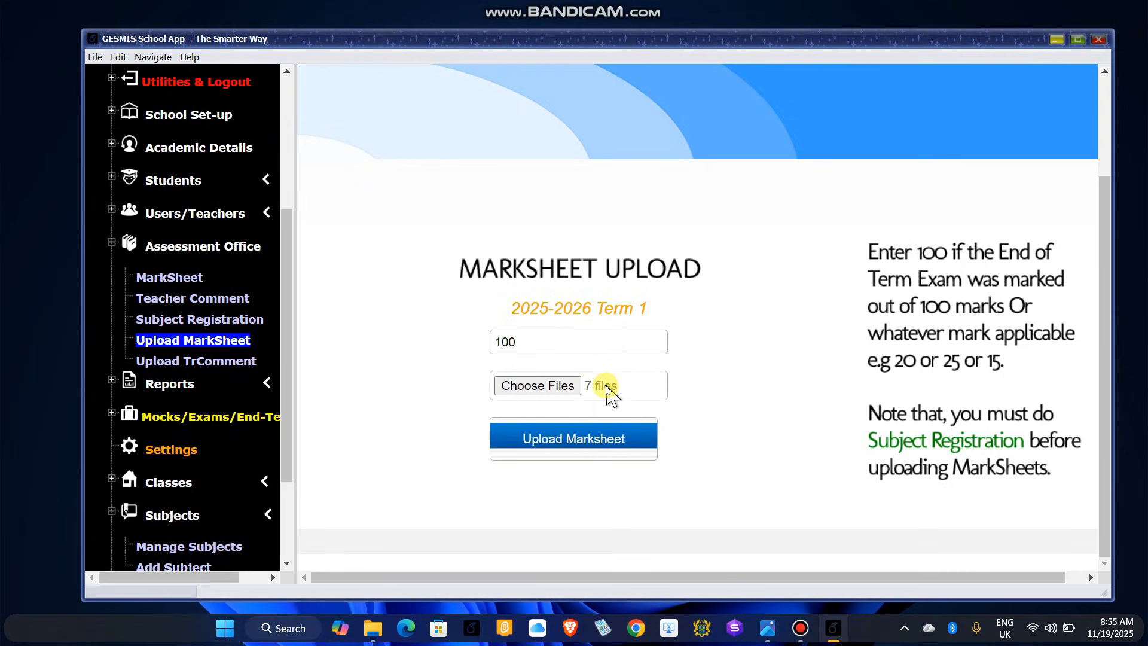
pyautogui.click(575, 449)
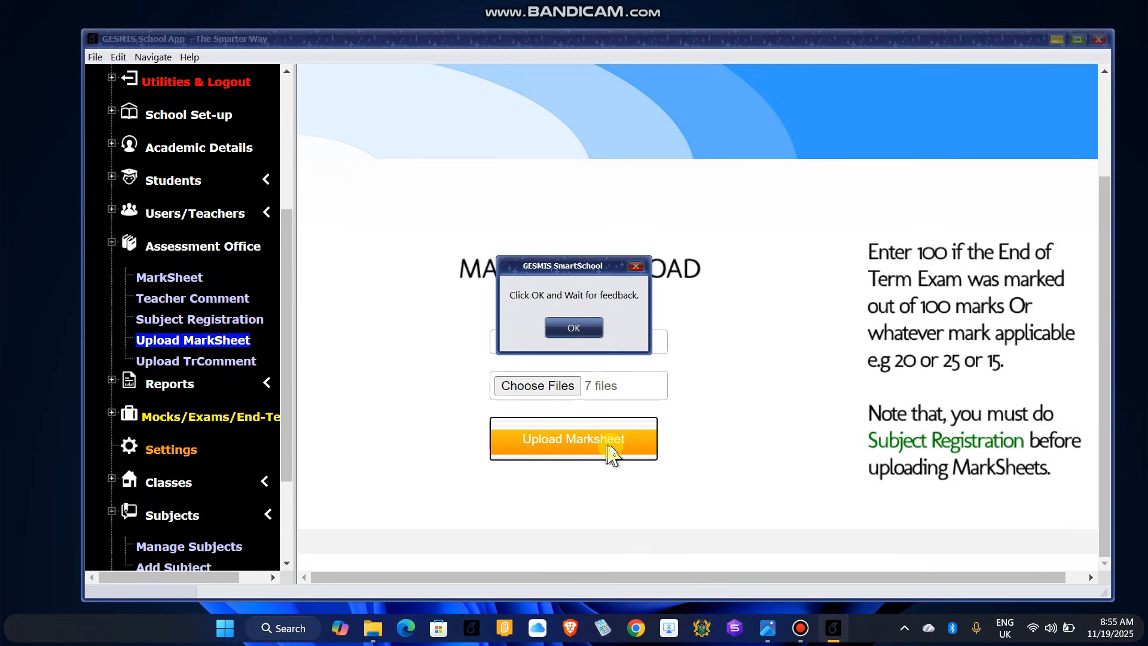
# Step: Confirm the seven Basic 3 marksheet uploads and go to the Upload TrComment page
pyautogui.click(574, 328)
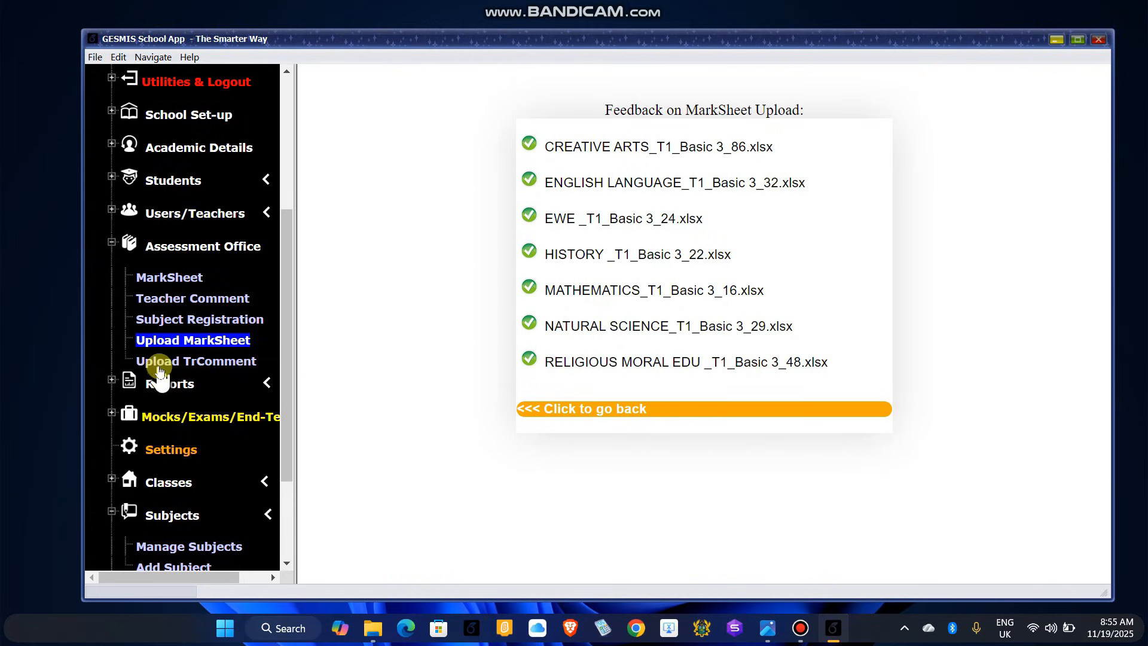
pyautogui.click(213, 363)
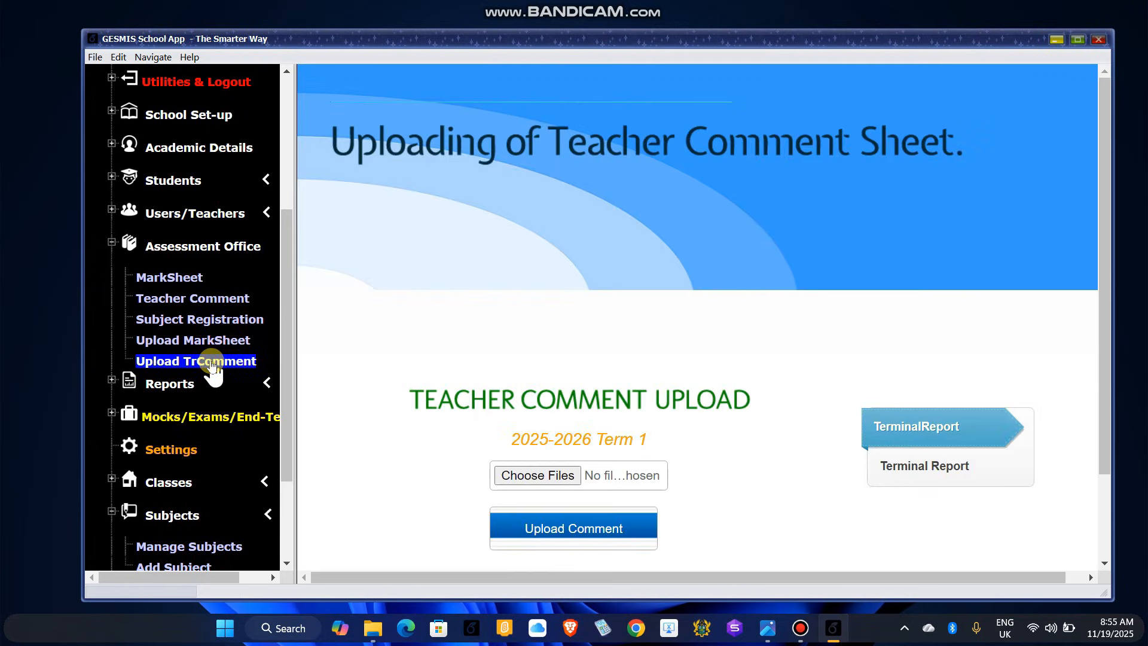
# Step: Choose TC_Basic 3_Term1_34.xlsx from TeacherCommentSheets and upload it as the Term 1 comments
pyautogui.click(548, 477)
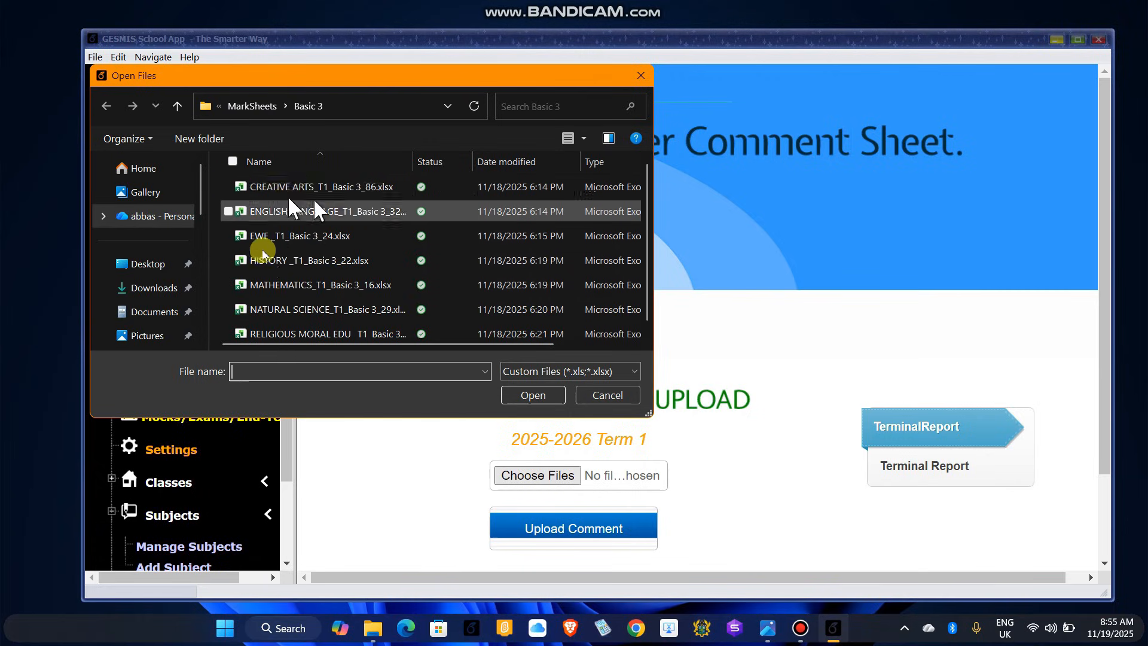
pyautogui.click(176, 108)
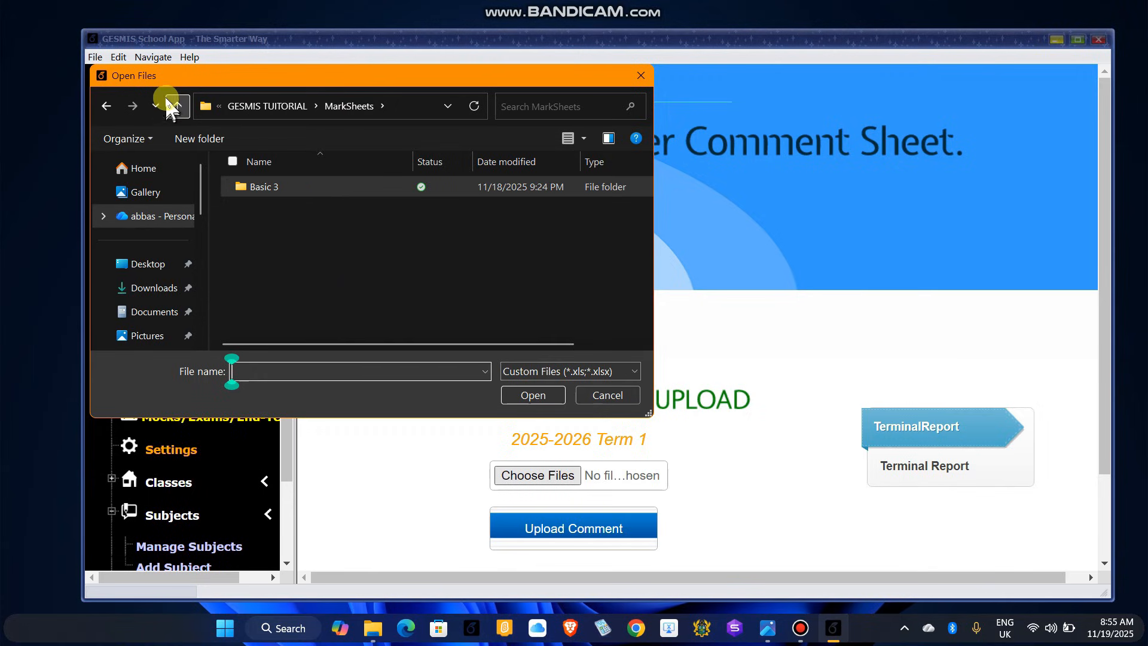
pyautogui.click(175, 106)
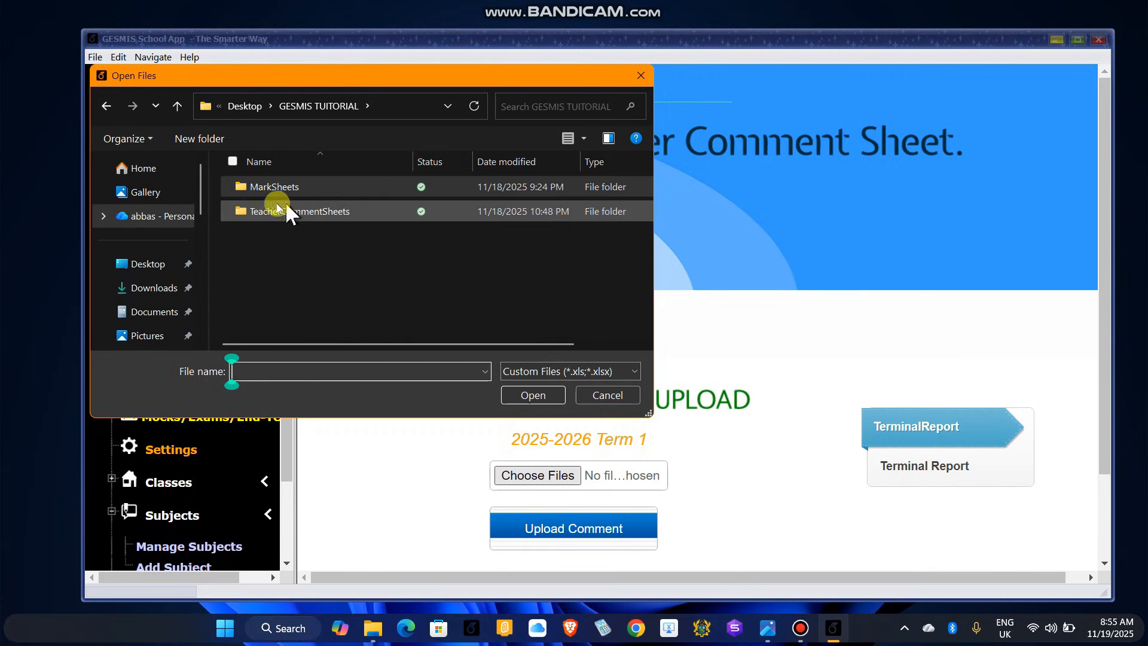
pyautogui.click(293, 214)
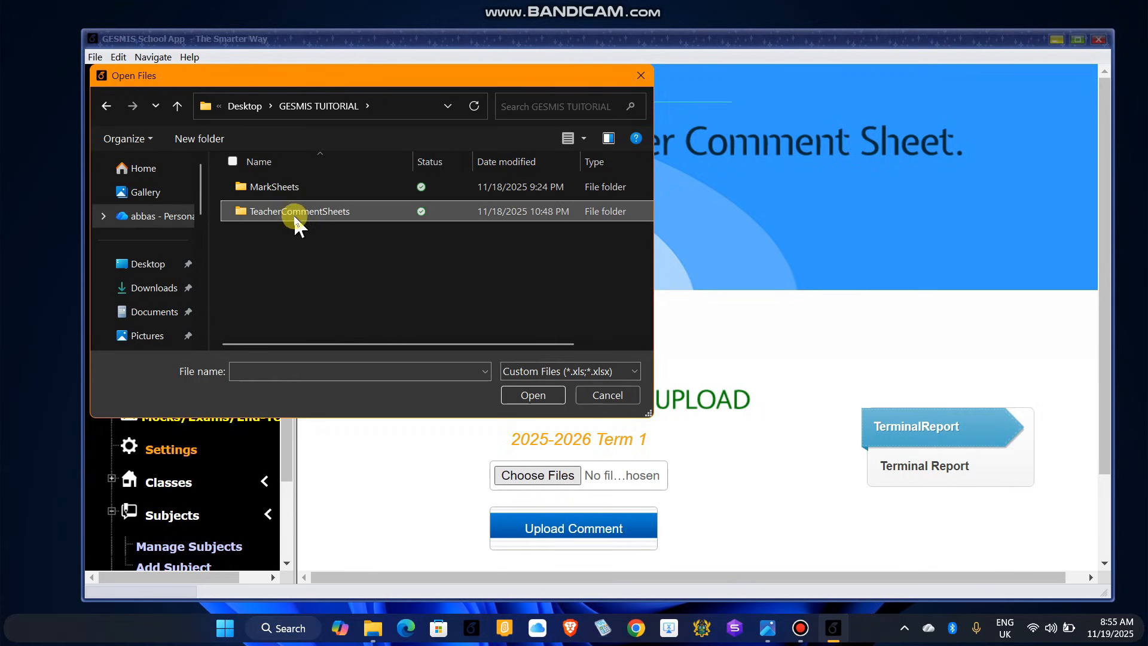
pyautogui.doubleClick(294, 214)
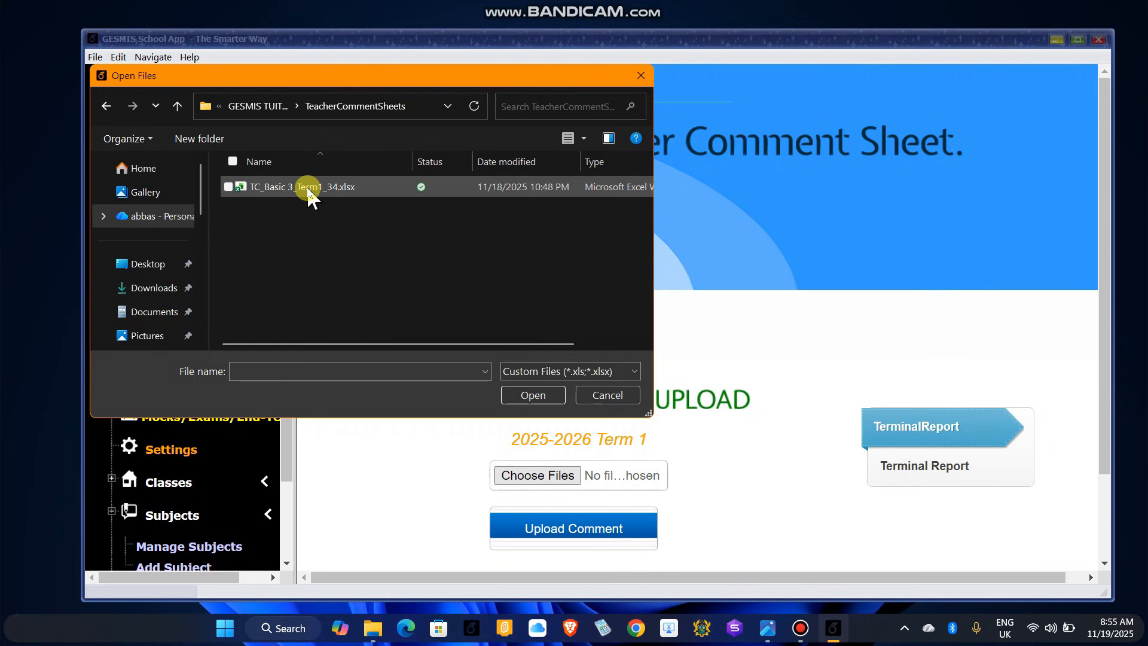
pyautogui.click(299, 186)
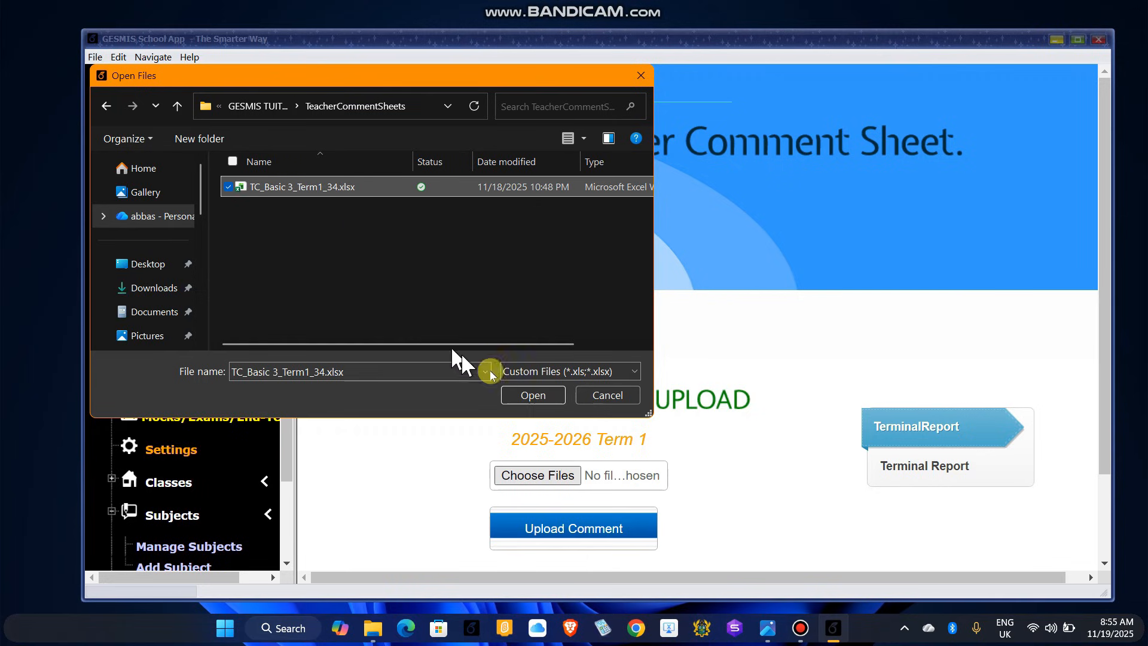
pyautogui.click(532, 395)
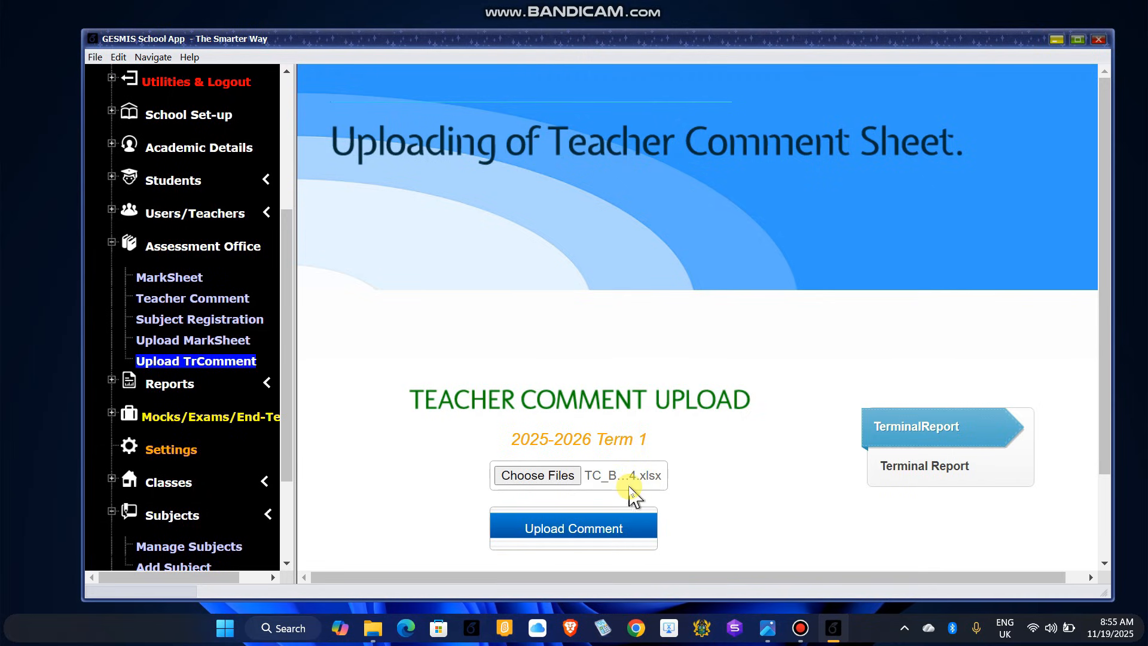
pyautogui.click(577, 541)
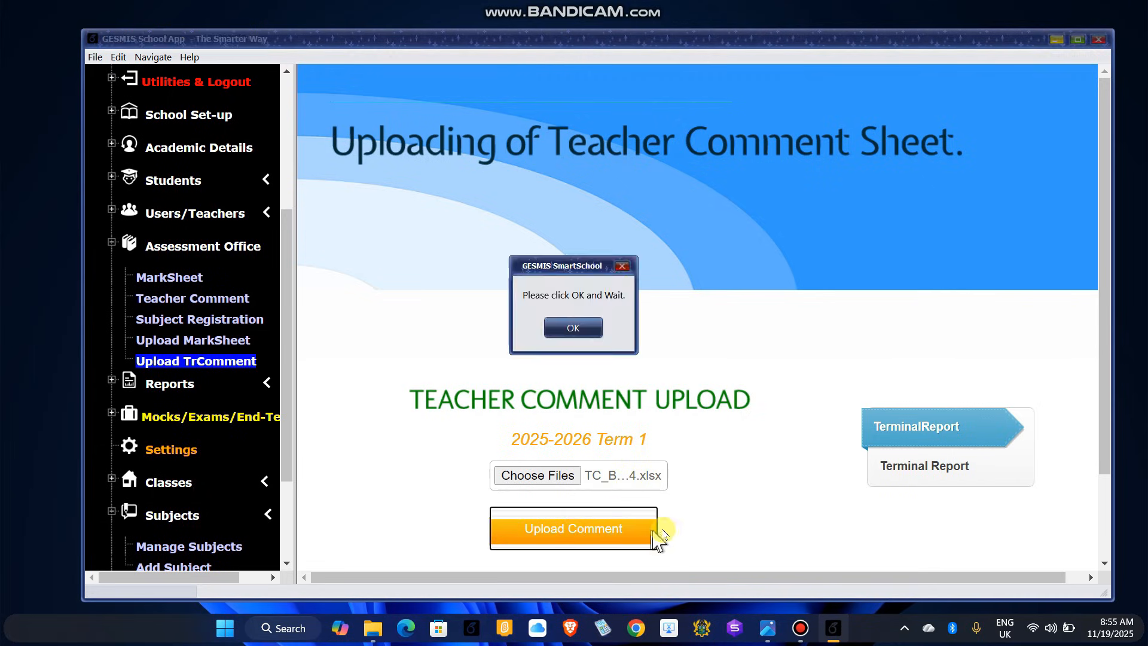
pyautogui.click(573, 328)
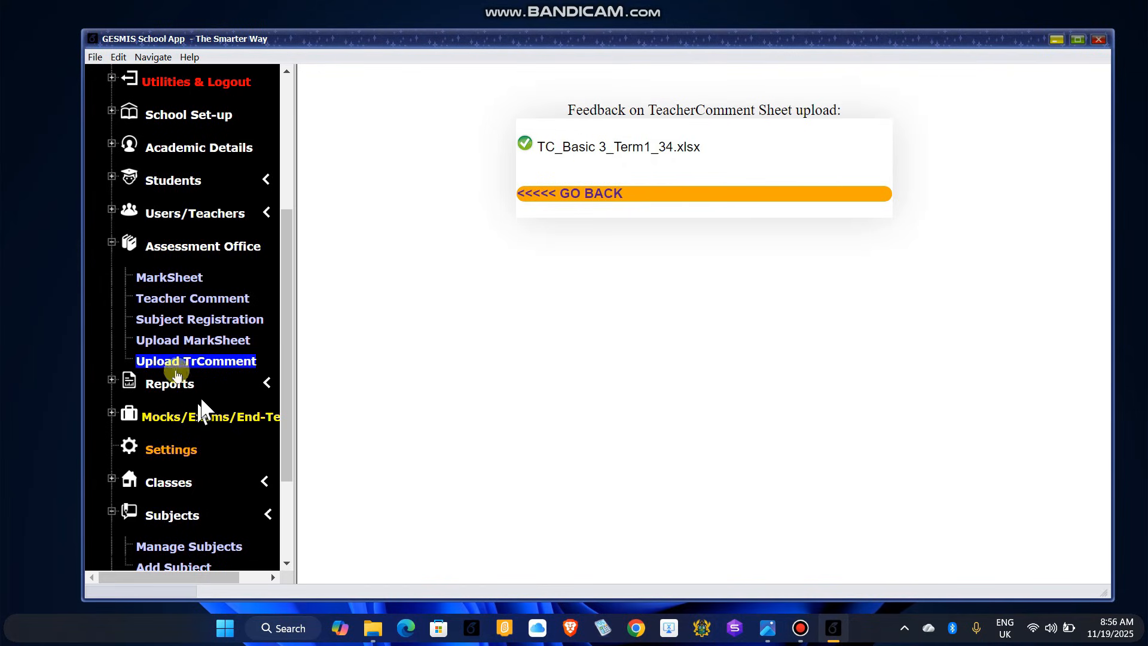
# Step: Collapse Assessment Office and expand the Reports node in the left tree
pyautogui.click(112, 242)
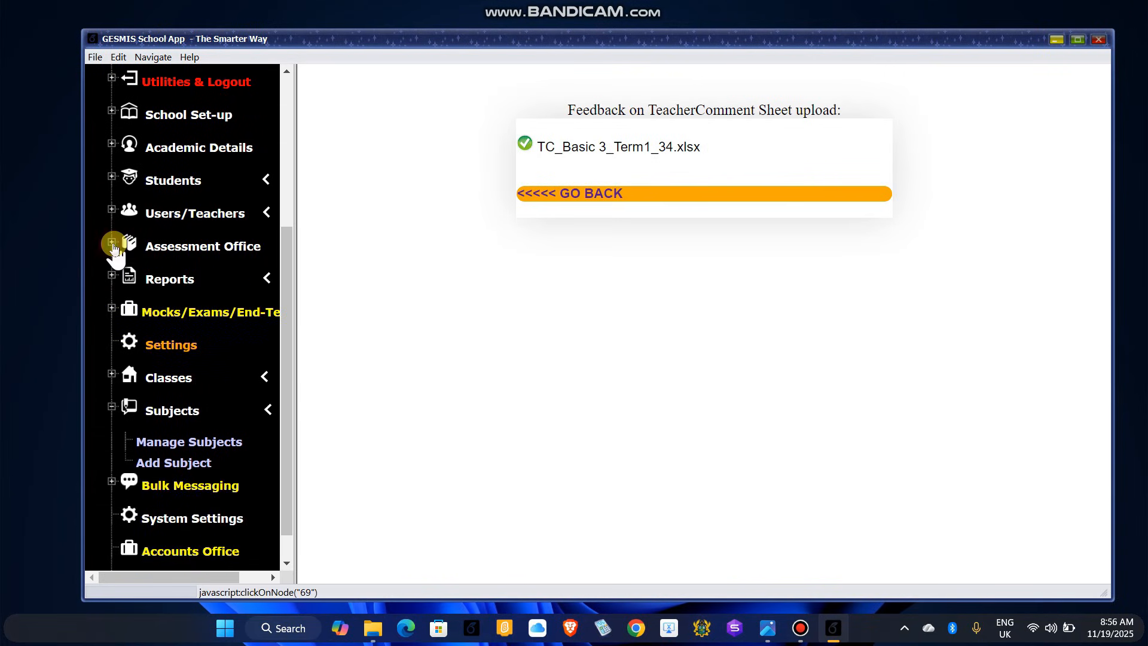
pyautogui.click(164, 290)
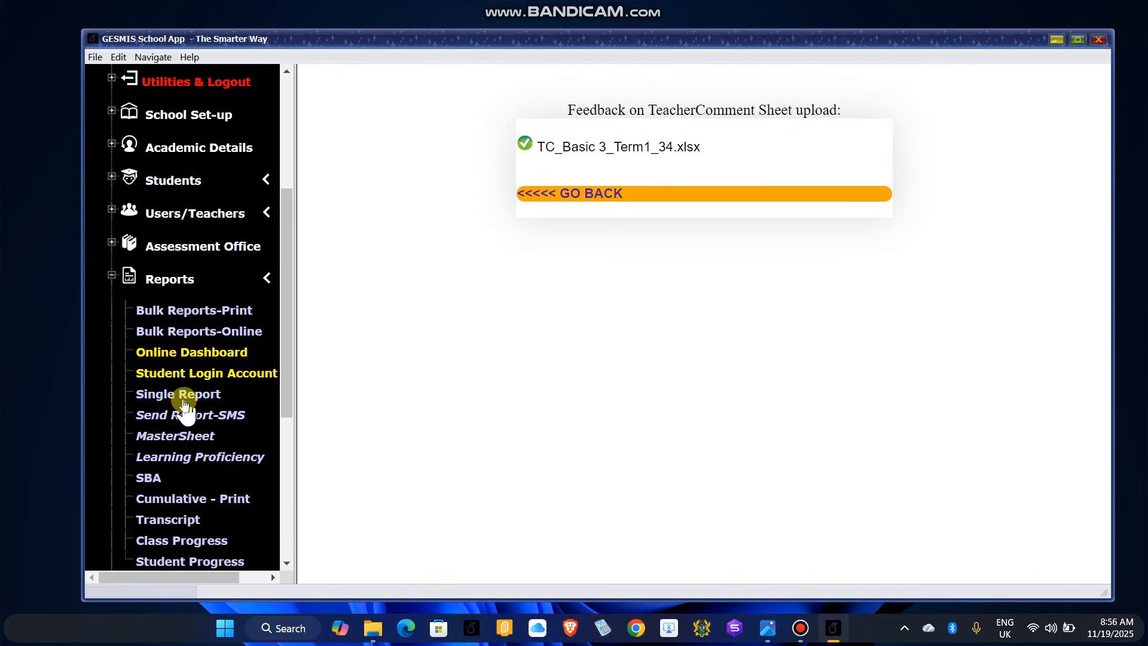
# Step: On the Bulk Reports-Print page, select class Basic 3 and request its terminal reports
pyautogui.click(184, 311)
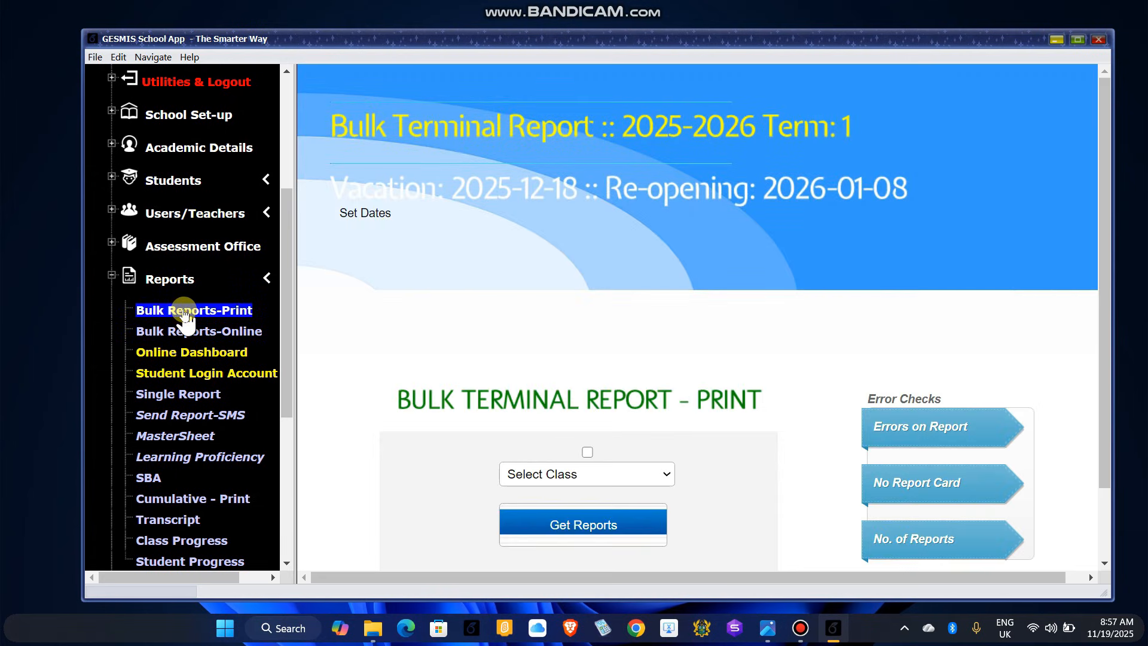
pyautogui.scroll(-1, 538, 377)
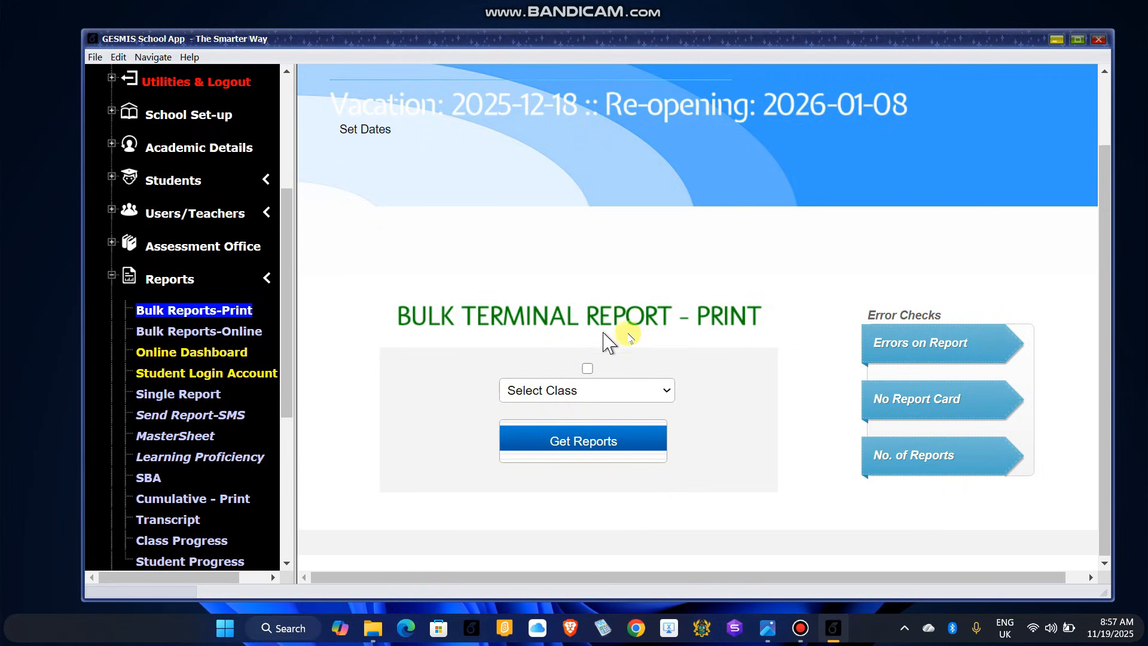
pyautogui.click(562, 396)
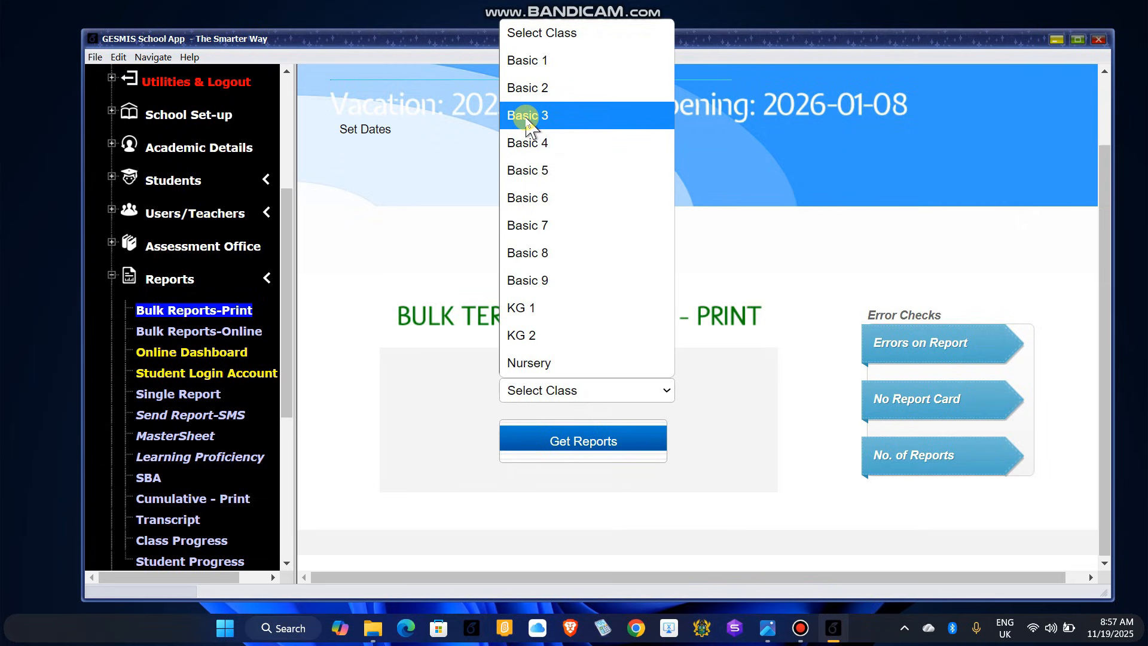
pyautogui.click(527, 120)
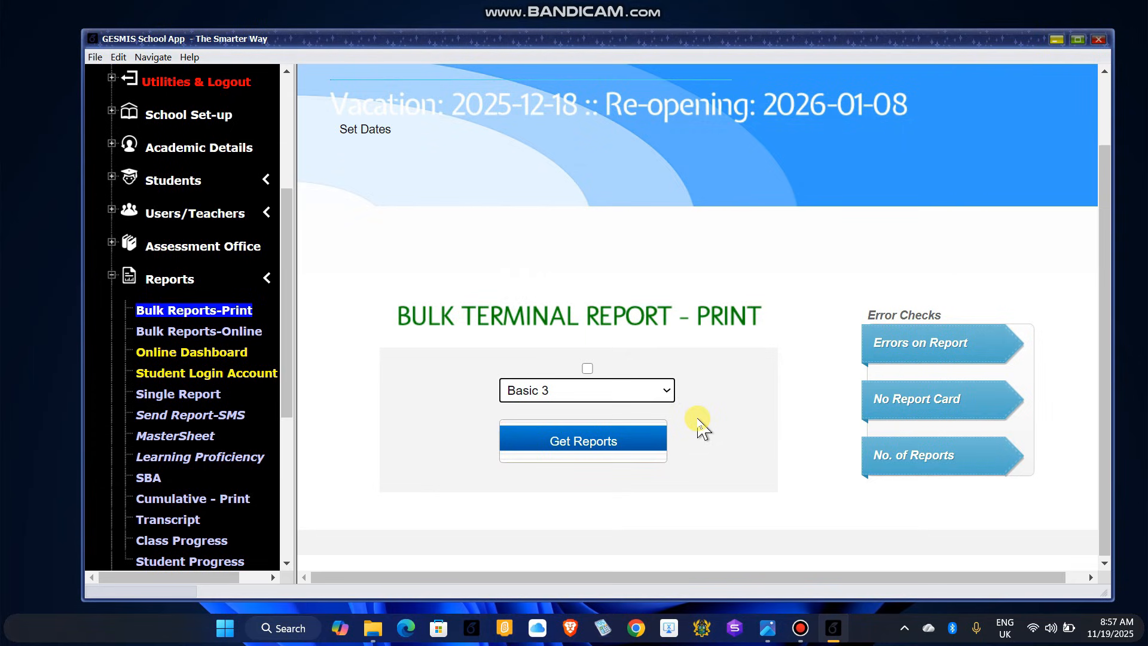
pyautogui.click(598, 452)
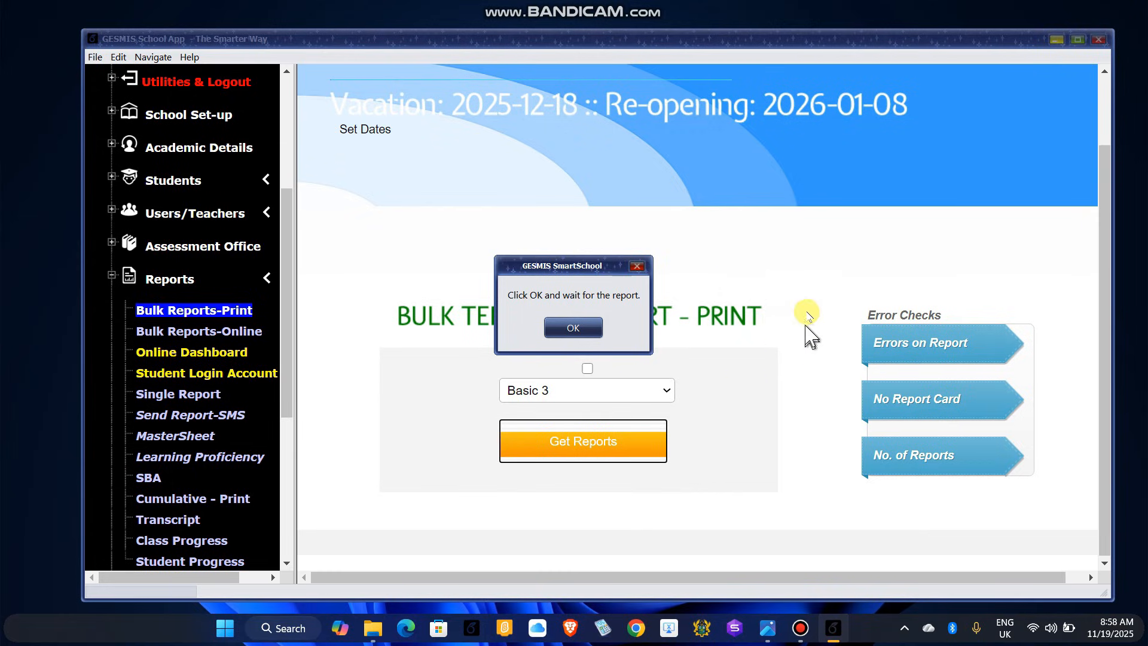
# Step: Reselect Basic 3 and generate terminal reports for all 16 of its students
pyautogui.click(573, 328)
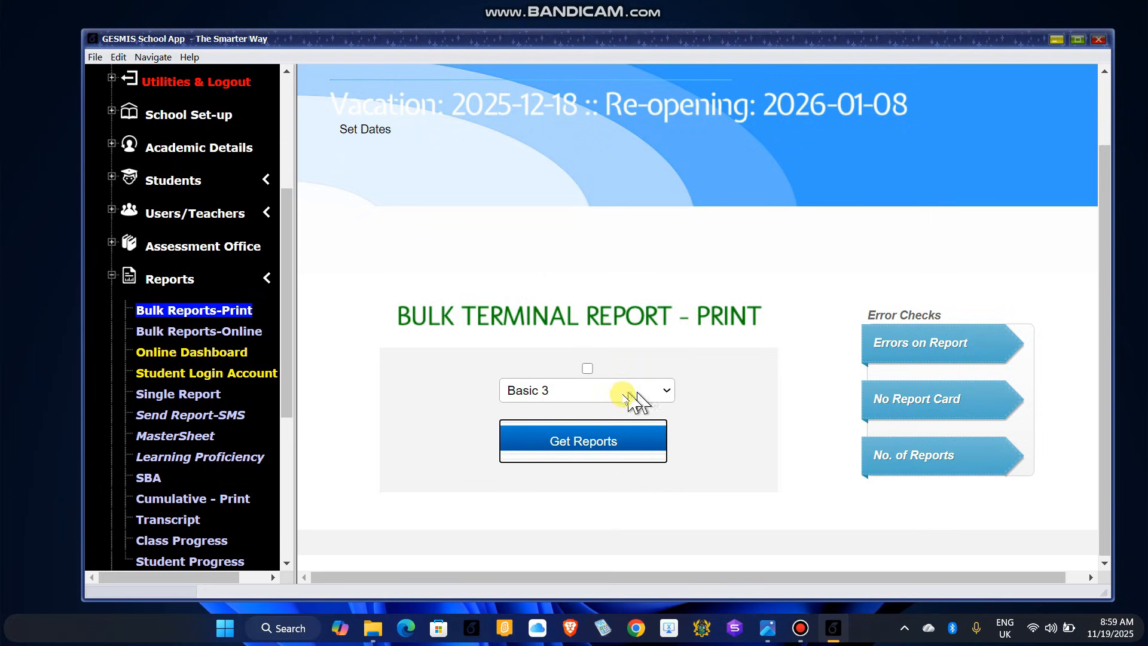
pyautogui.click(658, 394)
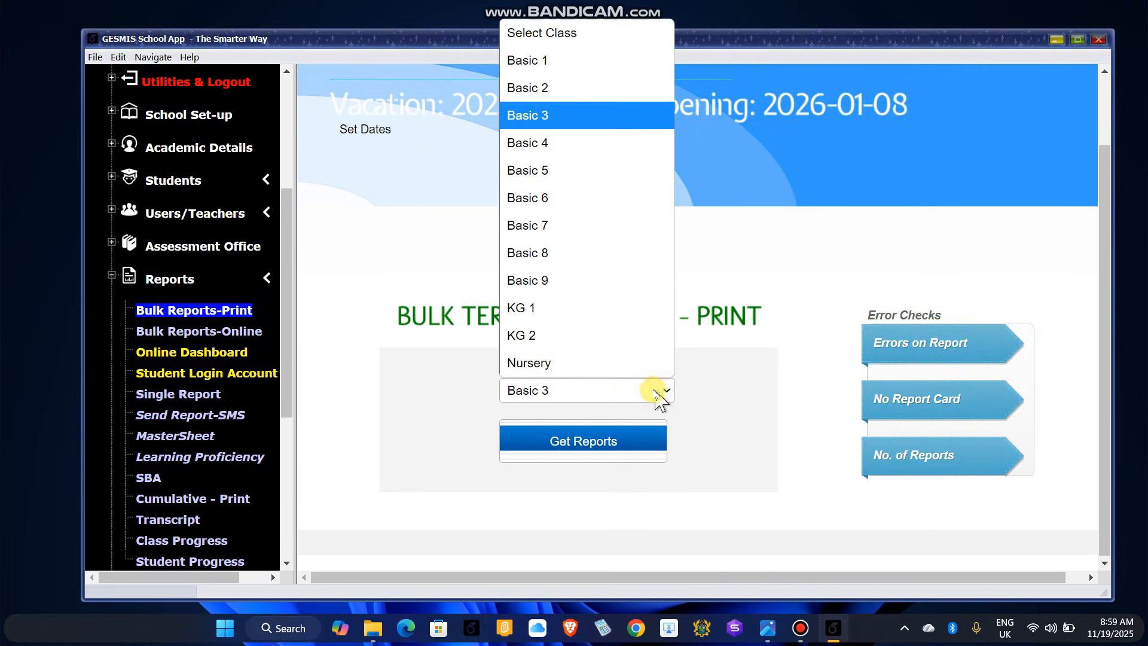
pyautogui.click(538, 116)
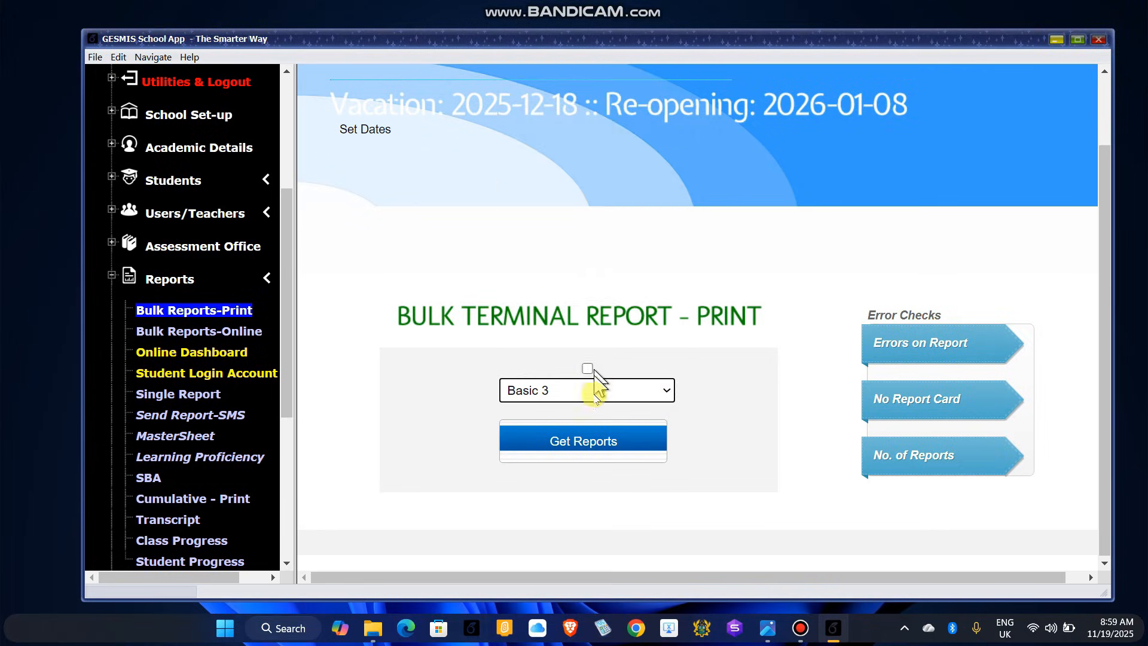
pyautogui.click(580, 453)
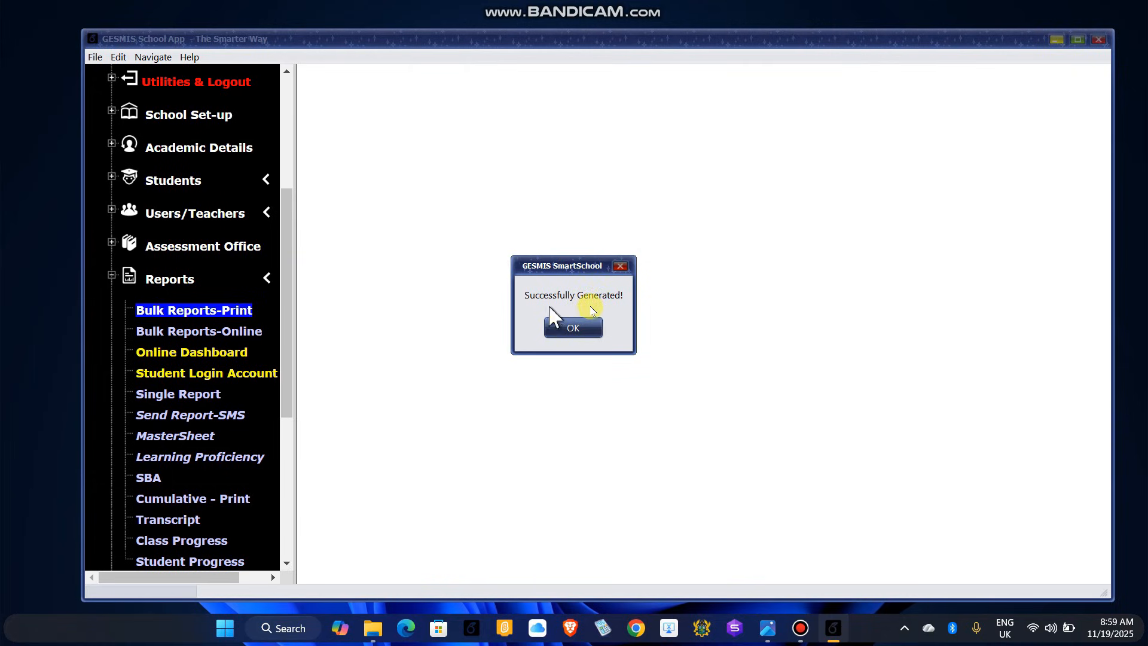
pyautogui.click(570, 328)
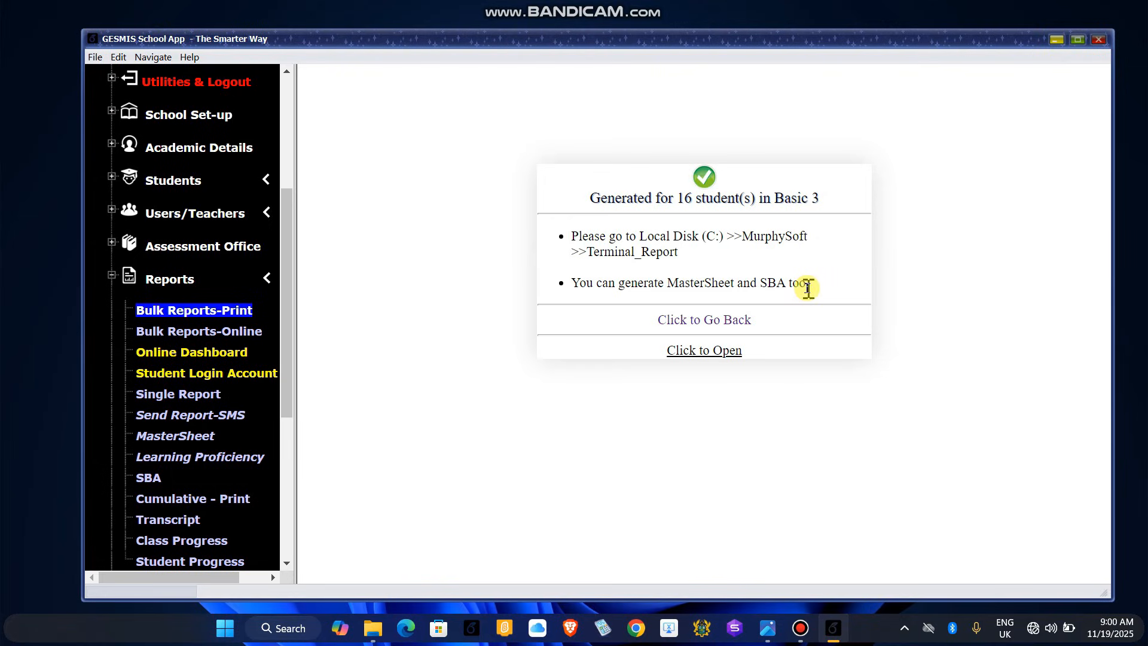
# Step: Open the Terminal_Report folder and select the Basic 3_T1_2025-2026.xlsx workbook
pyautogui.click(708, 352)
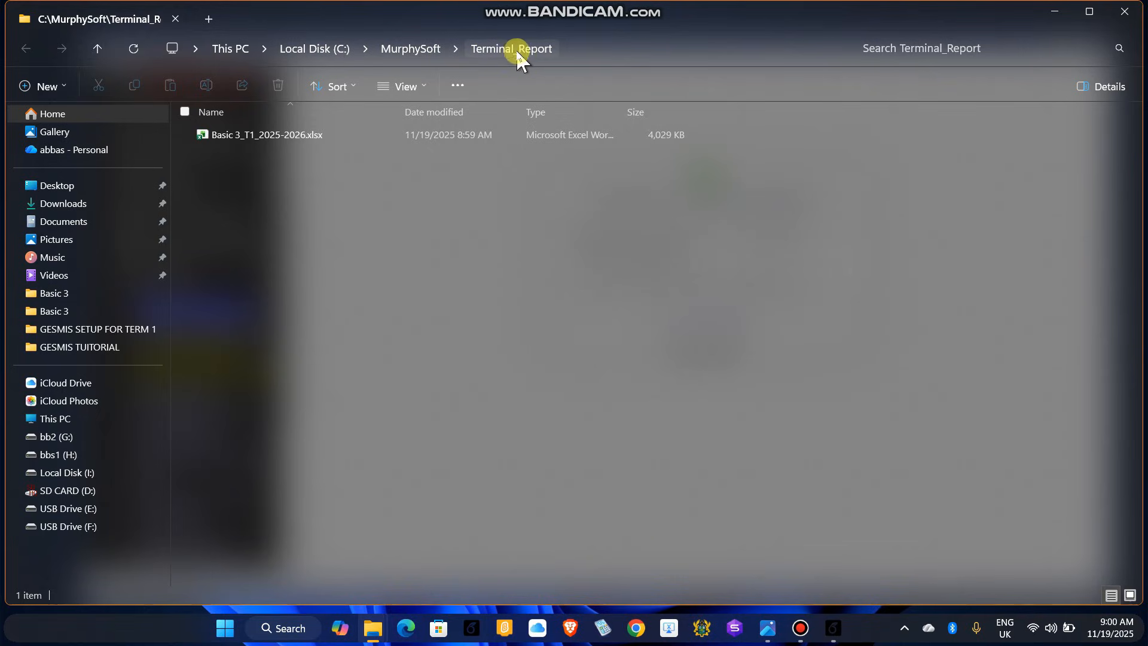
pyautogui.click(253, 142)
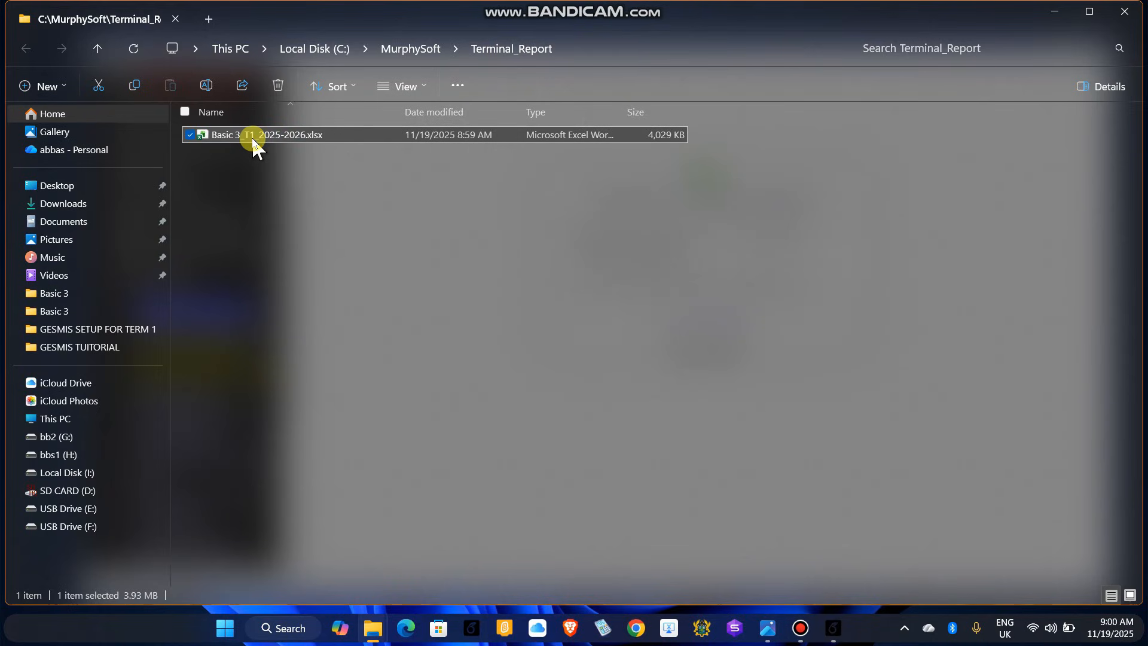
pyautogui.doubleClick(254, 146)
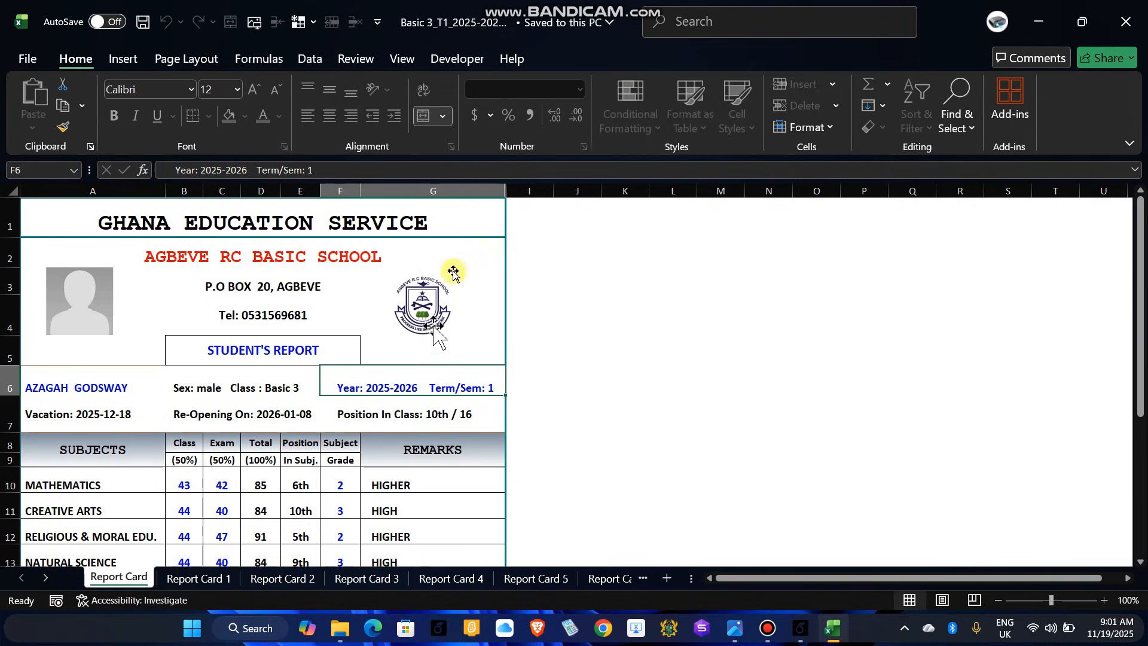
pyautogui.click(1131, 144)
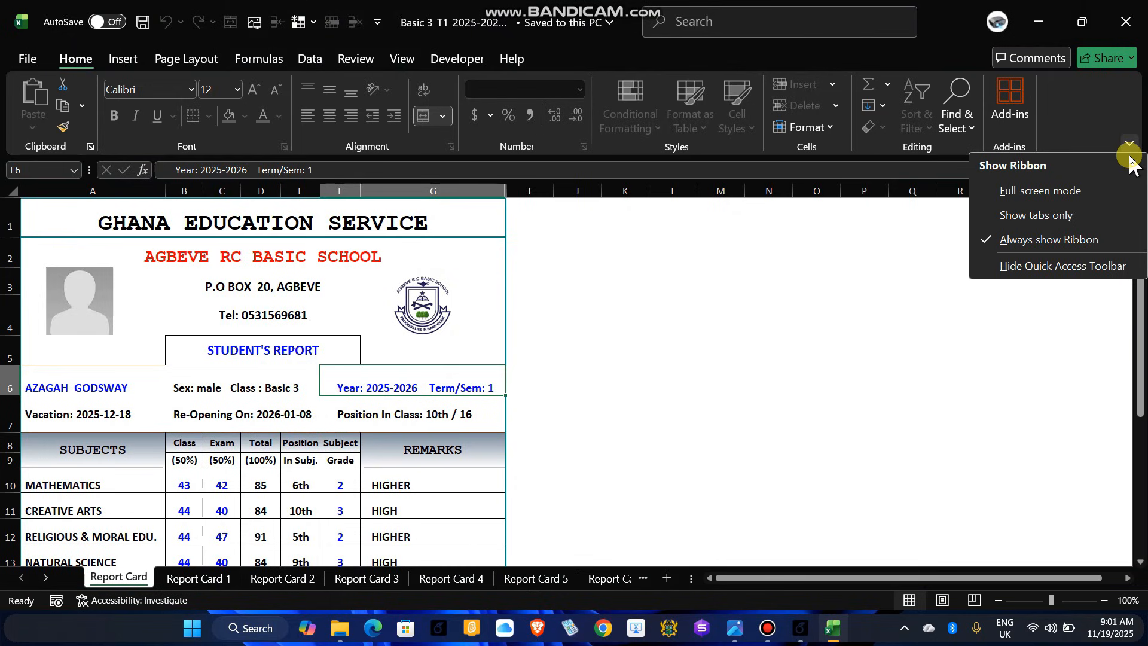
pyautogui.click(1050, 194)
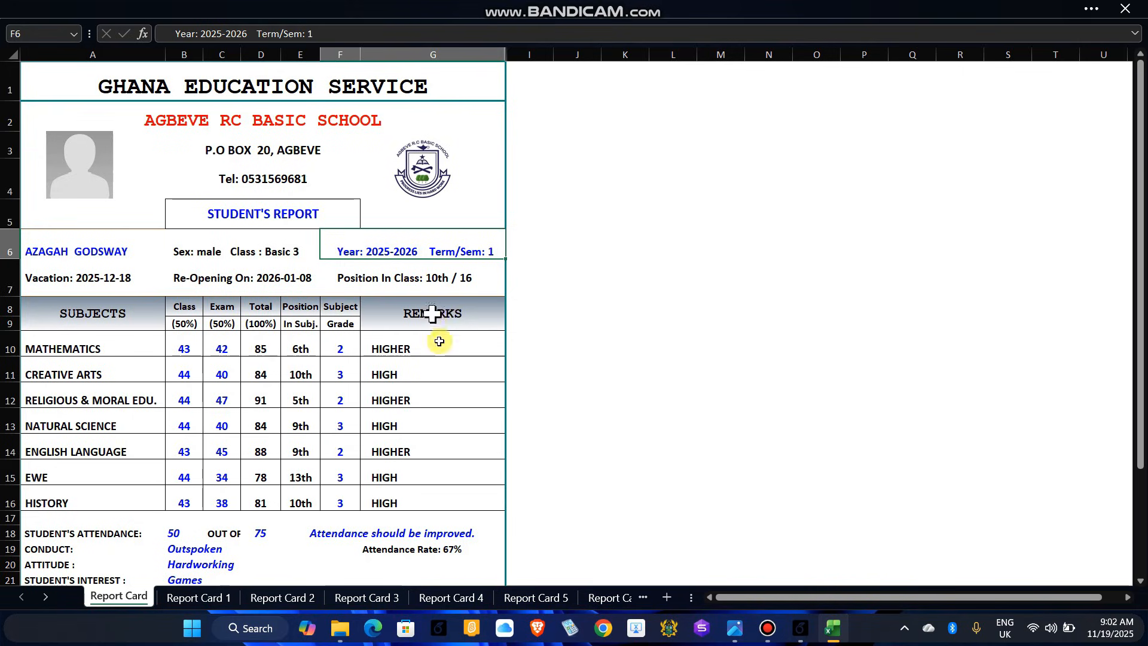
pyautogui.scroll(-1, 247, 450)
pyautogui.scroll(-1, 238, 452)
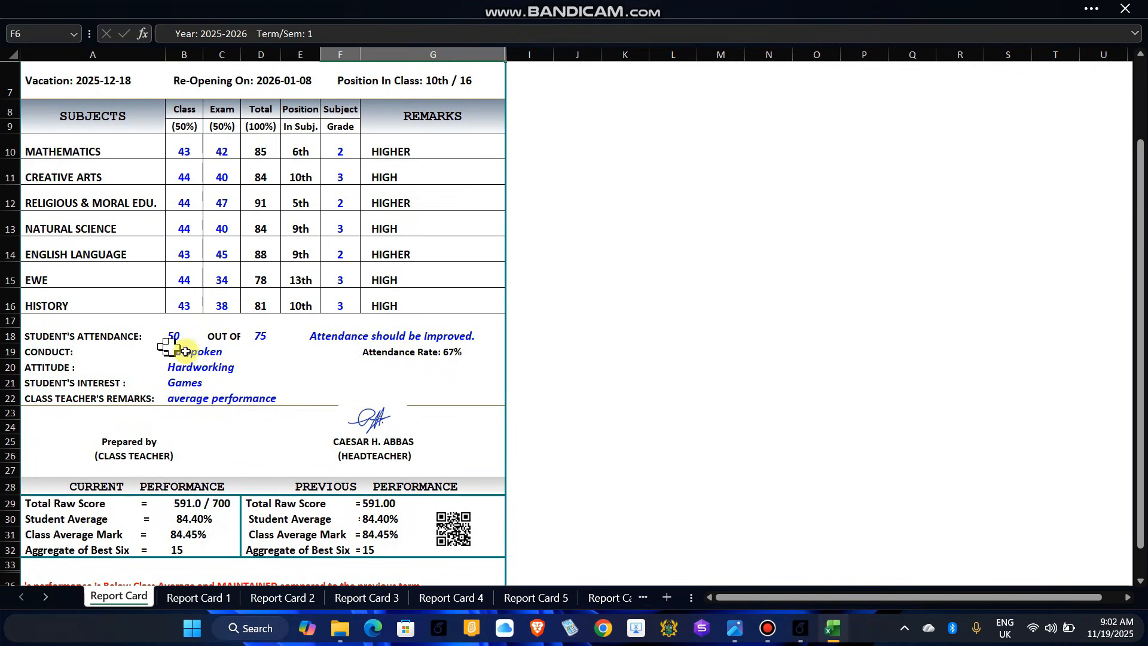
pyautogui.scroll(2, 223, 310)
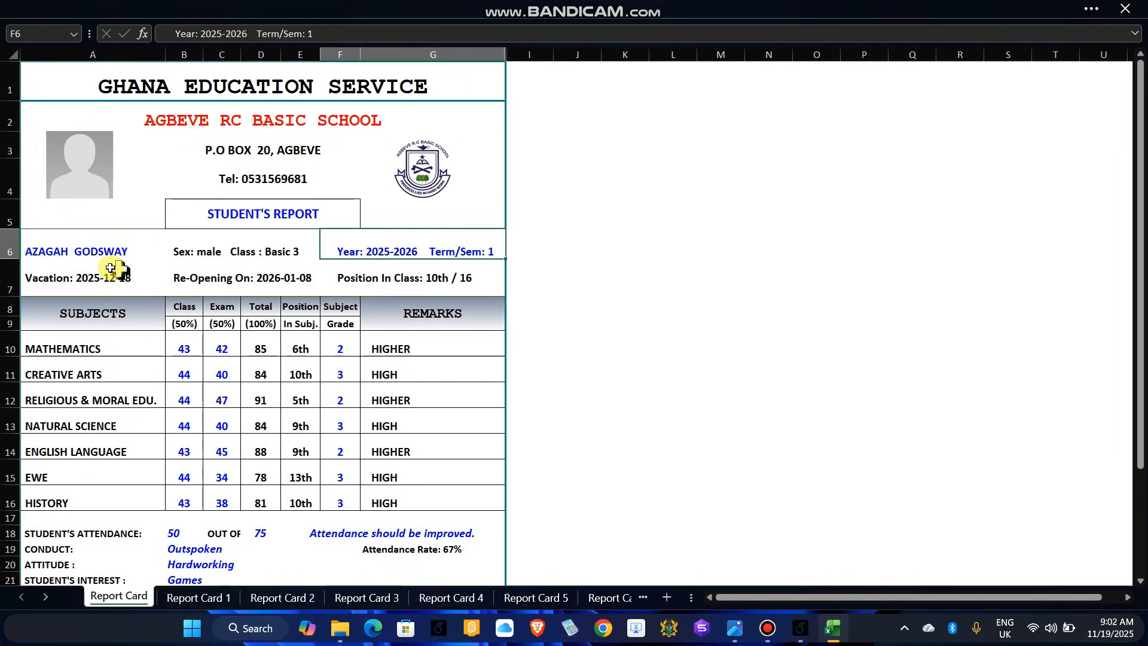
pyautogui.scroll(-2, 173, 358)
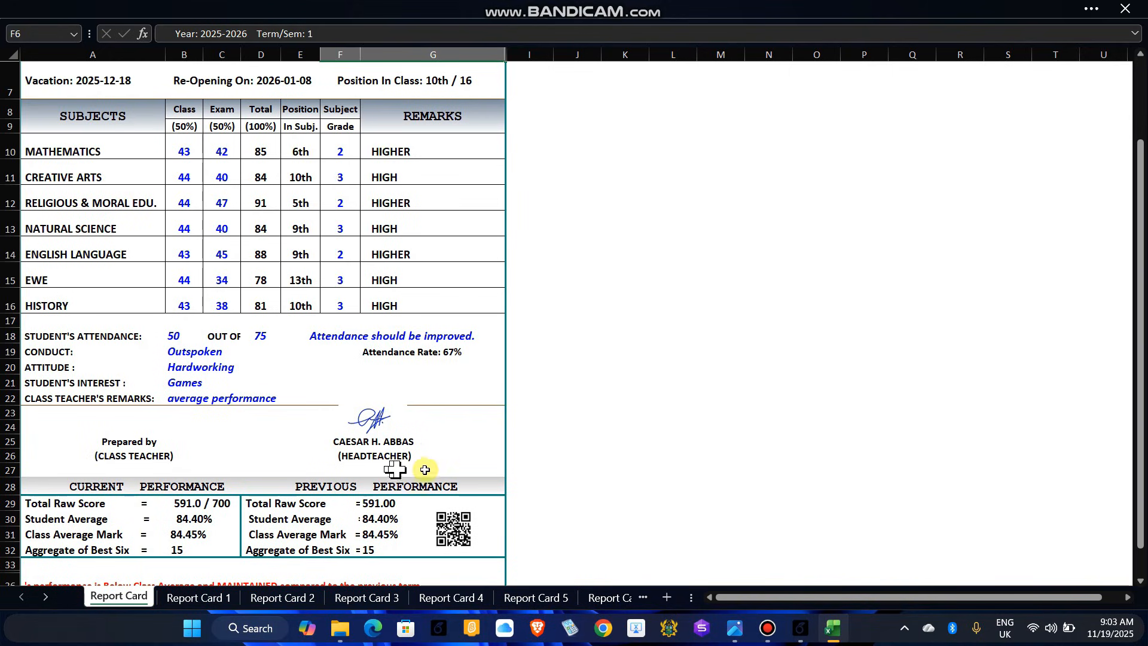
# Step: Move the headteacher's signature image slightly down, just above the HEADTEACHER label
pyautogui.click(372, 422)
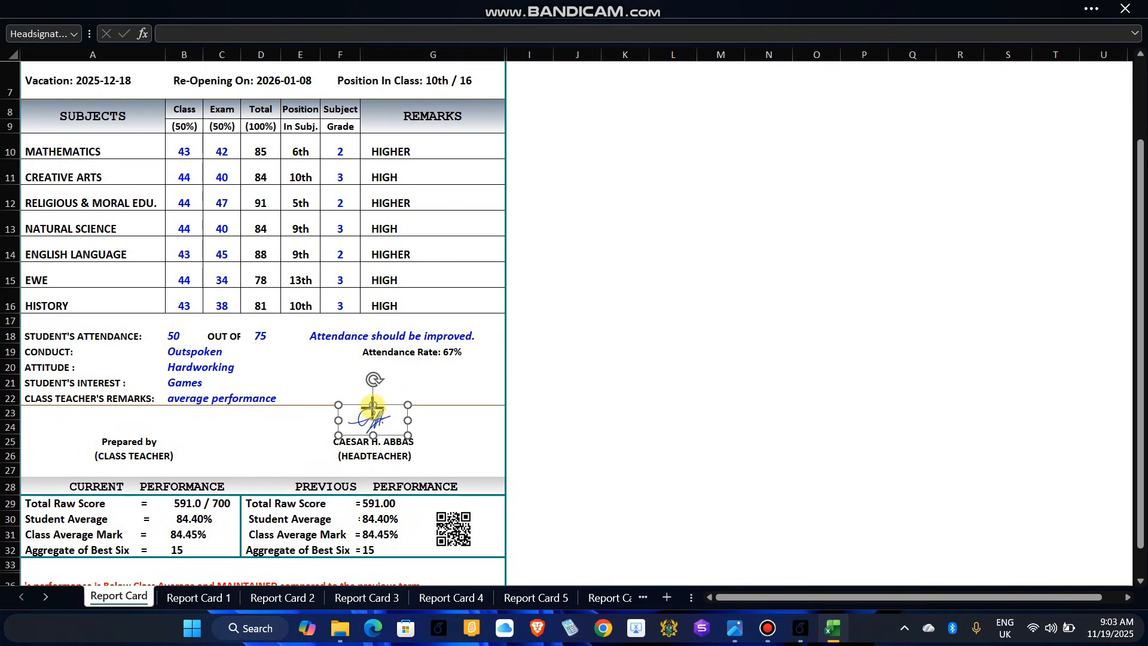
pyautogui.moveTo(371, 408); pyautogui.dragTo(372, 413)
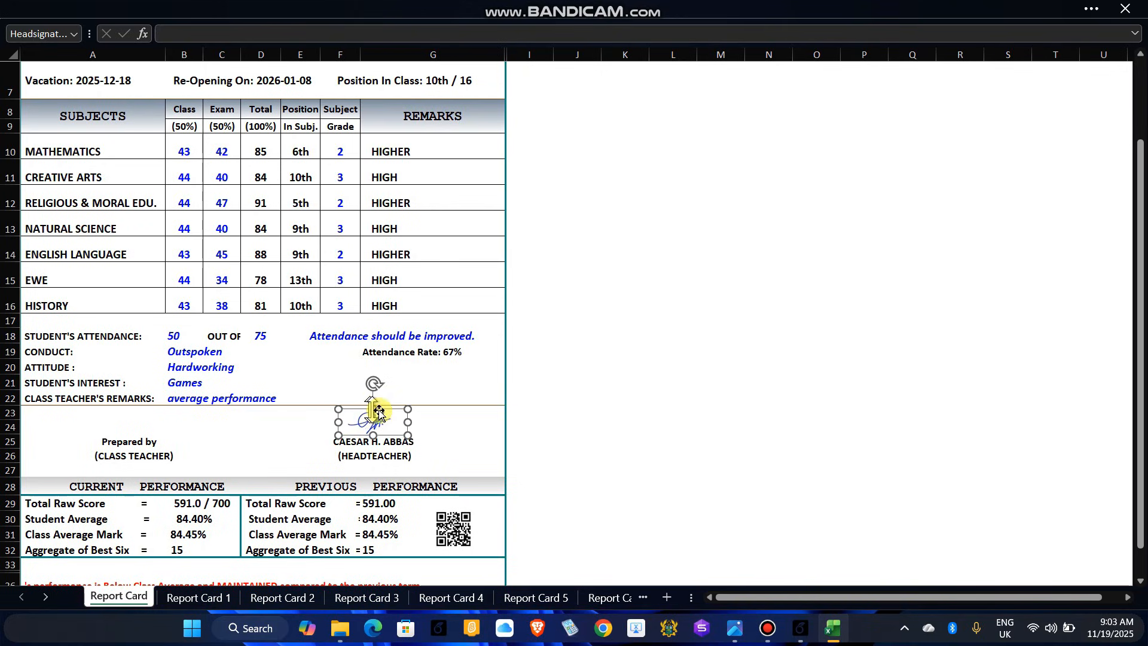
pyautogui.click(442, 431)
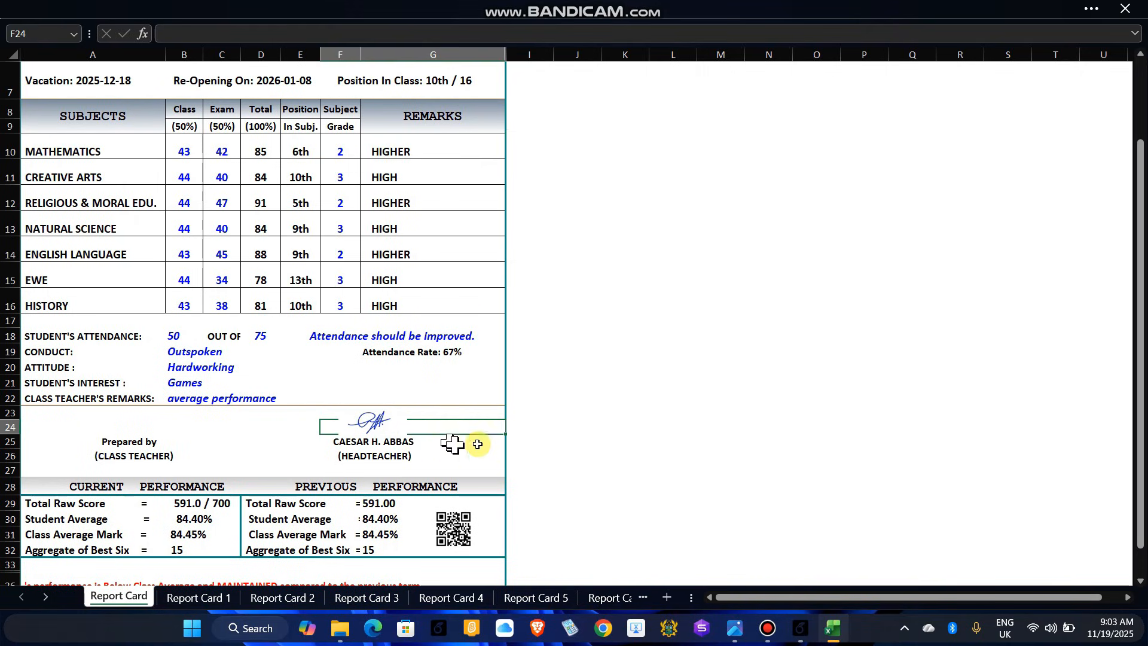
pyautogui.click(547, 437)
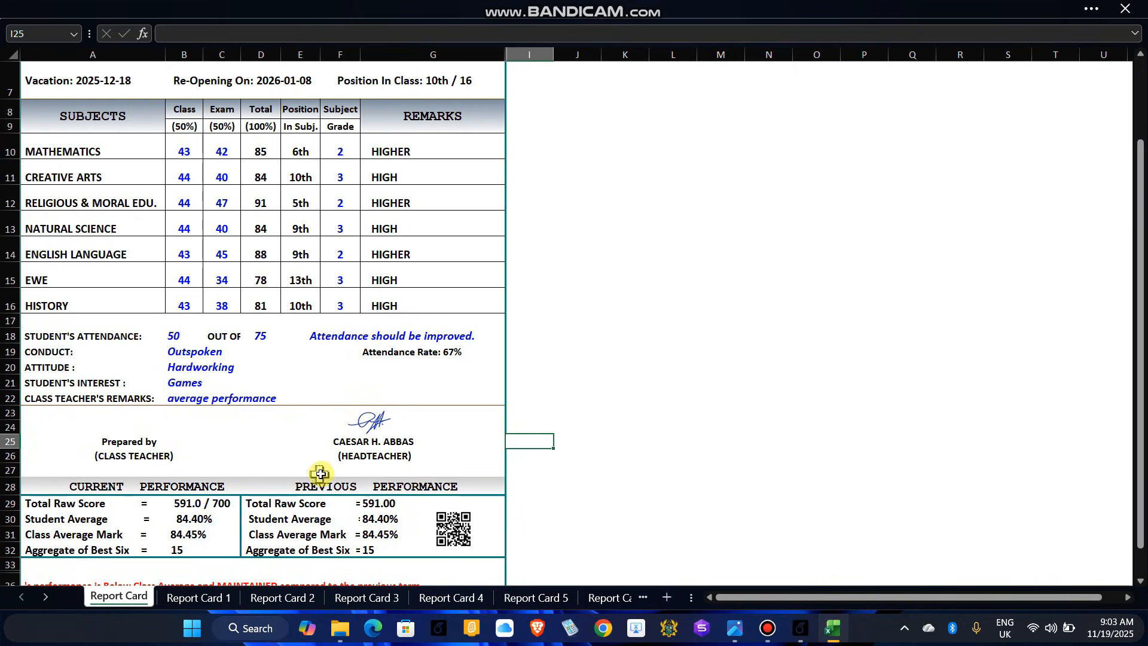
pyautogui.scroll(-1, 311, 472)
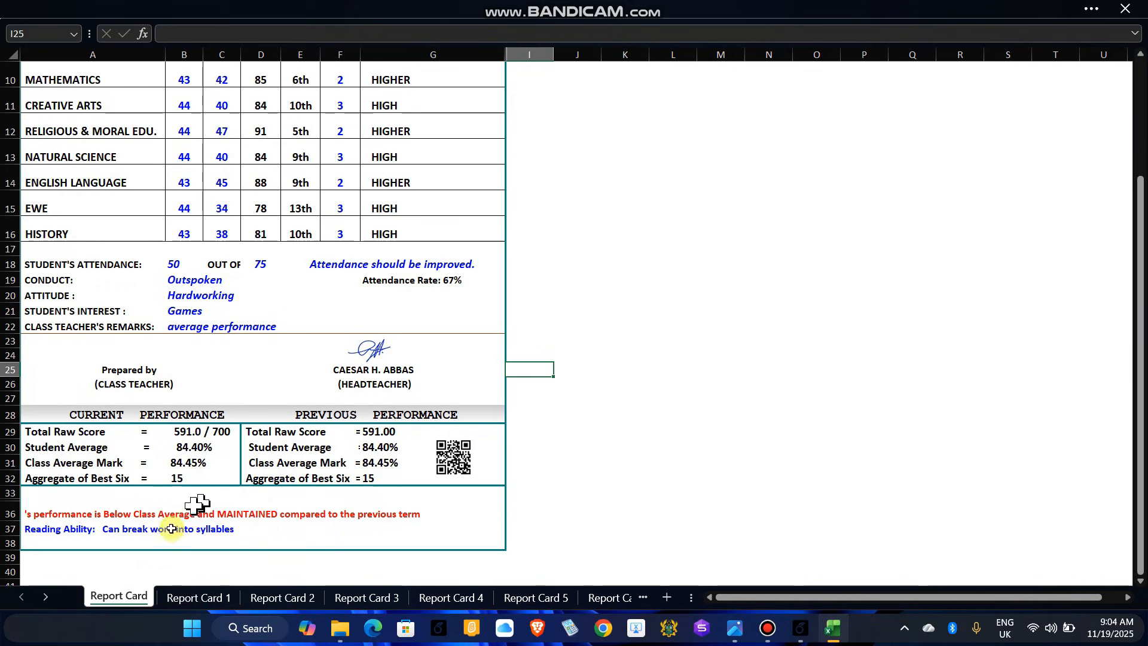
pyautogui.scroll(3, 257, 313)
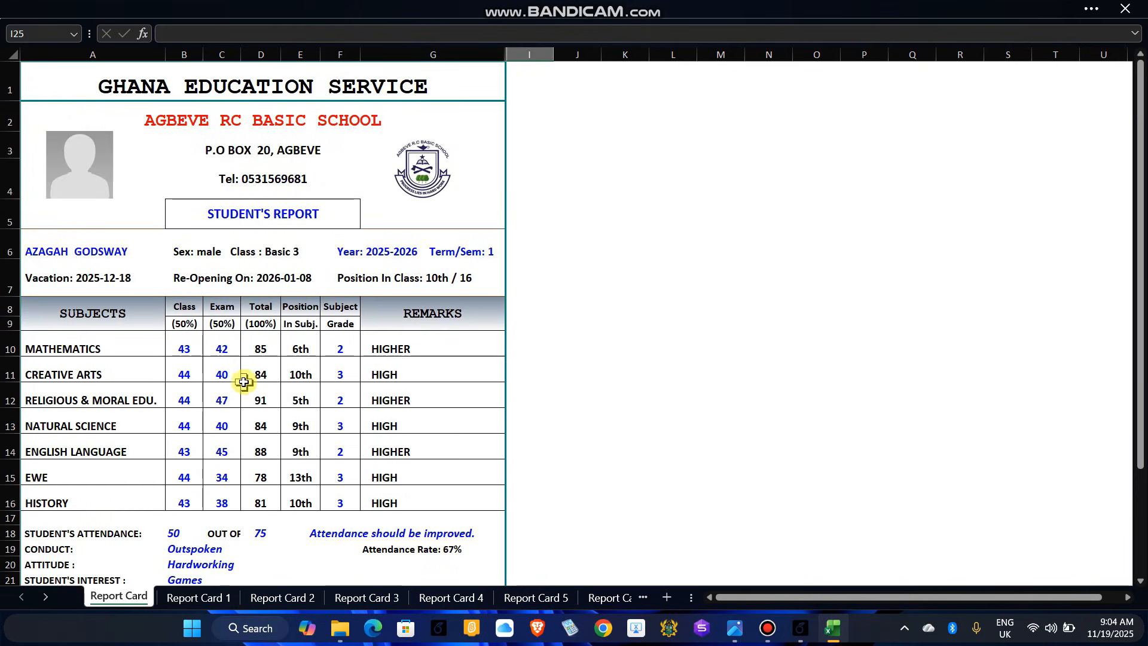
pyautogui.scroll(-3, 241, 369)
pyautogui.scroll(3, 242, 369)
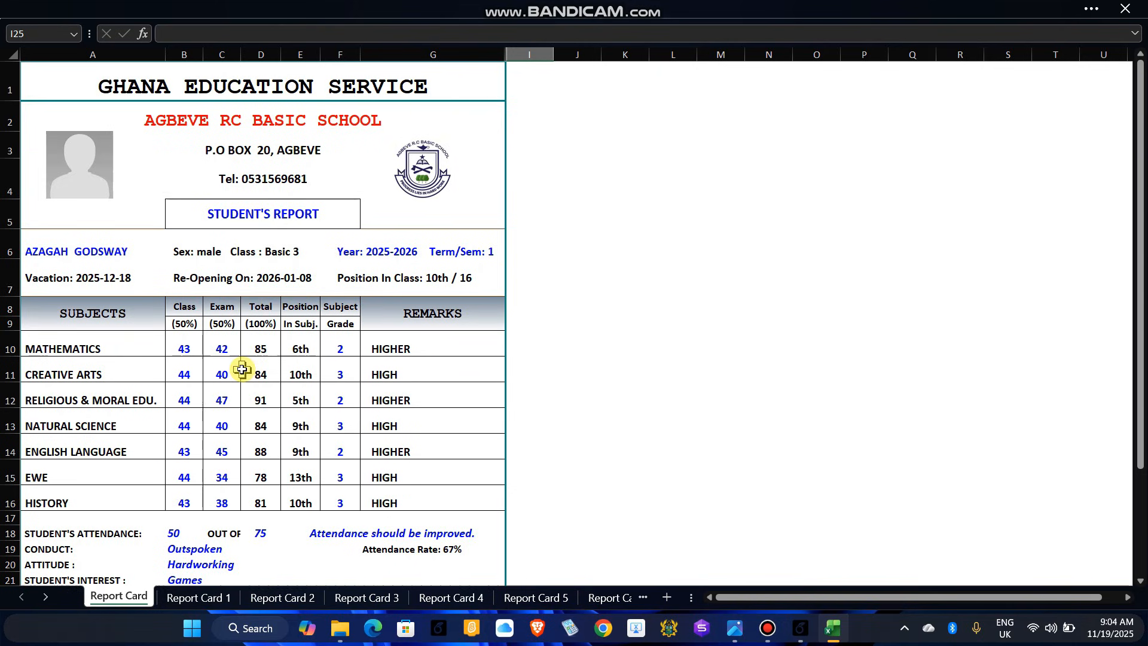
pyautogui.scroll(-2, 197, 320)
pyautogui.scroll(2, 198, 323)
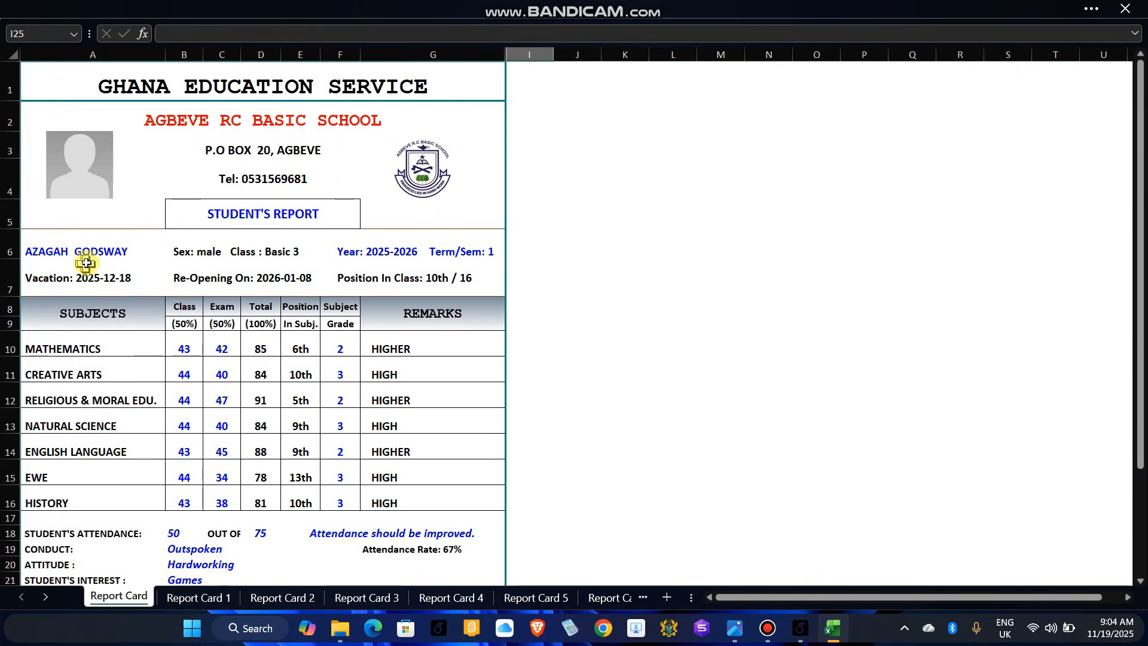
pyautogui.scroll(-2, 209, 355)
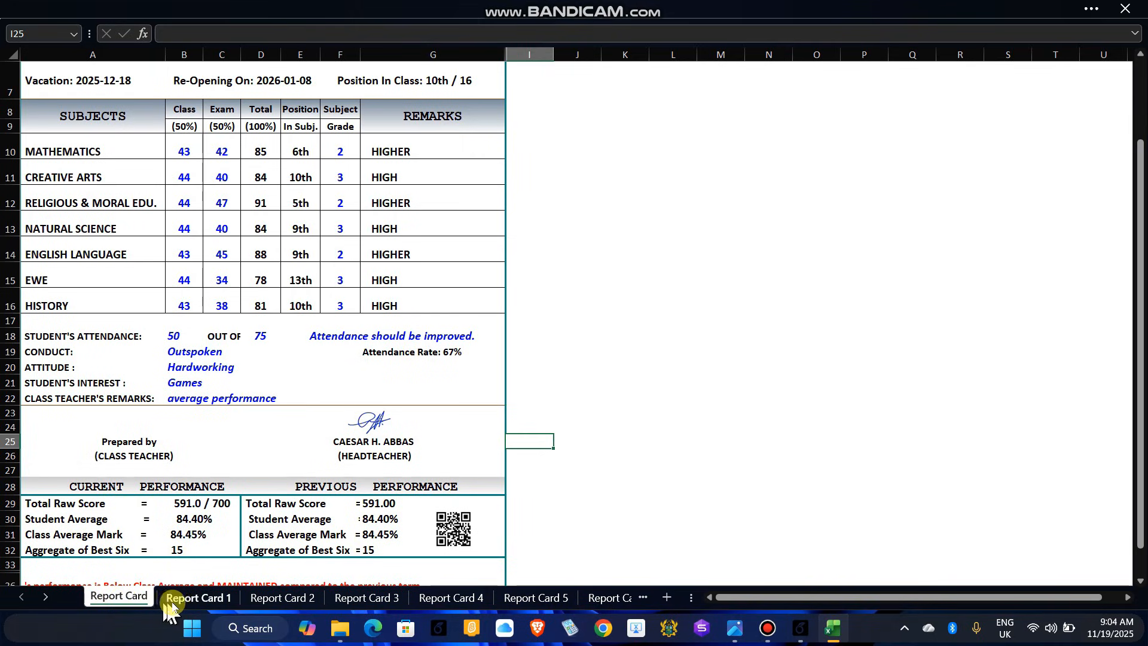
# Step: Review the Report Card 1 through Report Card 15 sheets in order
pyautogui.click(203, 597)
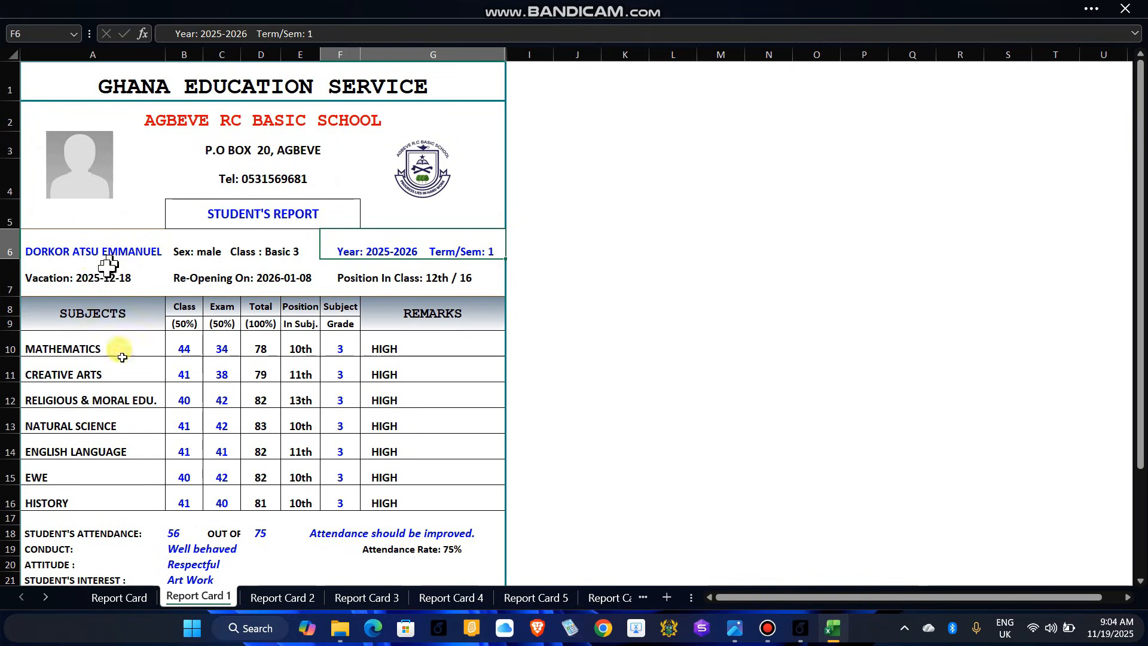
pyautogui.click(291, 598)
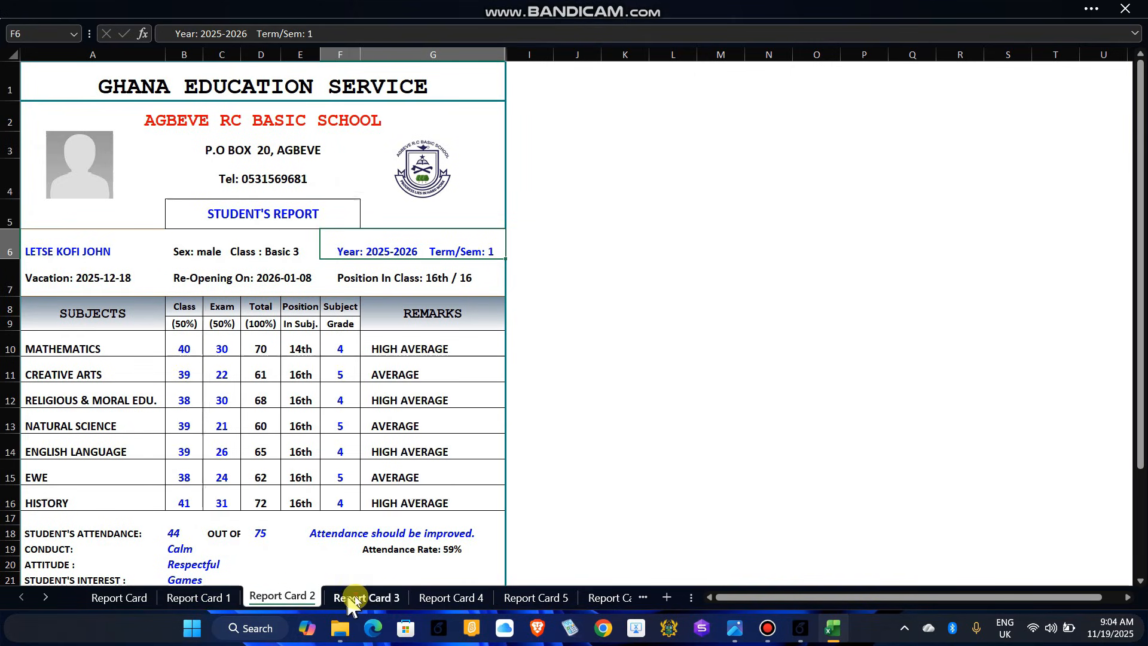
pyautogui.click(354, 600)
pyautogui.click(453, 596)
pyautogui.click(526, 595)
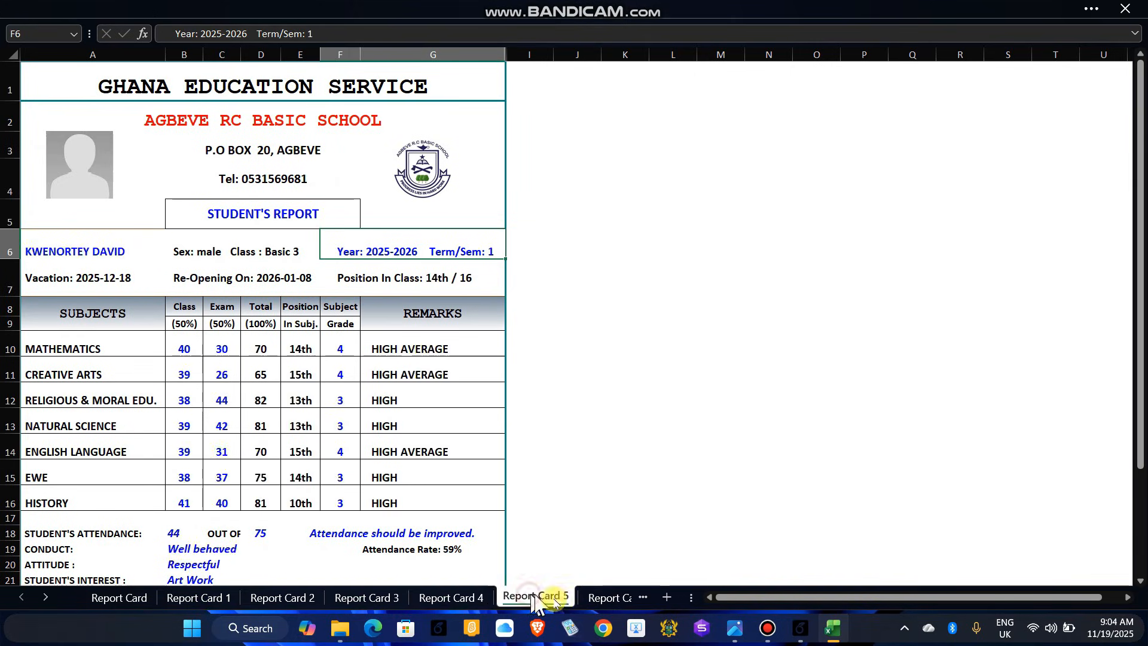
pyautogui.click(599, 595)
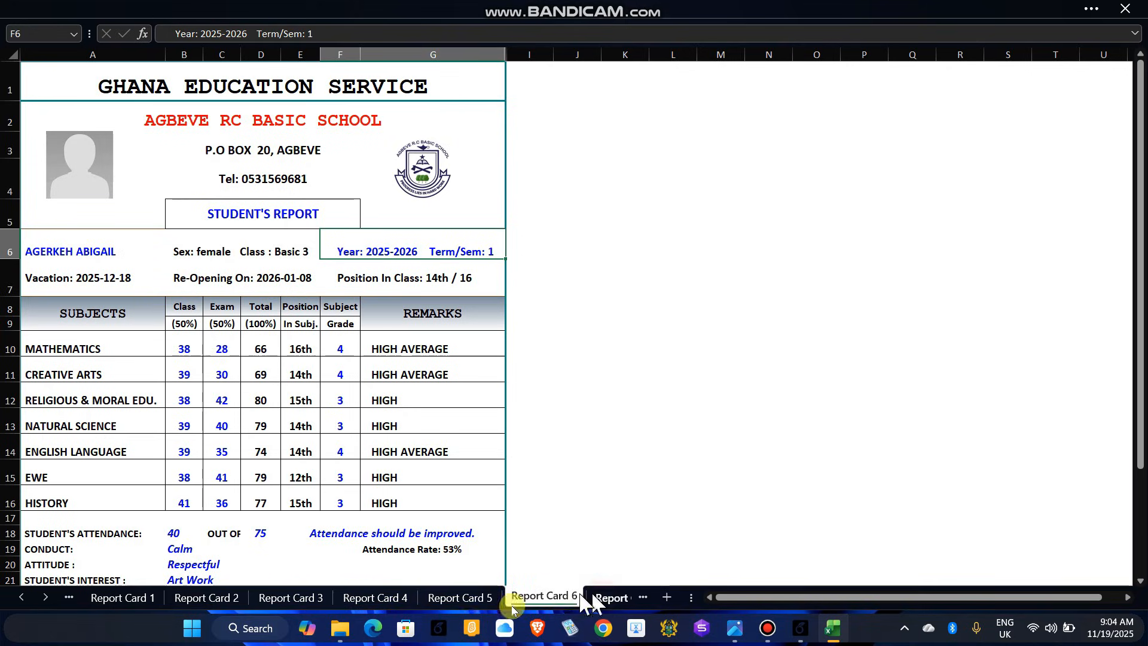
pyautogui.click(46, 597)
pyautogui.click(46, 596)
pyautogui.click(47, 596)
pyautogui.click(46, 595)
pyautogui.click(46, 595)
pyautogui.click(47, 595)
pyautogui.click(46, 595)
pyautogui.click(47, 595)
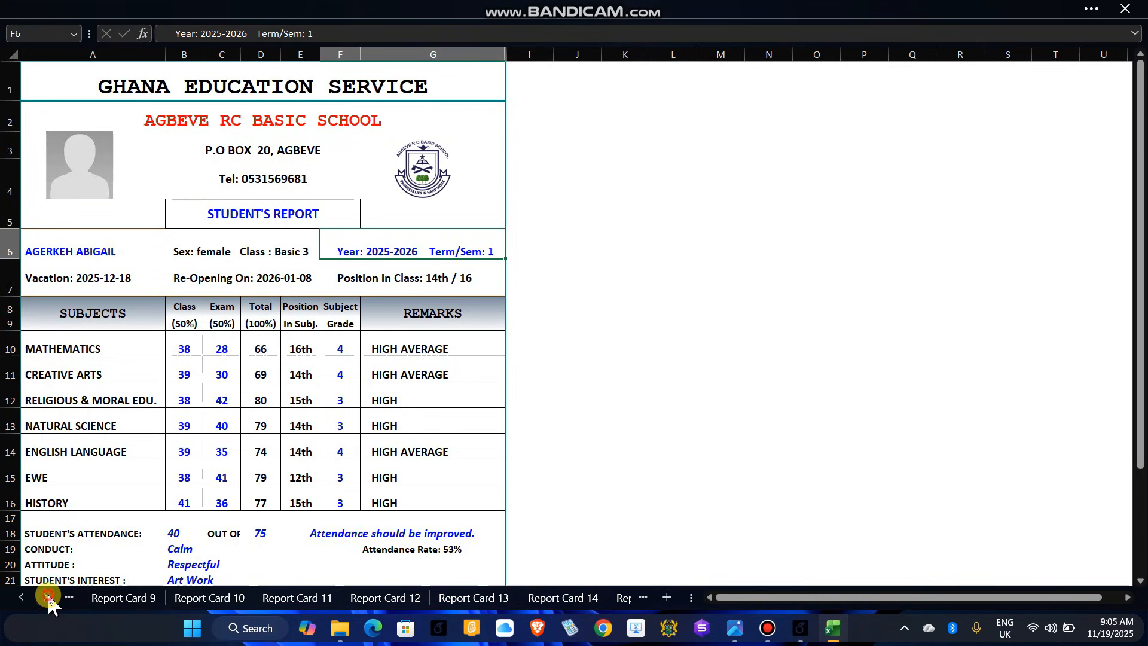
pyautogui.click(560, 598)
pyautogui.click(621, 598)
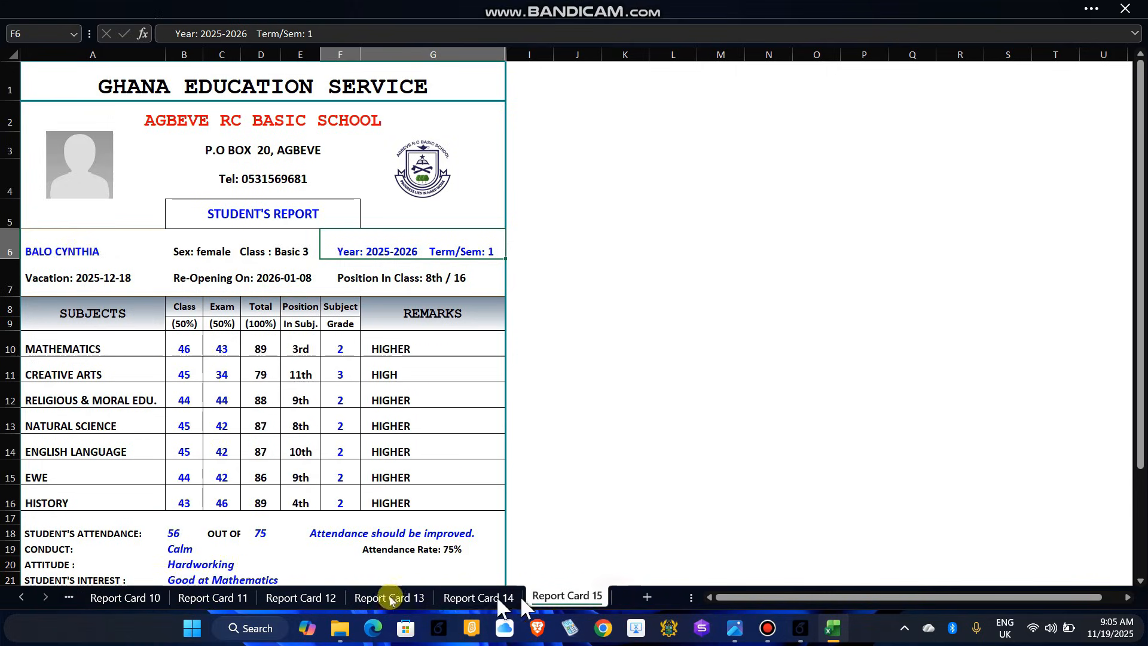
# Step: Step back through Report Cards 14 to 10, ending on Report Card 10
pyautogui.click(546, 597)
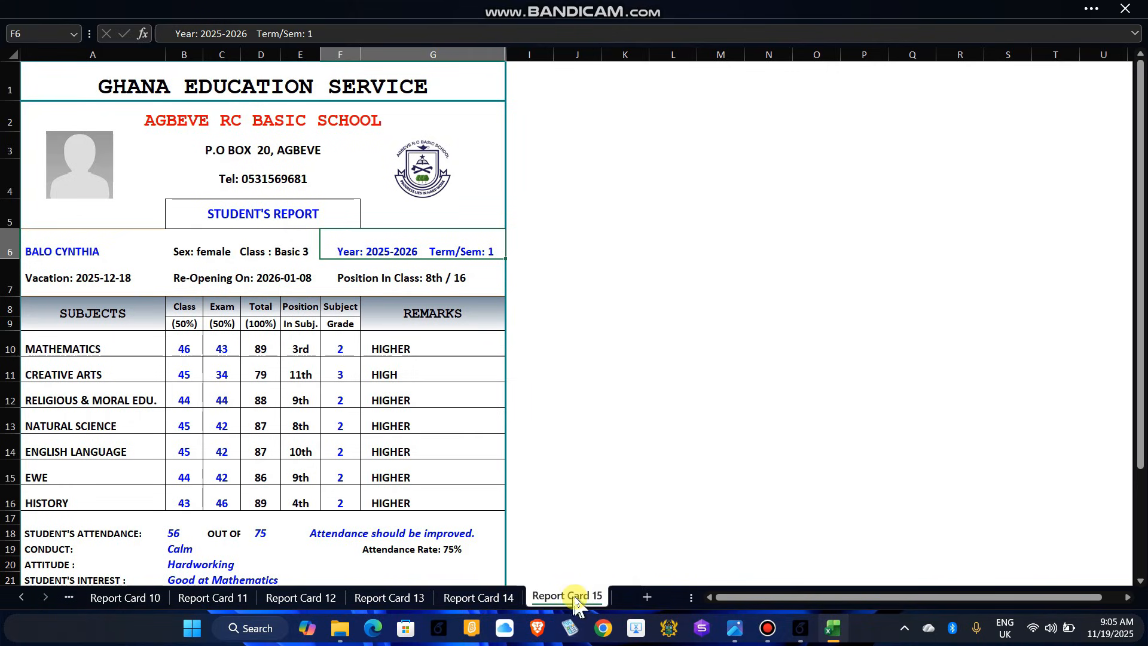
pyautogui.click(476, 597)
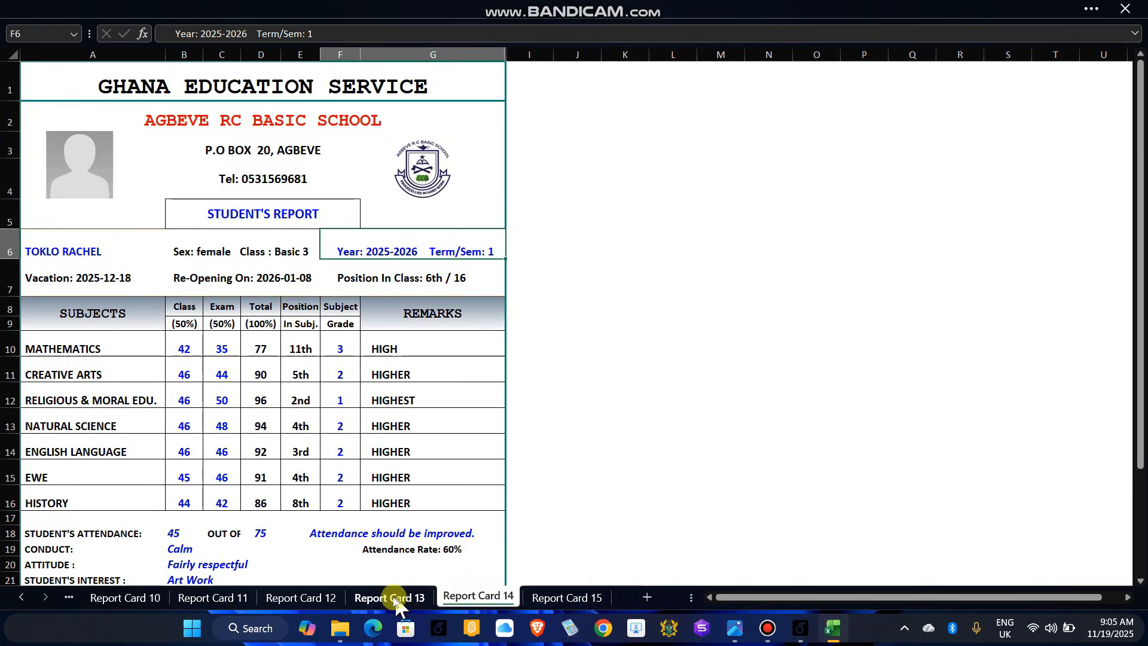
pyautogui.click(388, 597)
pyautogui.click(302, 597)
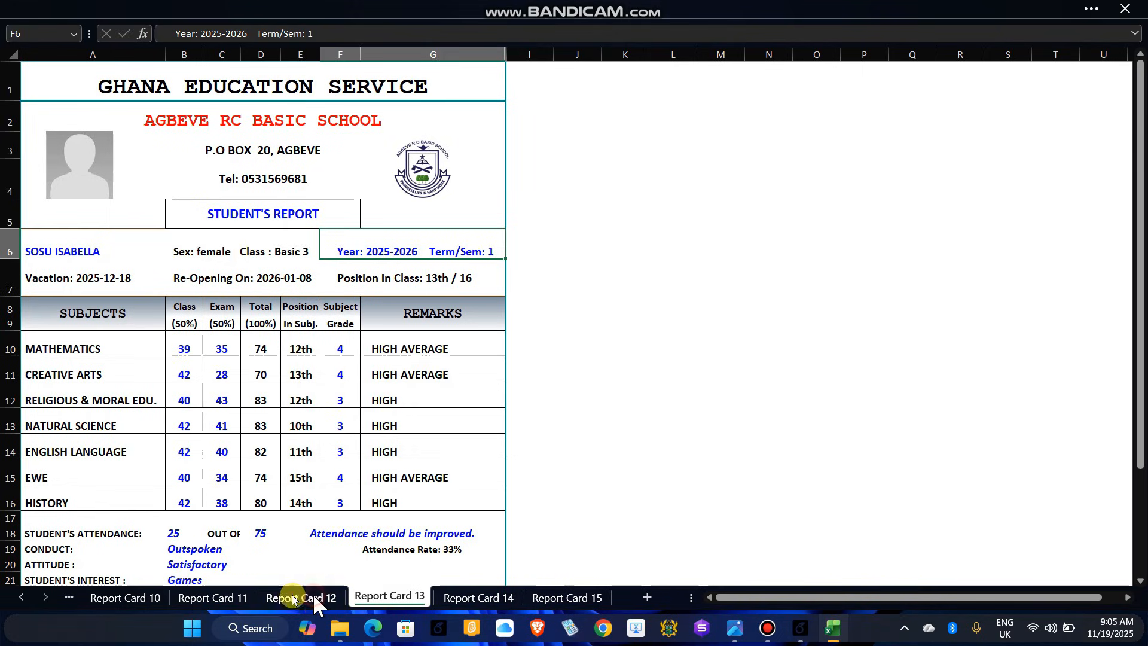
pyautogui.click(227, 597)
pyautogui.click(99, 596)
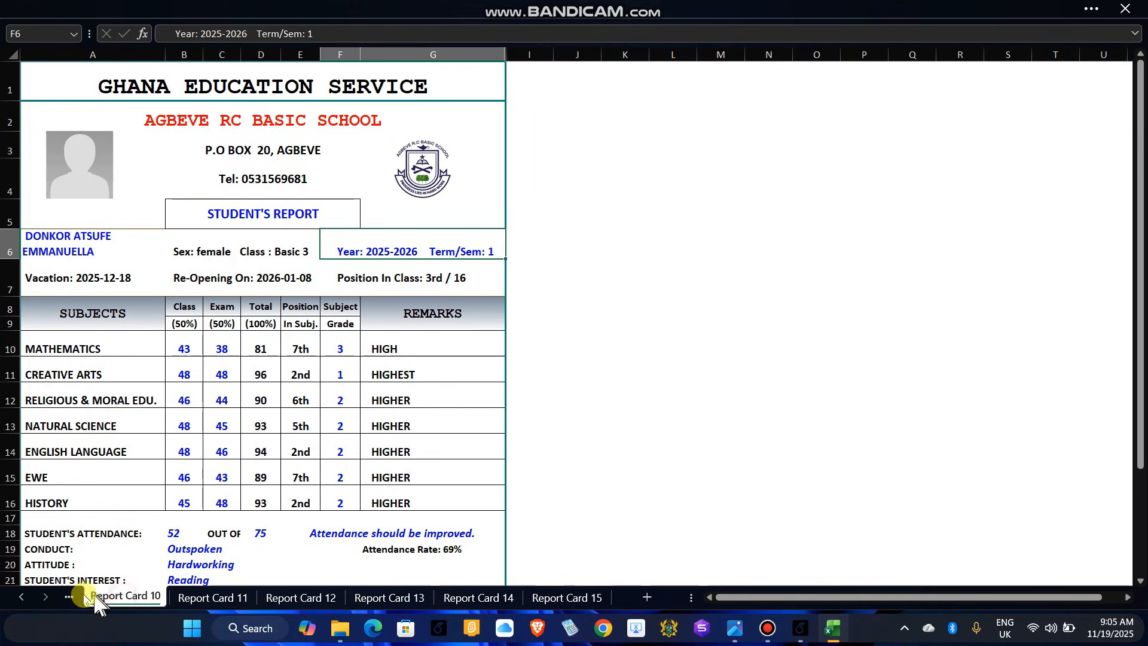
pyautogui.click(18, 591)
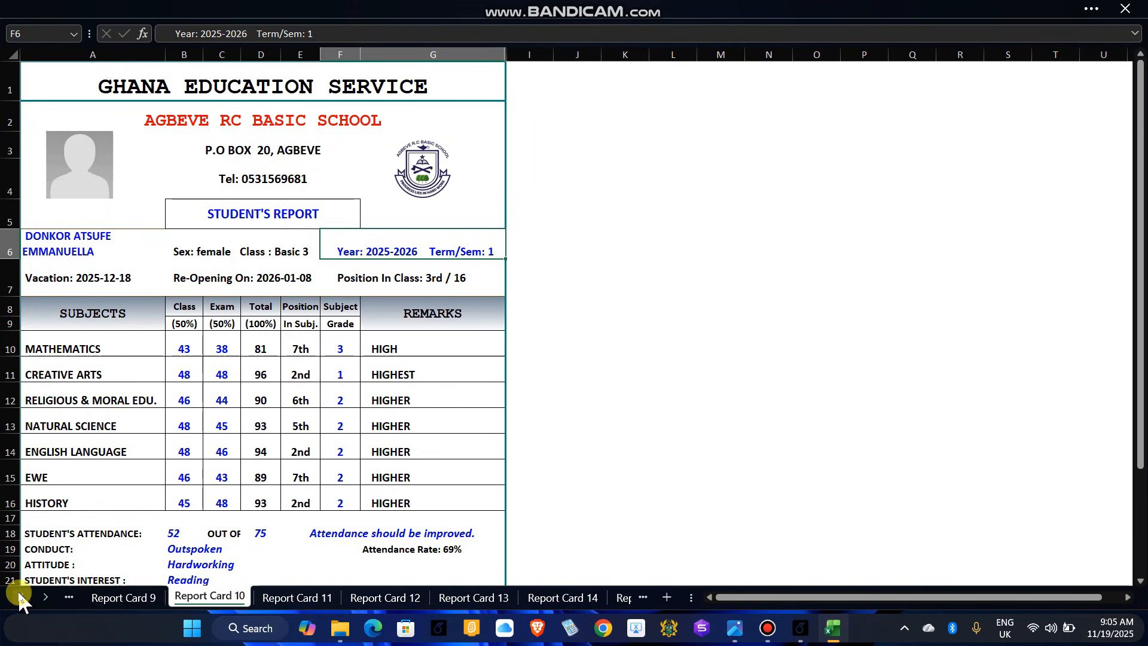
pyautogui.click(21, 596)
pyautogui.click(22, 597)
pyautogui.click(22, 596)
pyautogui.click(22, 596)
pyautogui.click(22, 597)
pyautogui.click(22, 597)
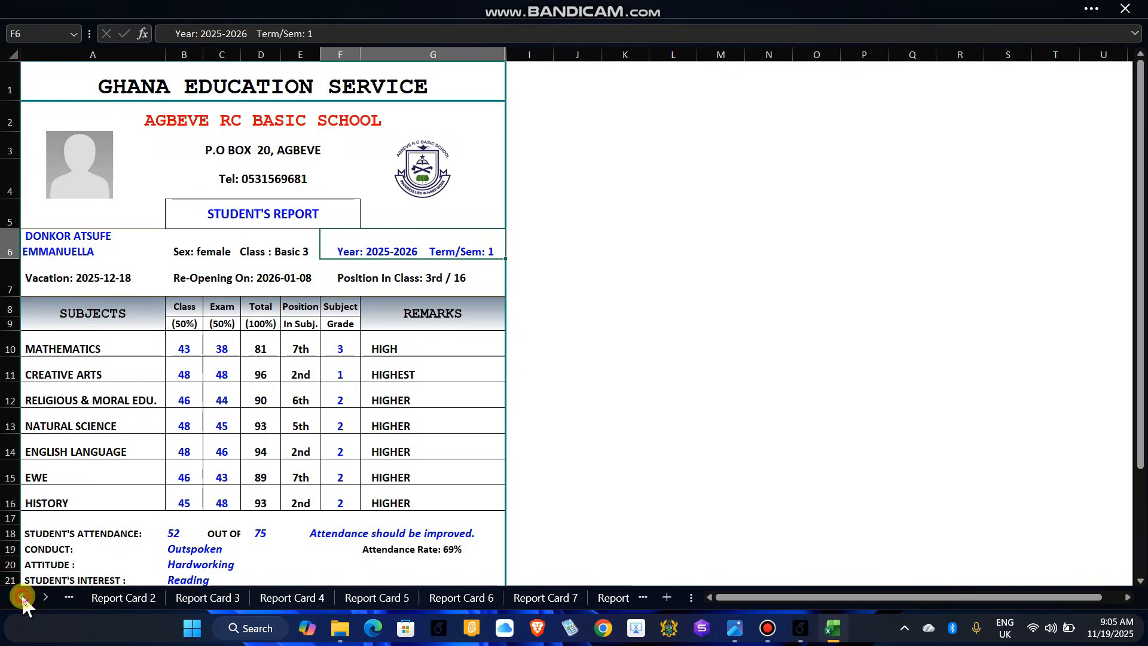
pyautogui.click(22, 597)
pyautogui.click(22, 596)
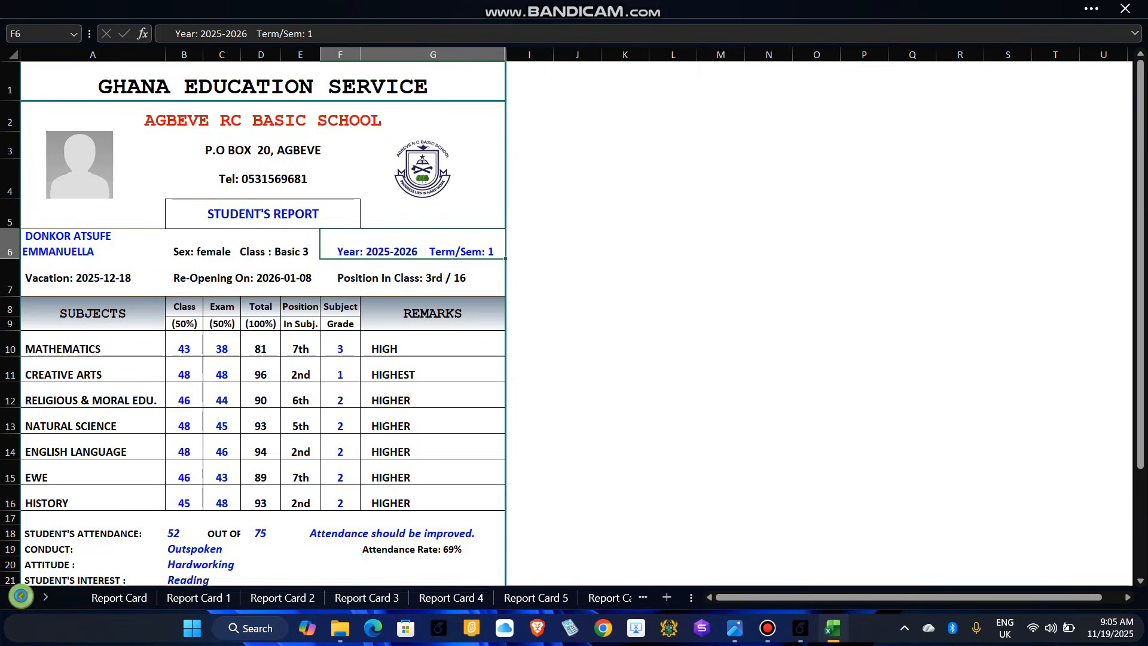
# Step: Open Print for Report Card 10, keeping the EPSON L565 Series printer and Print Active Sheets
pyautogui.hotkey('ctrl', 'p')
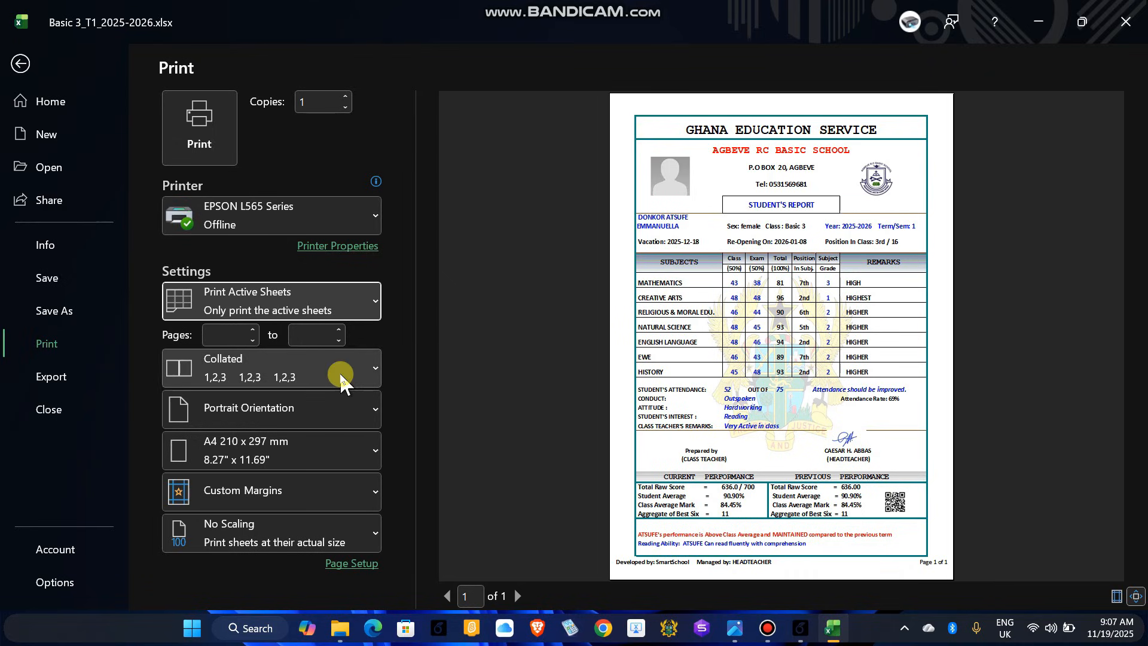
pyautogui.click(374, 216)
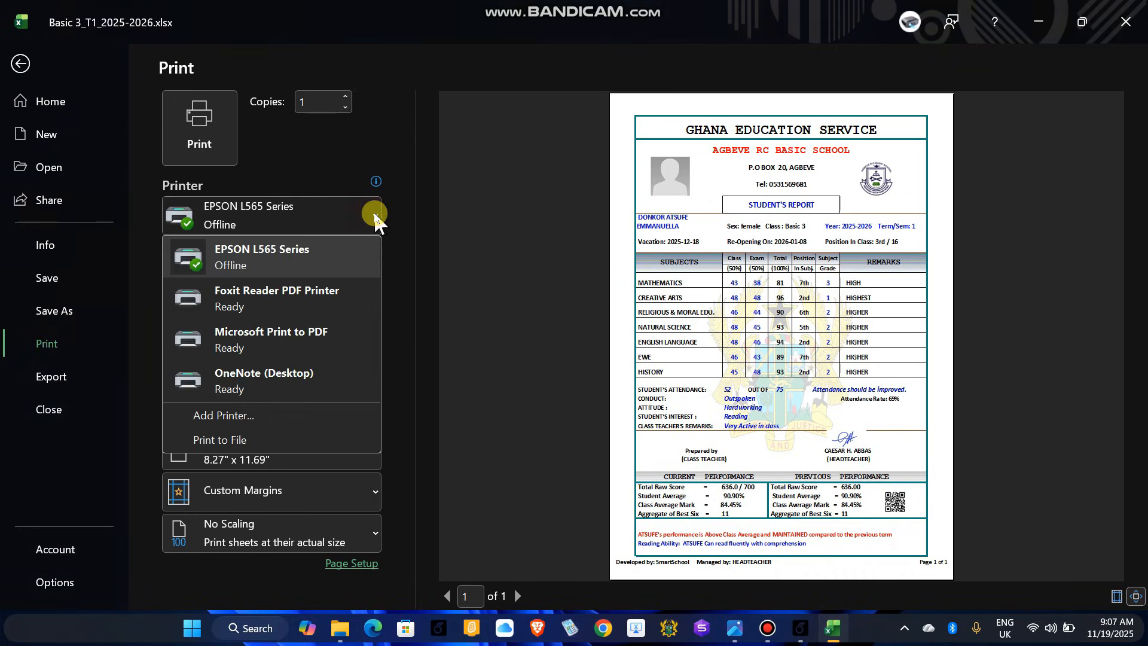
pyautogui.click(315, 266)
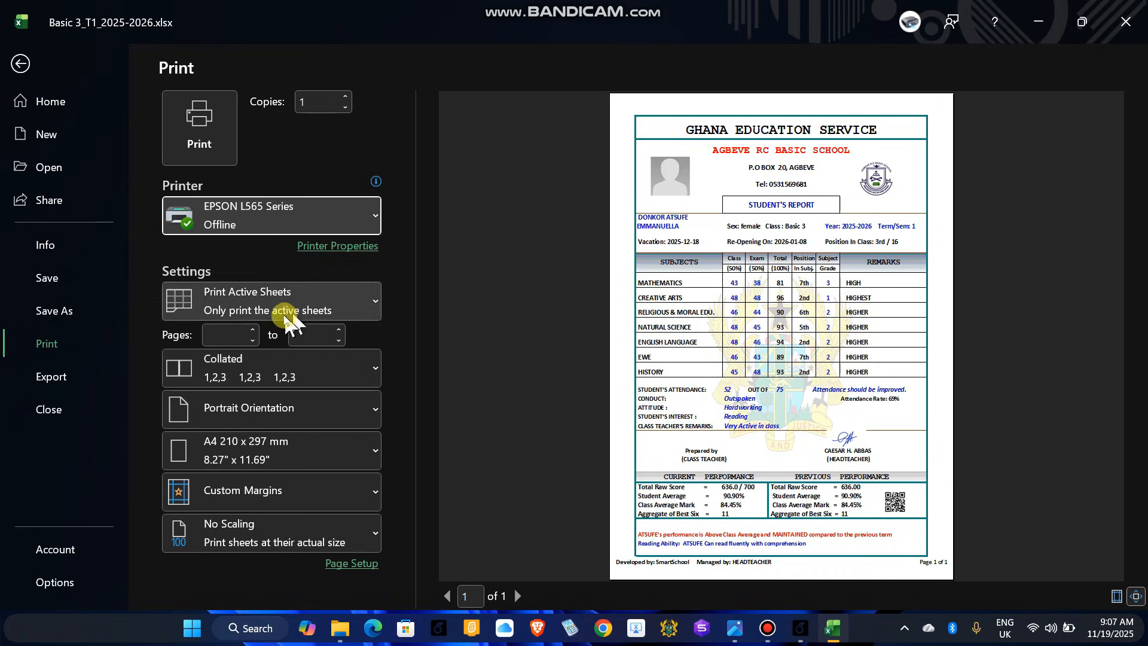
pyautogui.click(376, 303)
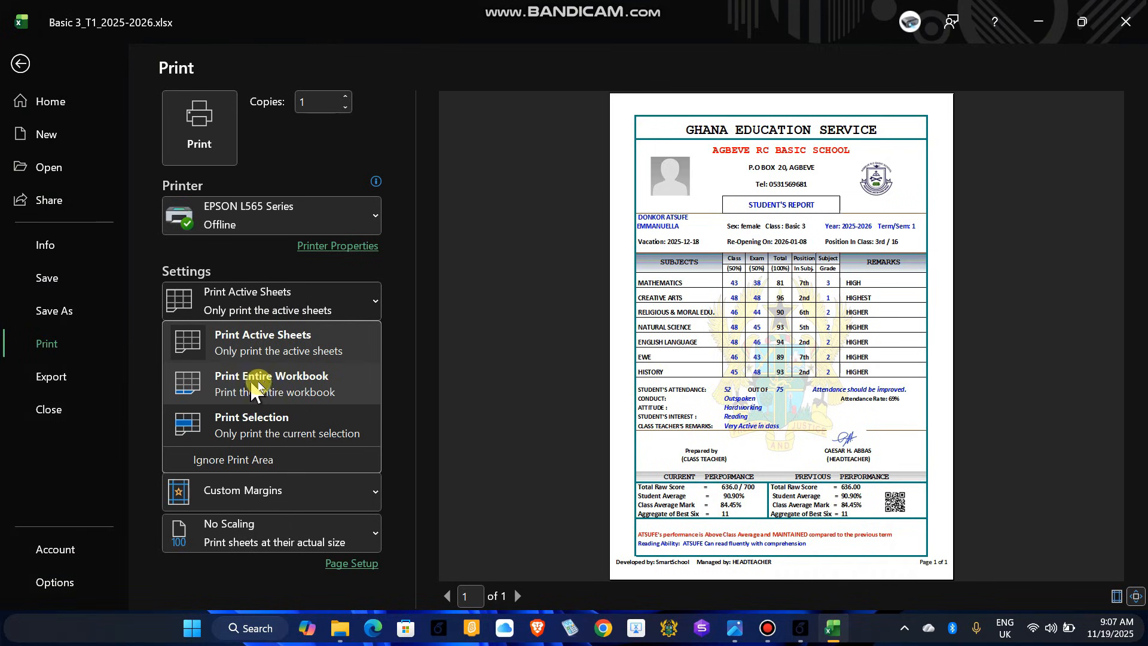
pyautogui.click(293, 395)
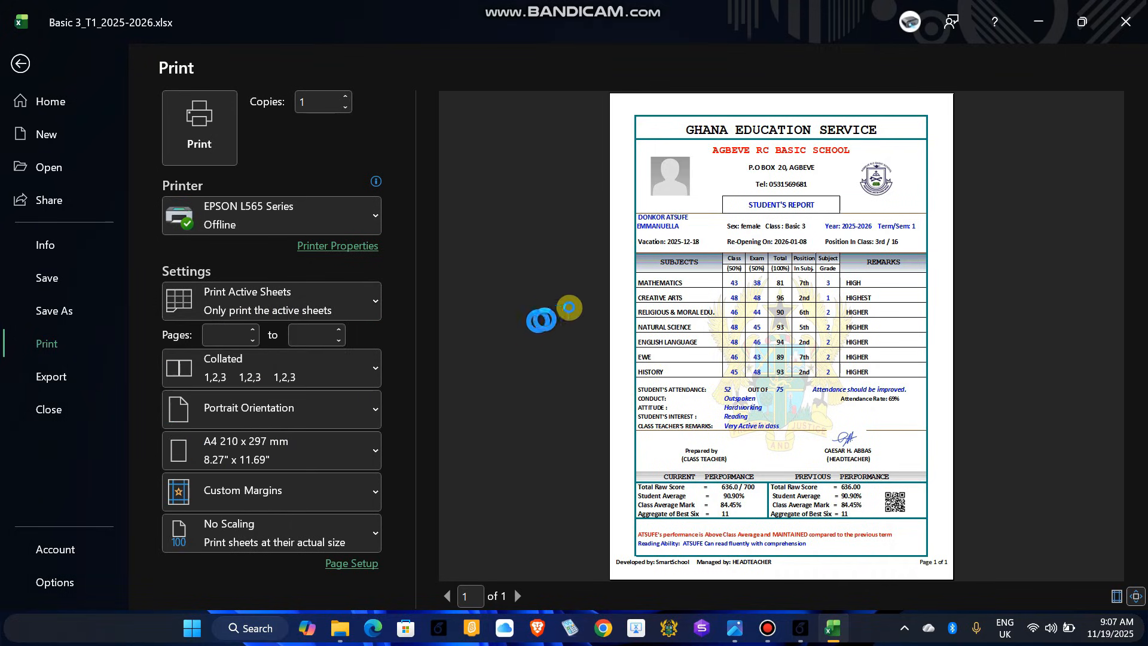